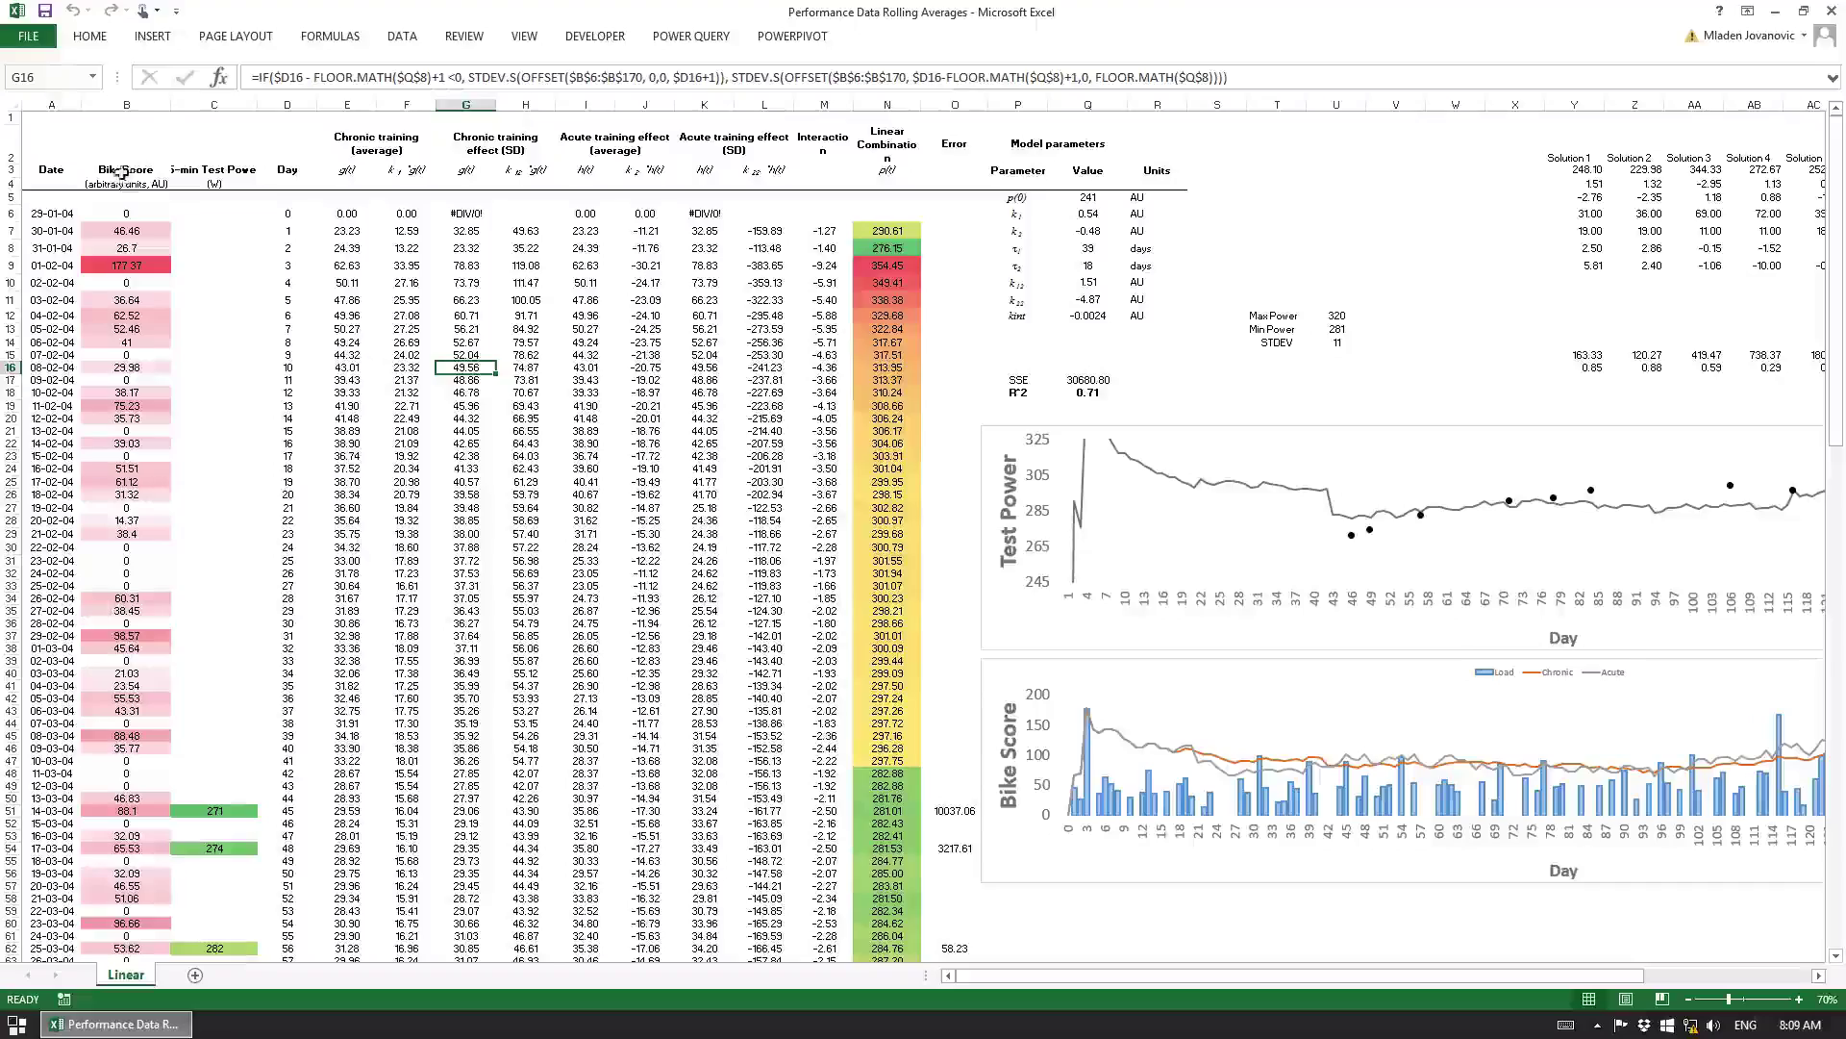
Step: Examine the daily BikeScore values in column B from the first date to the last
scroll(128, 212, "down", 3)
scroll(128, 193, "up", 3)
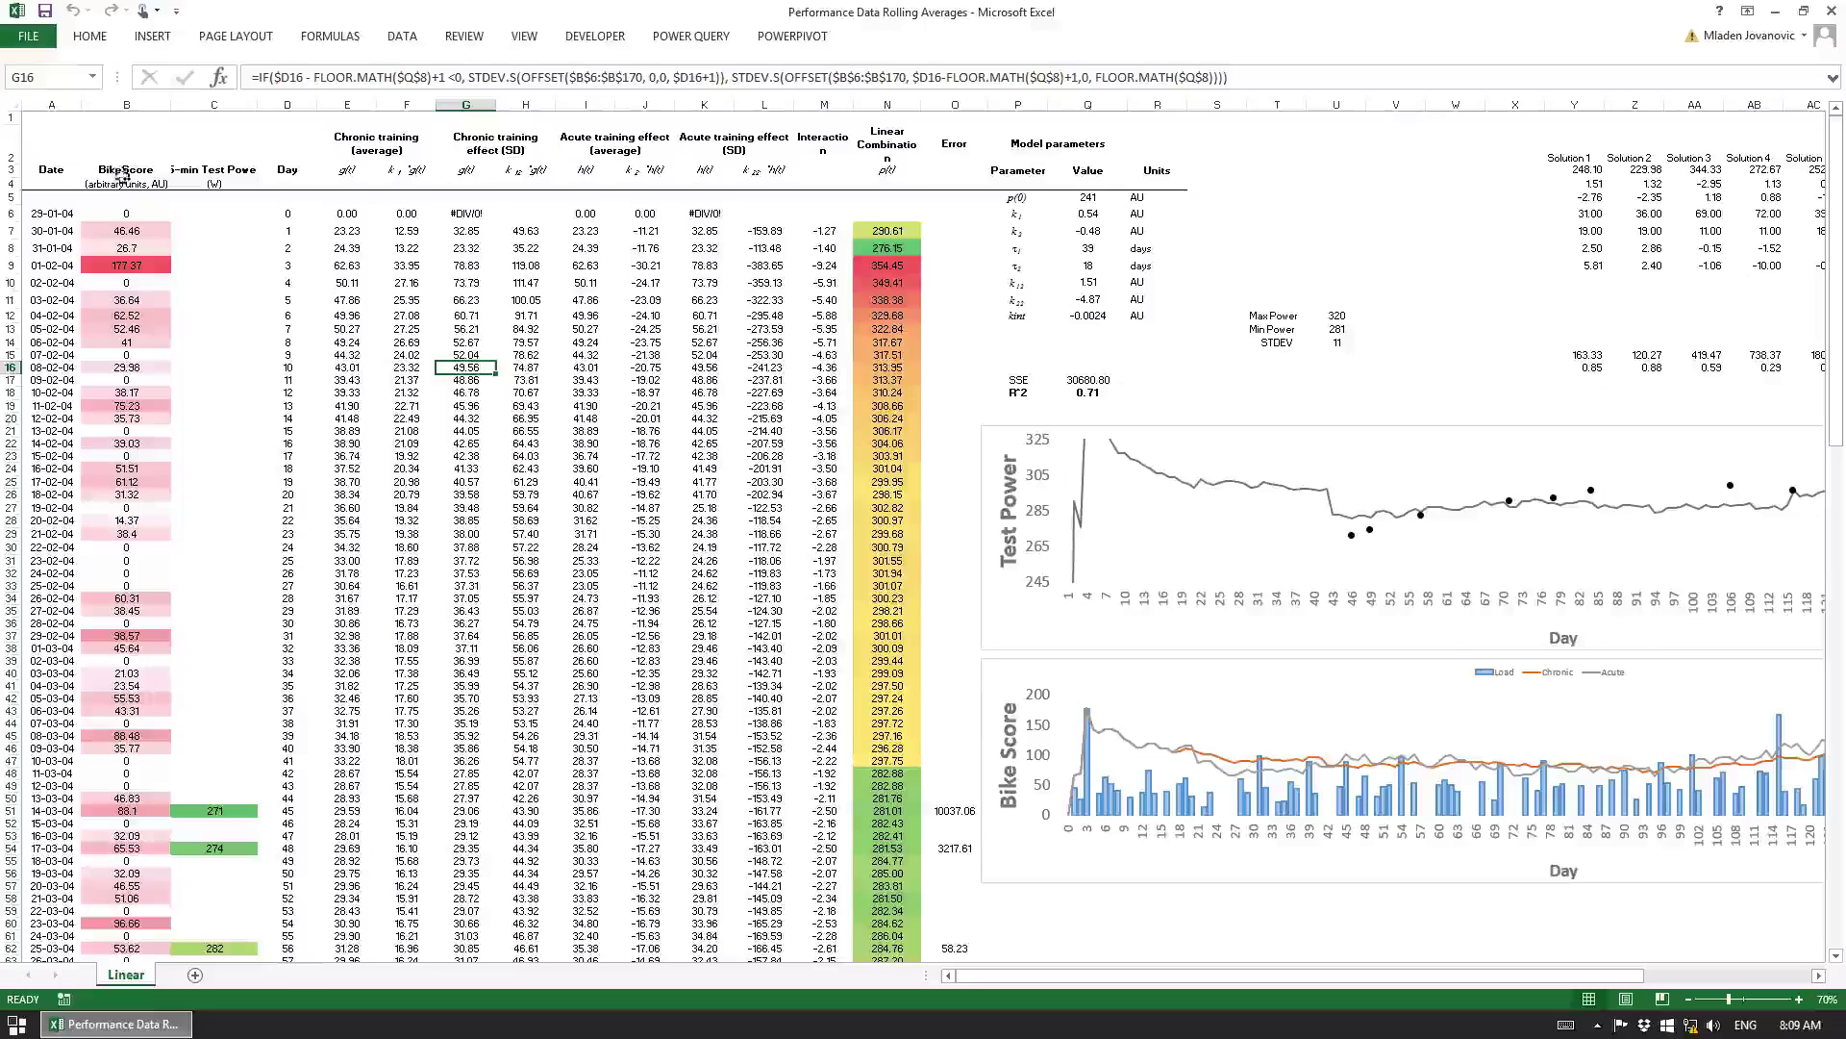
scroll(129, 199, "down", 2)
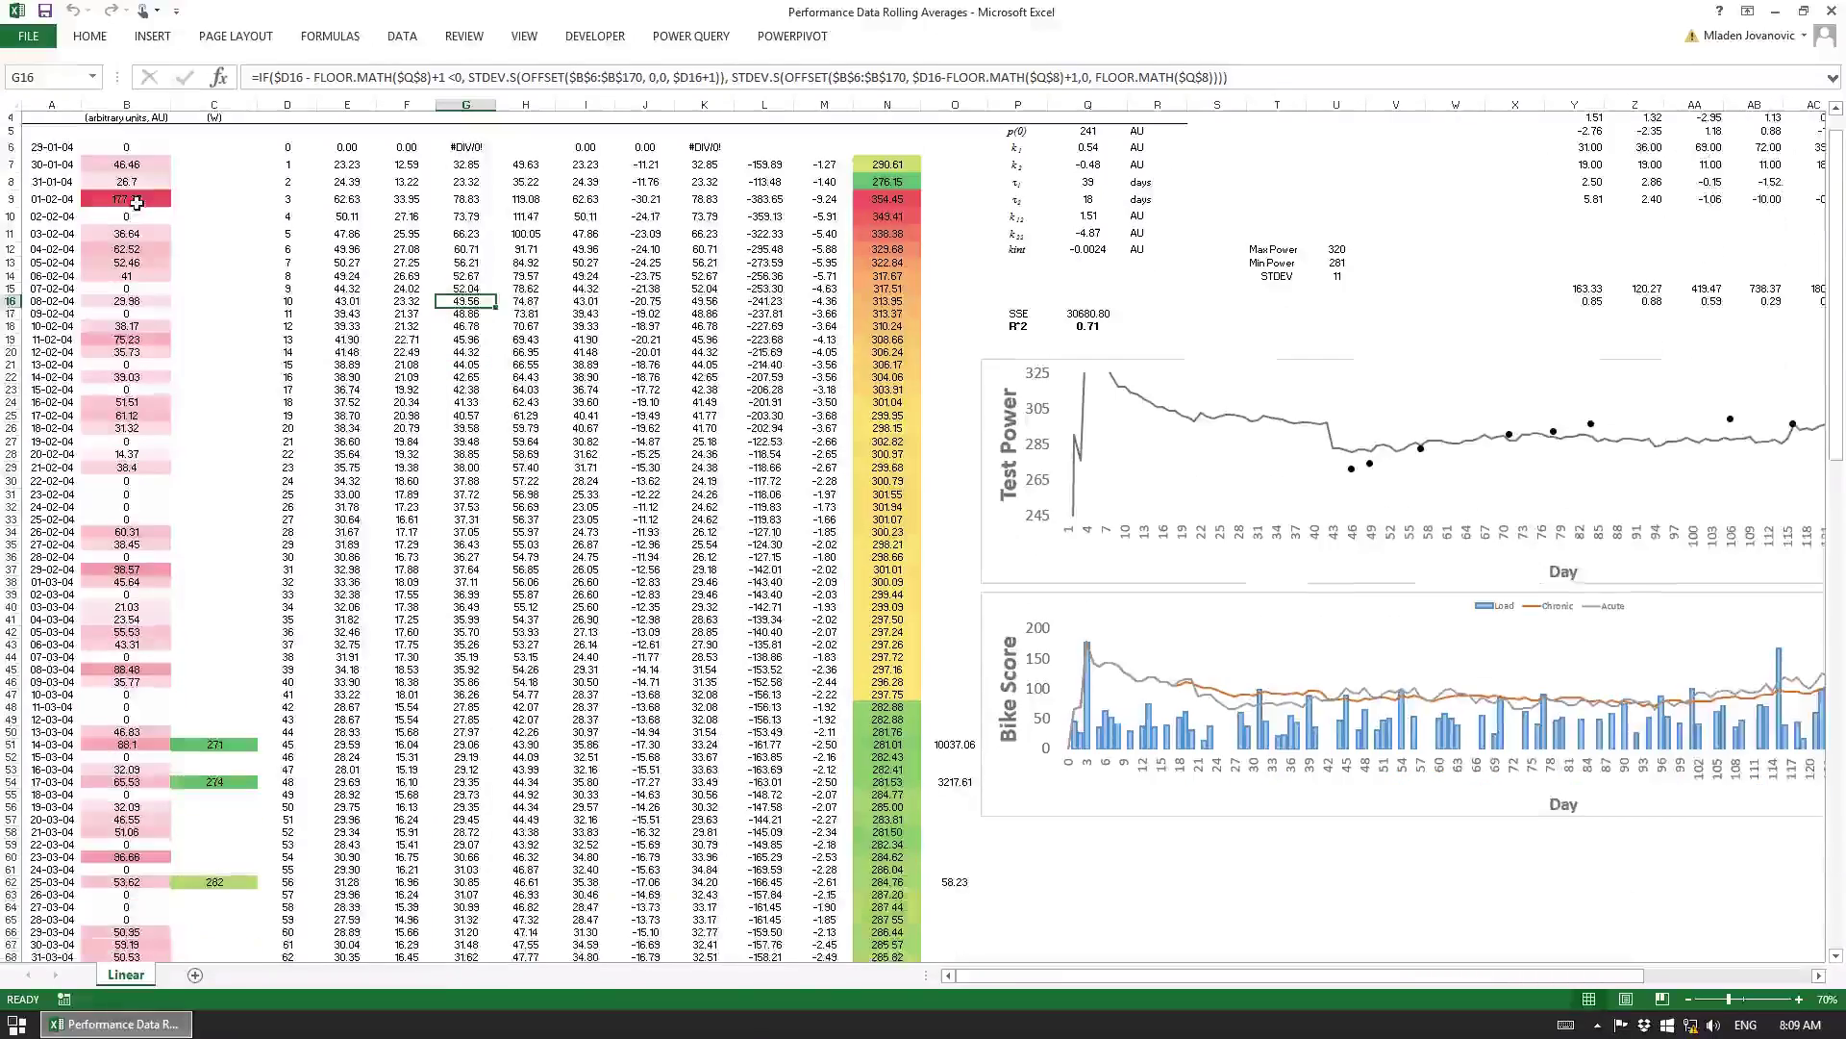
scroll(117, 201, "up", 2)
scroll(114, 202, "down", 12)
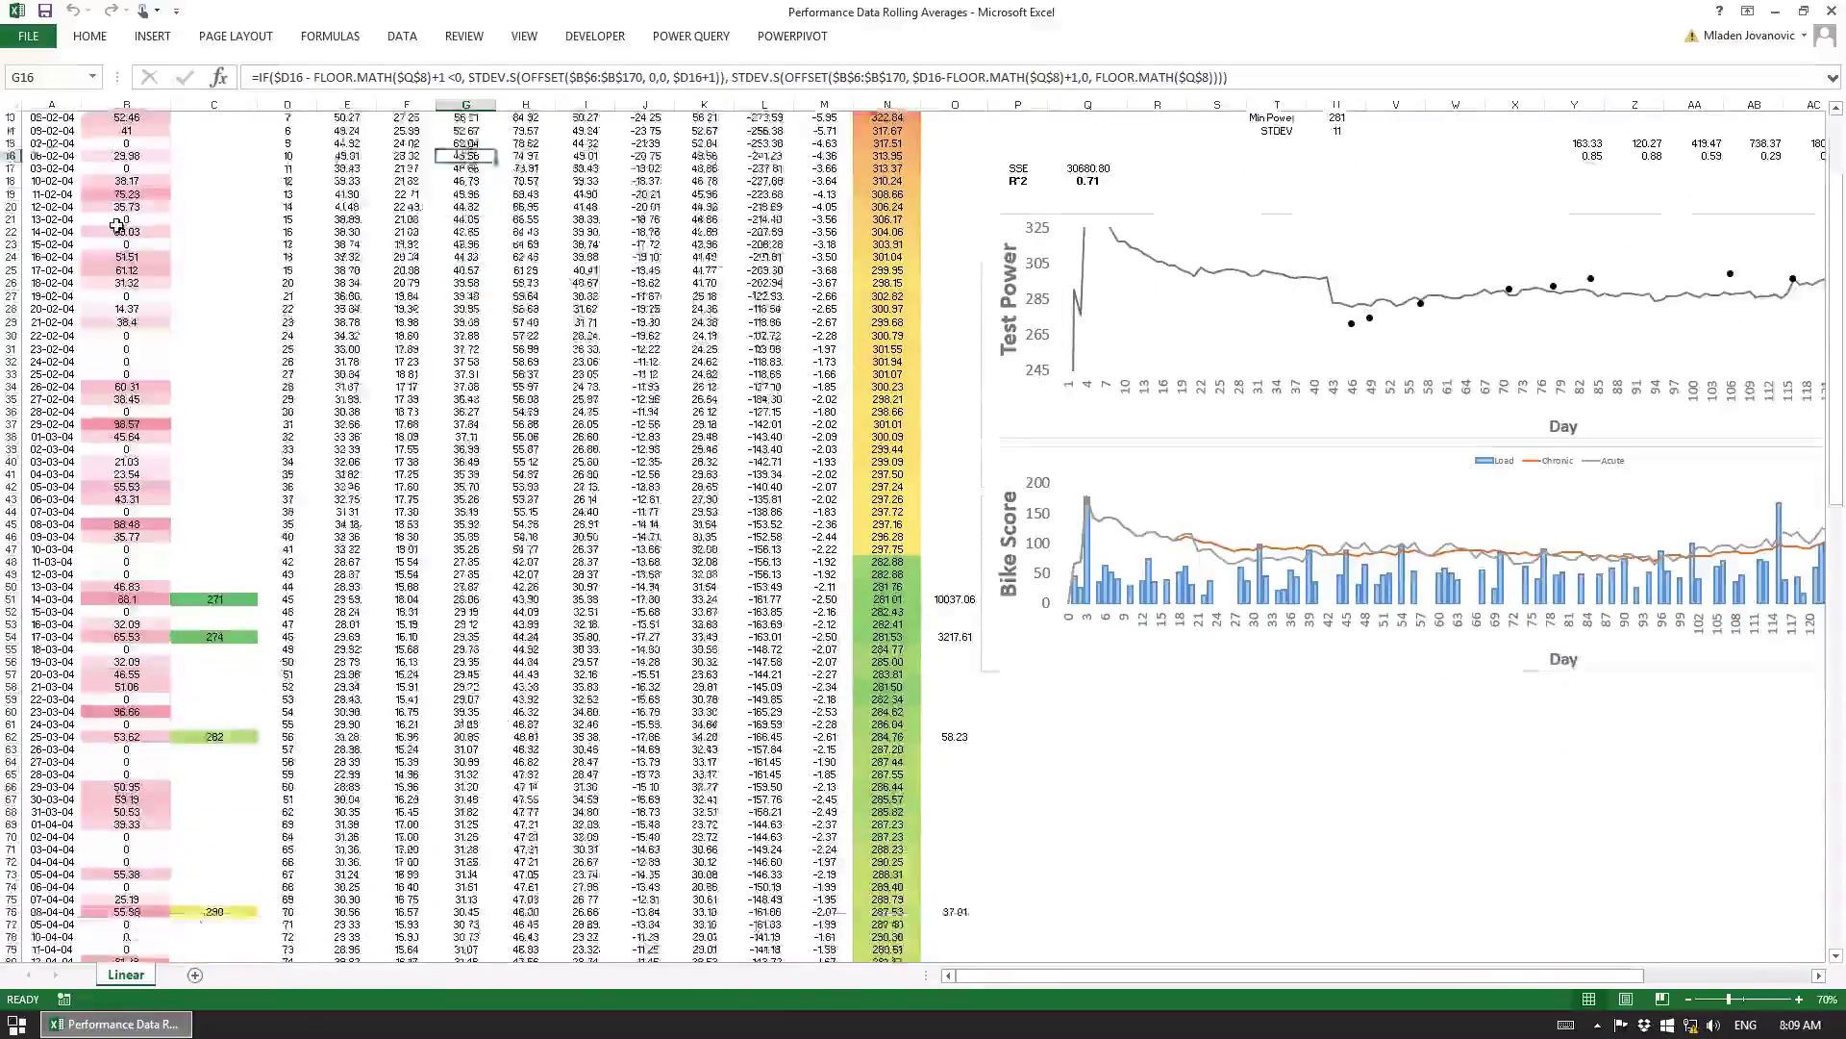
scroll(135, 335, "down", 17)
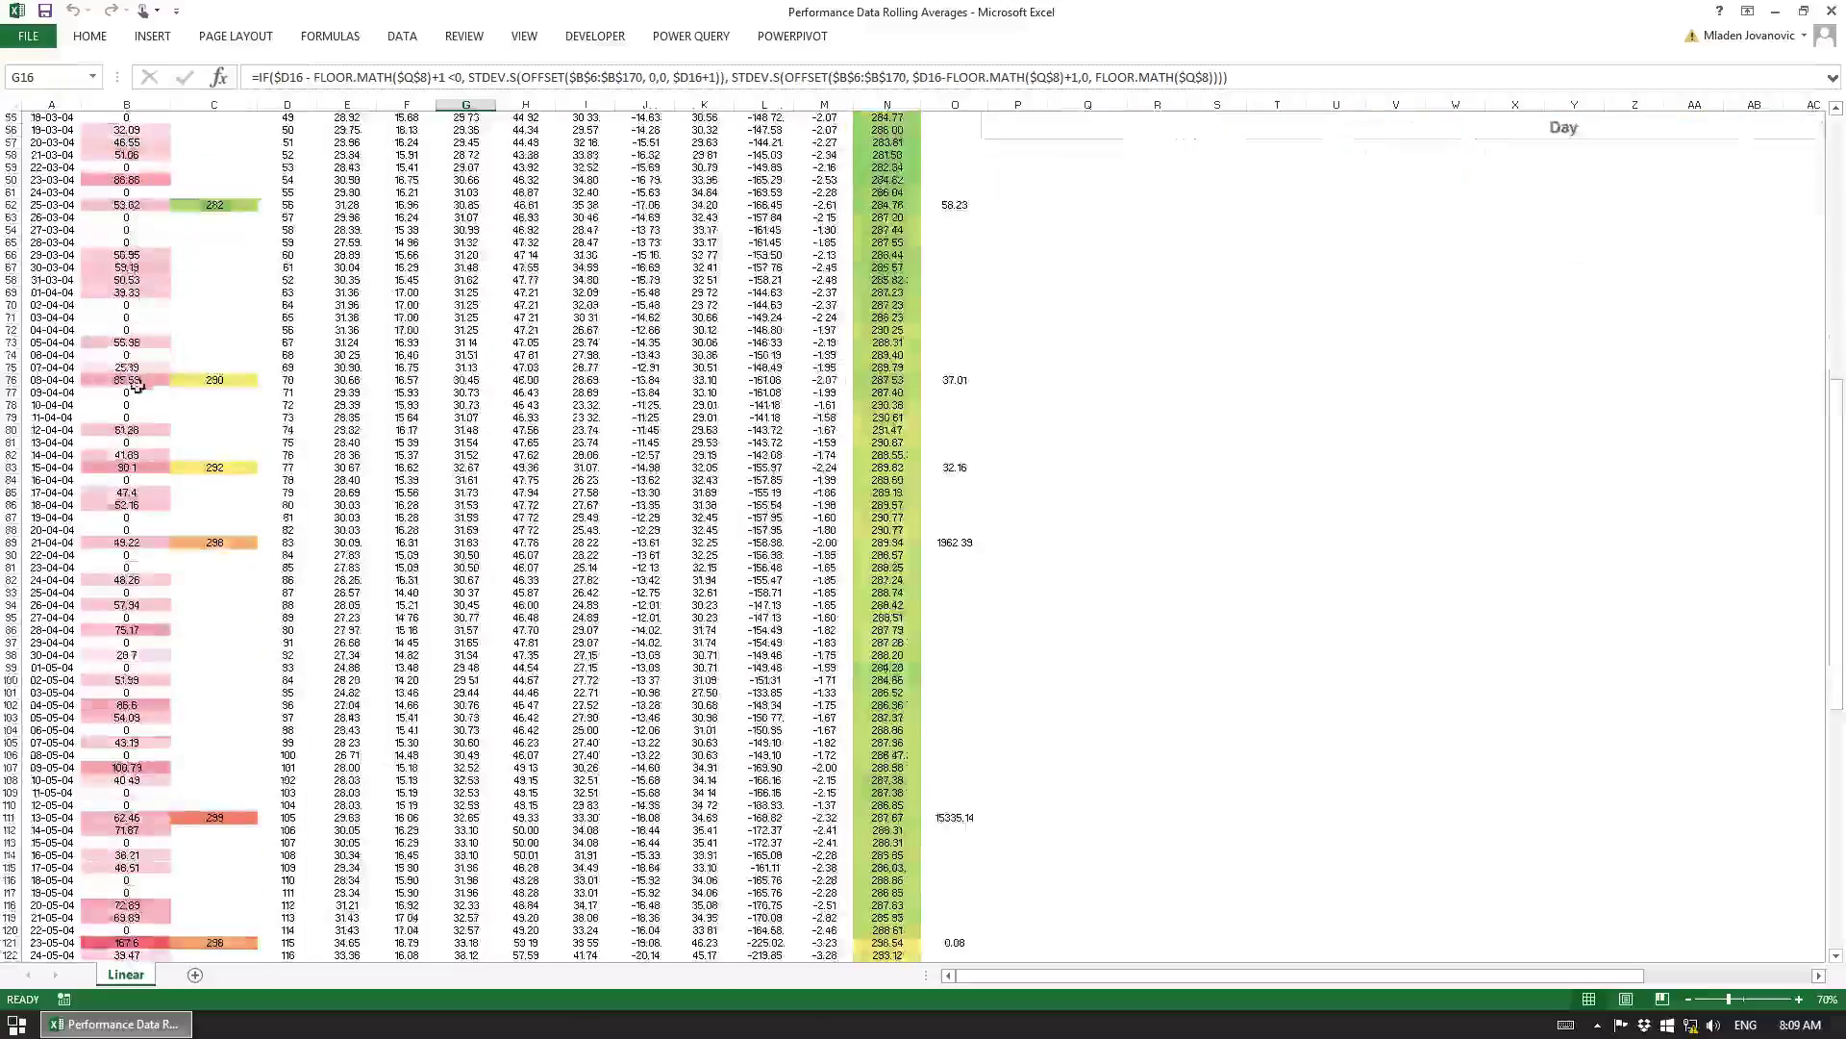
scroll(140, 392, "down", 10)
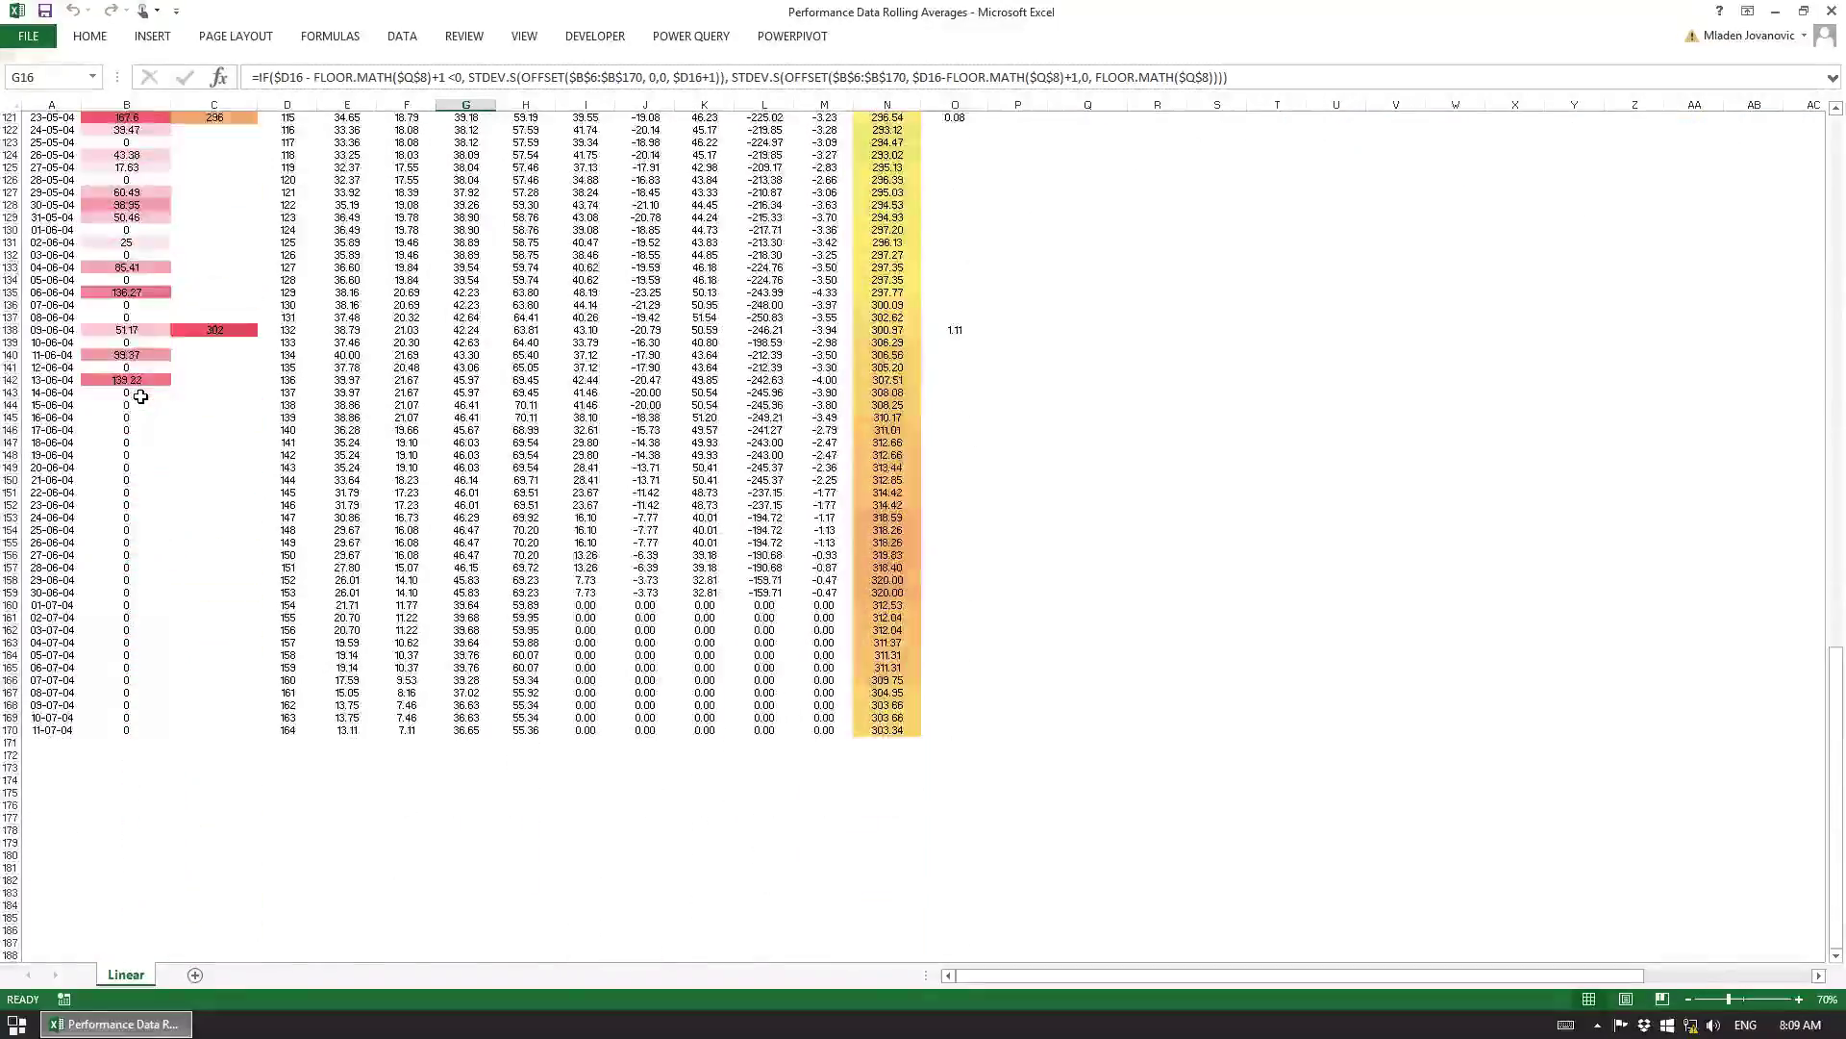
scroll(141, 356, "up", 18)
scroll(141, 357, "up", 20)
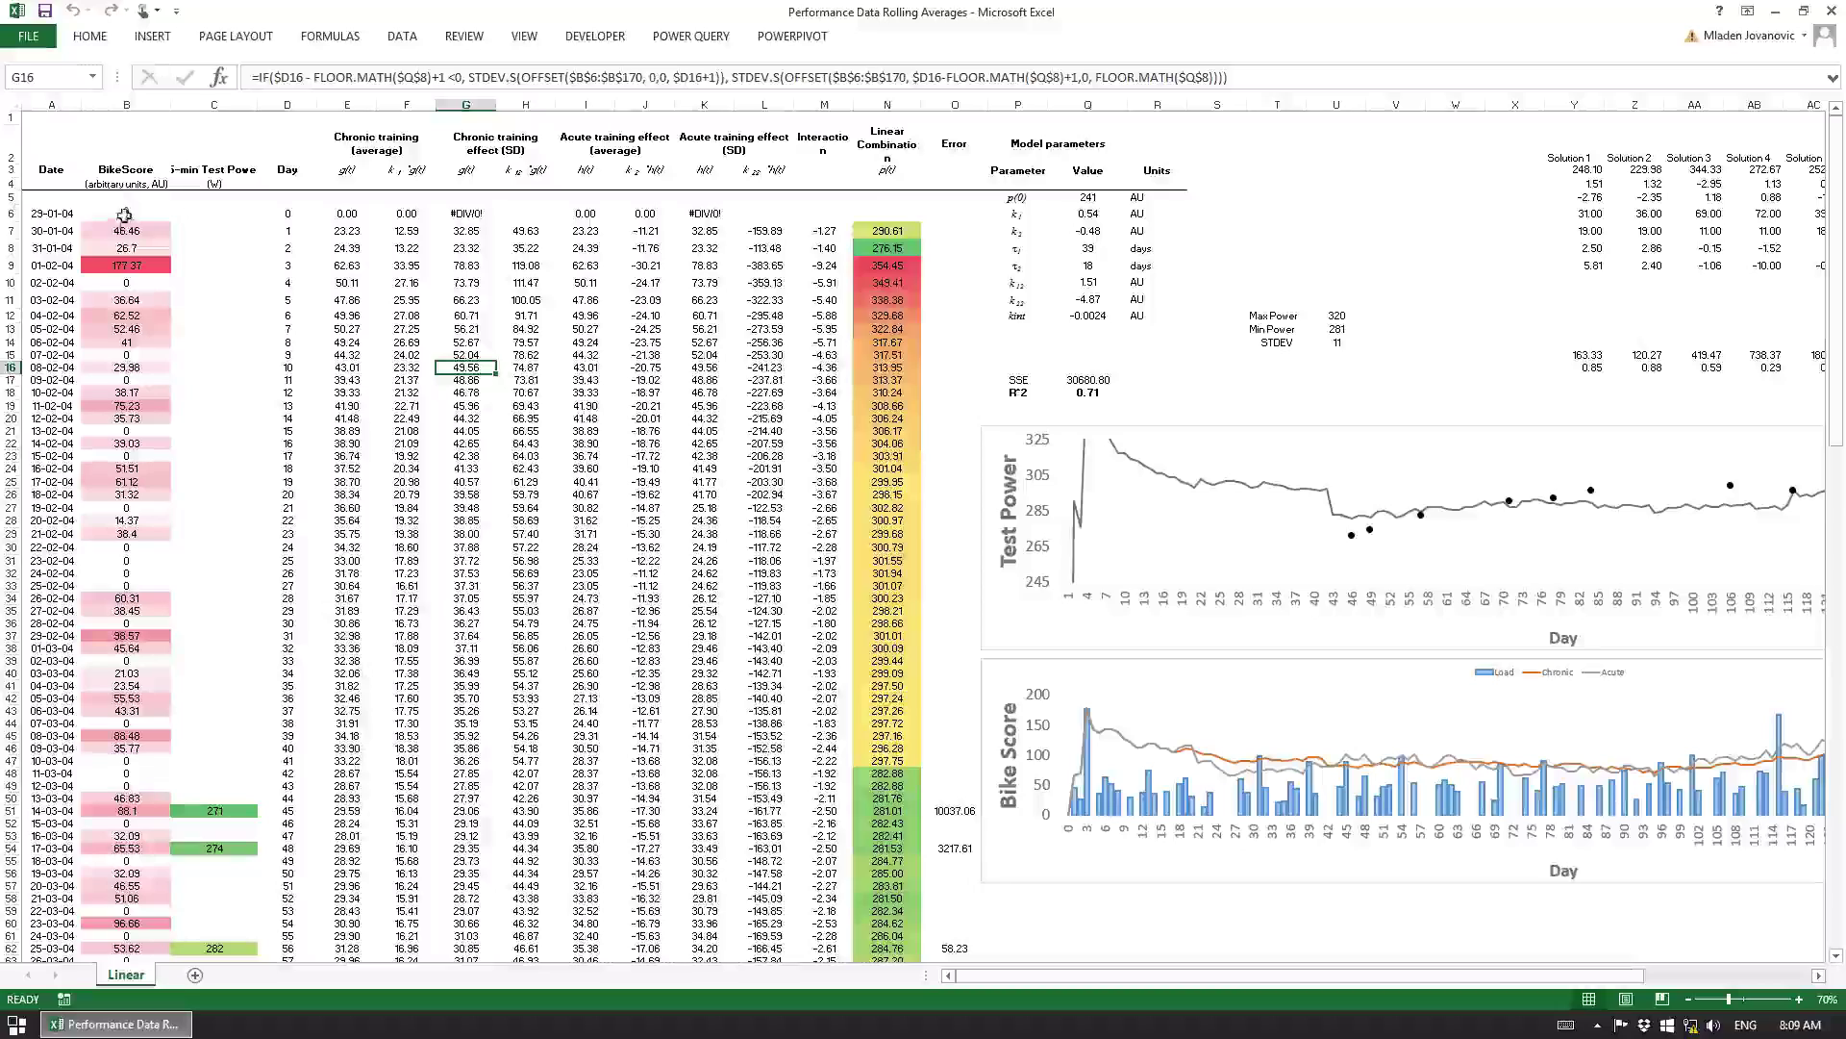
Step: Examine the Bike Score chart's load, chronic and acute series over the full range of days
scroll(1058, 952, "right", 5)
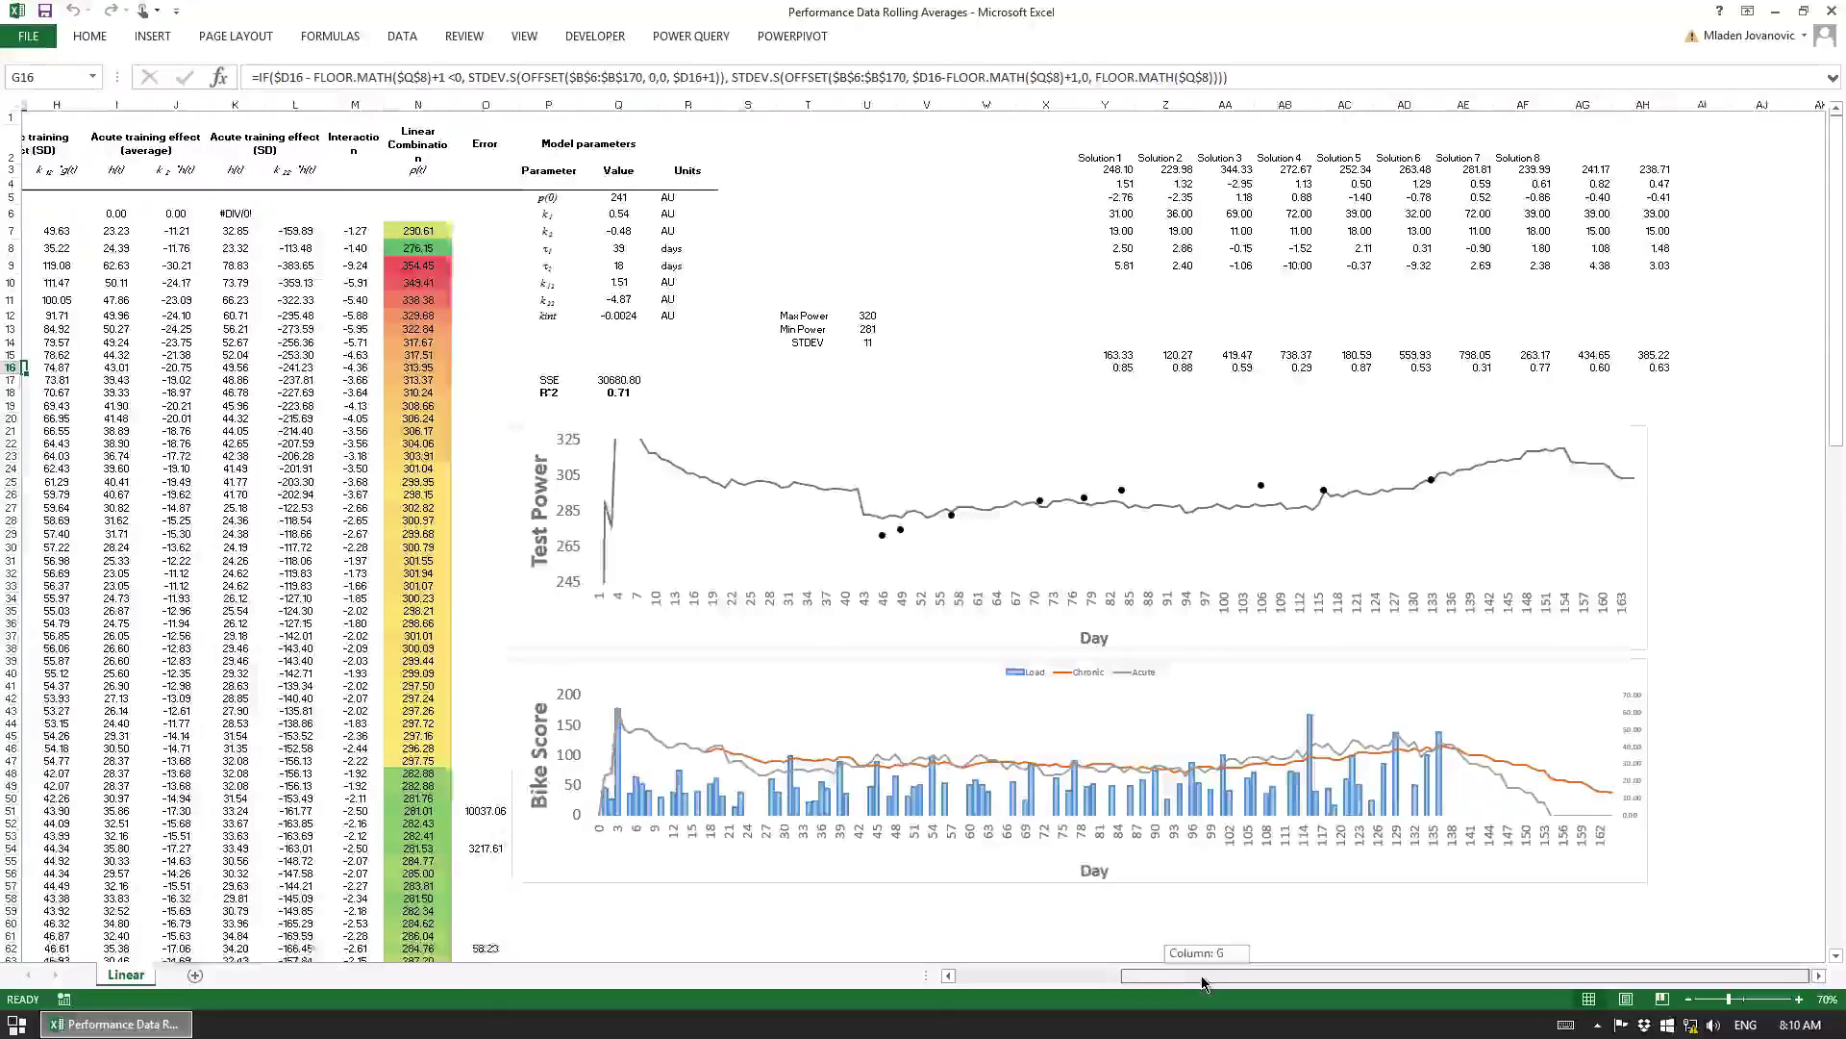
scroll(1197, 976, "left", 1)
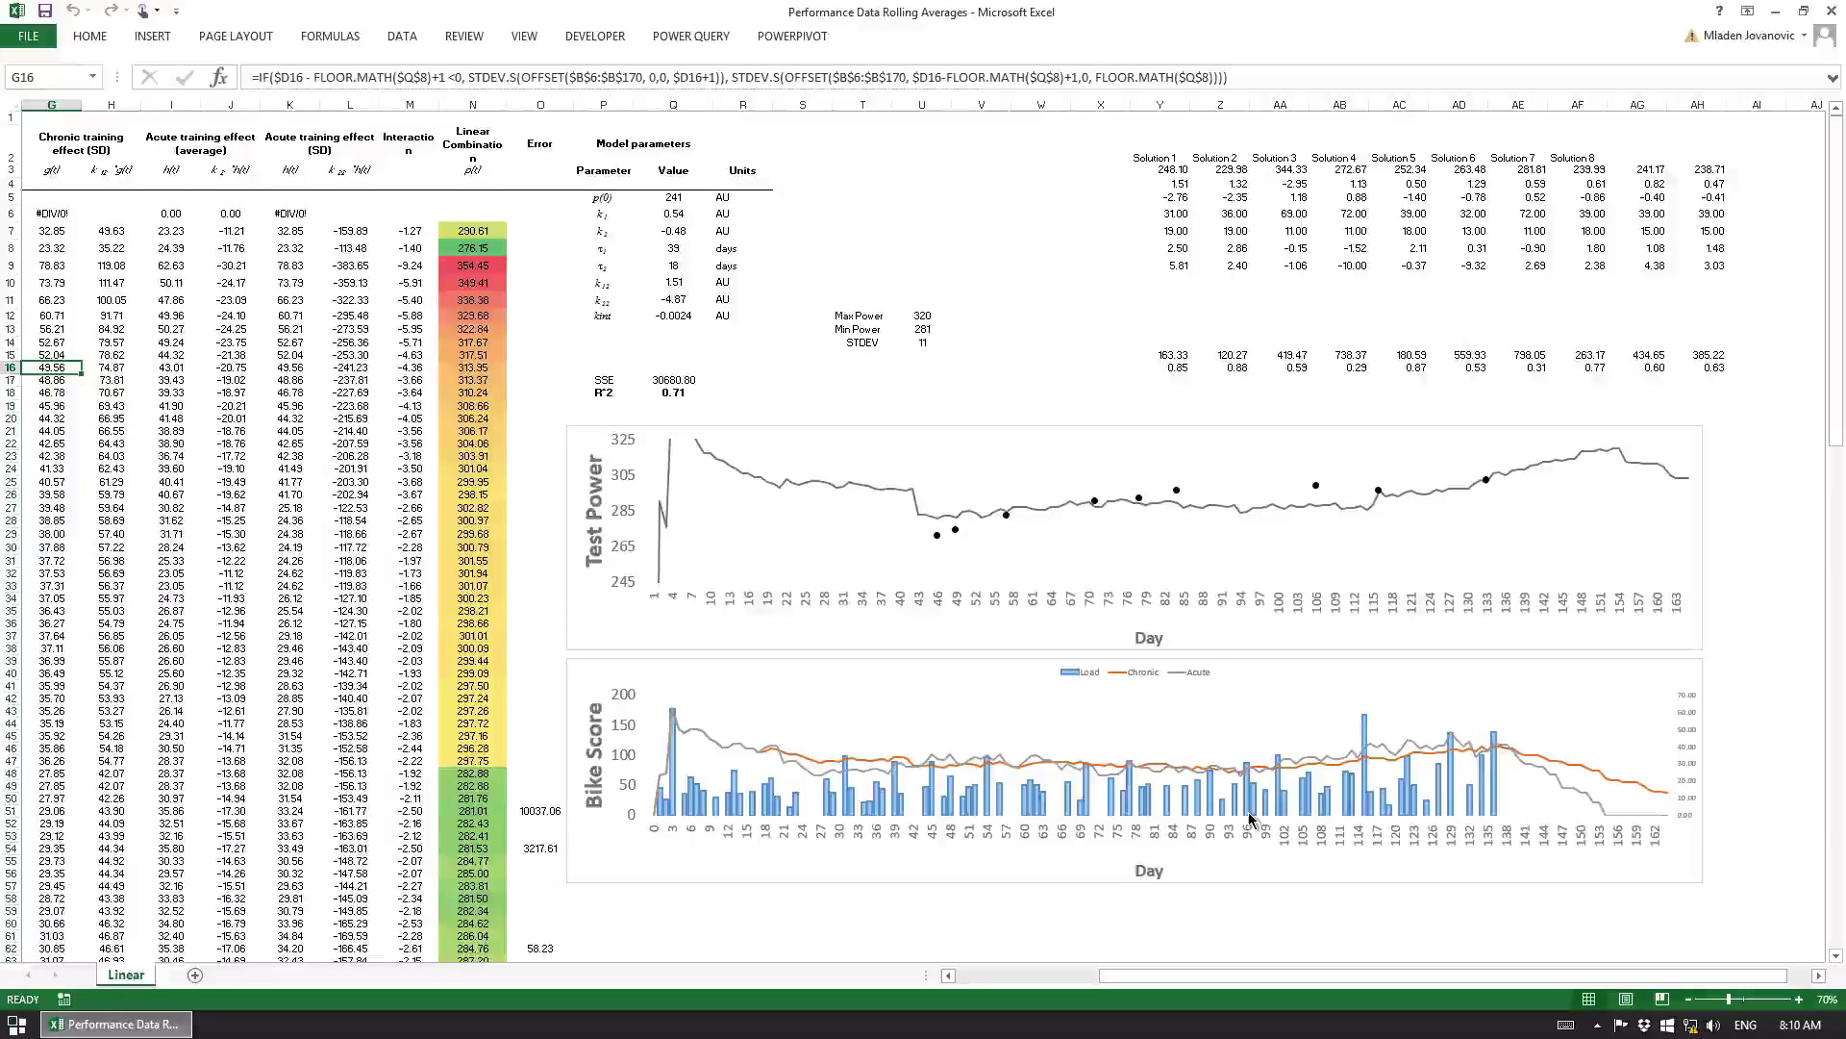
mouse_move(751, 754)
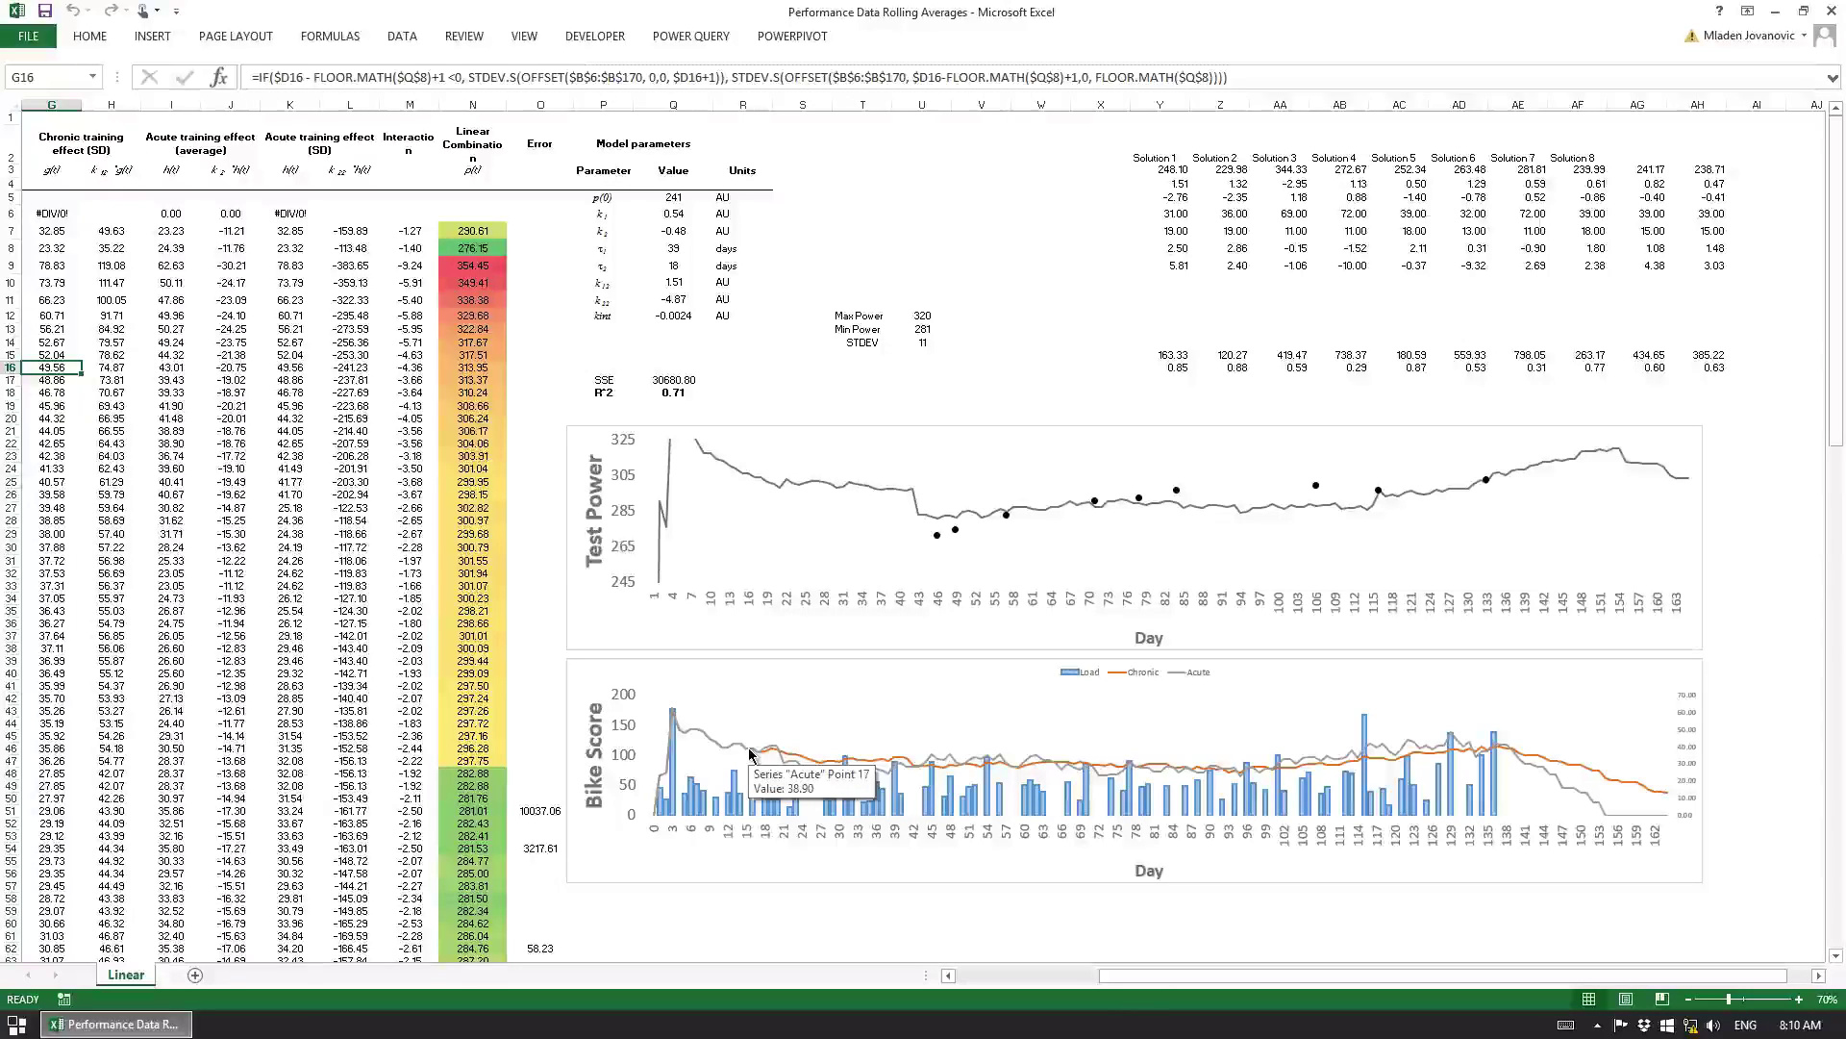
Step: Set the acute time parameter τ2 in cell Q9 to 7 days
left_click_drag(1152, 981, 1106, 979)
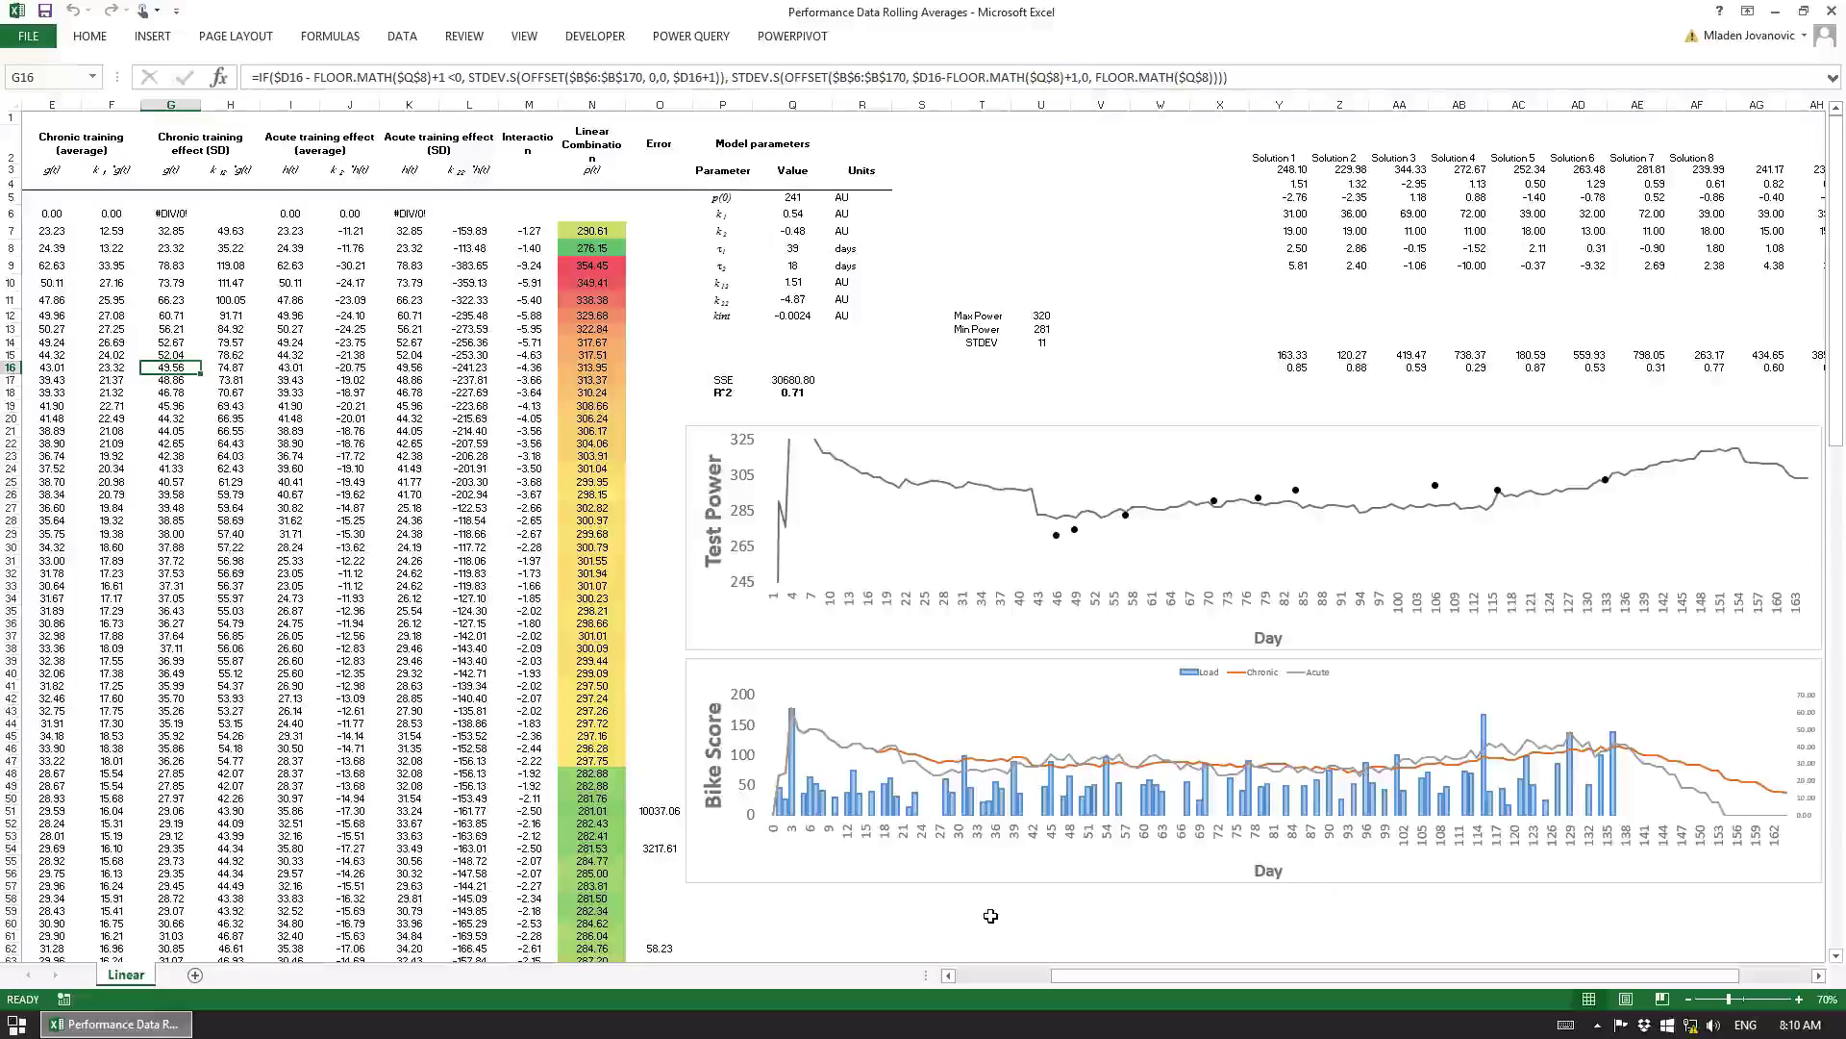
left_click(824, 248)
left_click(798, 264)
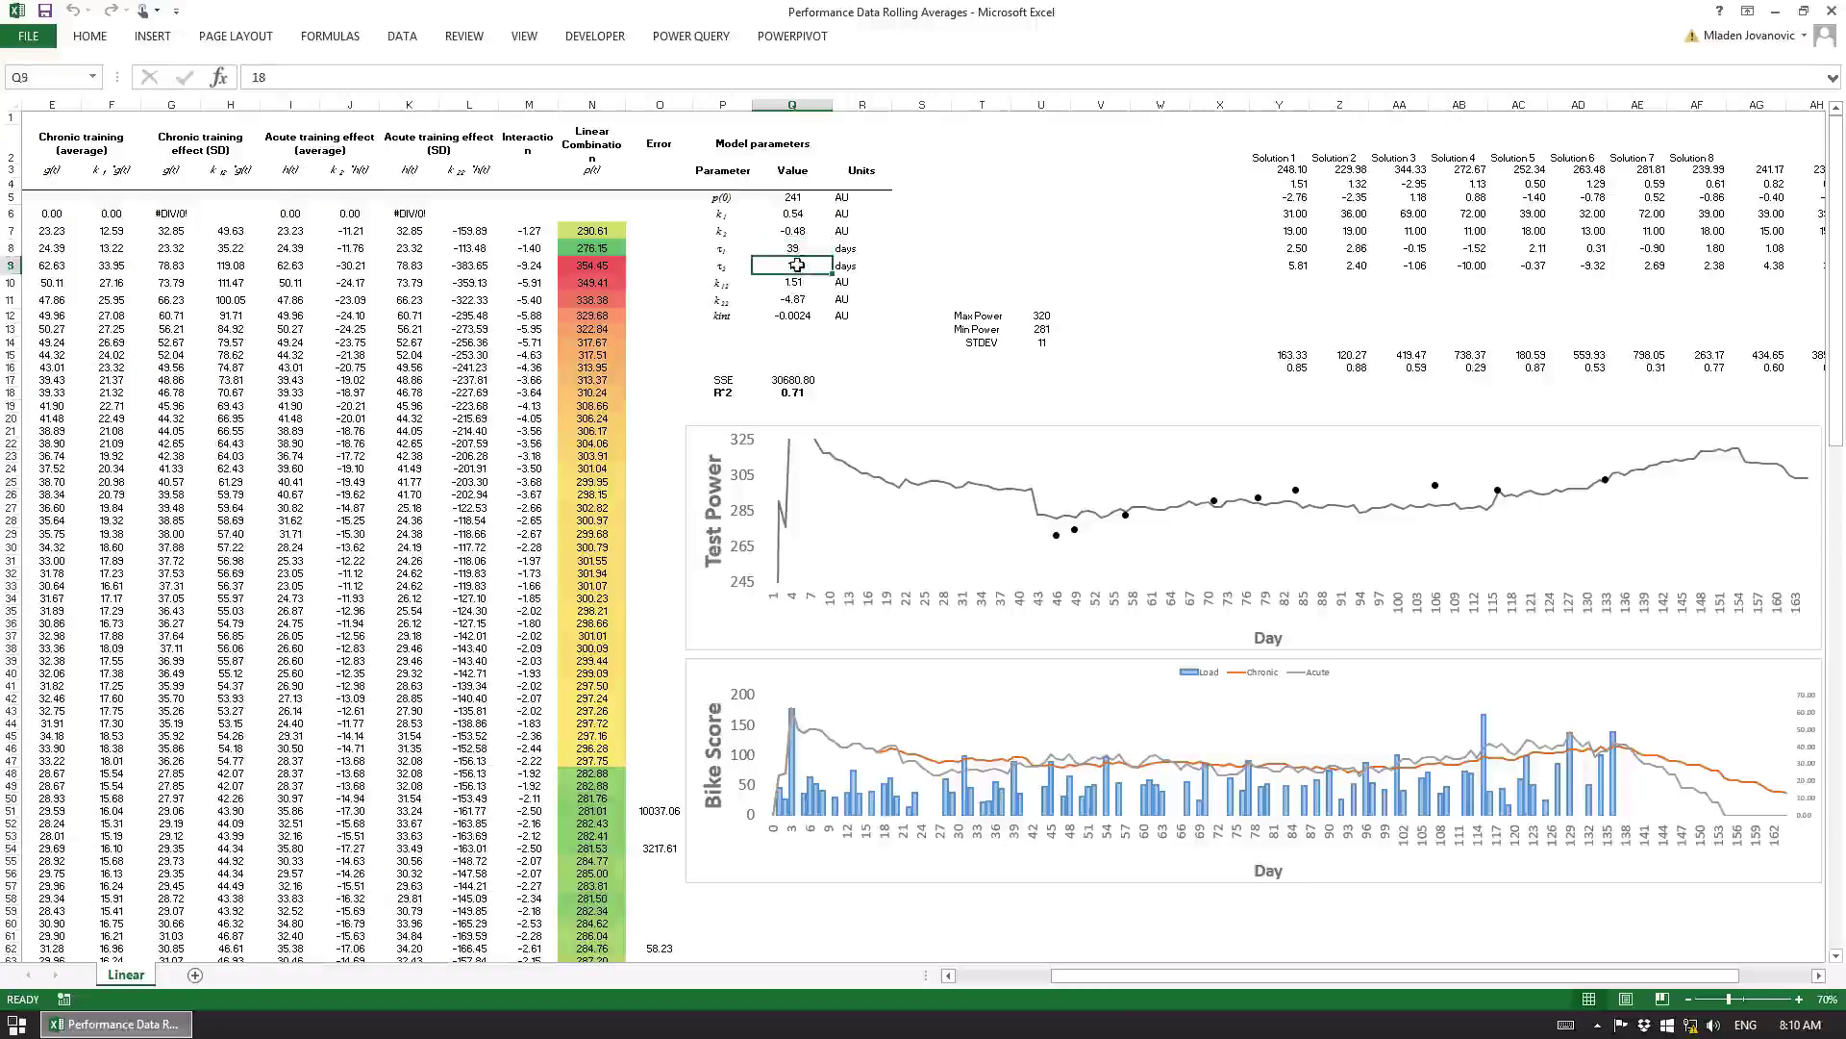
type("7")
key("Return")
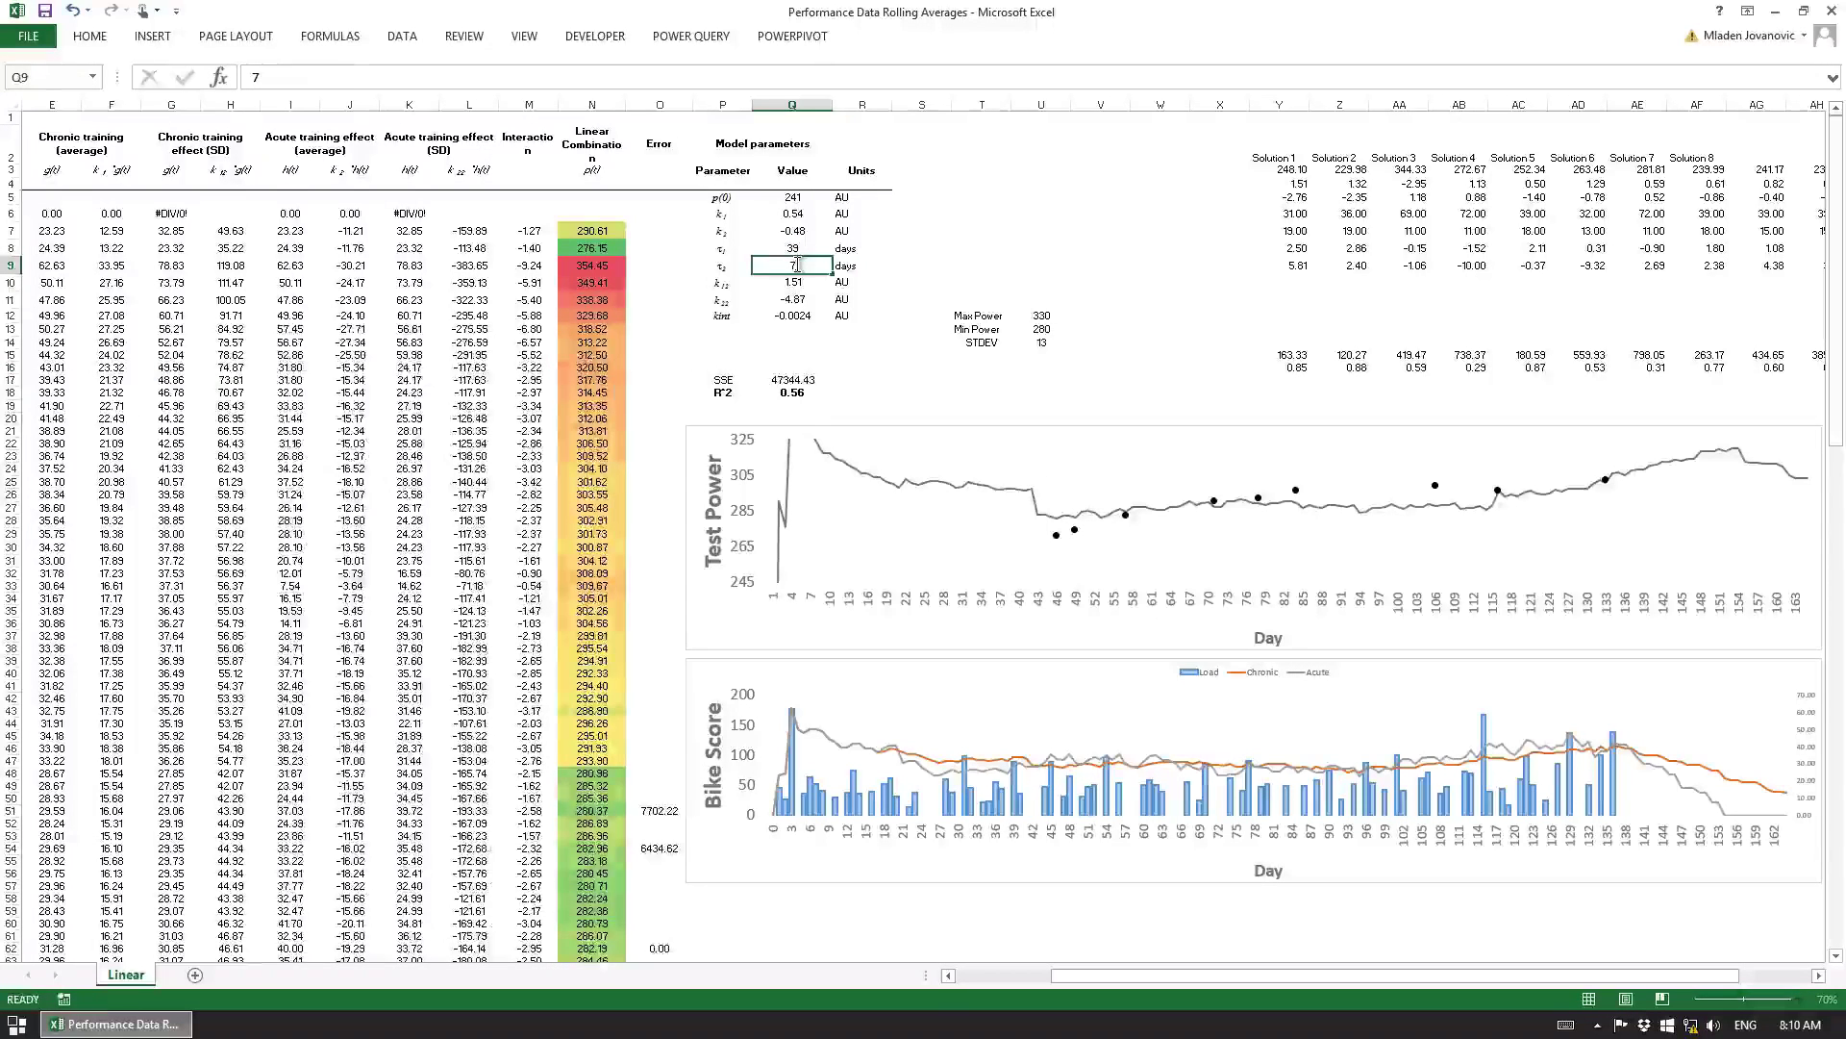
Step: Set the chronic time parameter τ1 in cell Q8 to 42 days
key("Up")
key("Up")
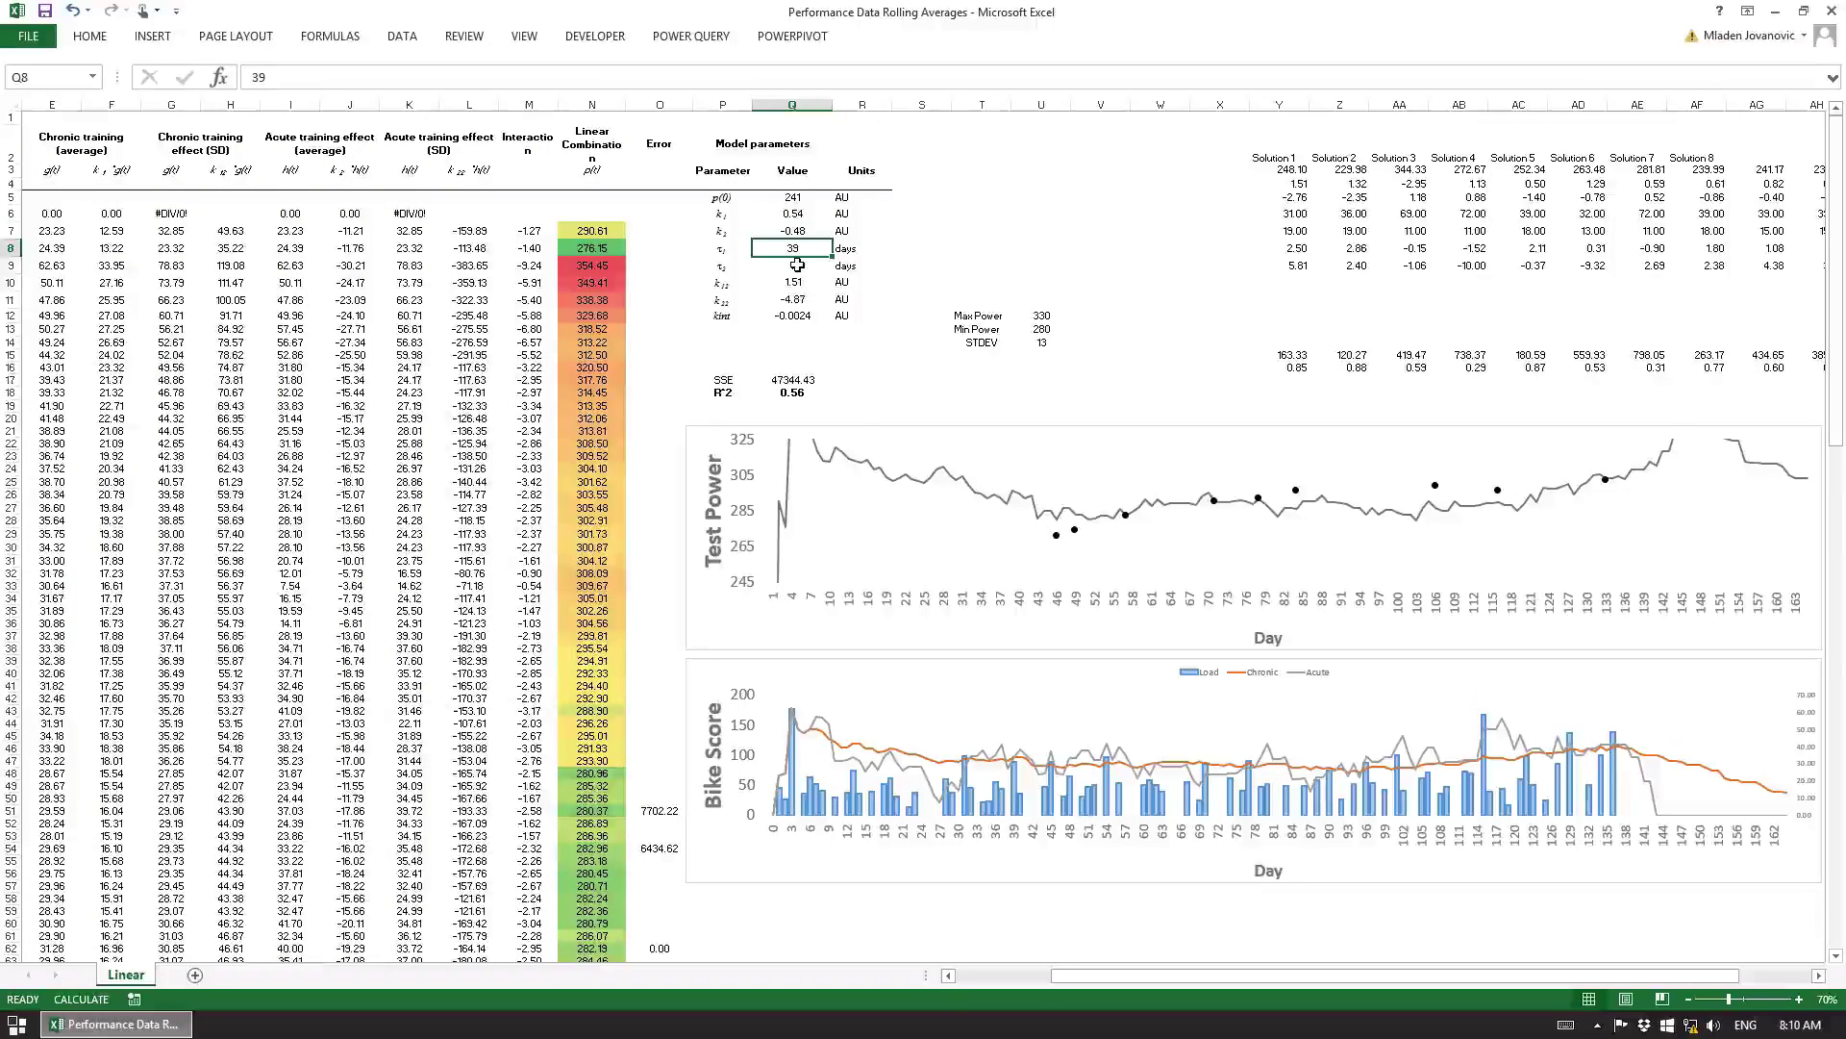
type("42")
key("Return")
key("Up")
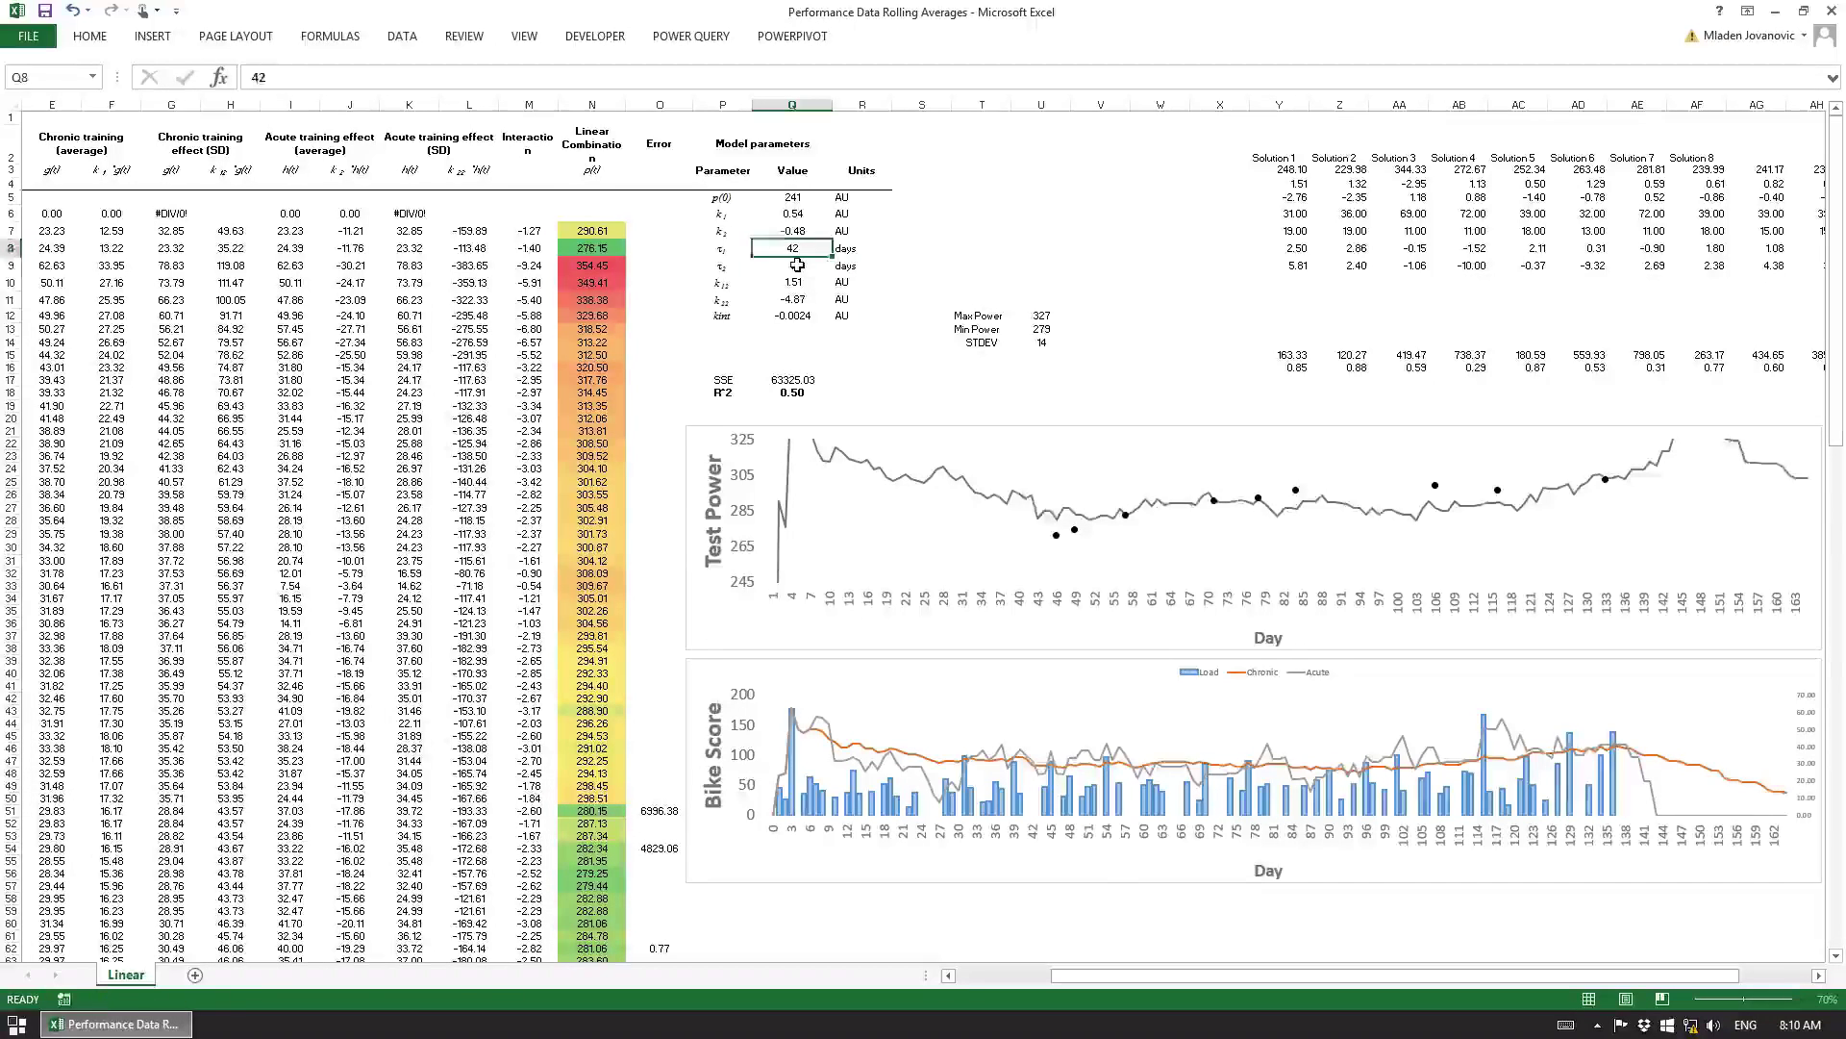
Step: Compare the recalculated acute and chronic series with the load bars in the Bike Score chart
left_click(797, 265)
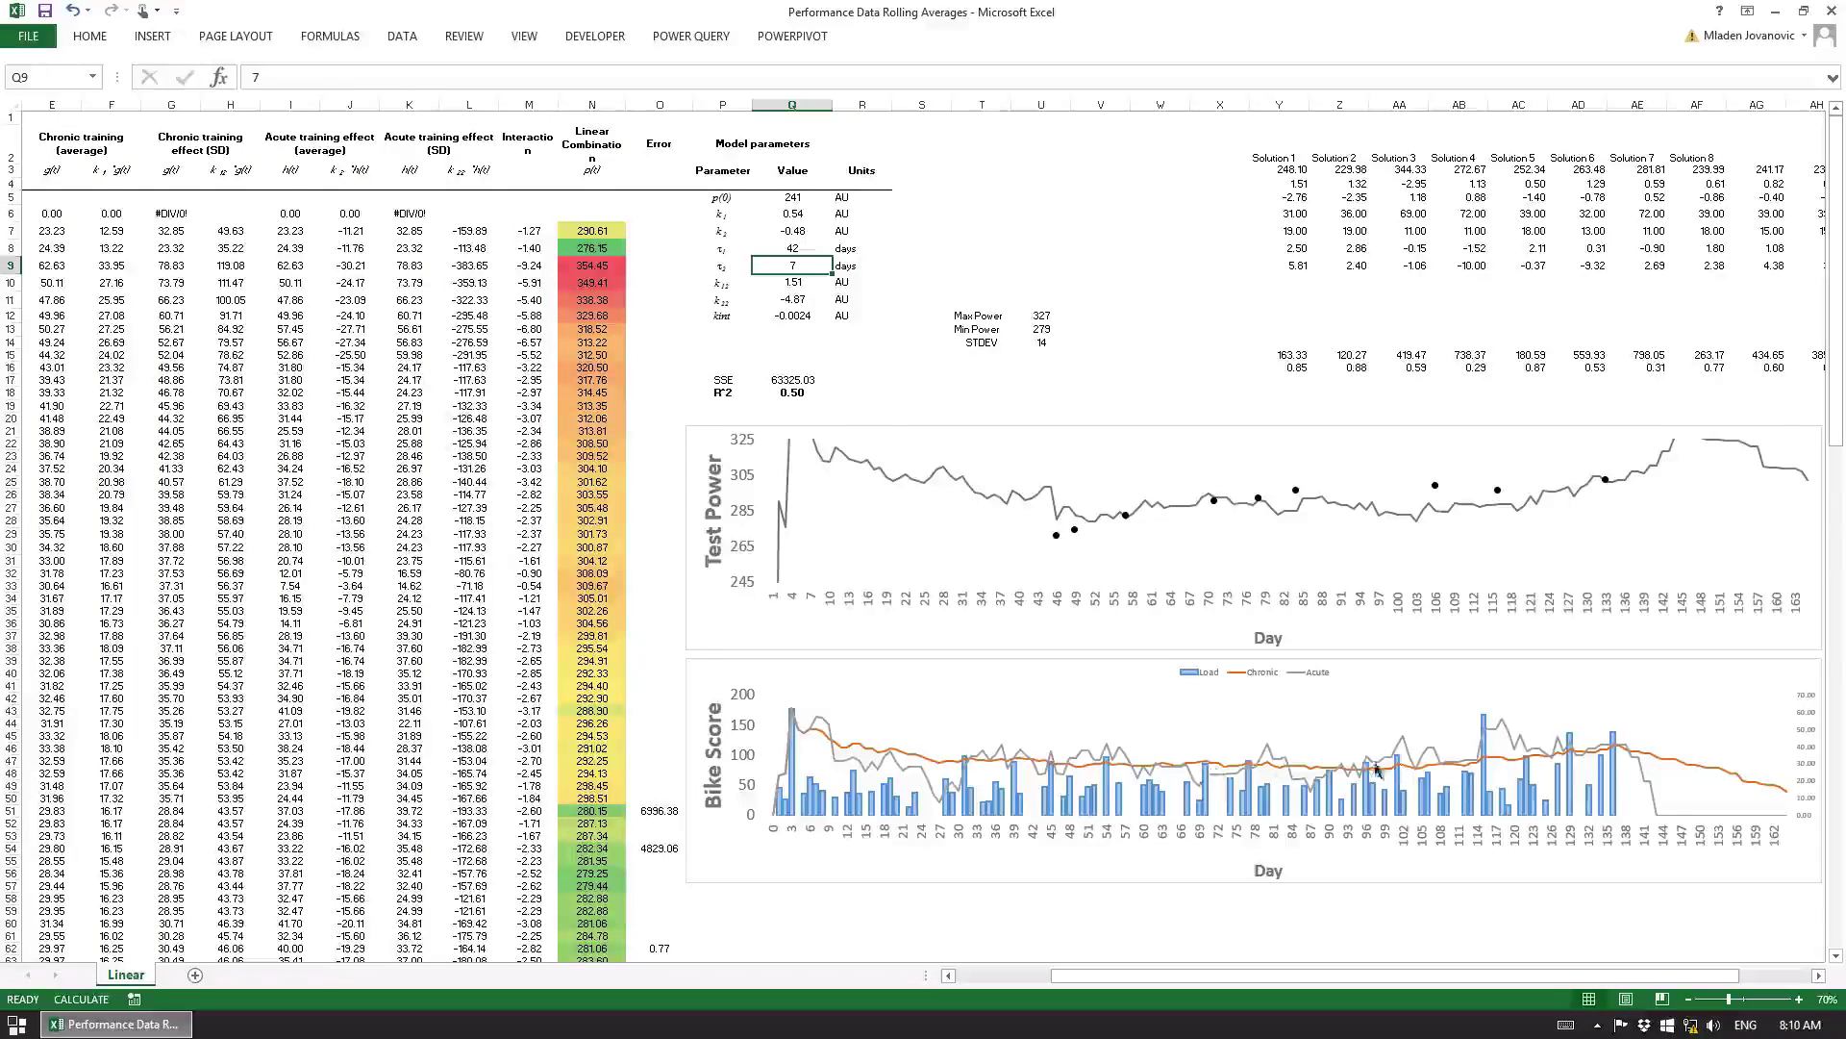
mouse_move(1491, 775)
mouse_move(1010, 770)
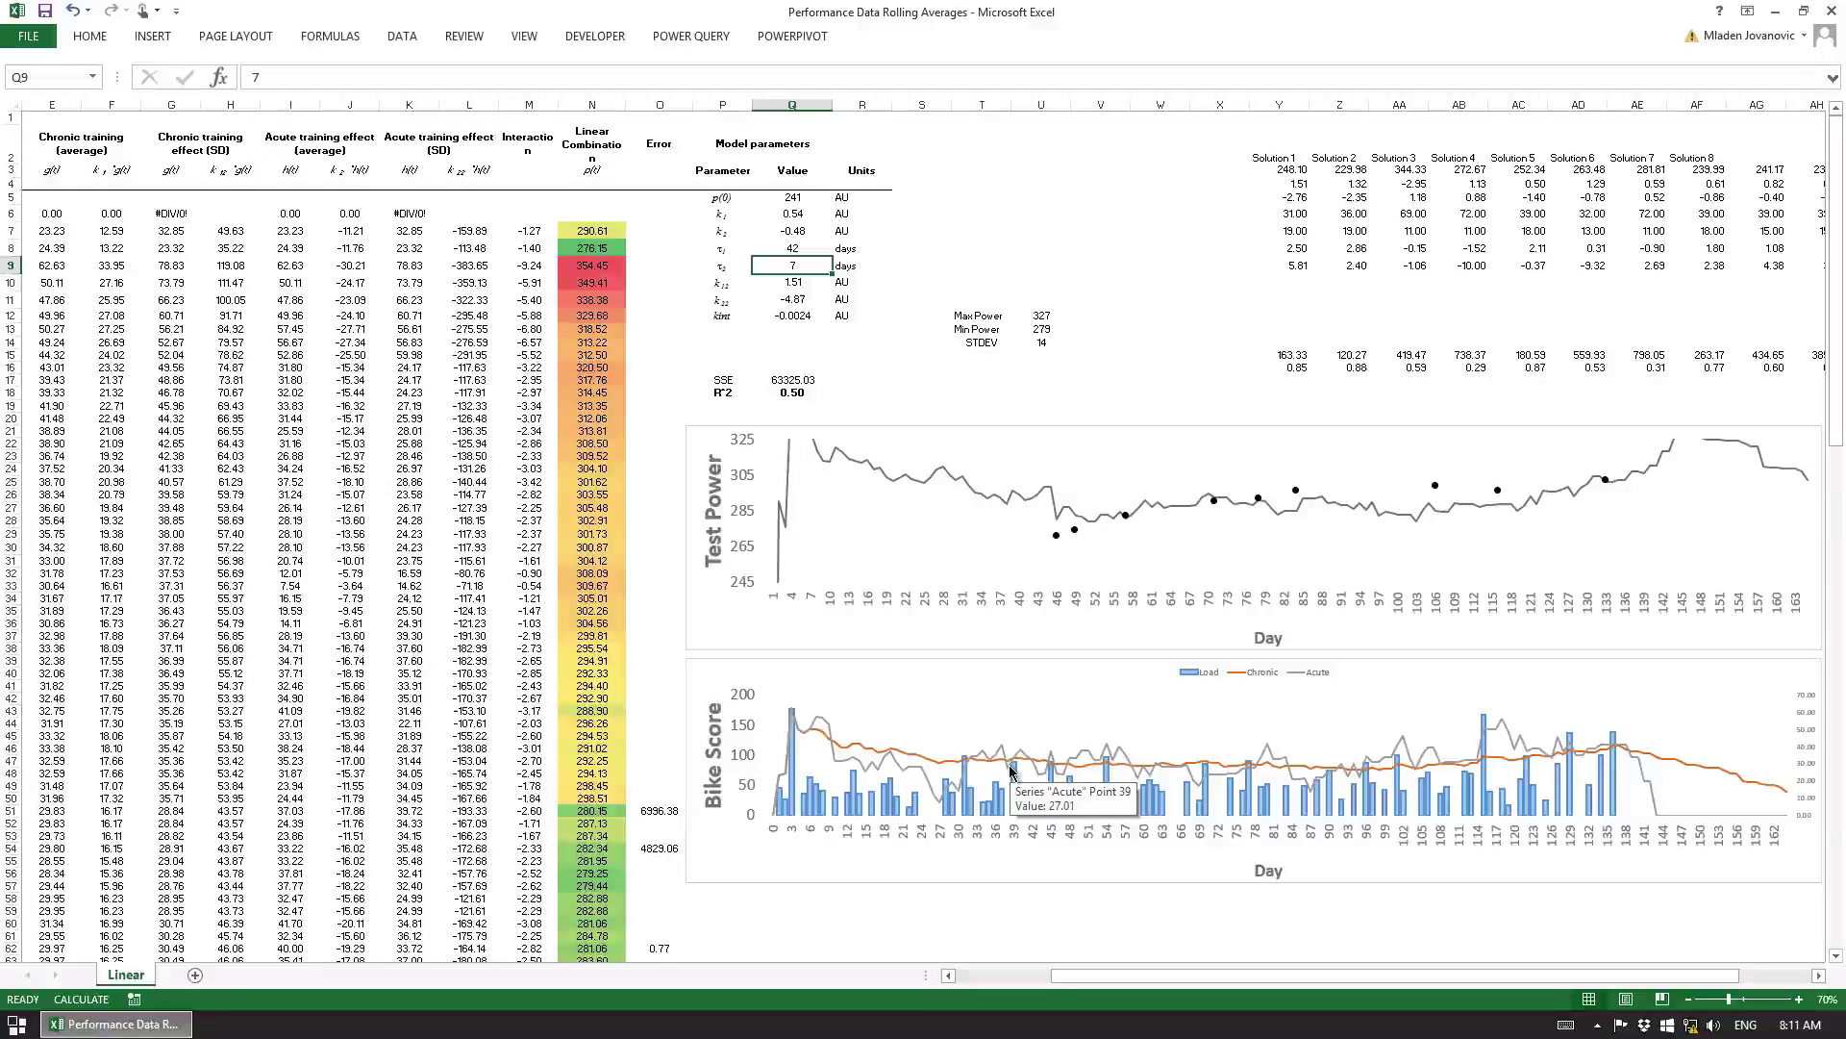
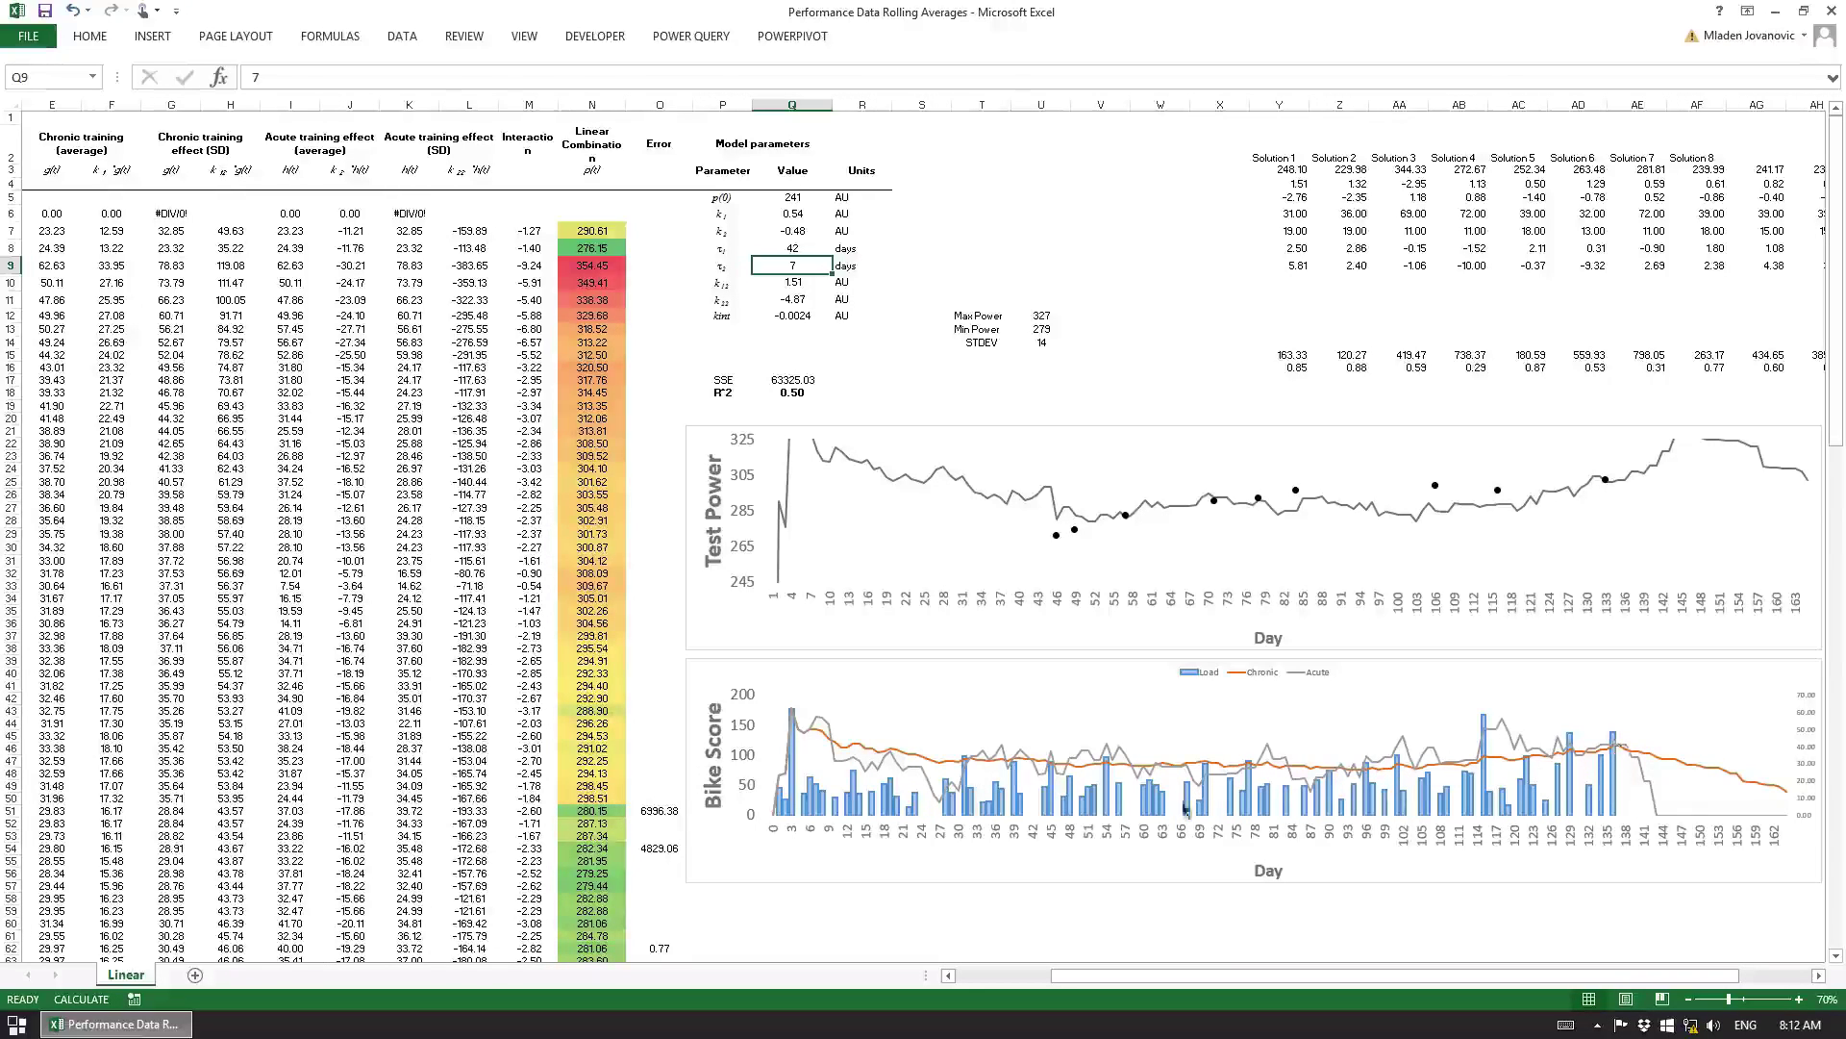
Step: Check the 5-min Test Power header in C3 and review the test results recorded in column C
left_click_drag(1115, 976, 1011, 977)
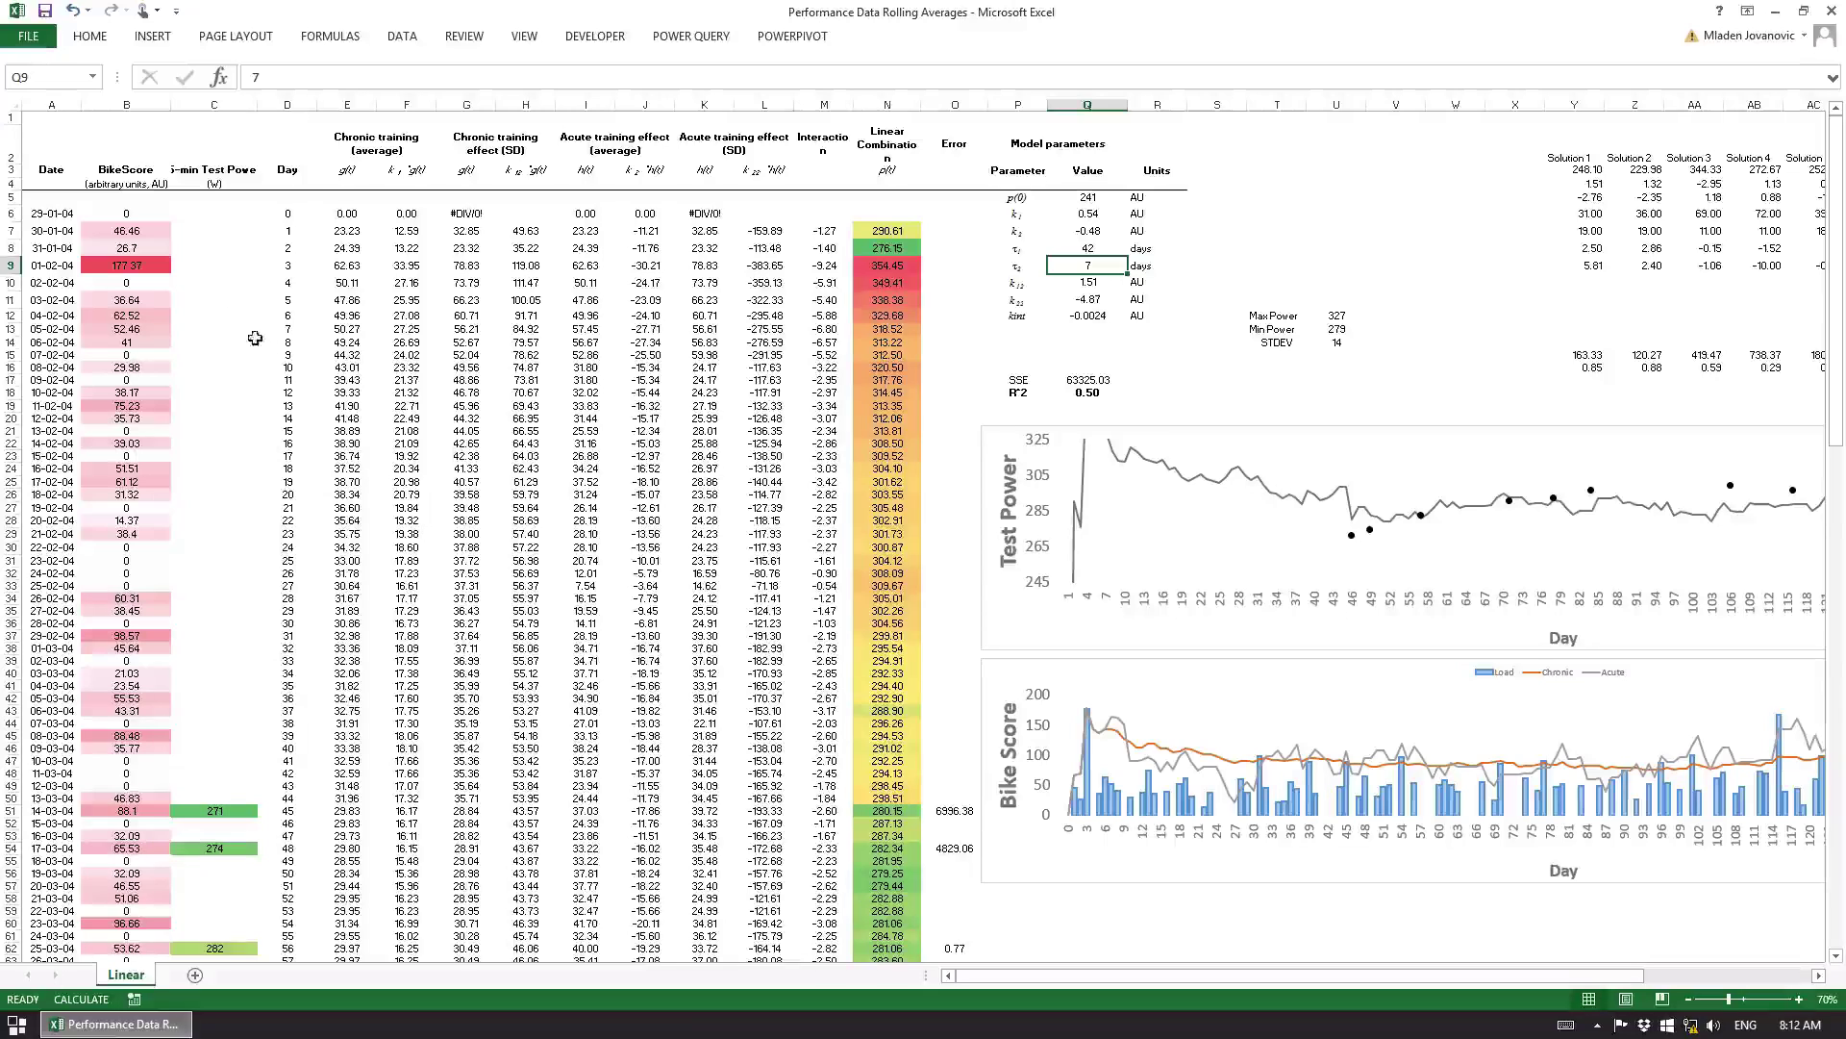
left_click(215, 230)
key("Up")
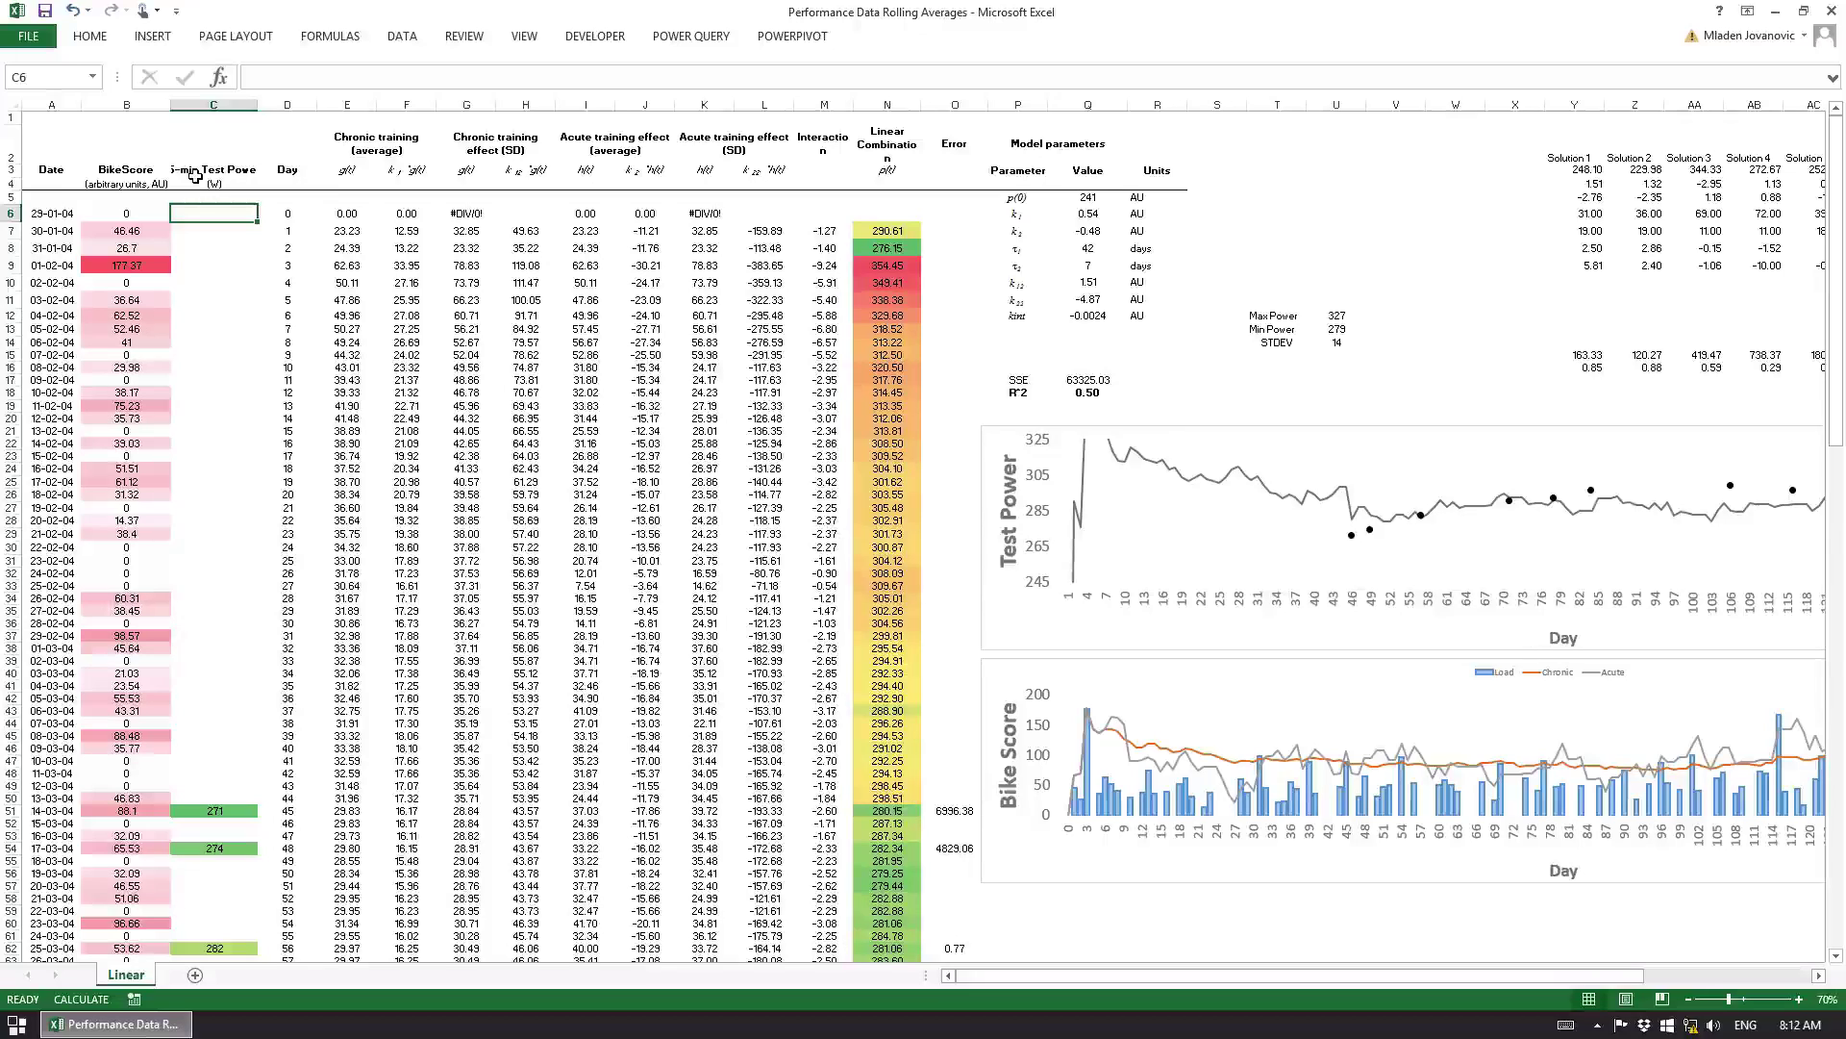
left_click(238, 170)
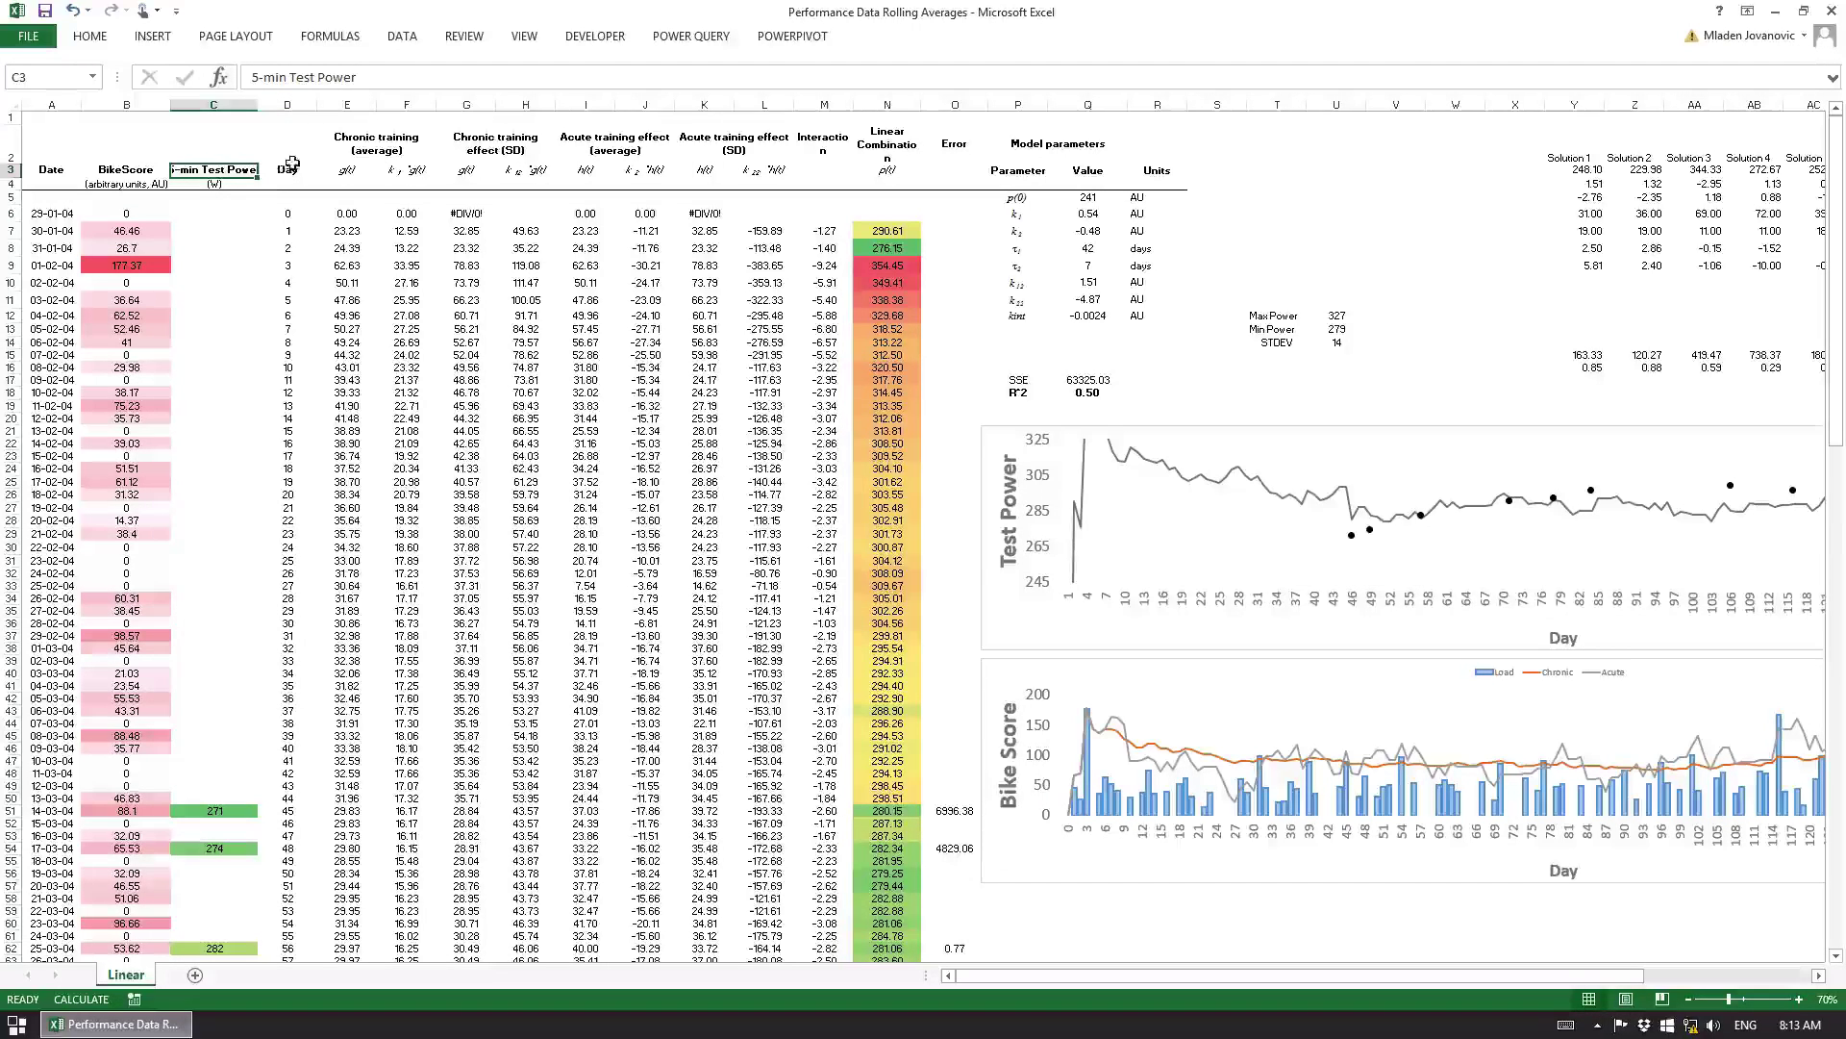
left_click(193, 230)
scroll(238, 452, "down", 7)
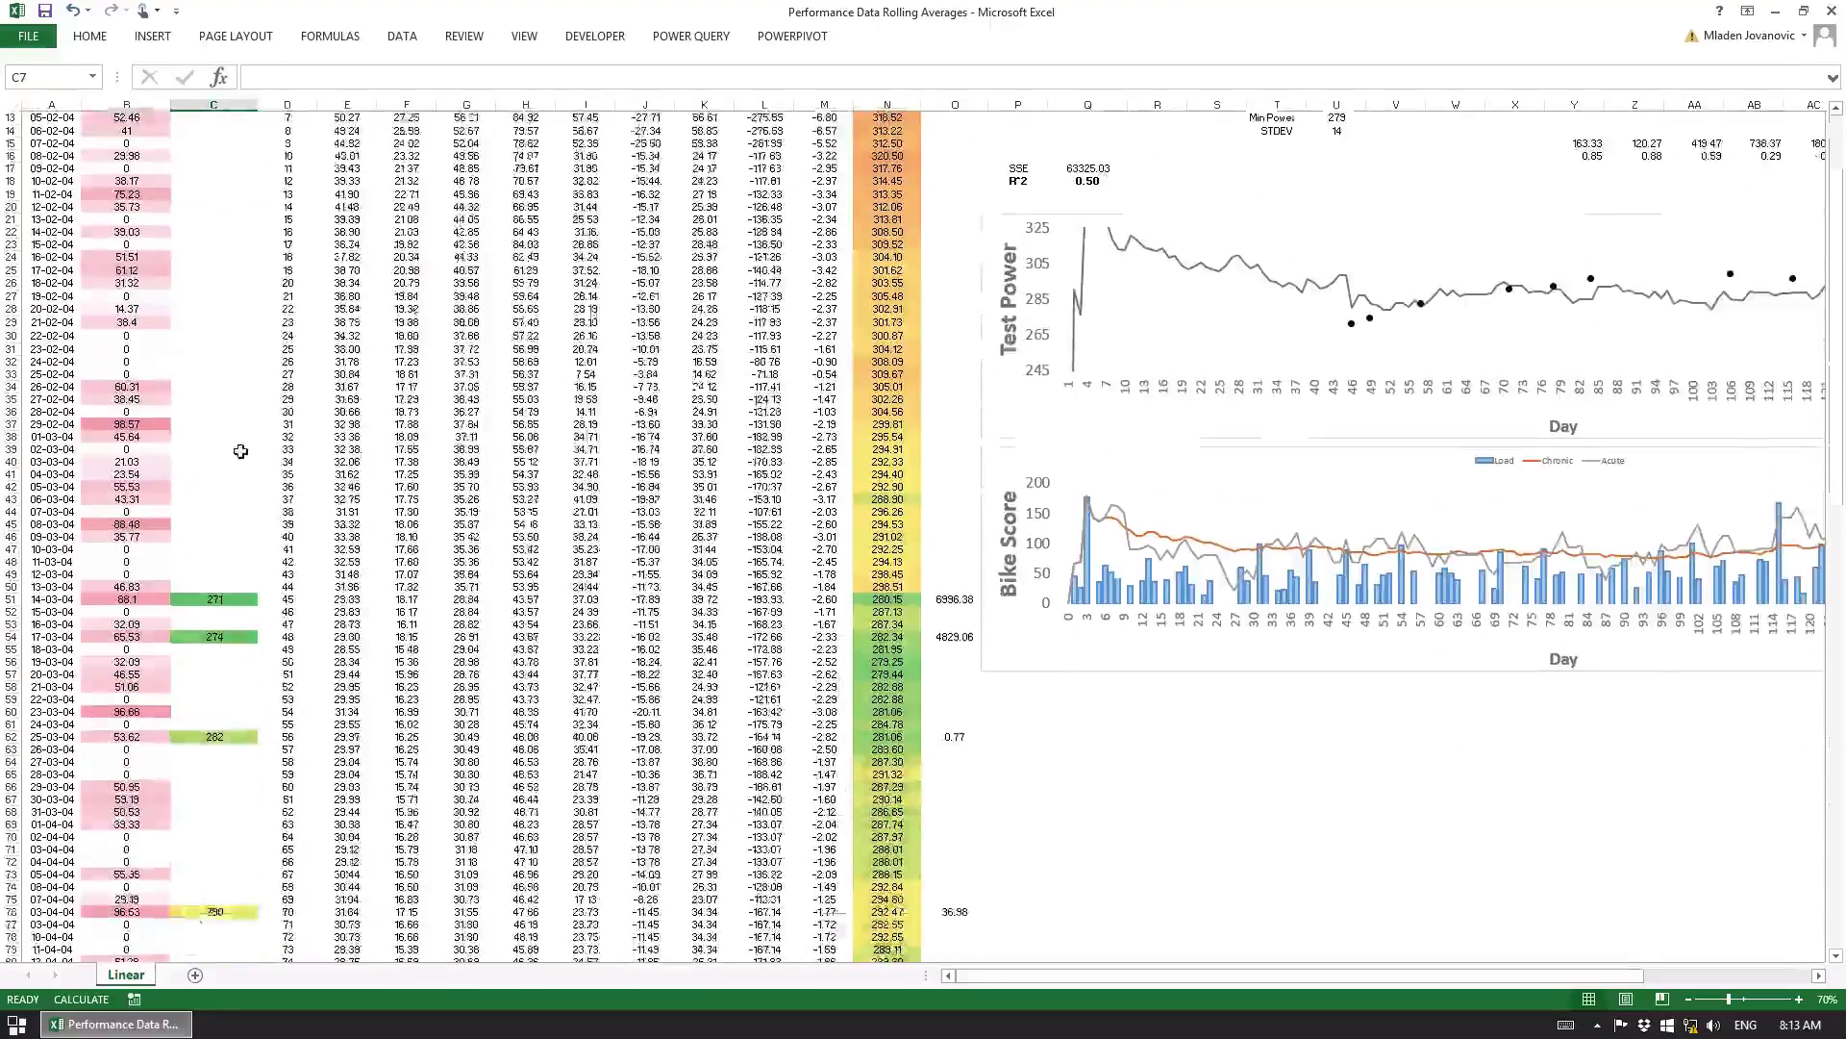
scroll(267, 518, "up", 7)
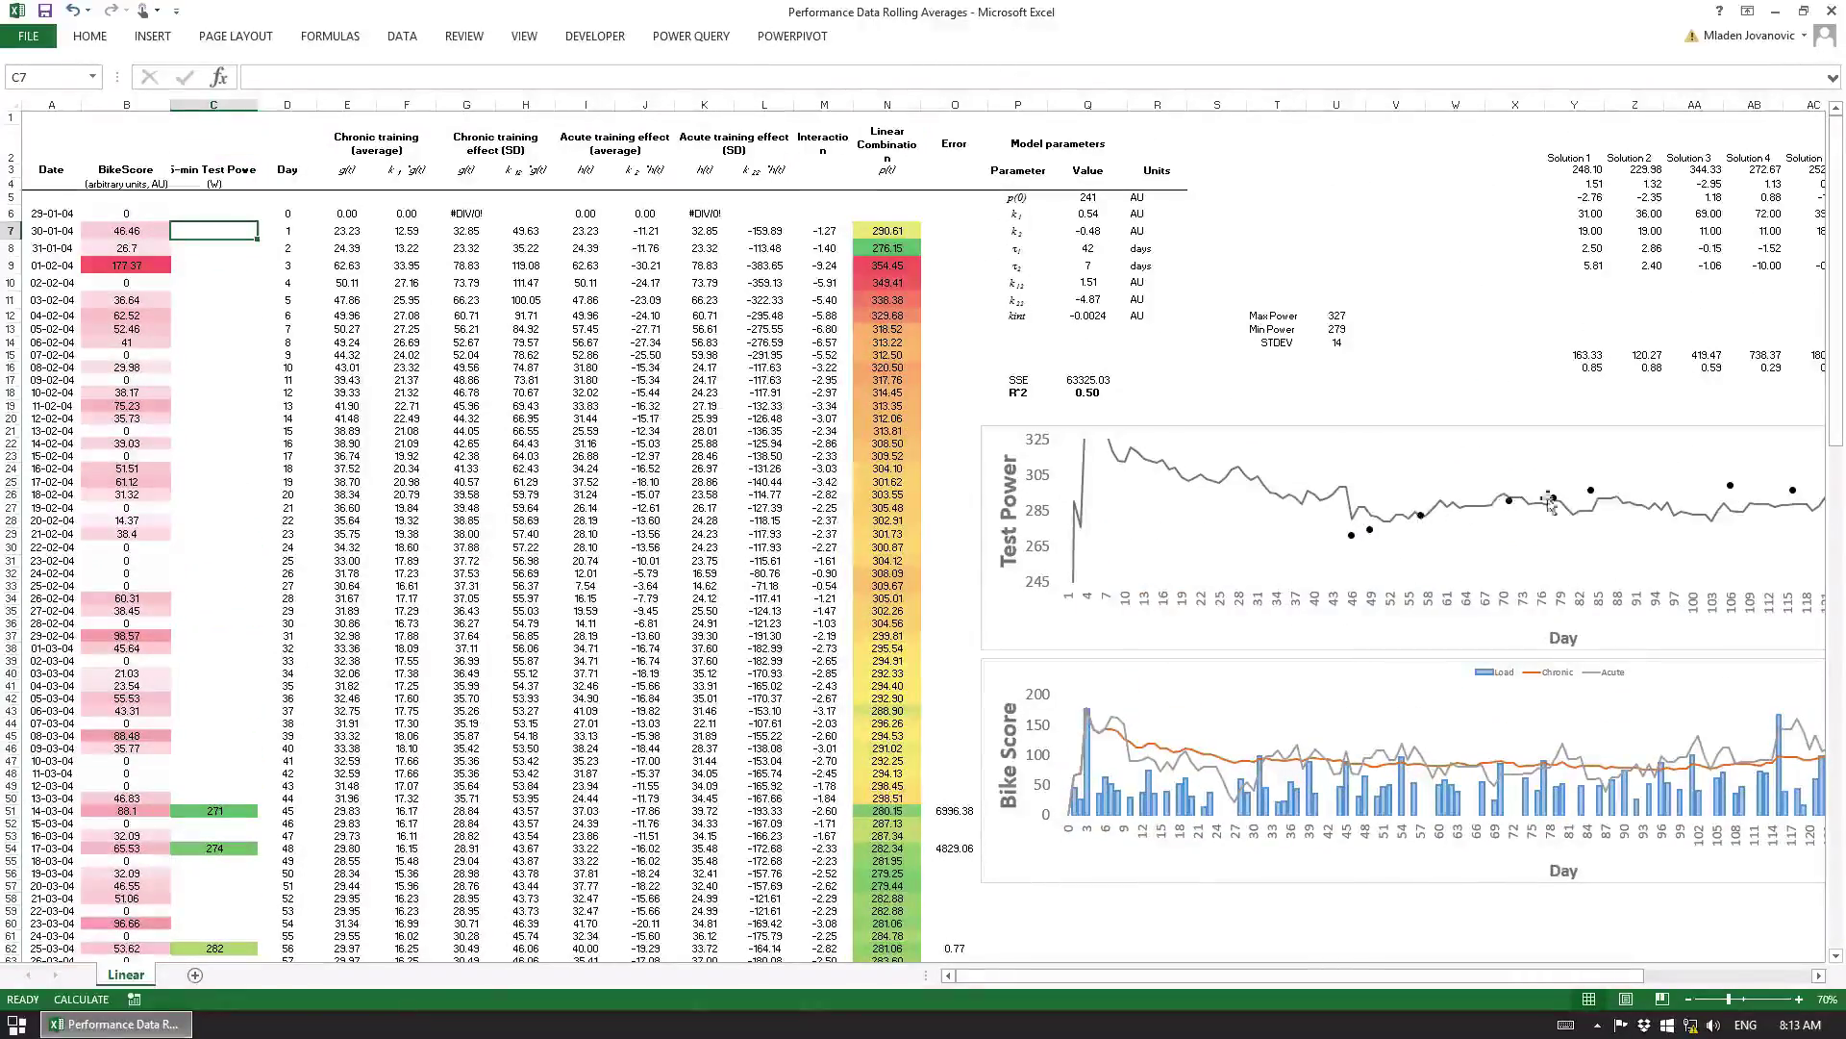
Step: Compare the test points with the model line in the Test Power chart and recheck the column C results
scroll(1313, 991, "right", 4)
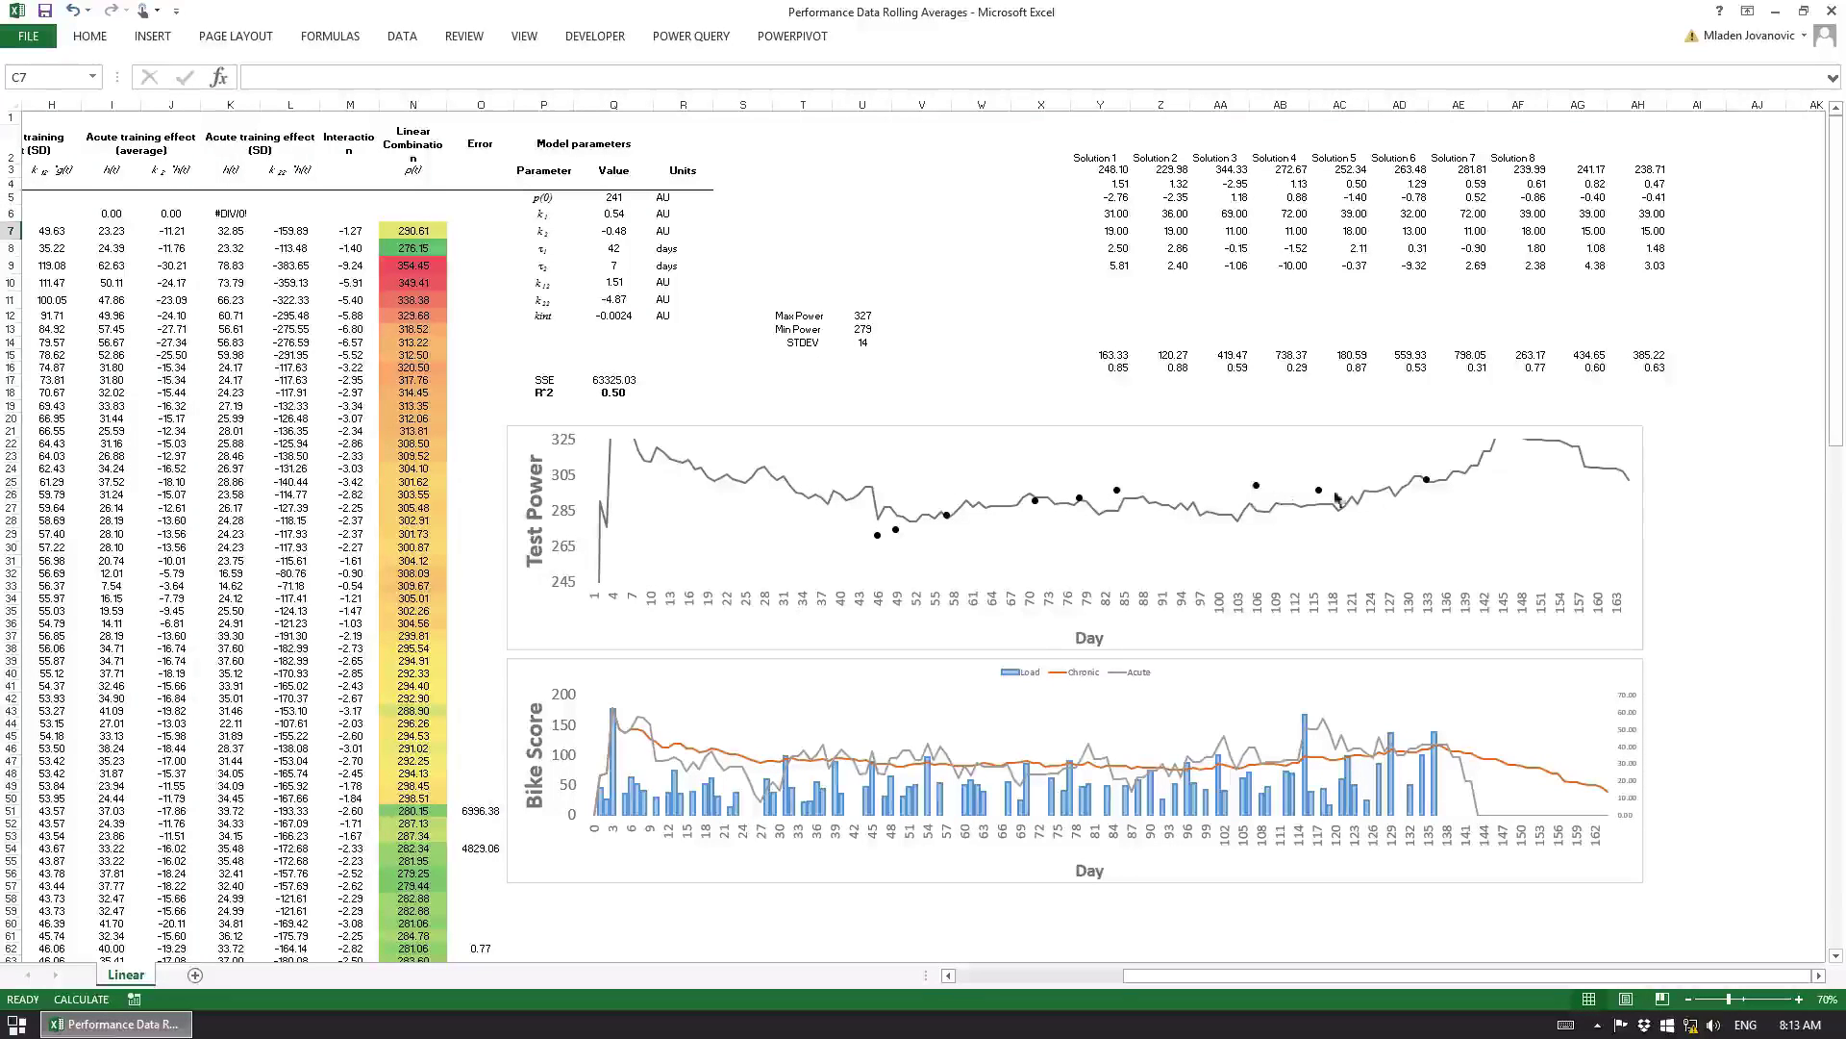
scroll(1375, 975, "left", 3)
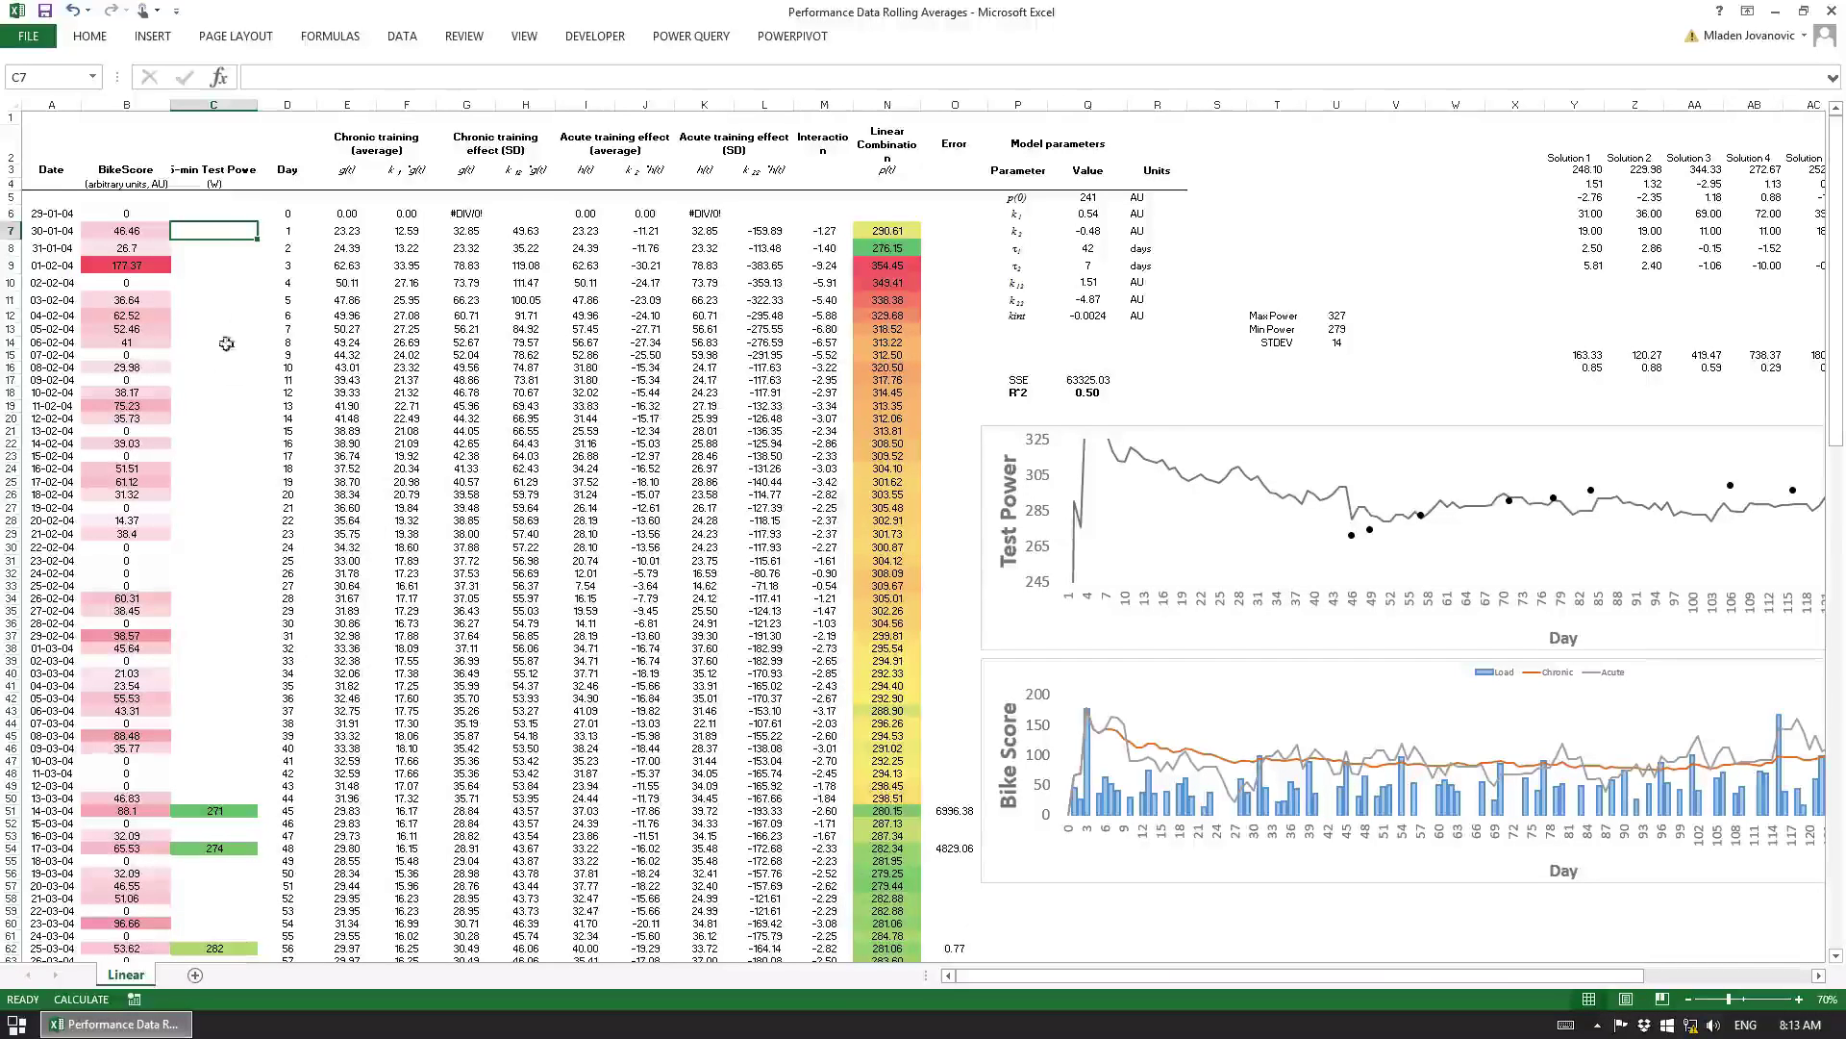
scroll(217, 337, "down", 5)
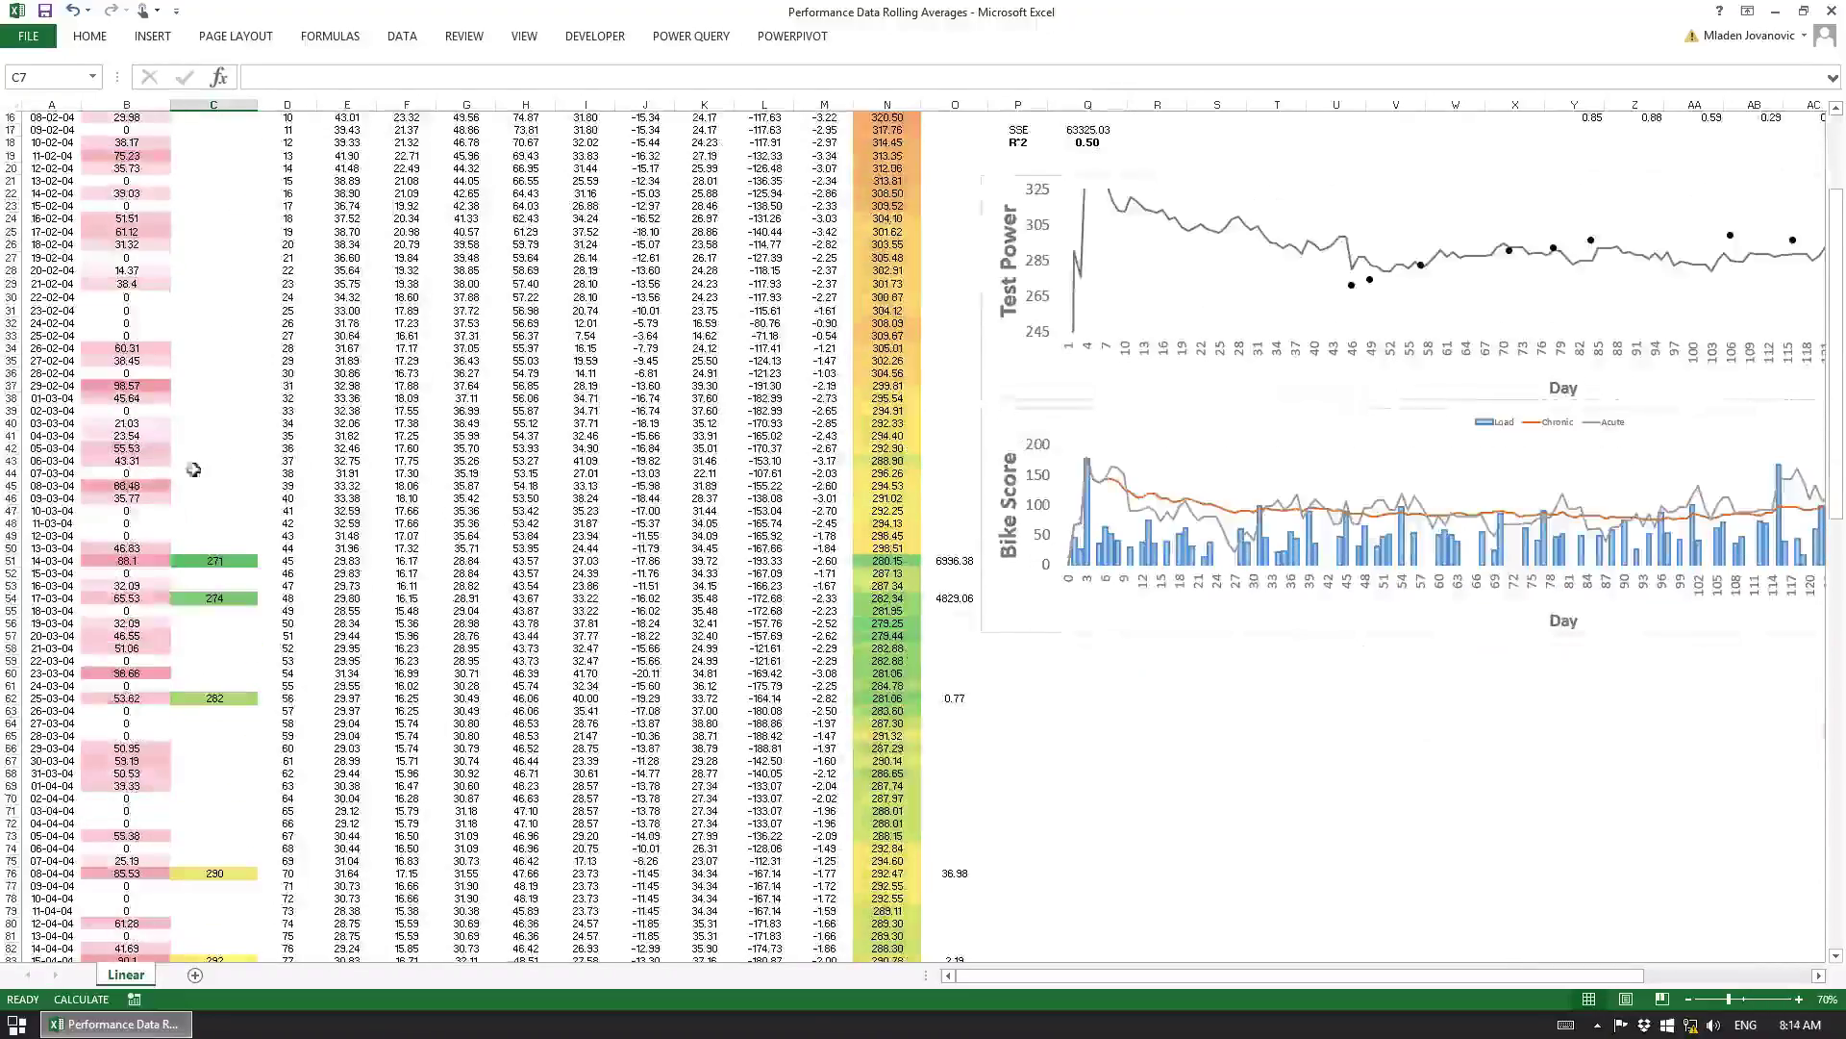
scroll(230, 466, "up", 5)
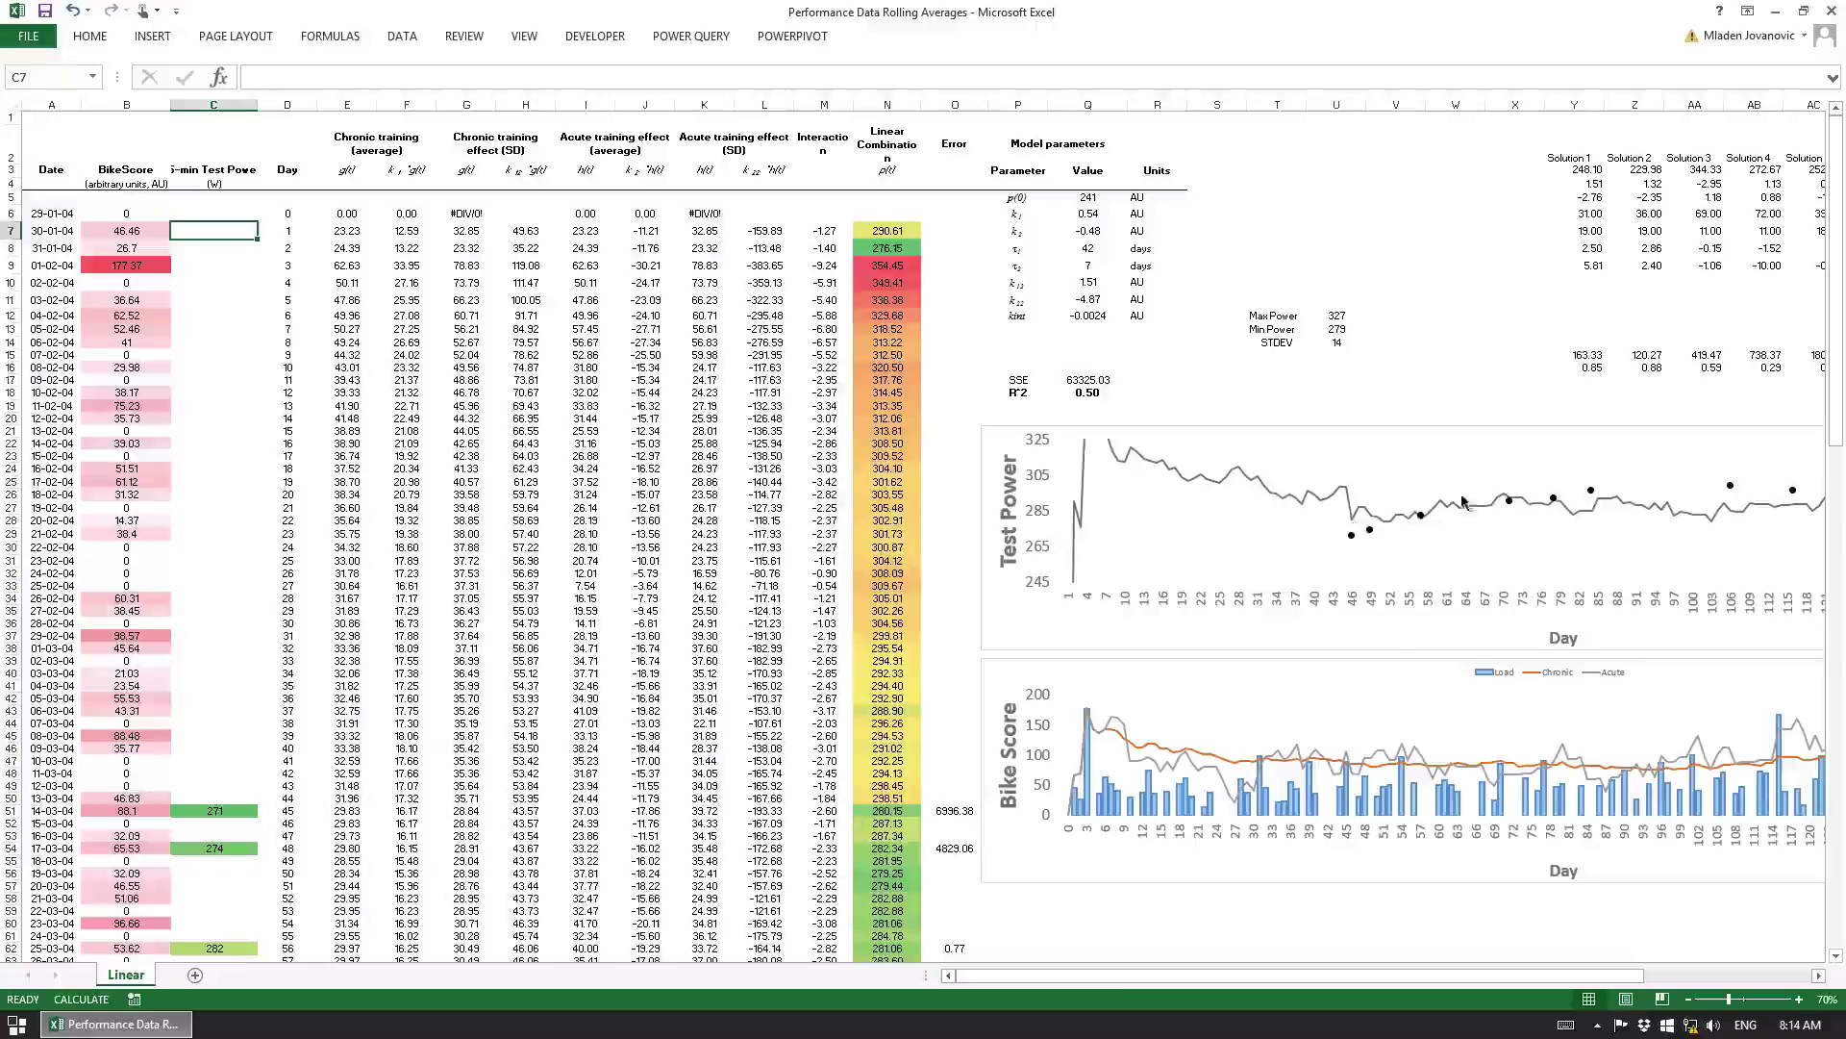
left_click_drag(1160, 980, 1161, 981)
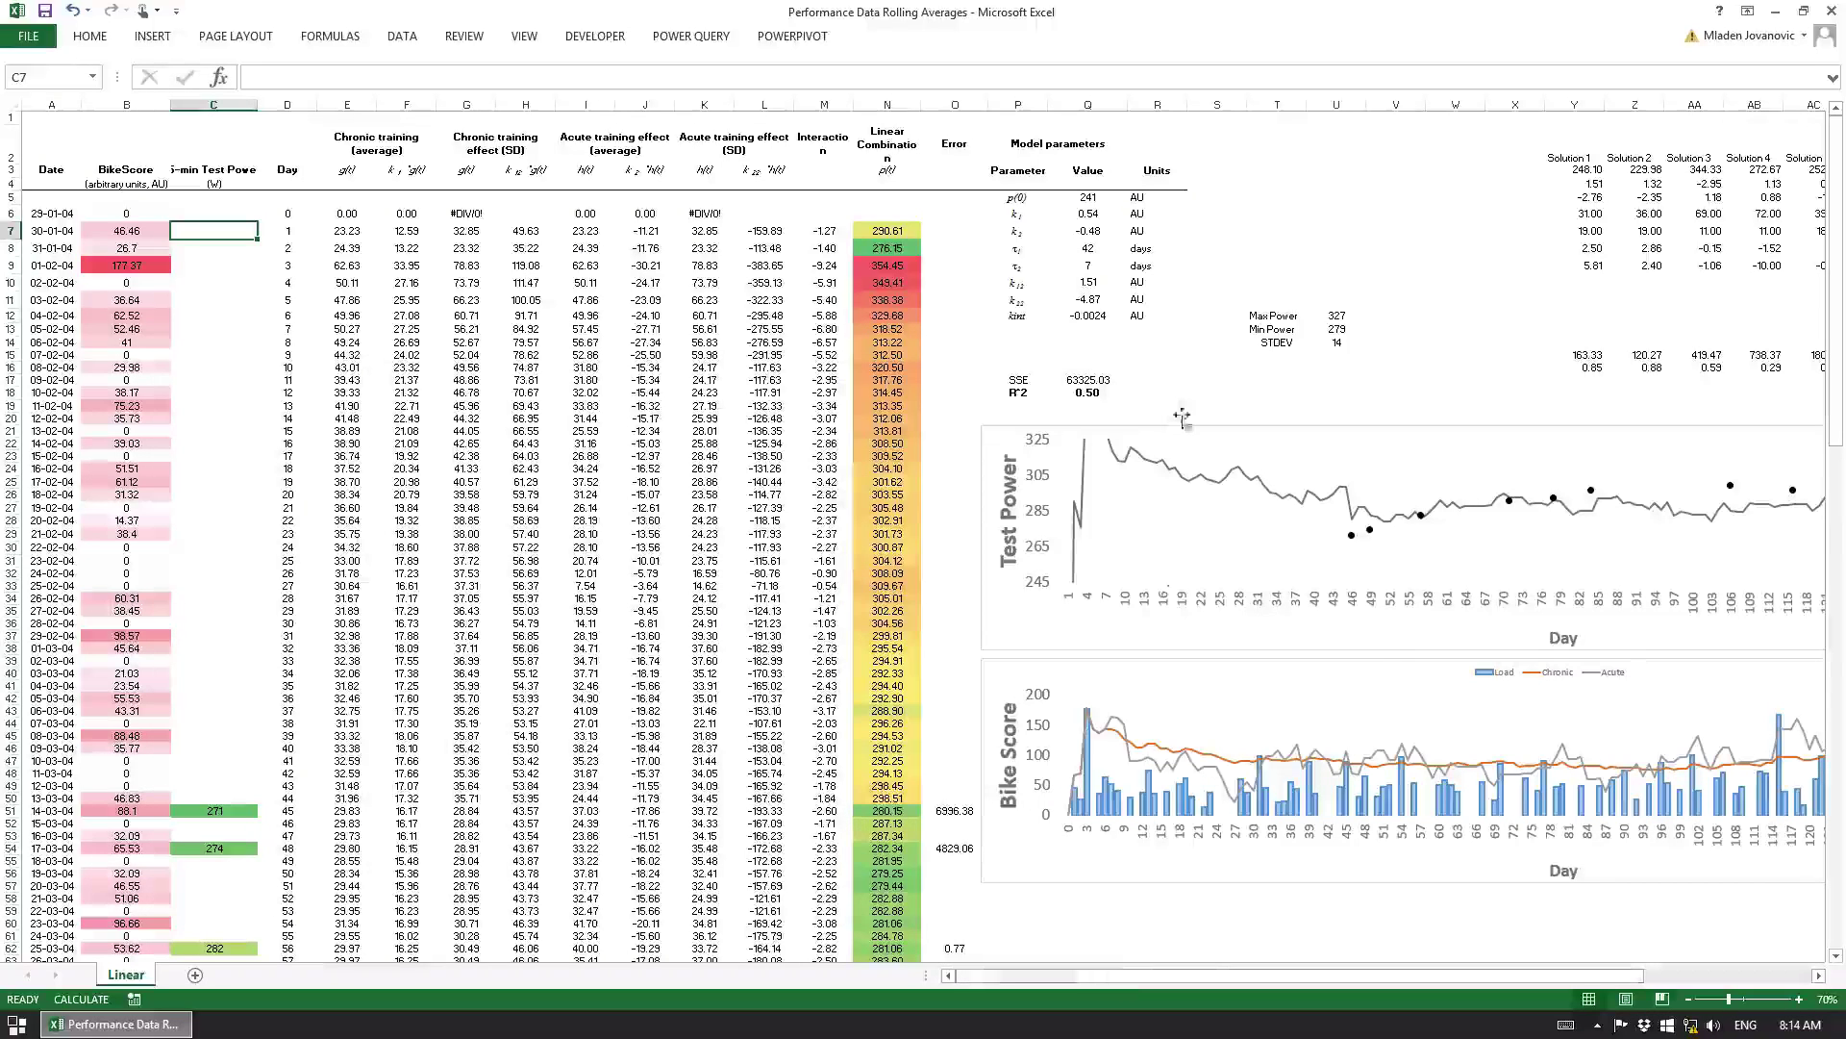
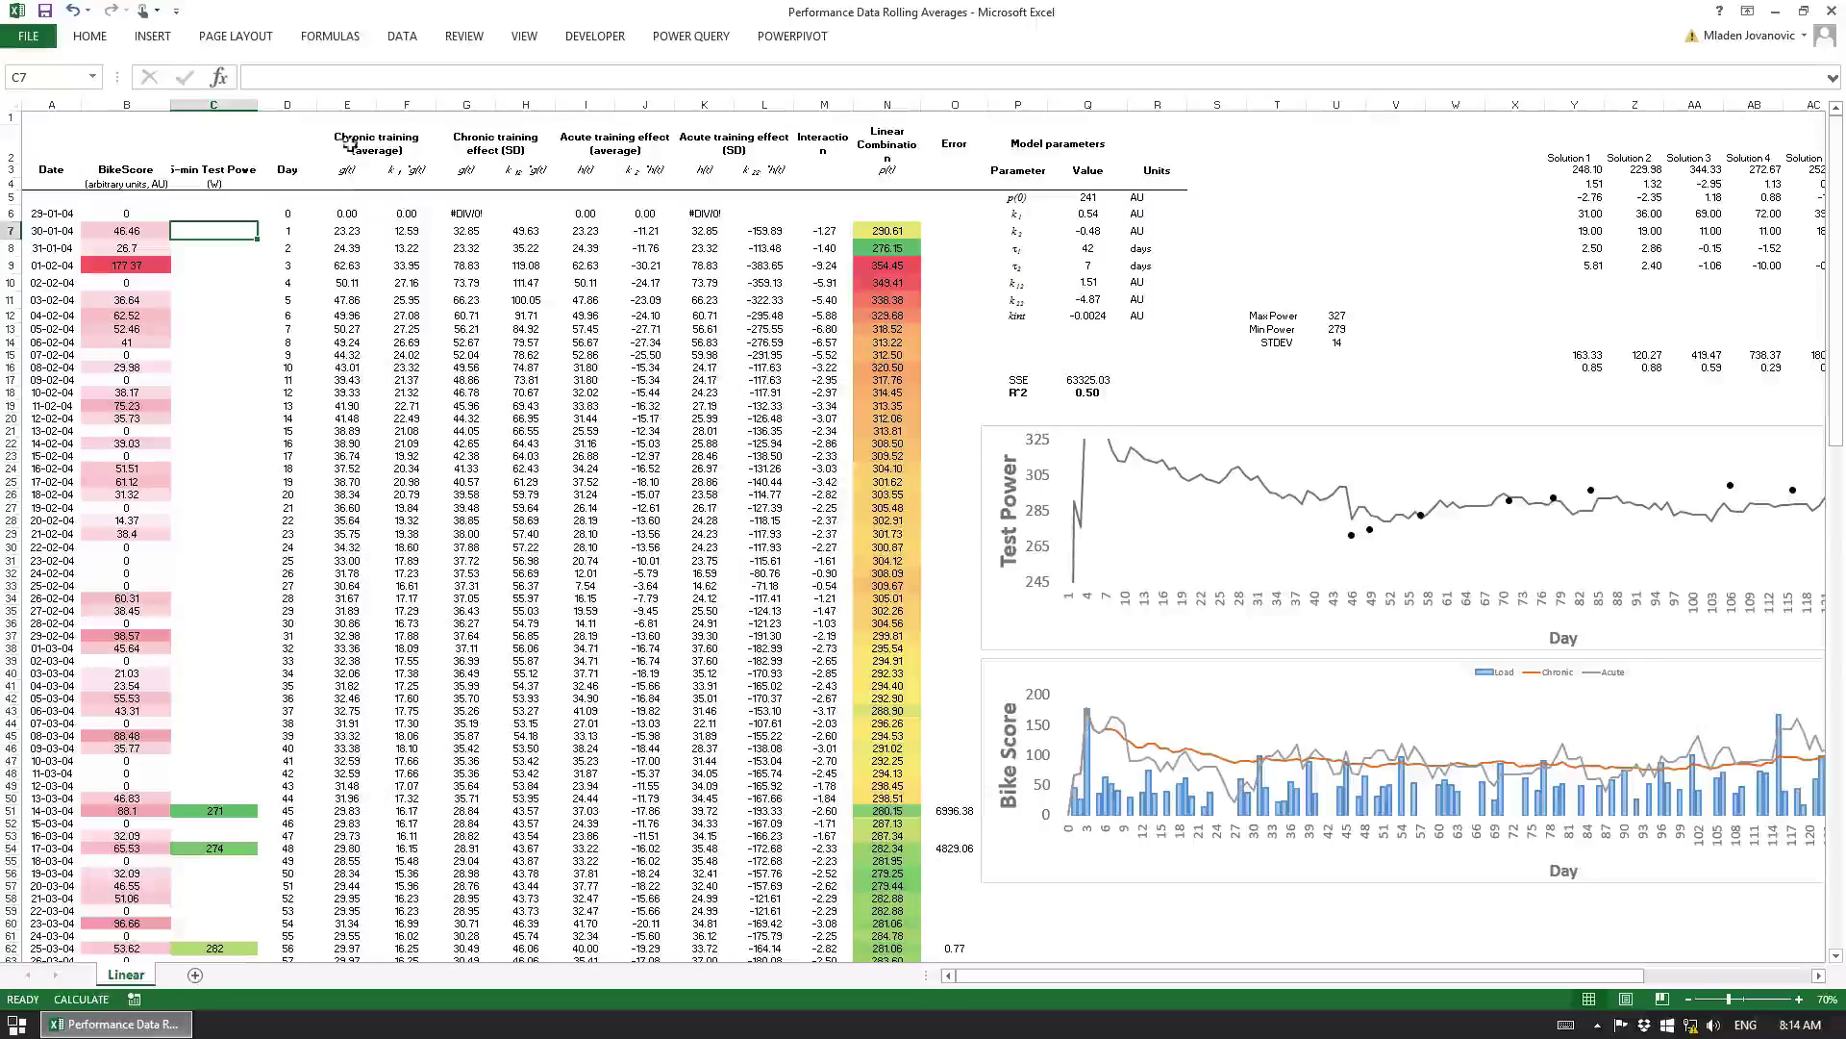
Step: Inspect the rolling-average formula of the Chronic training (average) column in cells E7 and E31
left_click(384, 138)
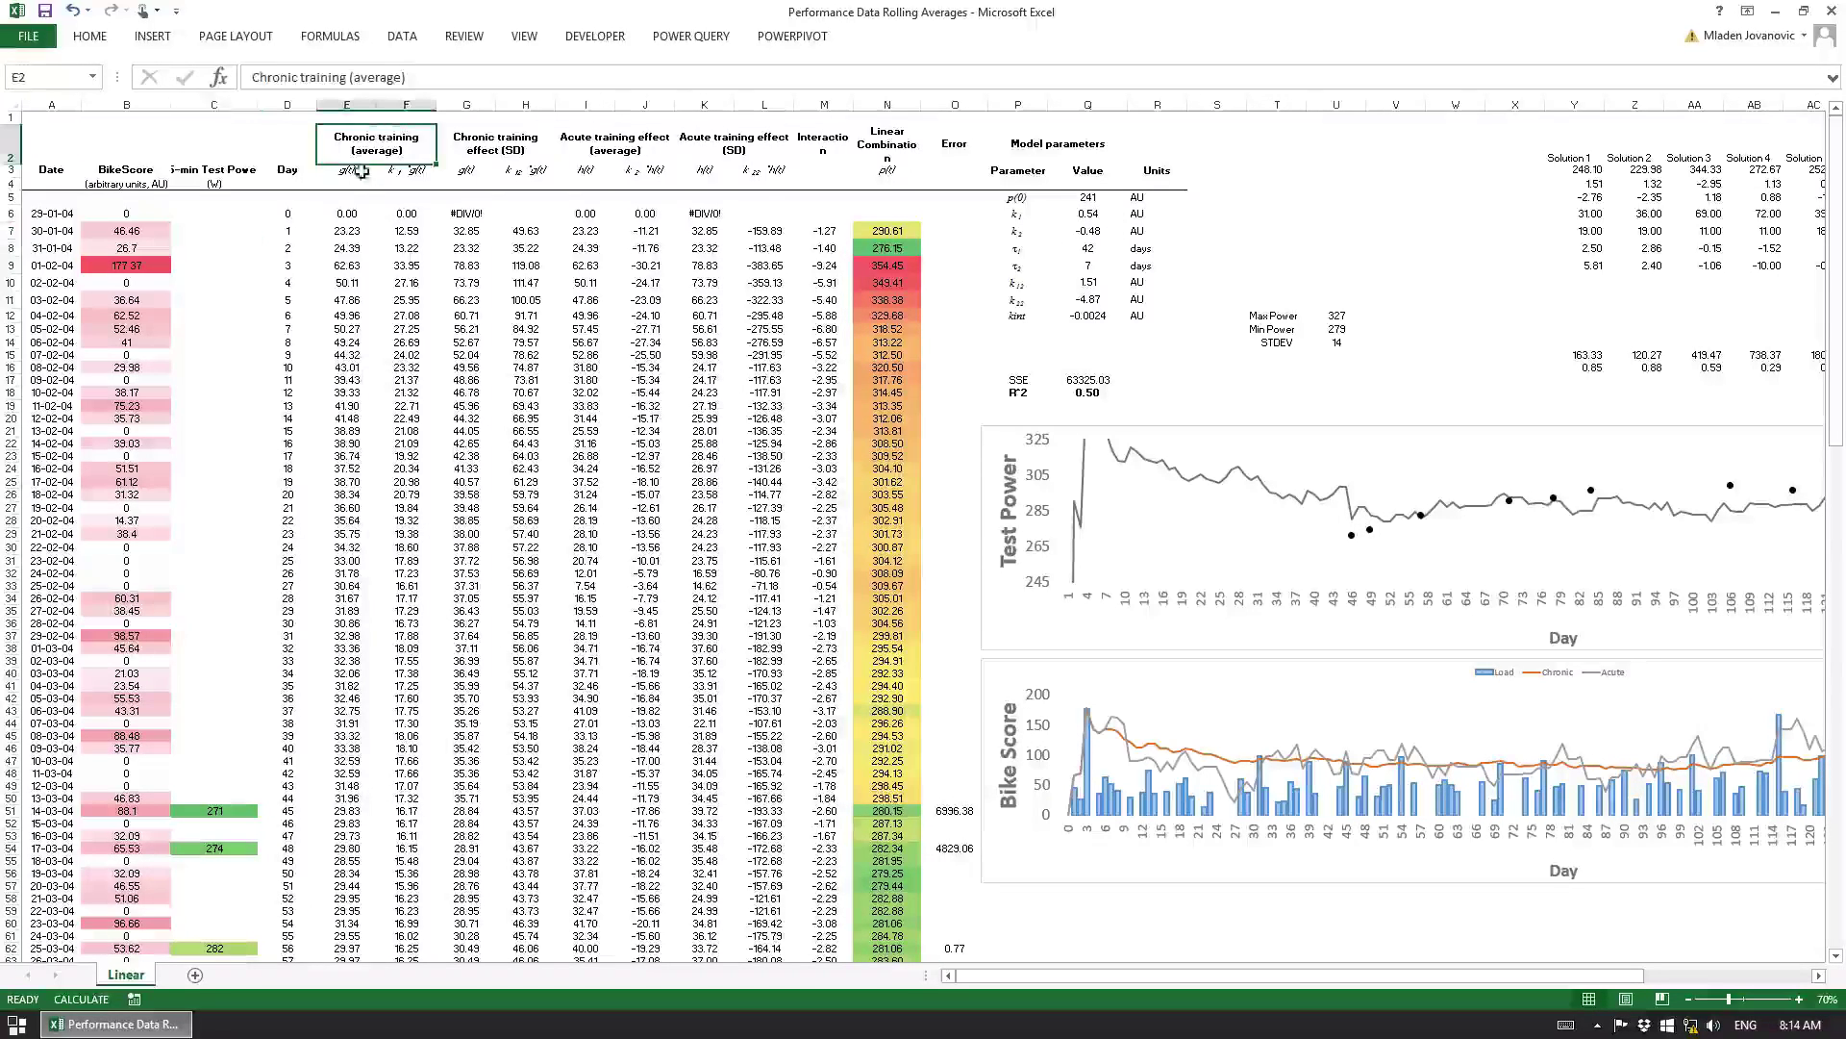
left_click(344, 230)
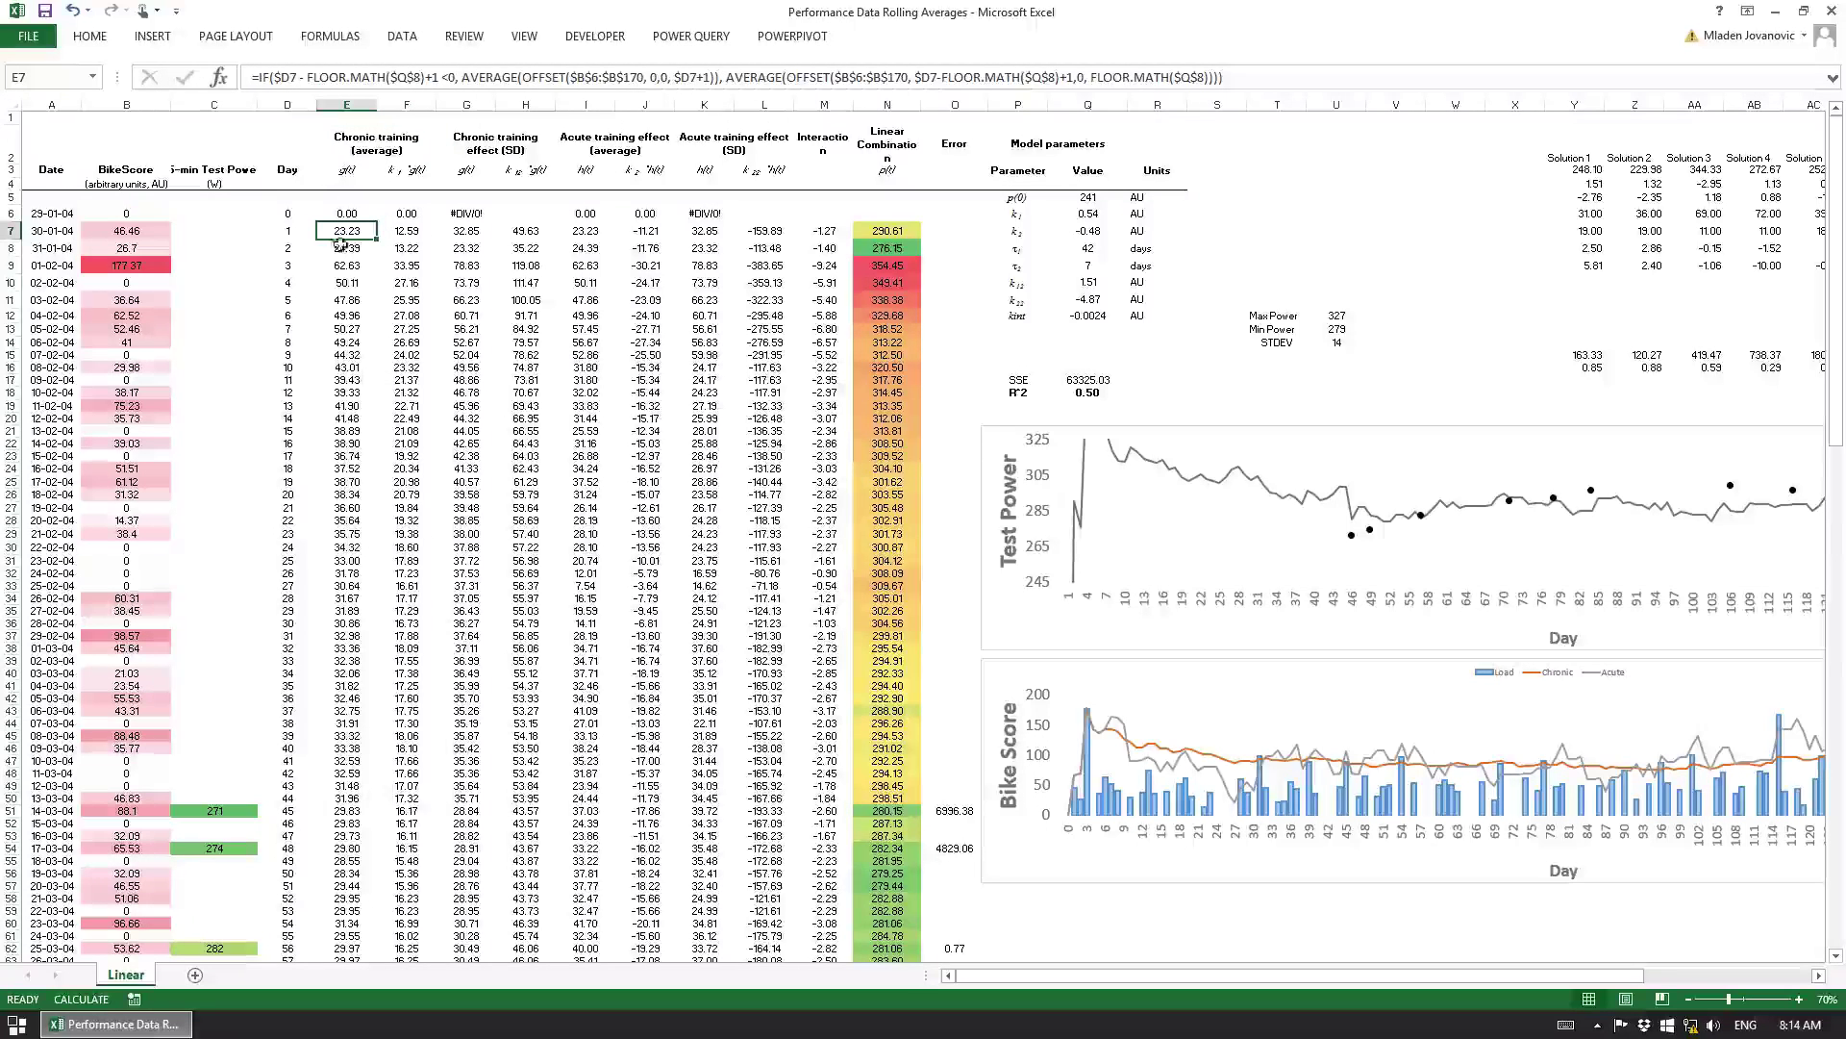
left_click(346, 559)
left_click(470, 76)
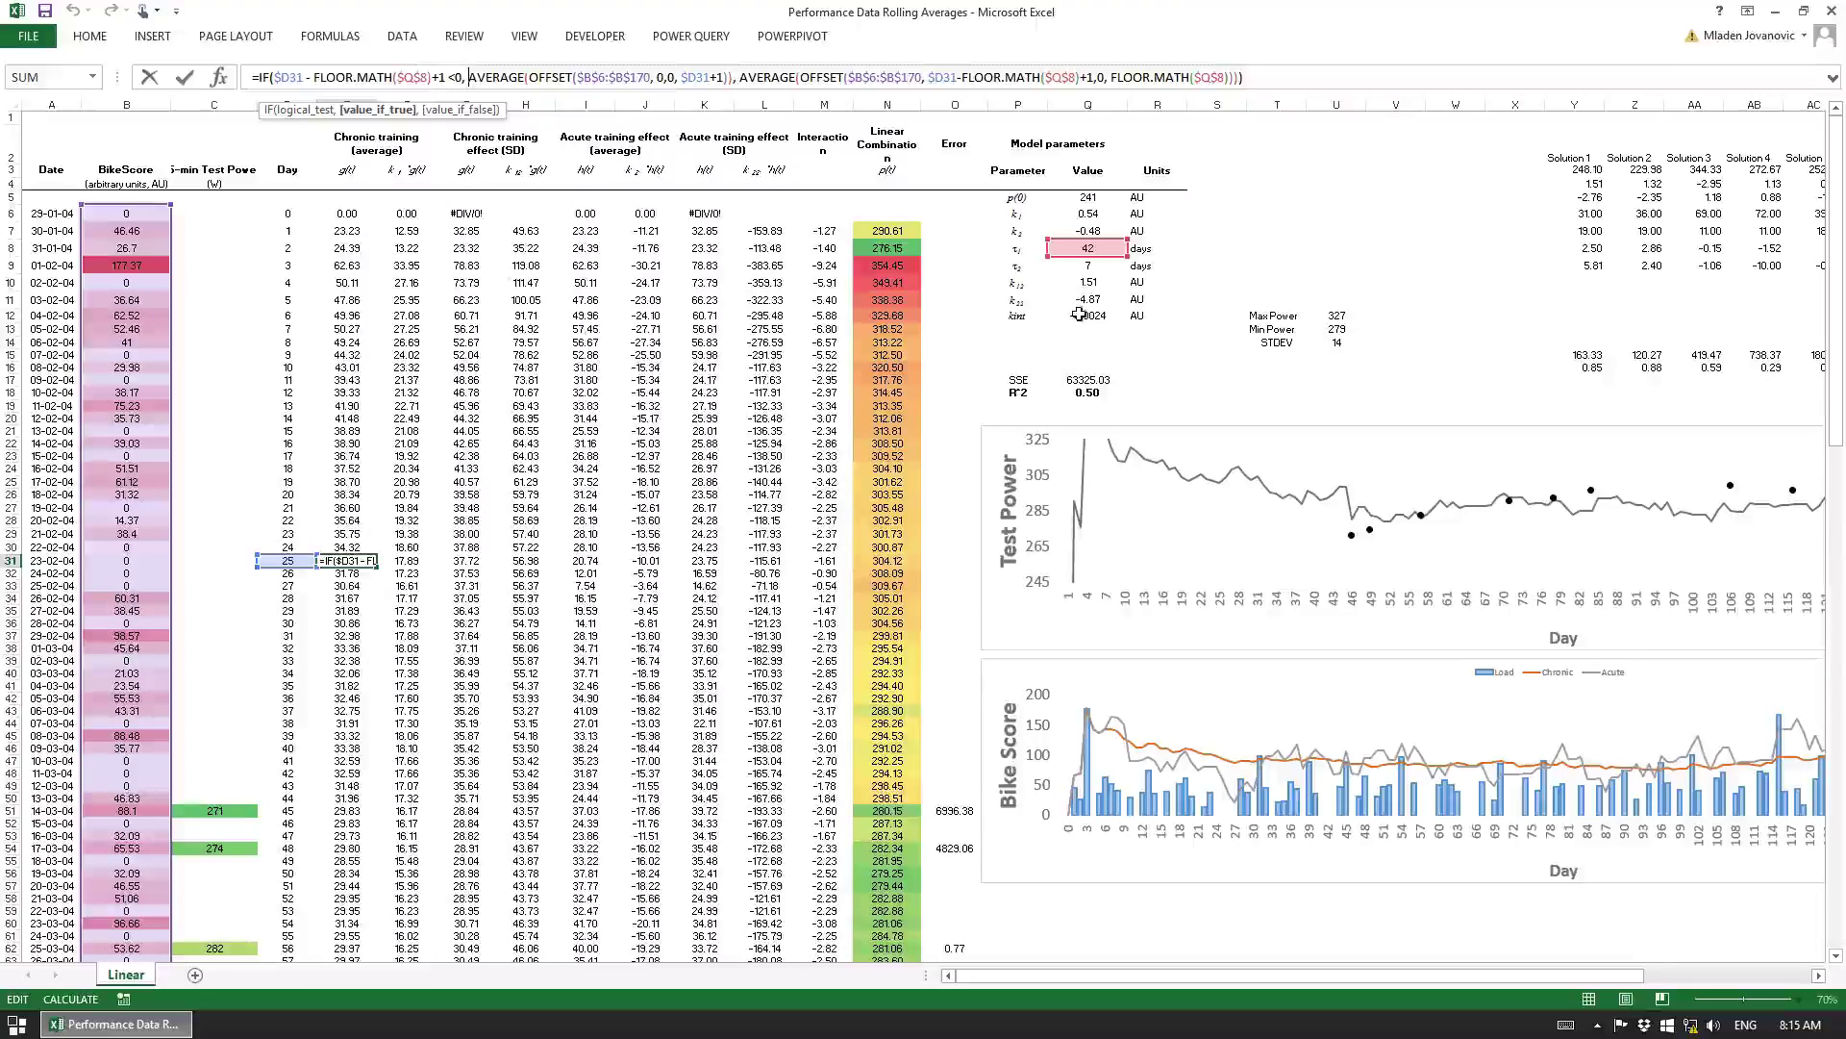
key("ctrl+Return")
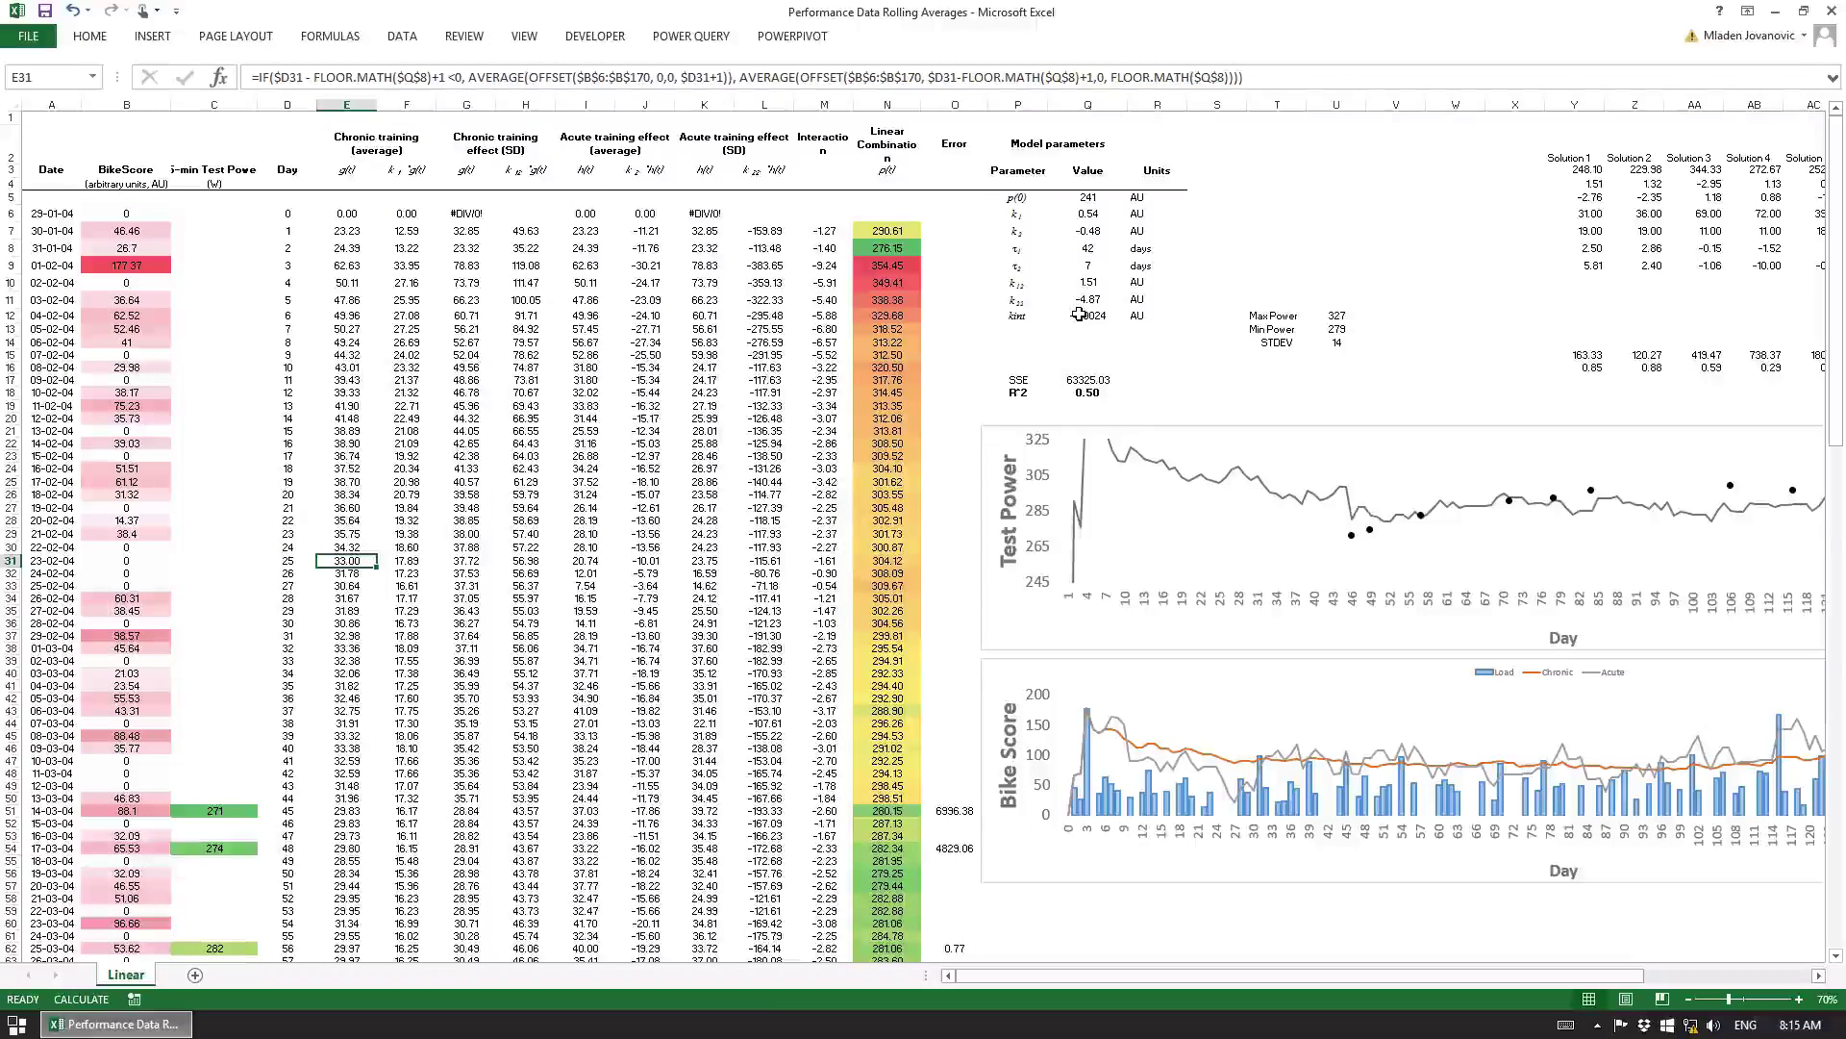
Step: Inspect the weighting formula for the chronic average in F31, then the chronic SD formulas in G31 and H31
key("Right")
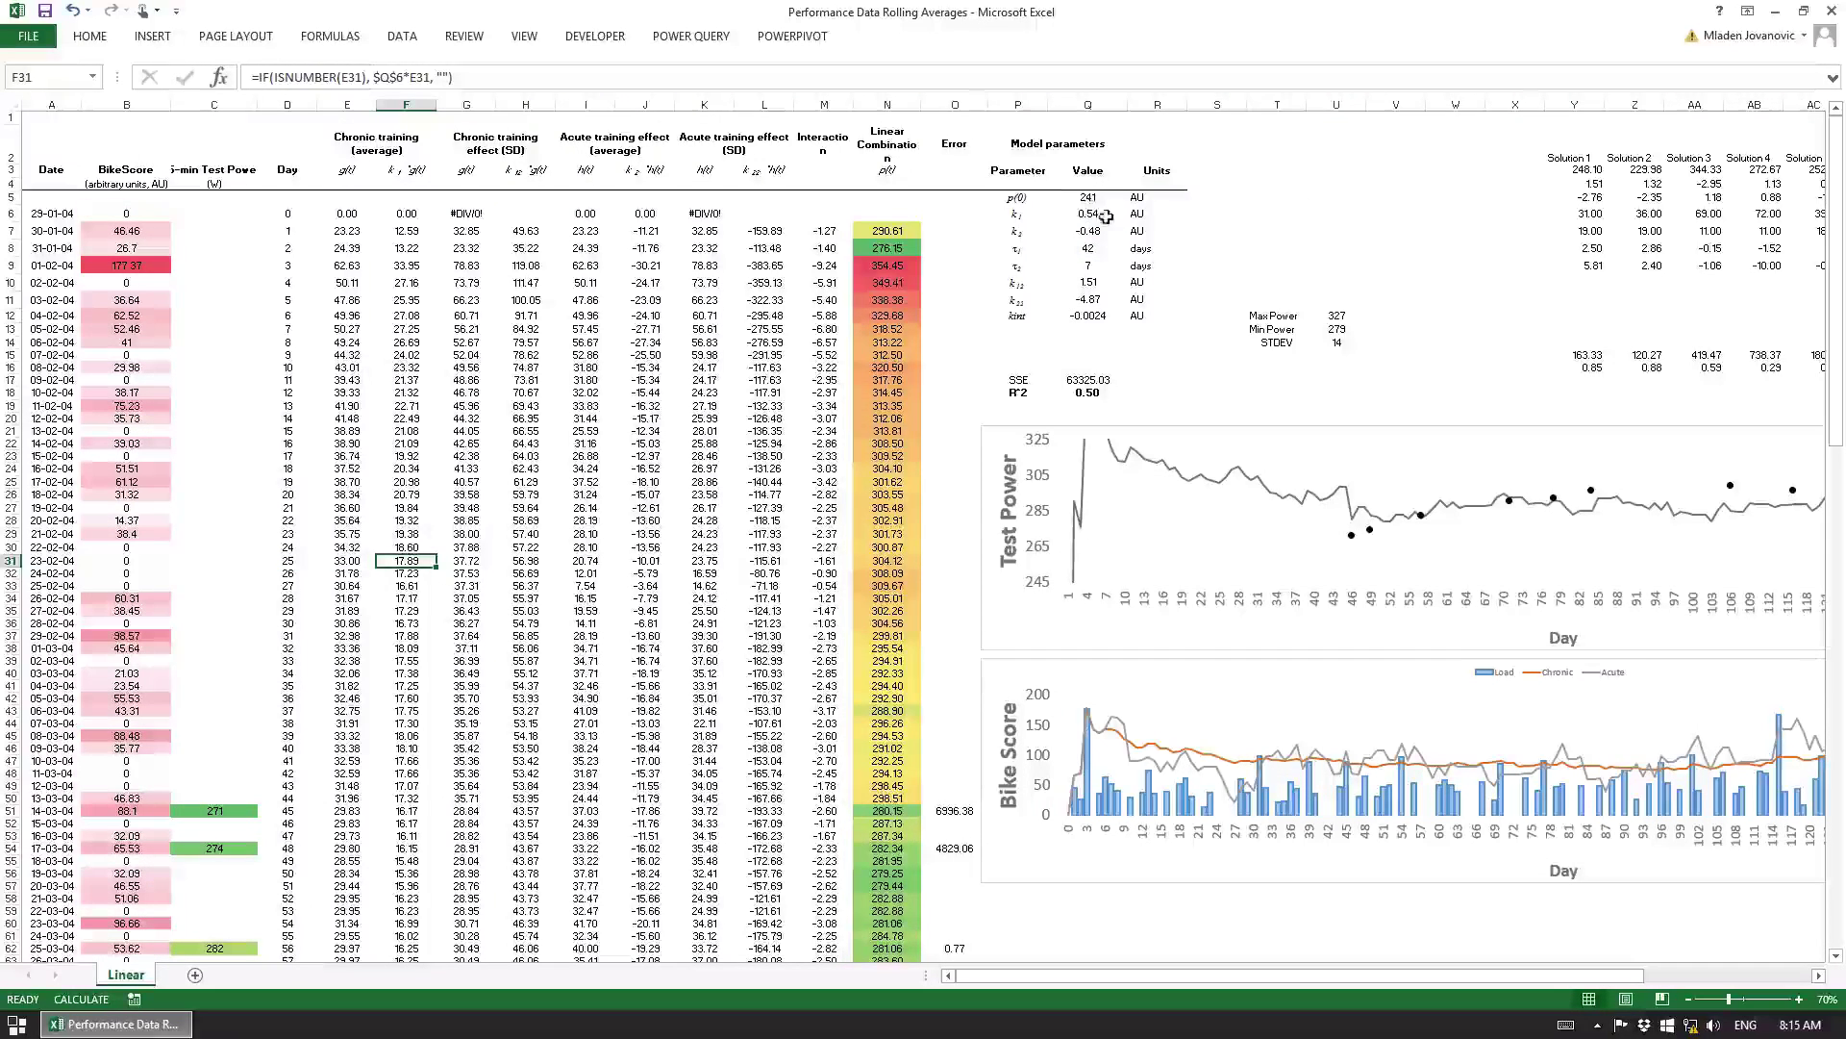
left_click(338, 77)
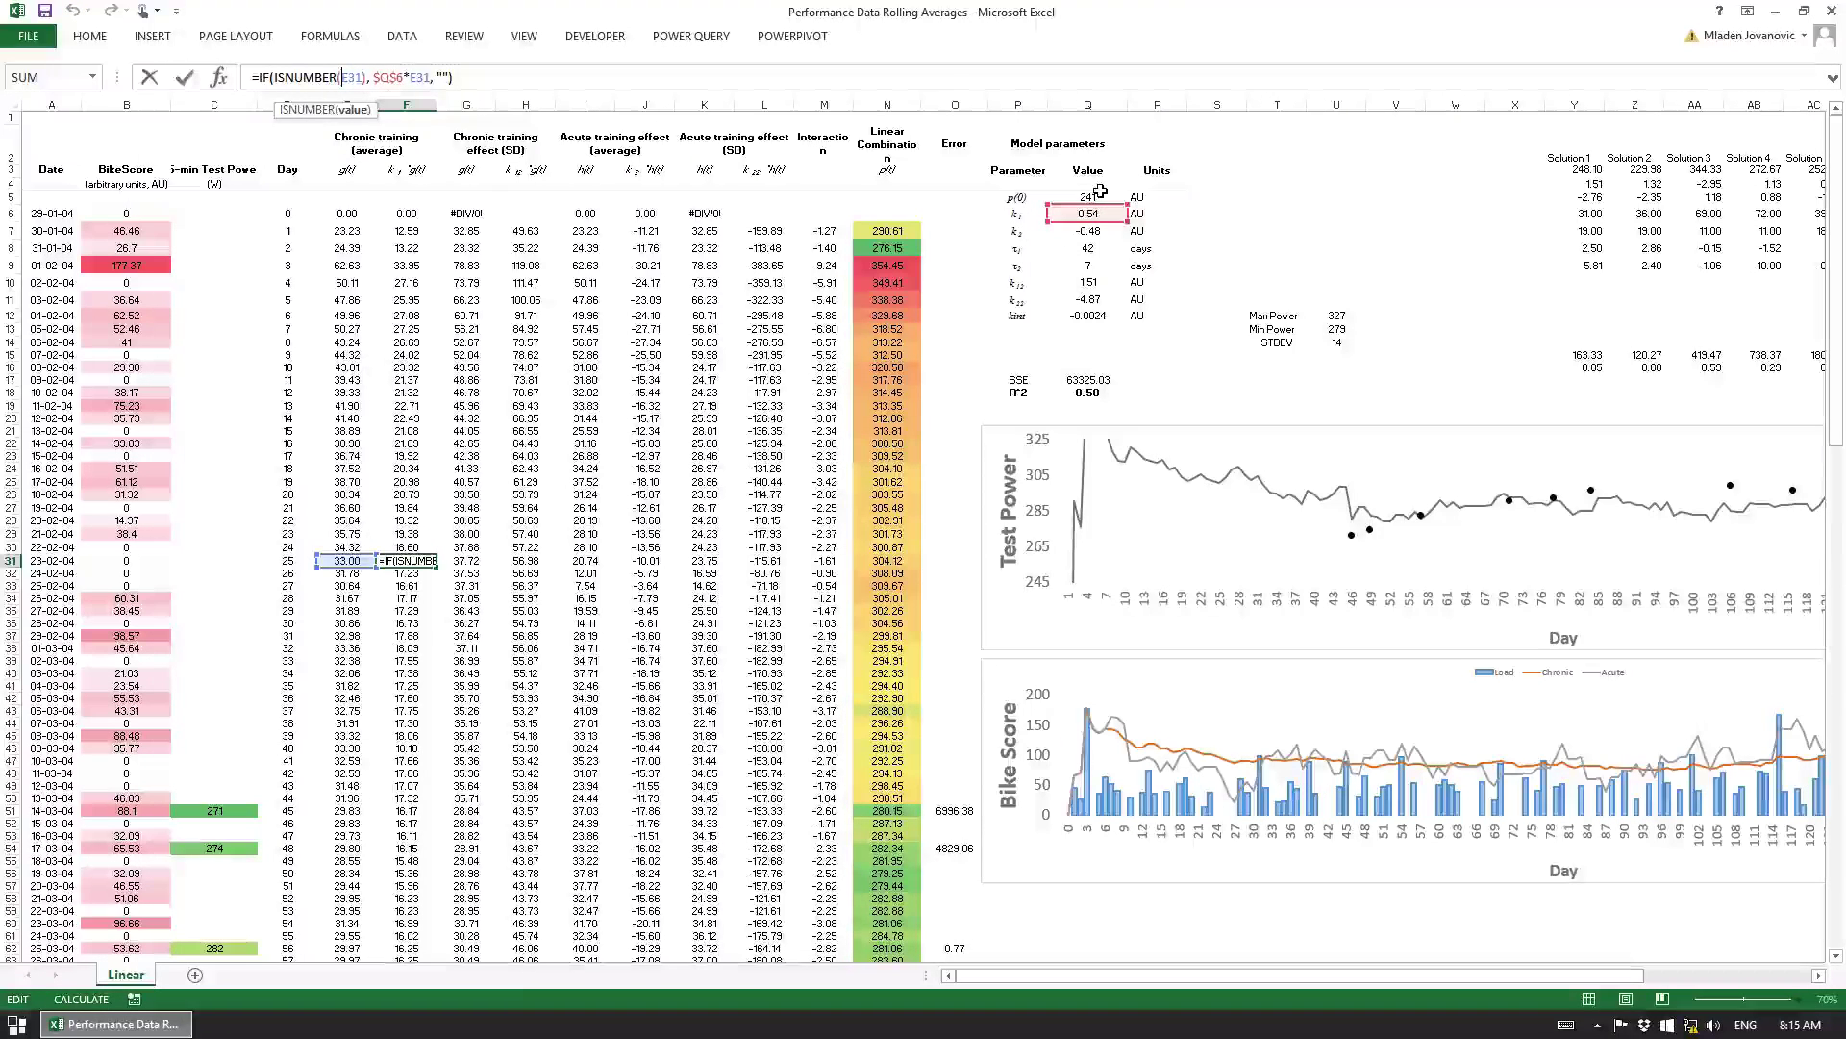
key("Escape")
key("Right")
key("Right")
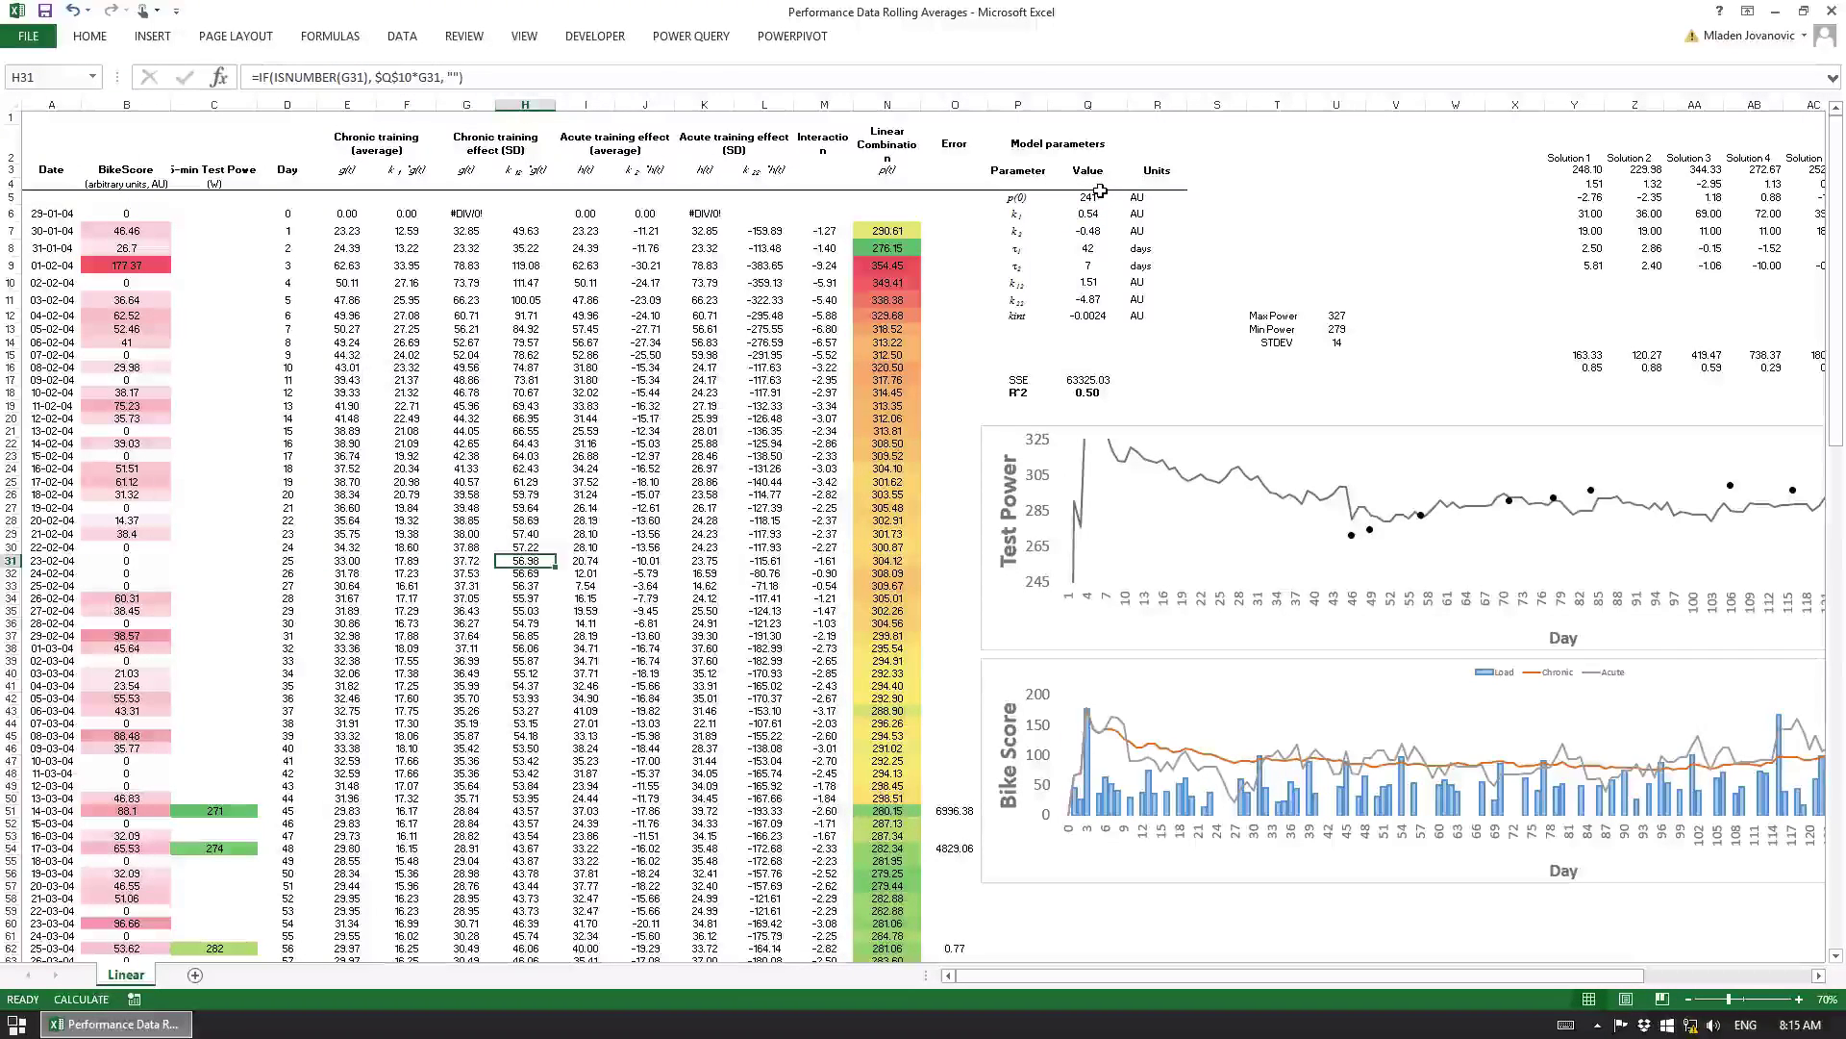
Step: Inspect the rolling-average formula of the acute training effect in I31 and its weighting formula in J31
key("Right")
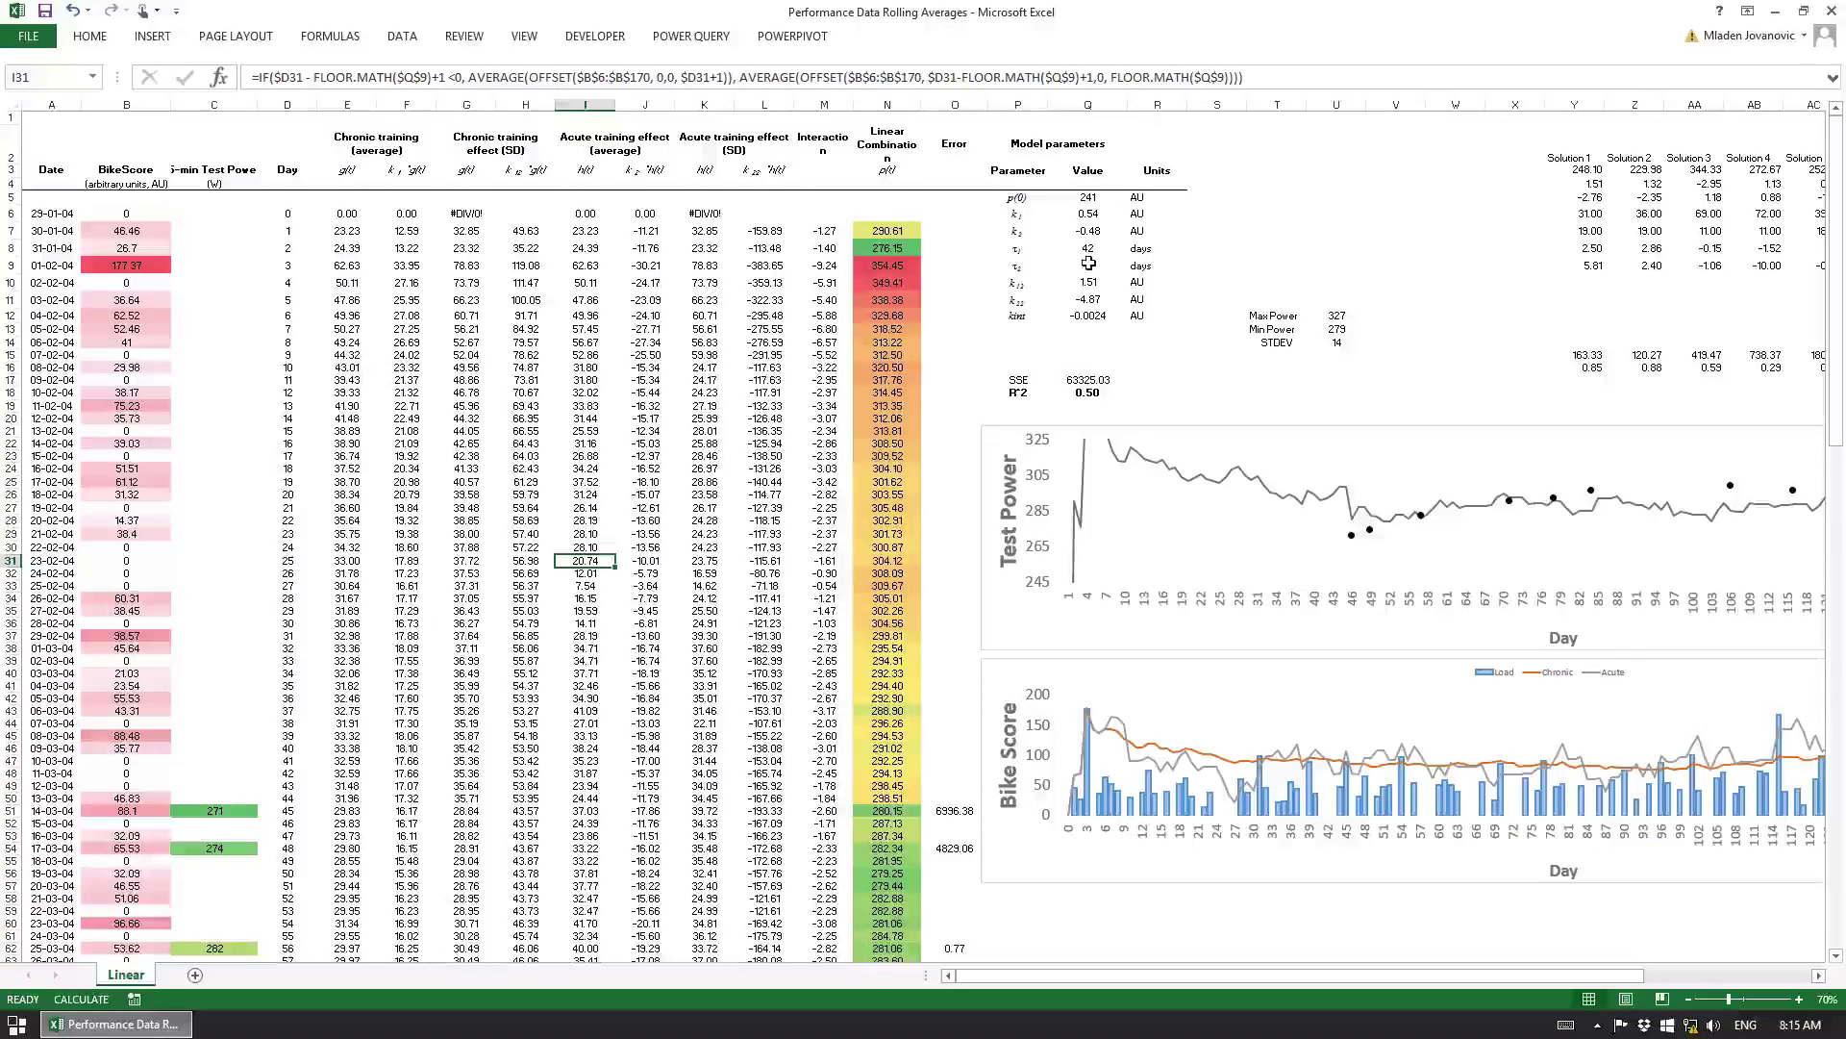
left_click(637, 77)
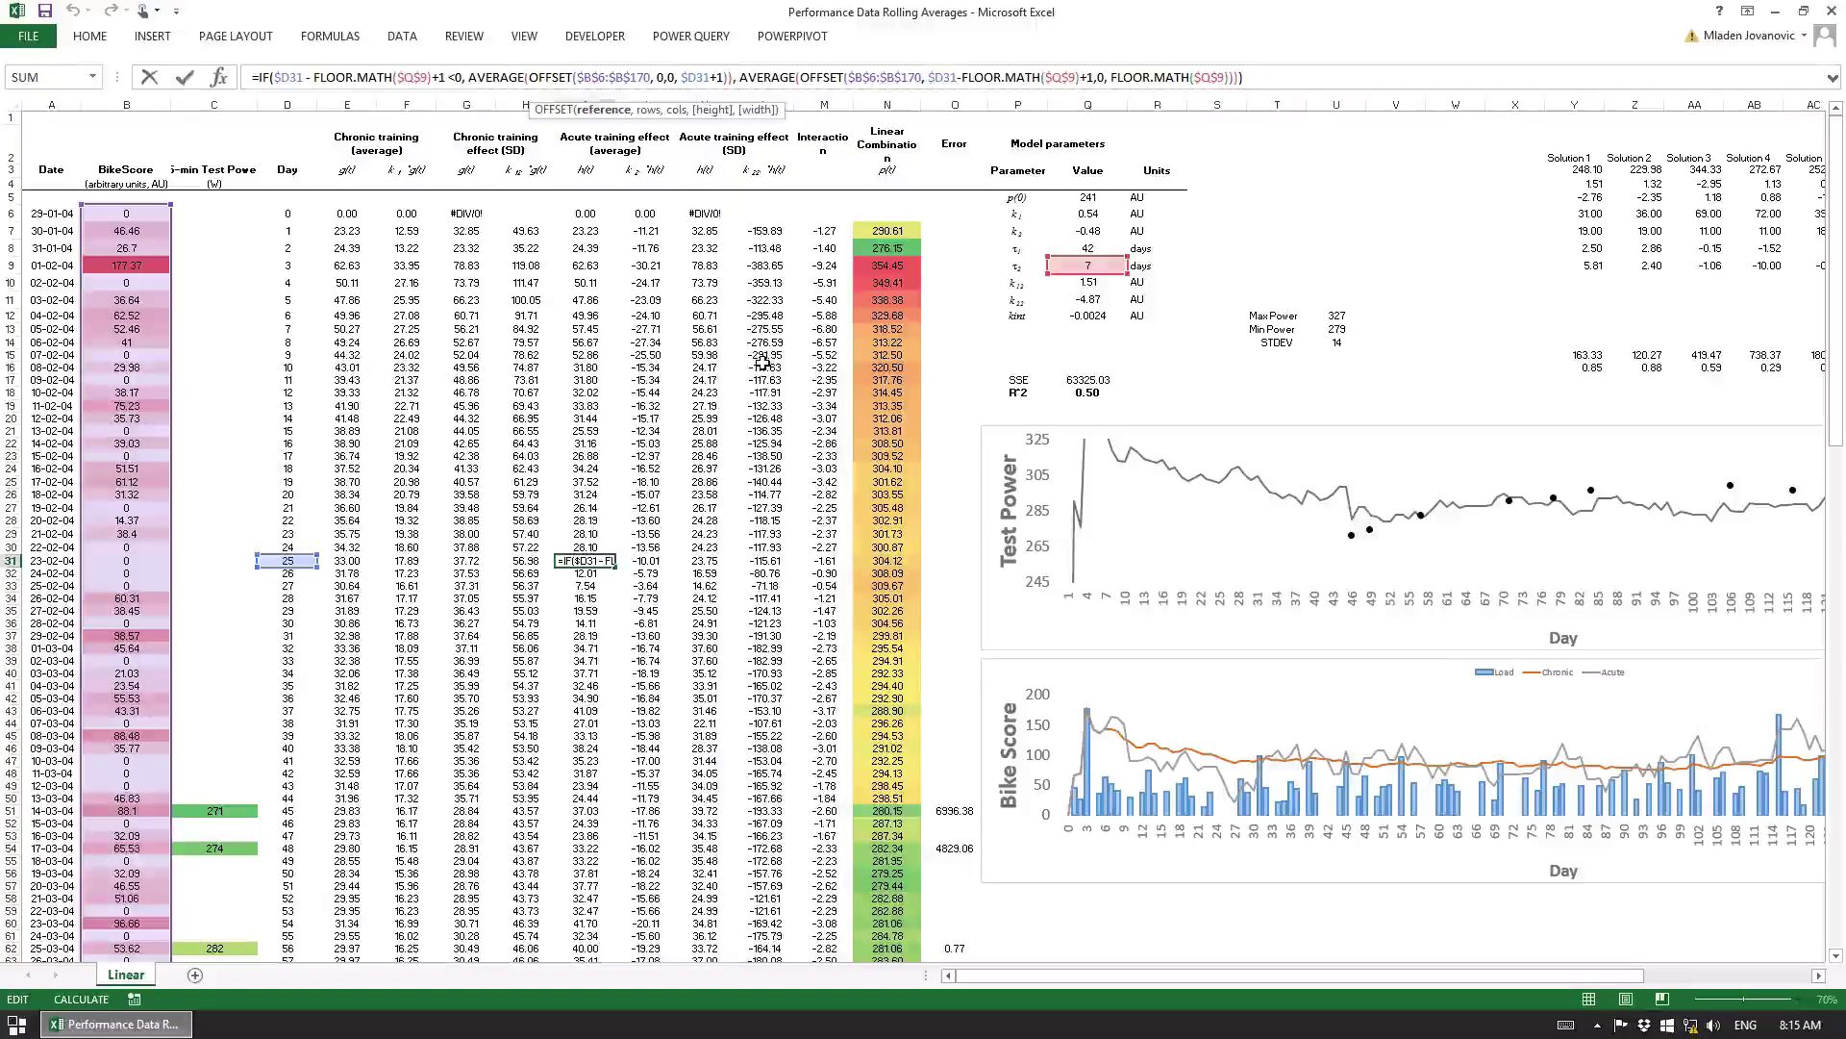
key("Escape")
key("Right")
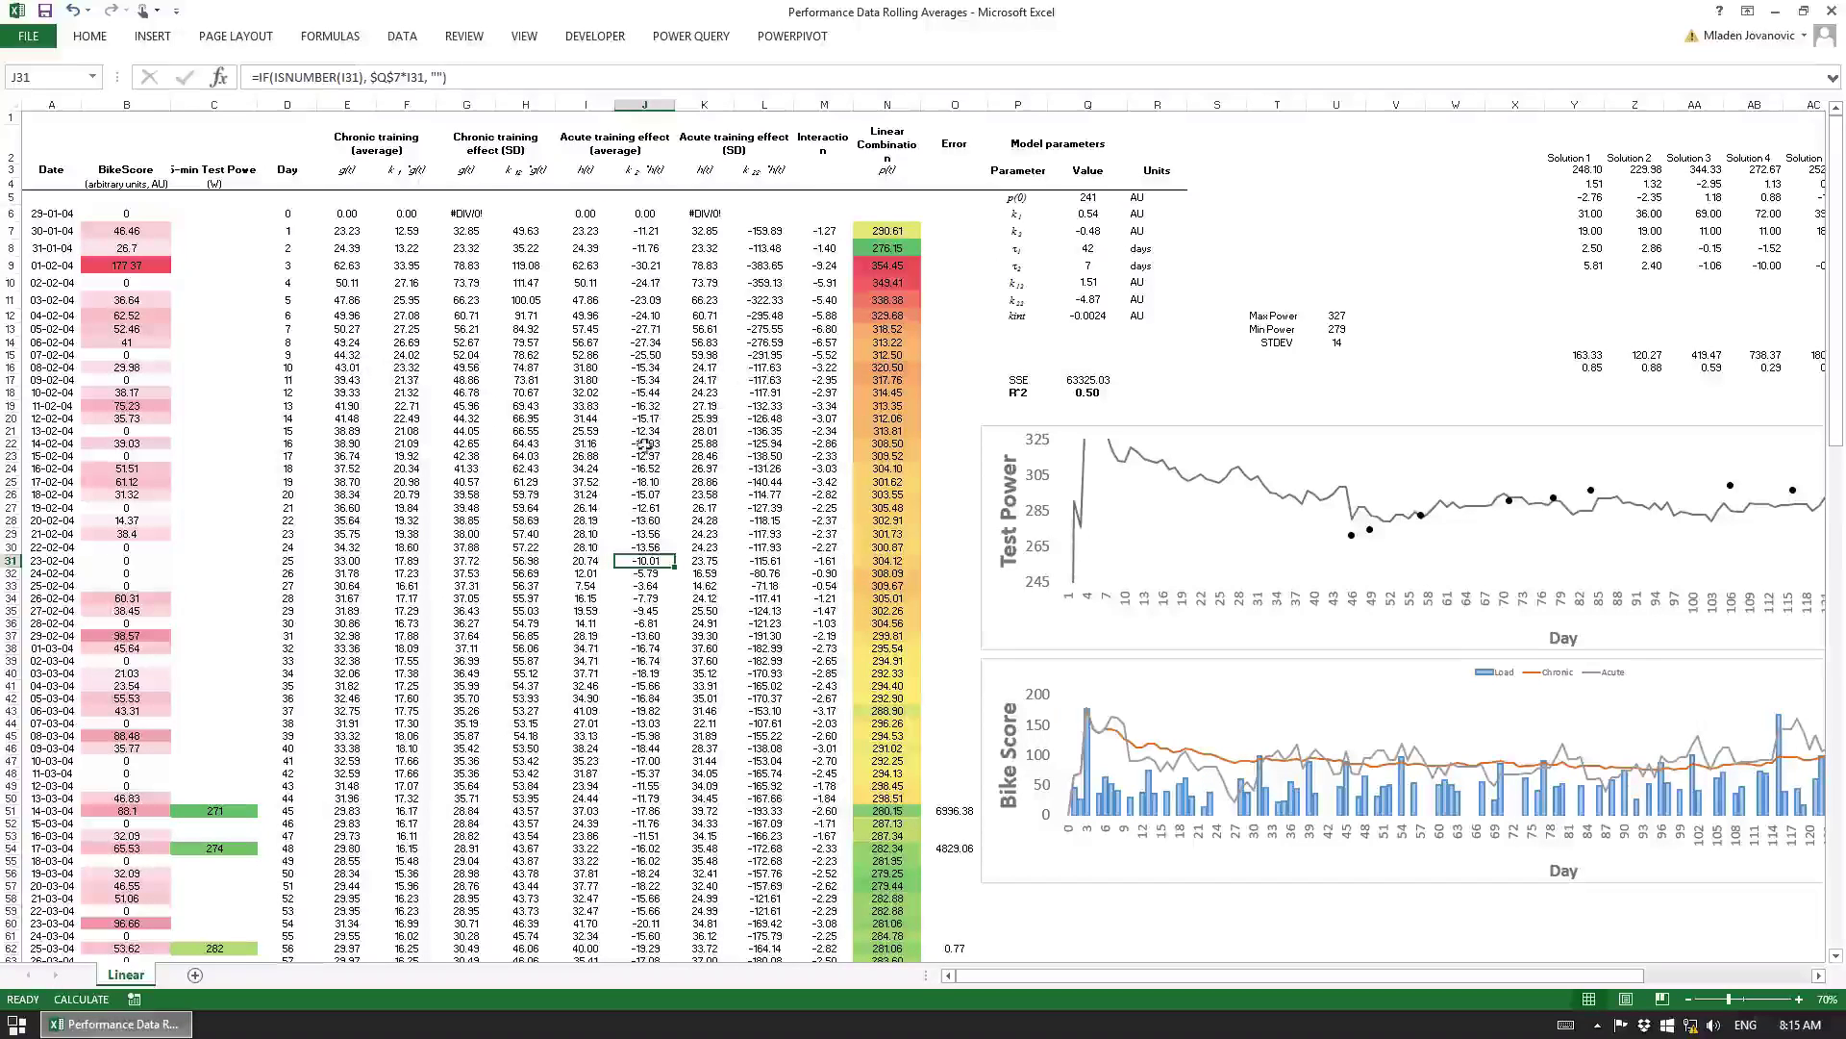
Step: Inspect the STDEV.S formula of the Chronic training effect (SD) column in G8, G27 and G26, plus the weighting in H27
left_click(466, 248)
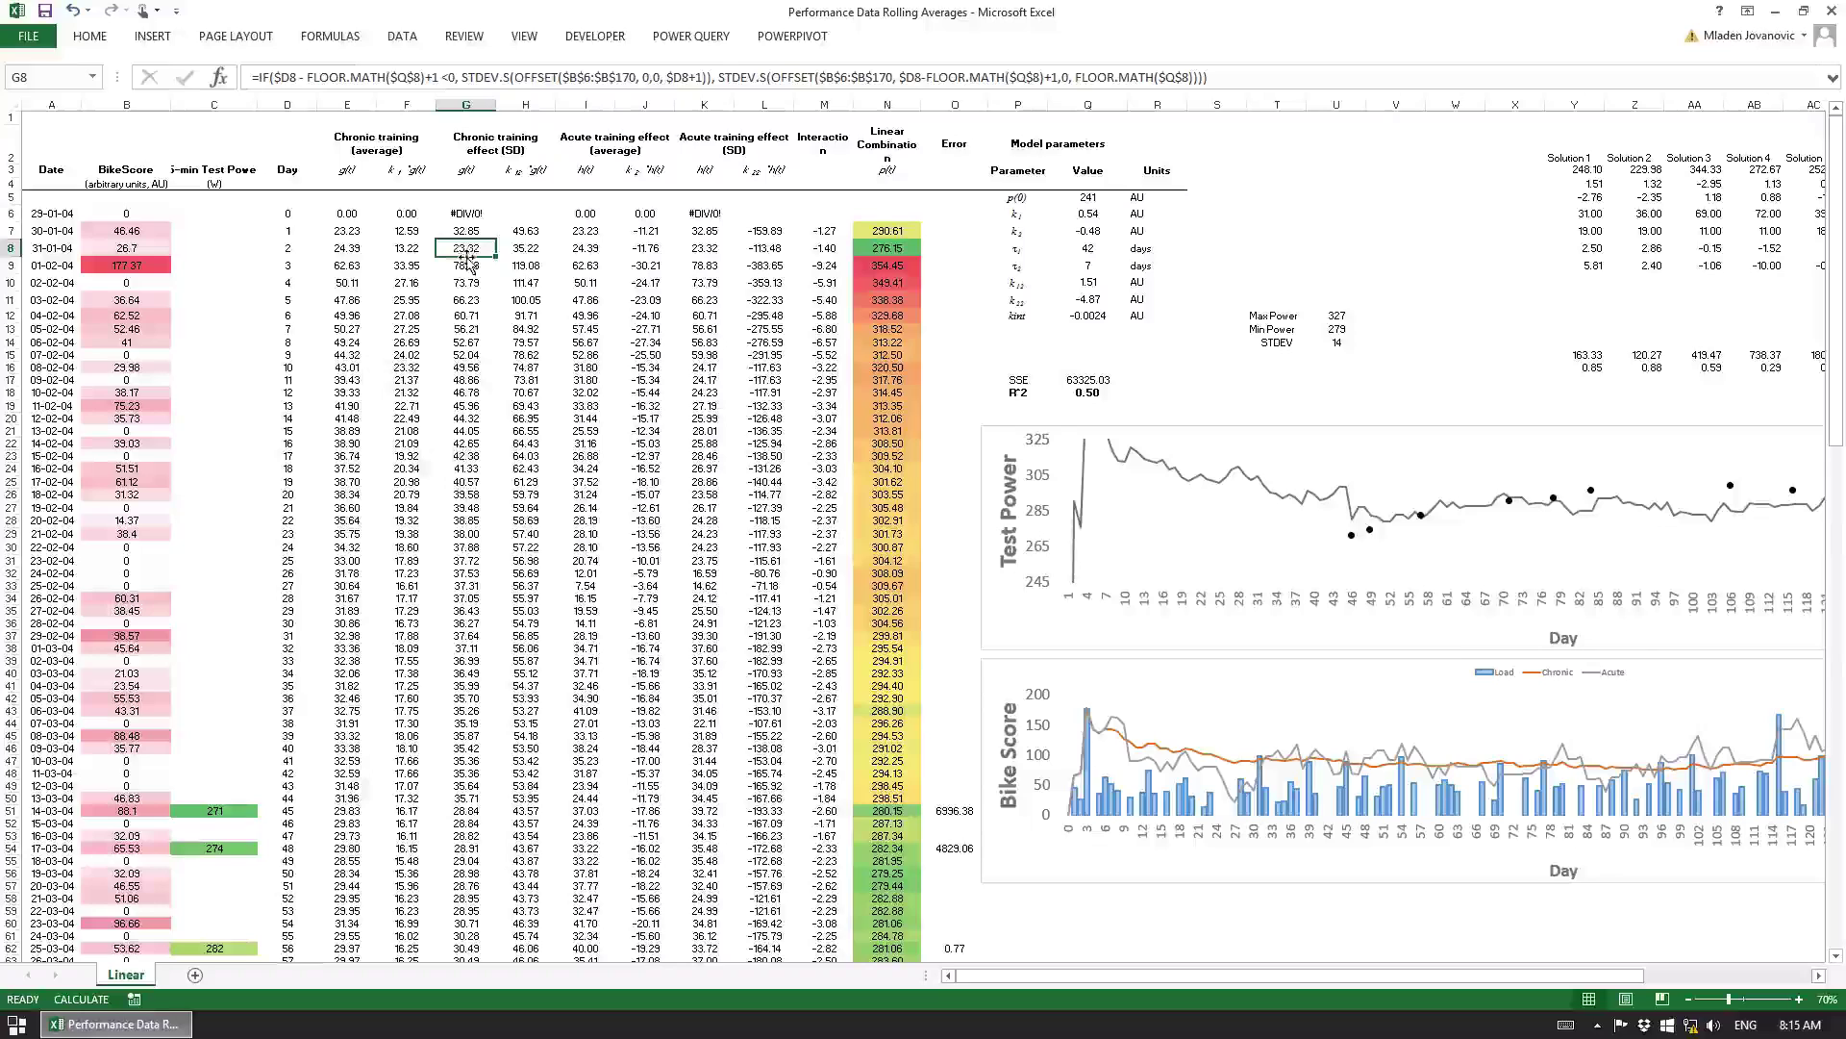
left_click(459, 510)
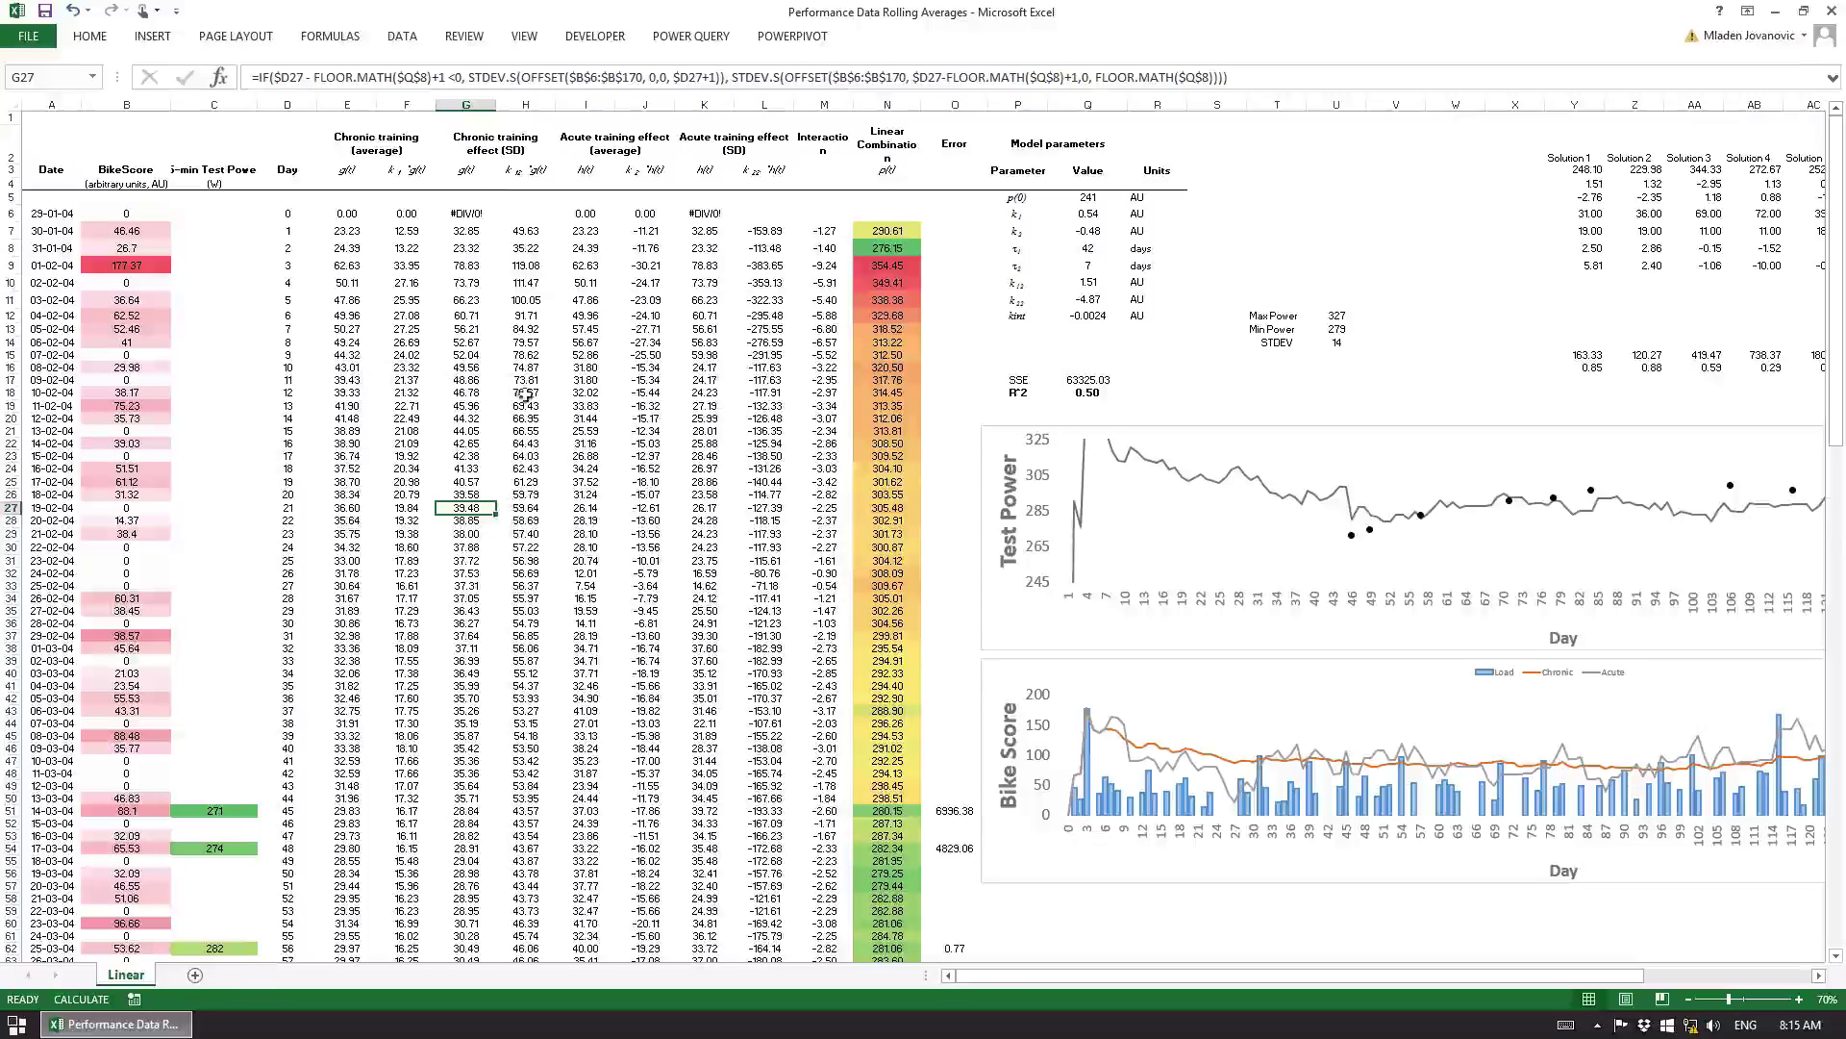
left_click(525, 505)
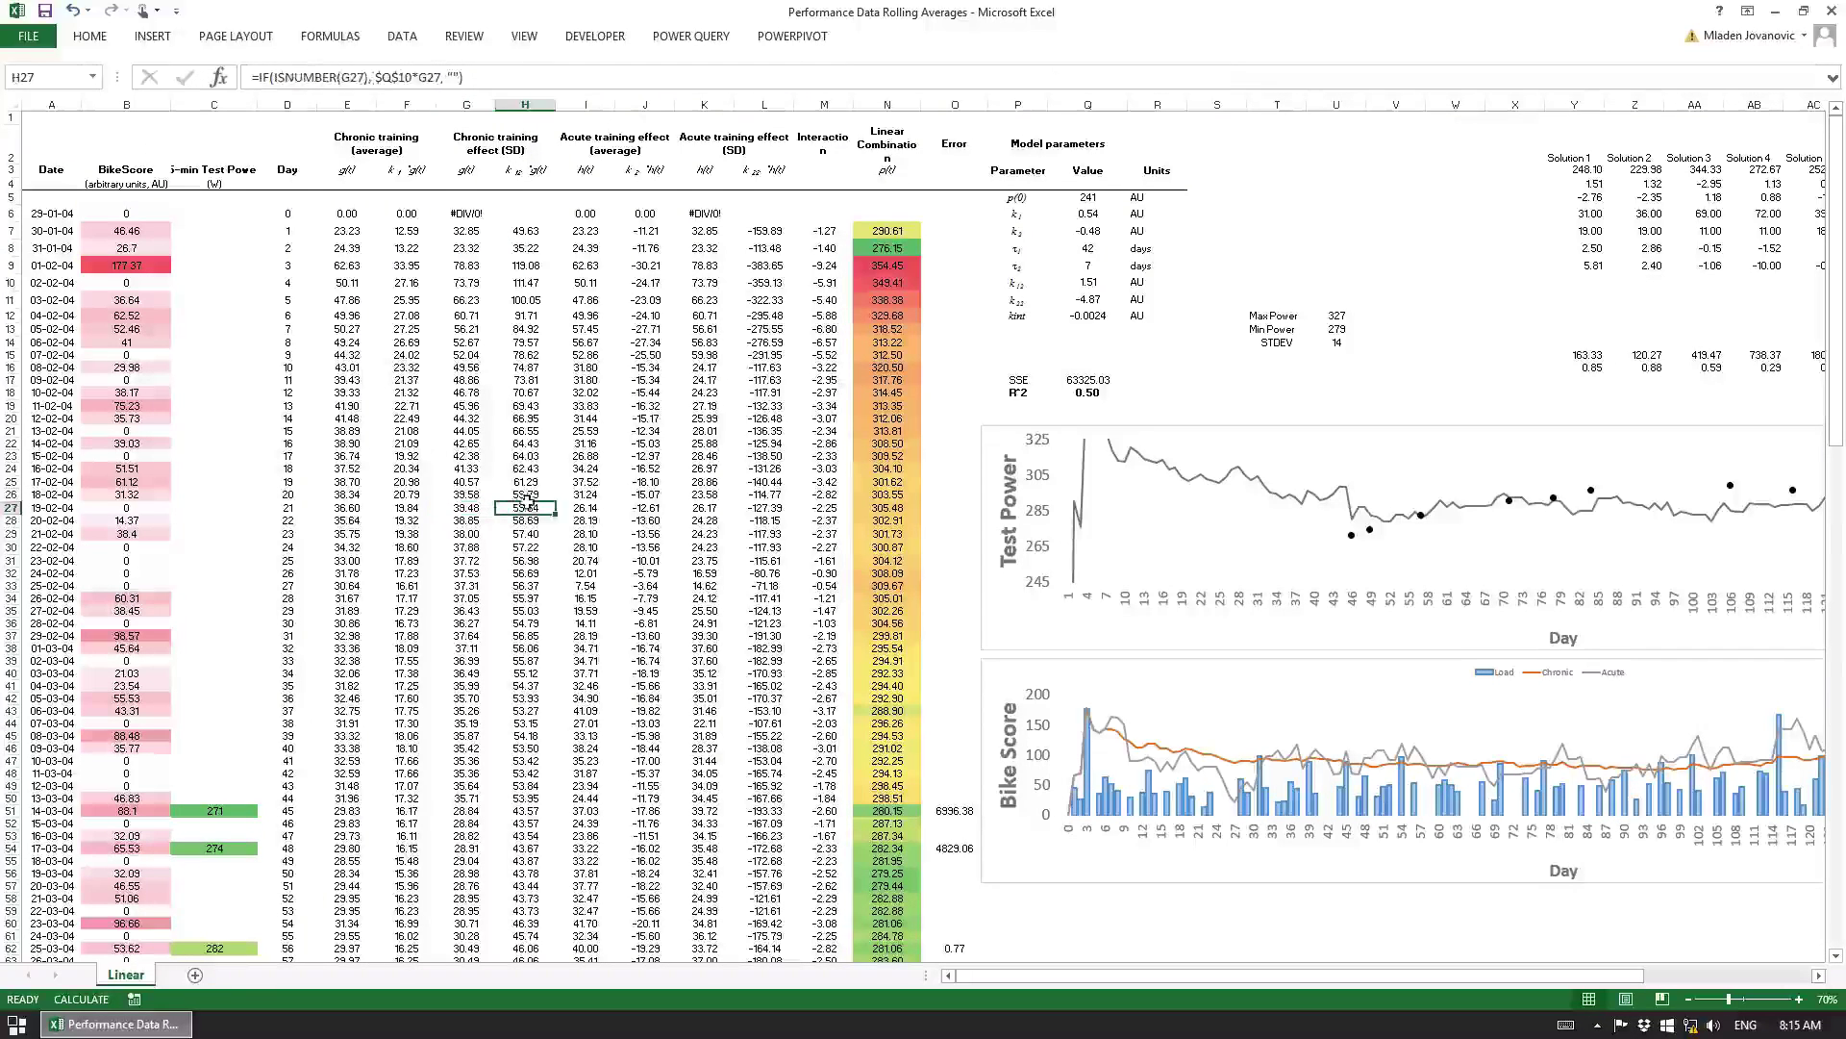
left_click(467, 495)
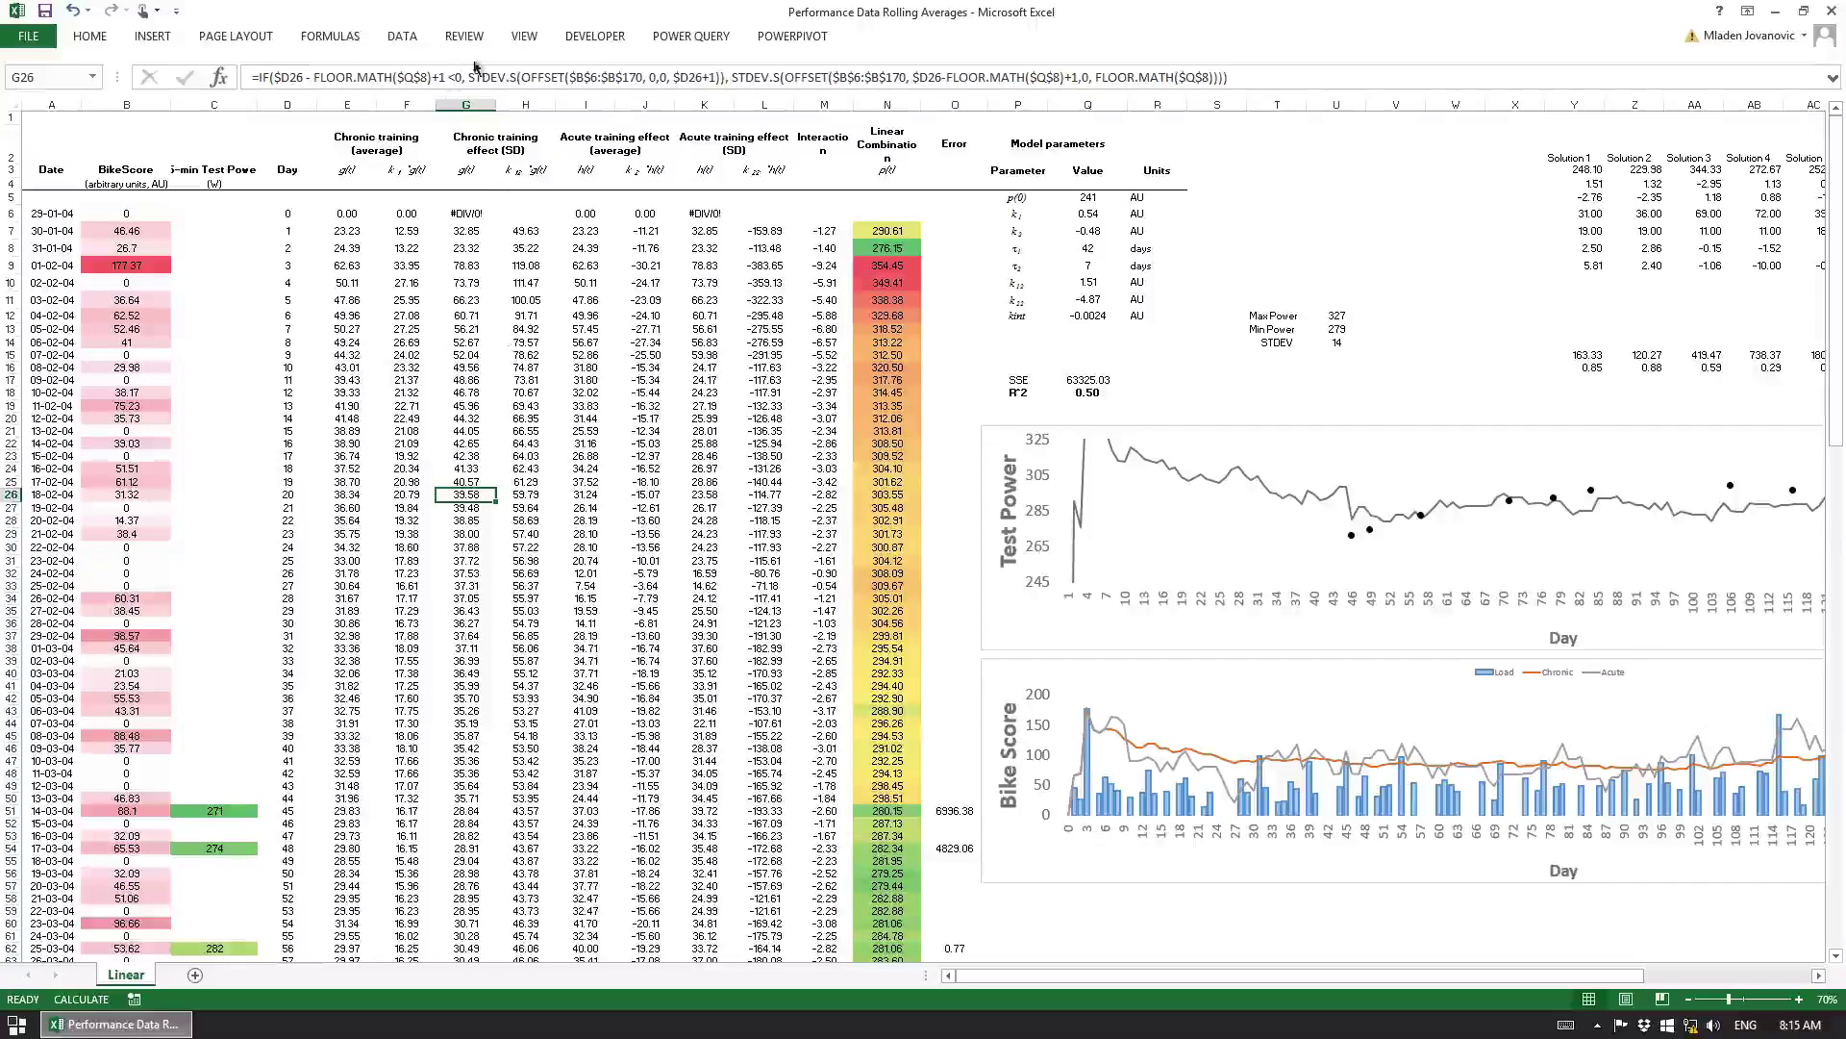
left_click(473, 74)
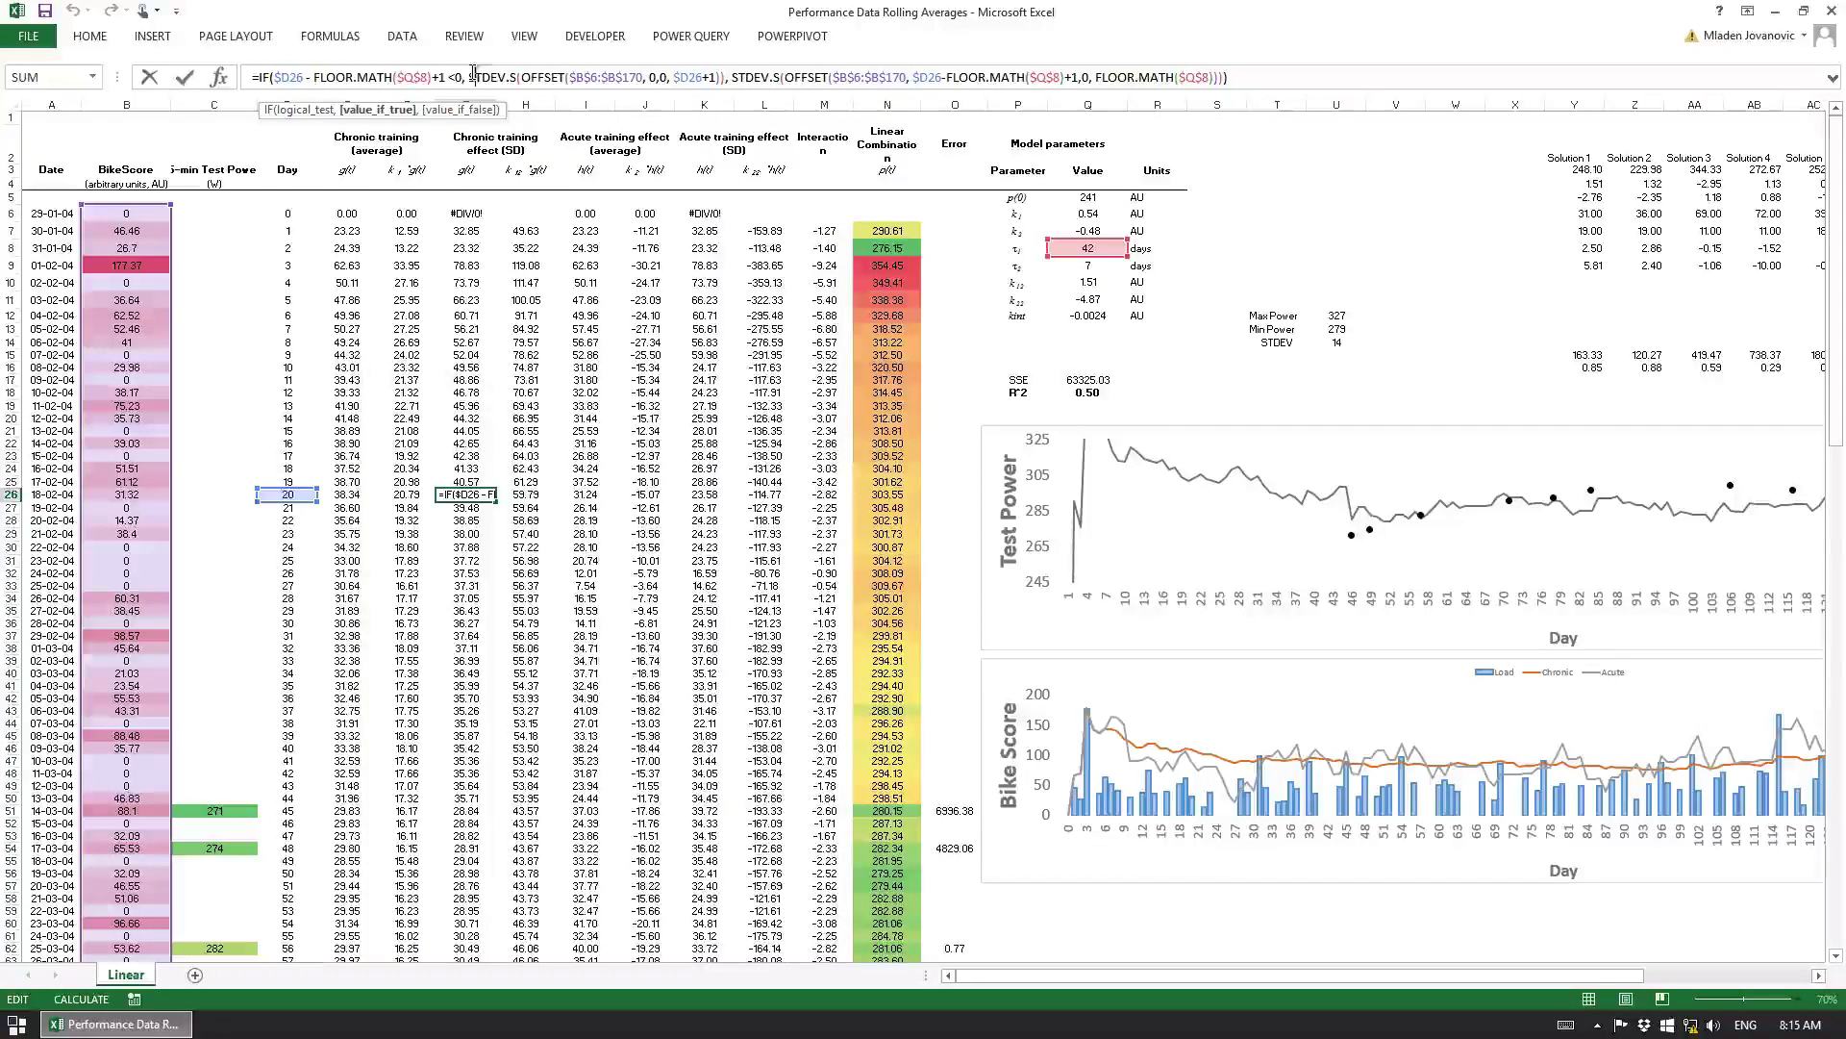
key("Escape")
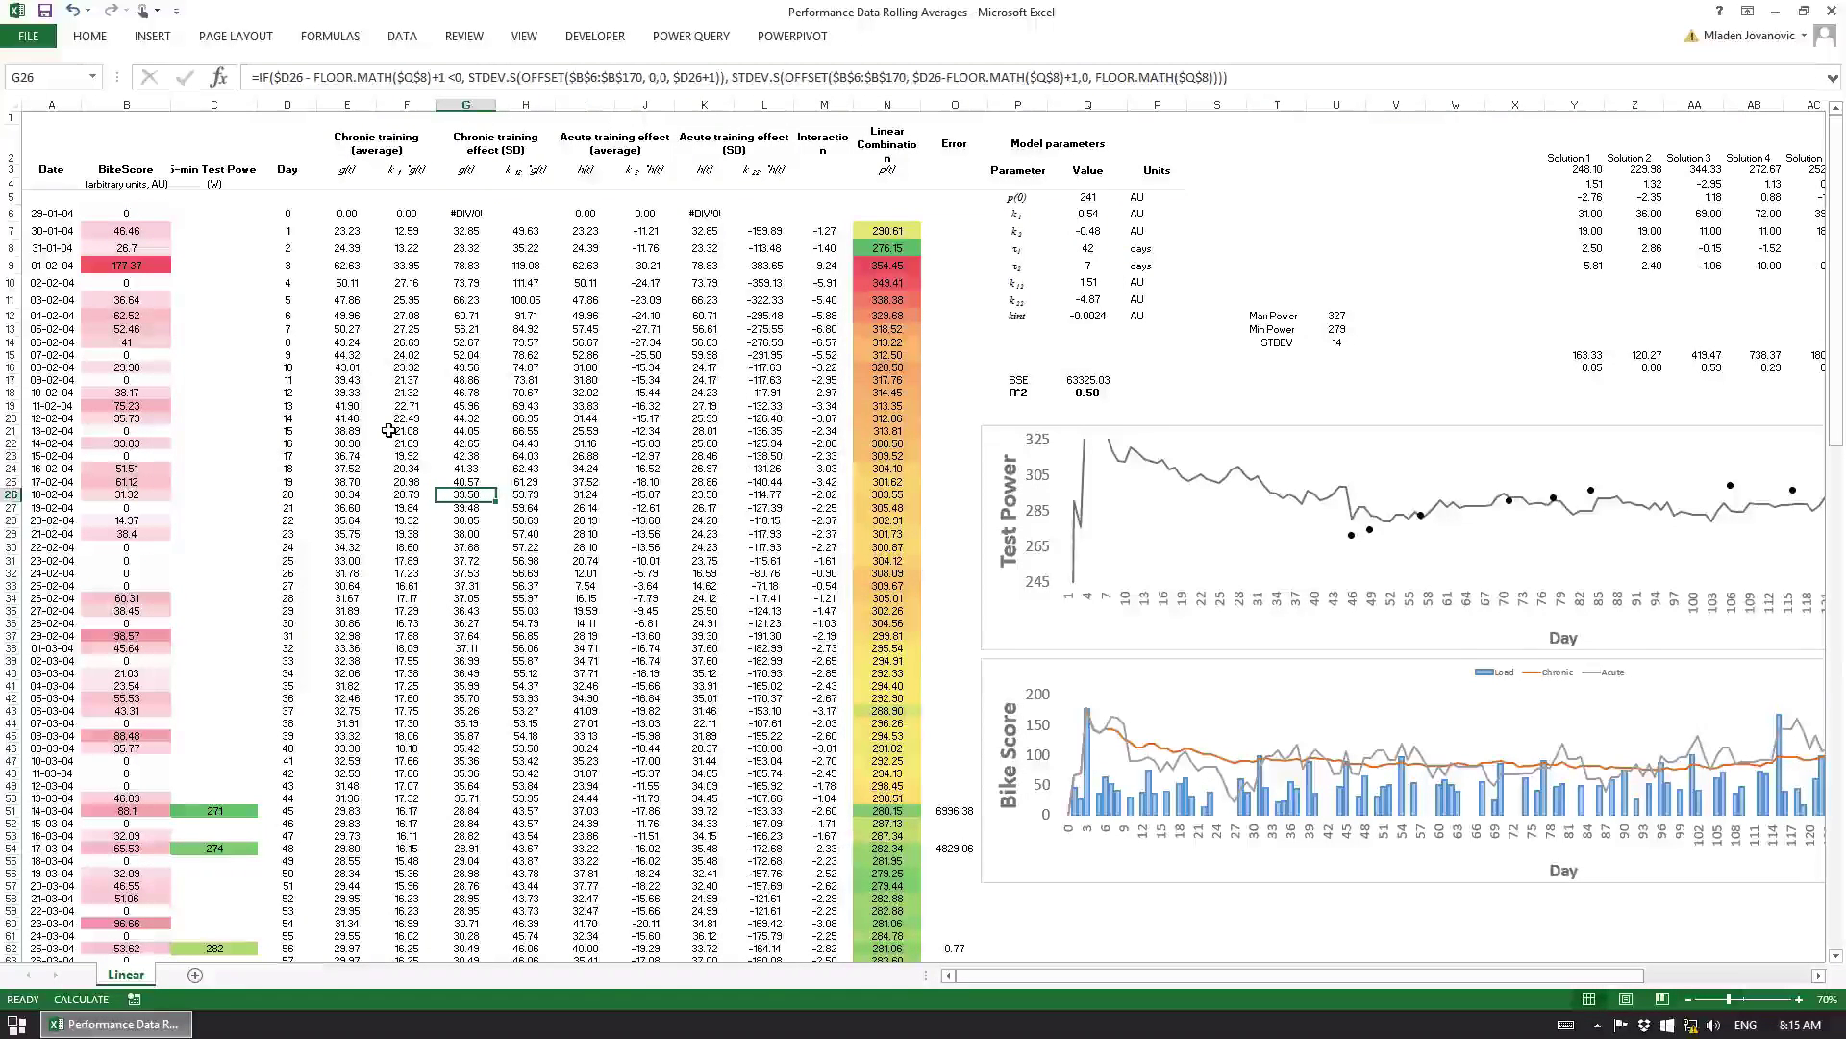
Step: Trace the cells referenced by the chronic SD weighting formula in H26
key("Right")
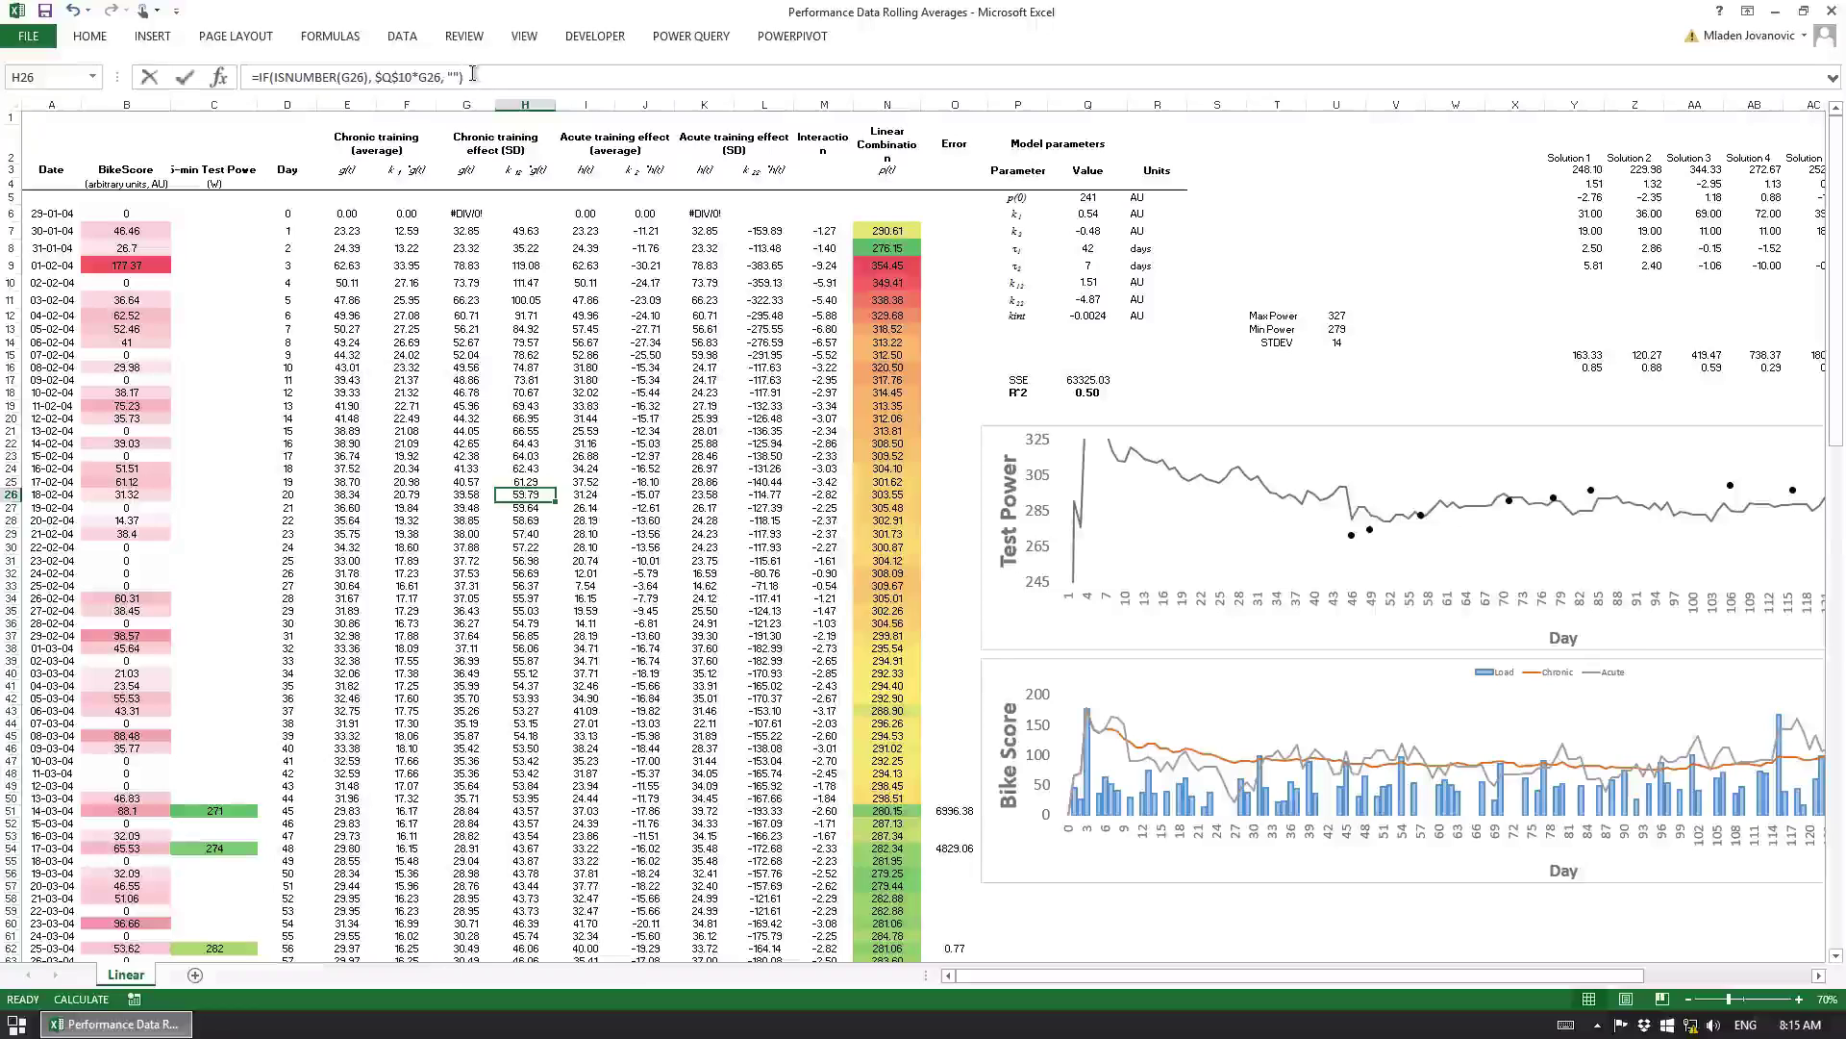
left_click(473, 74)
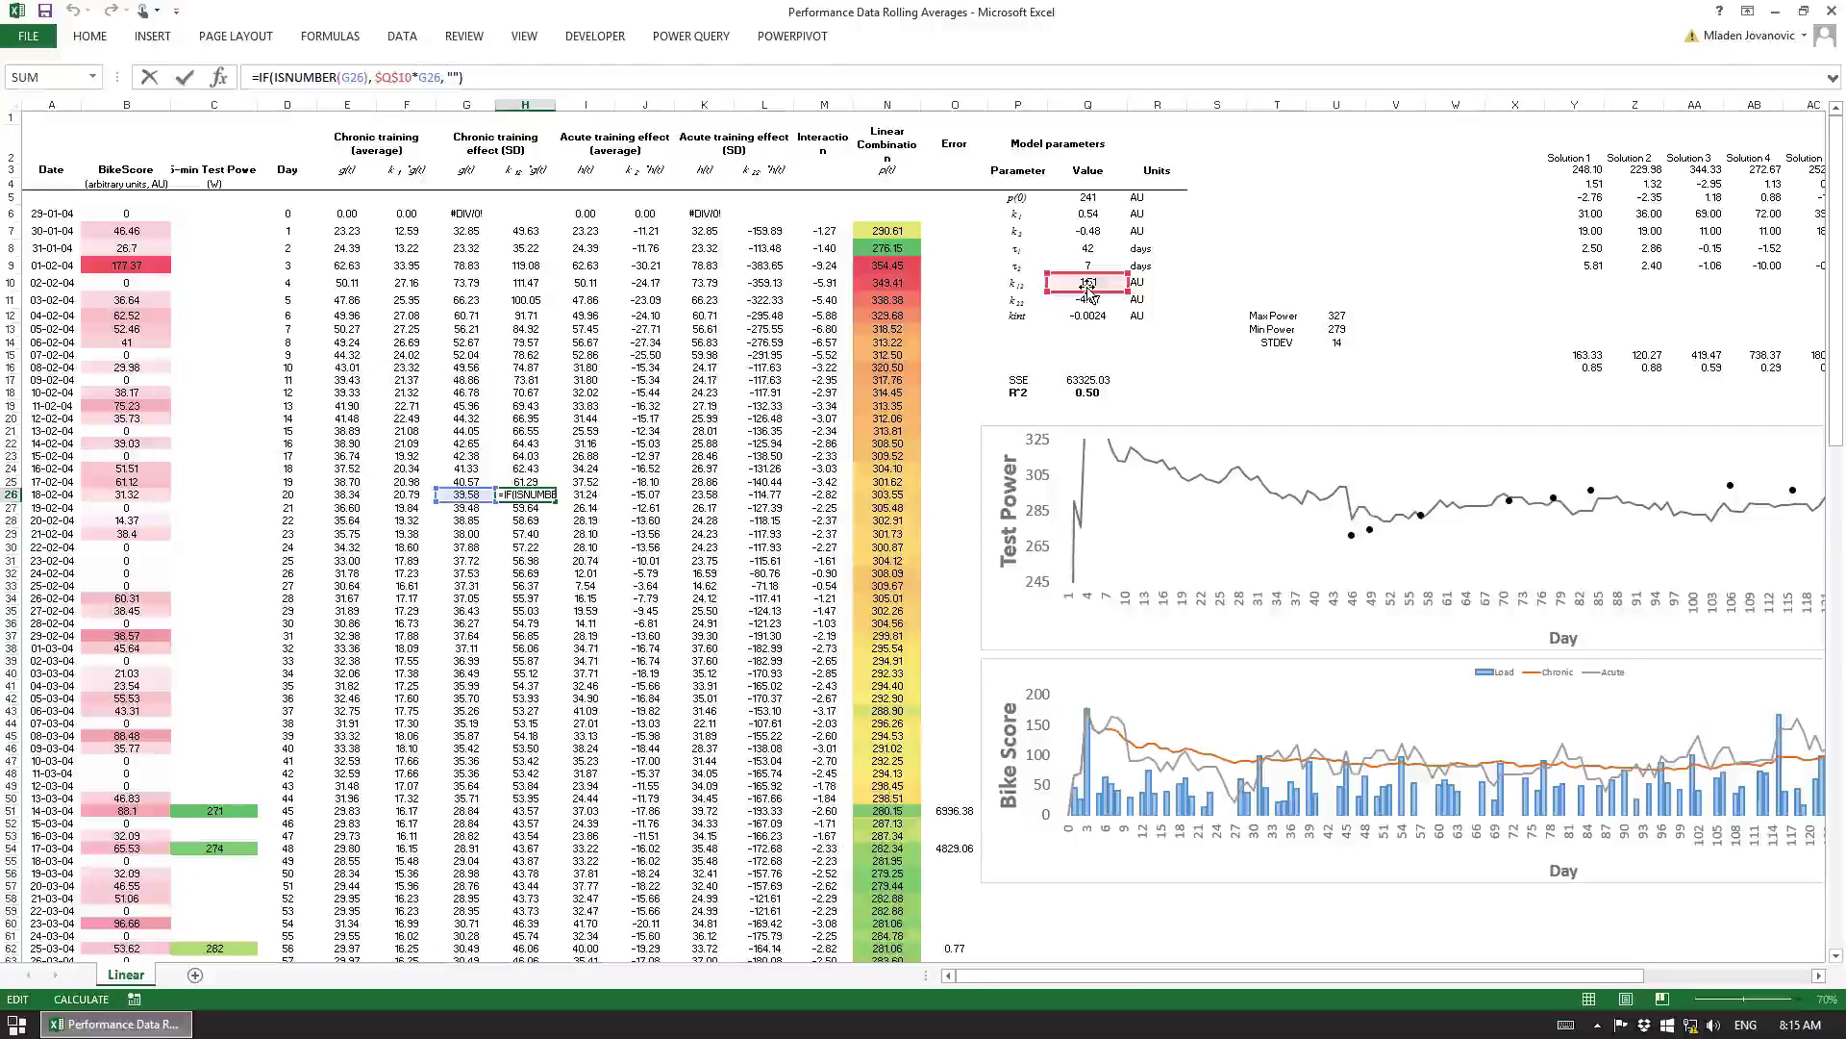
key("Escape")
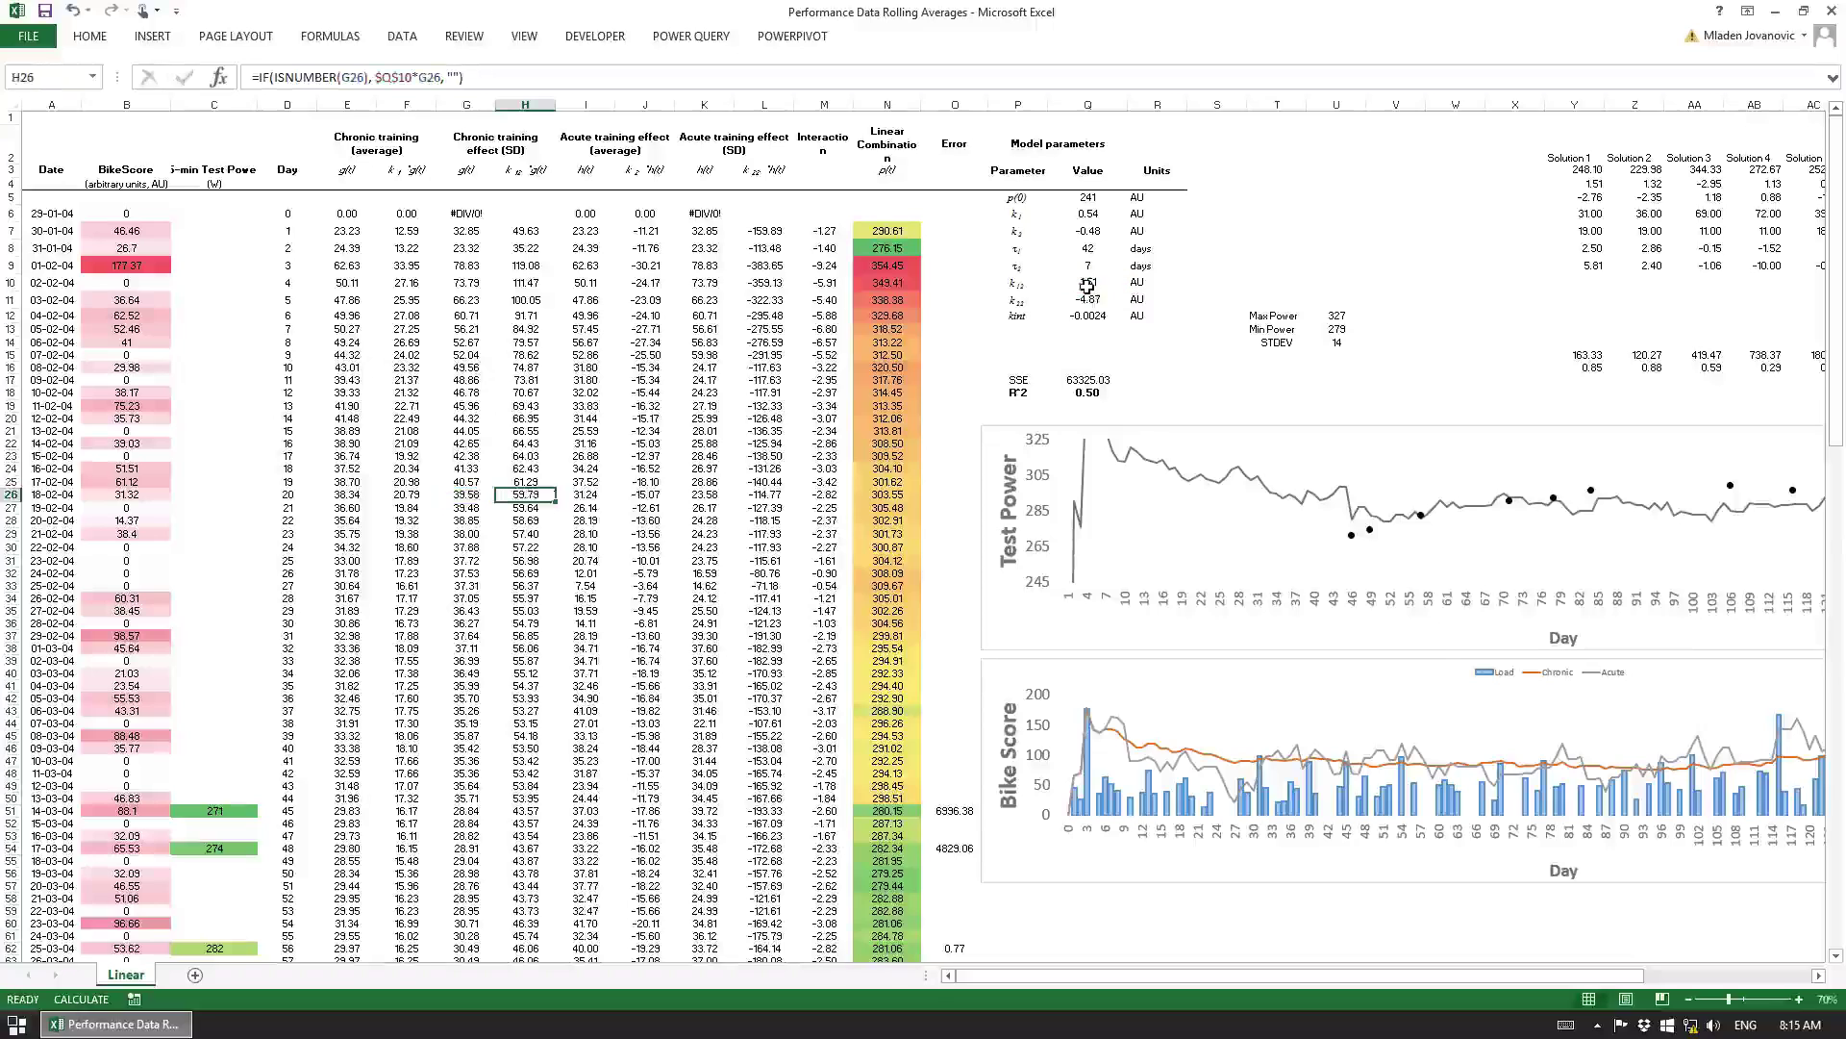
key("Left")
key("Right")
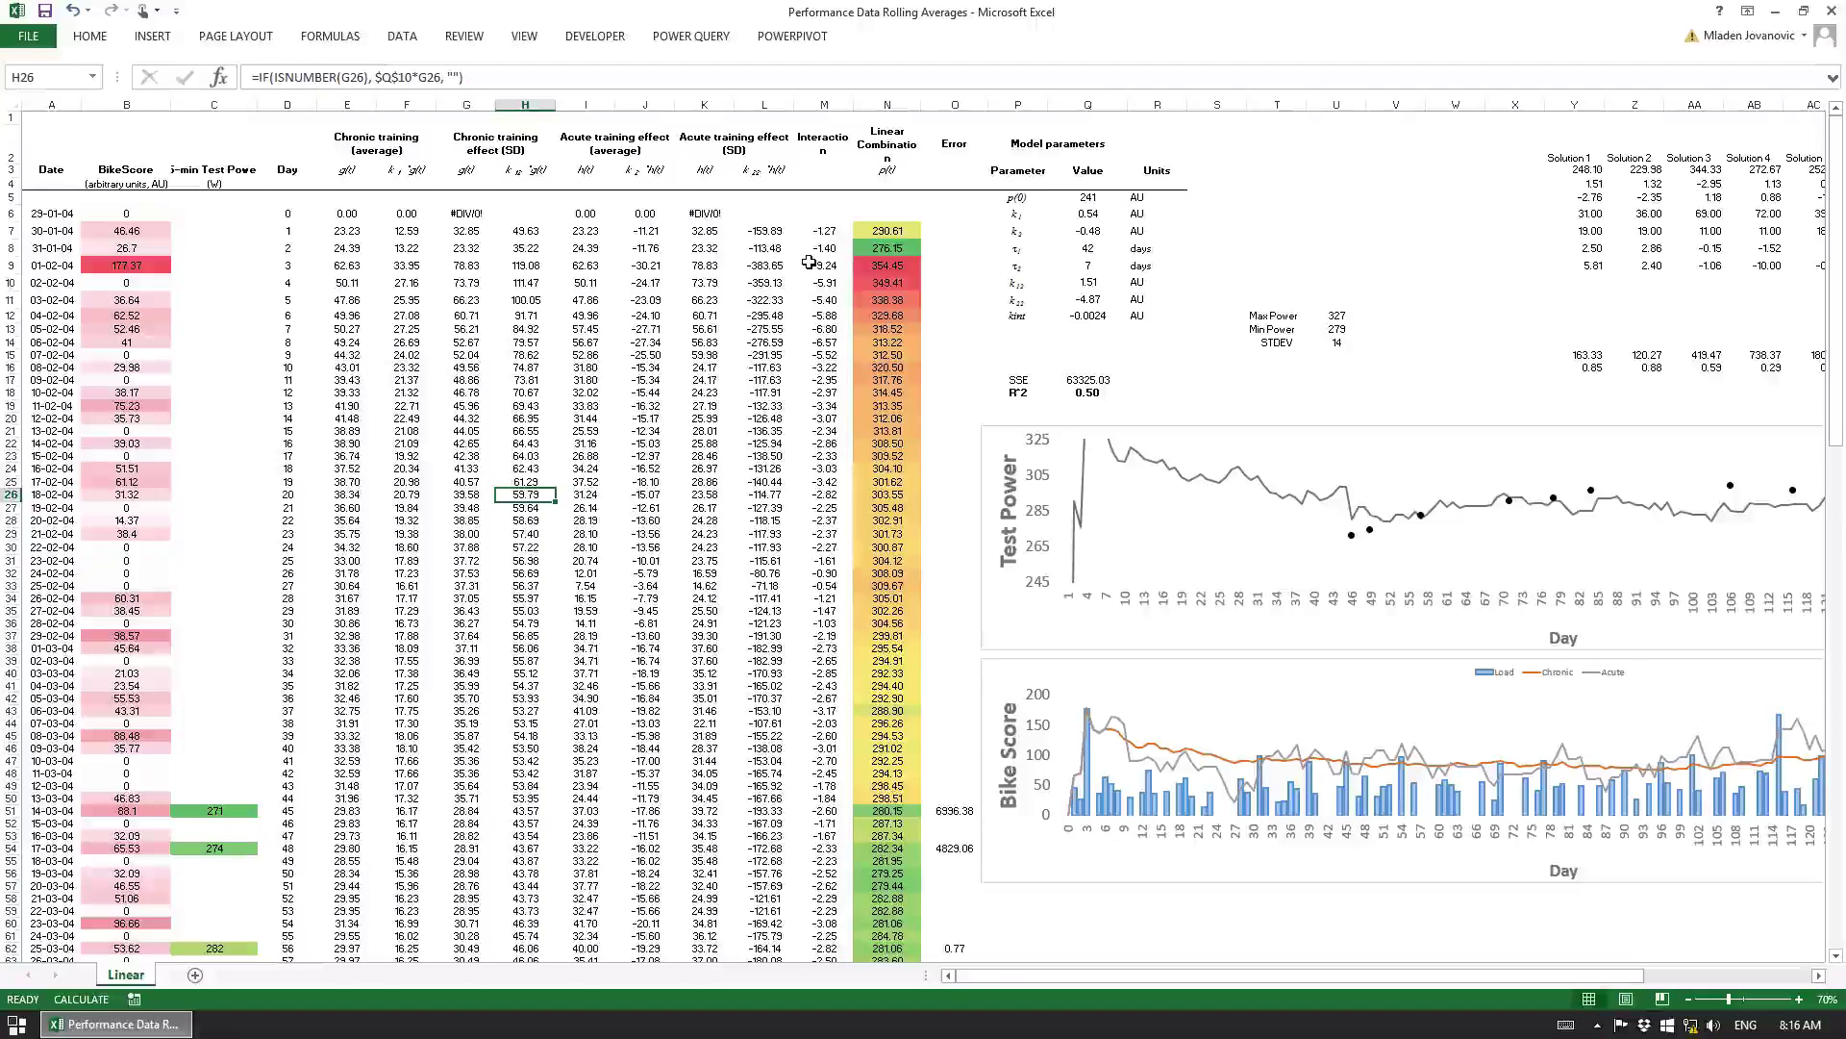
Step: Inspect the Interaction formula in M26 and trace the chronic average, acute average and coefficient cells it multiplies
key("Right")
key("Right")
key("Right")
key("Right")
key("Right")
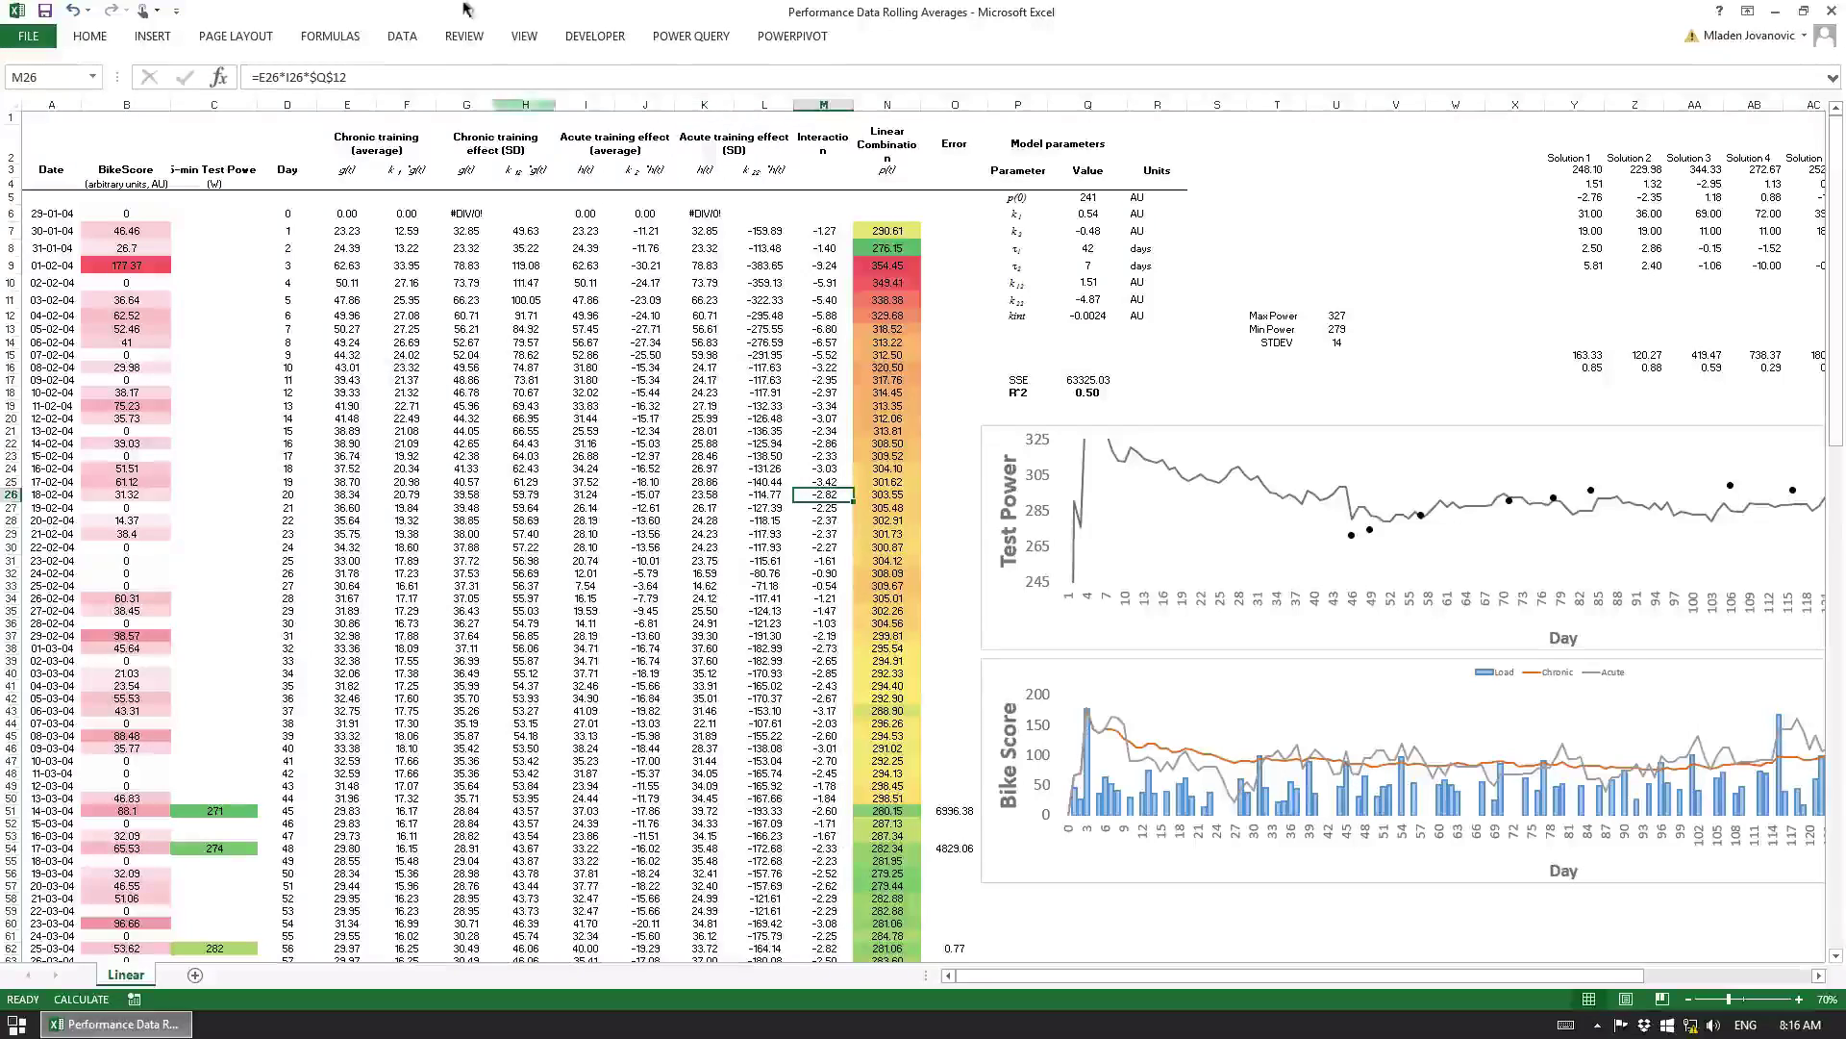
key("F2")
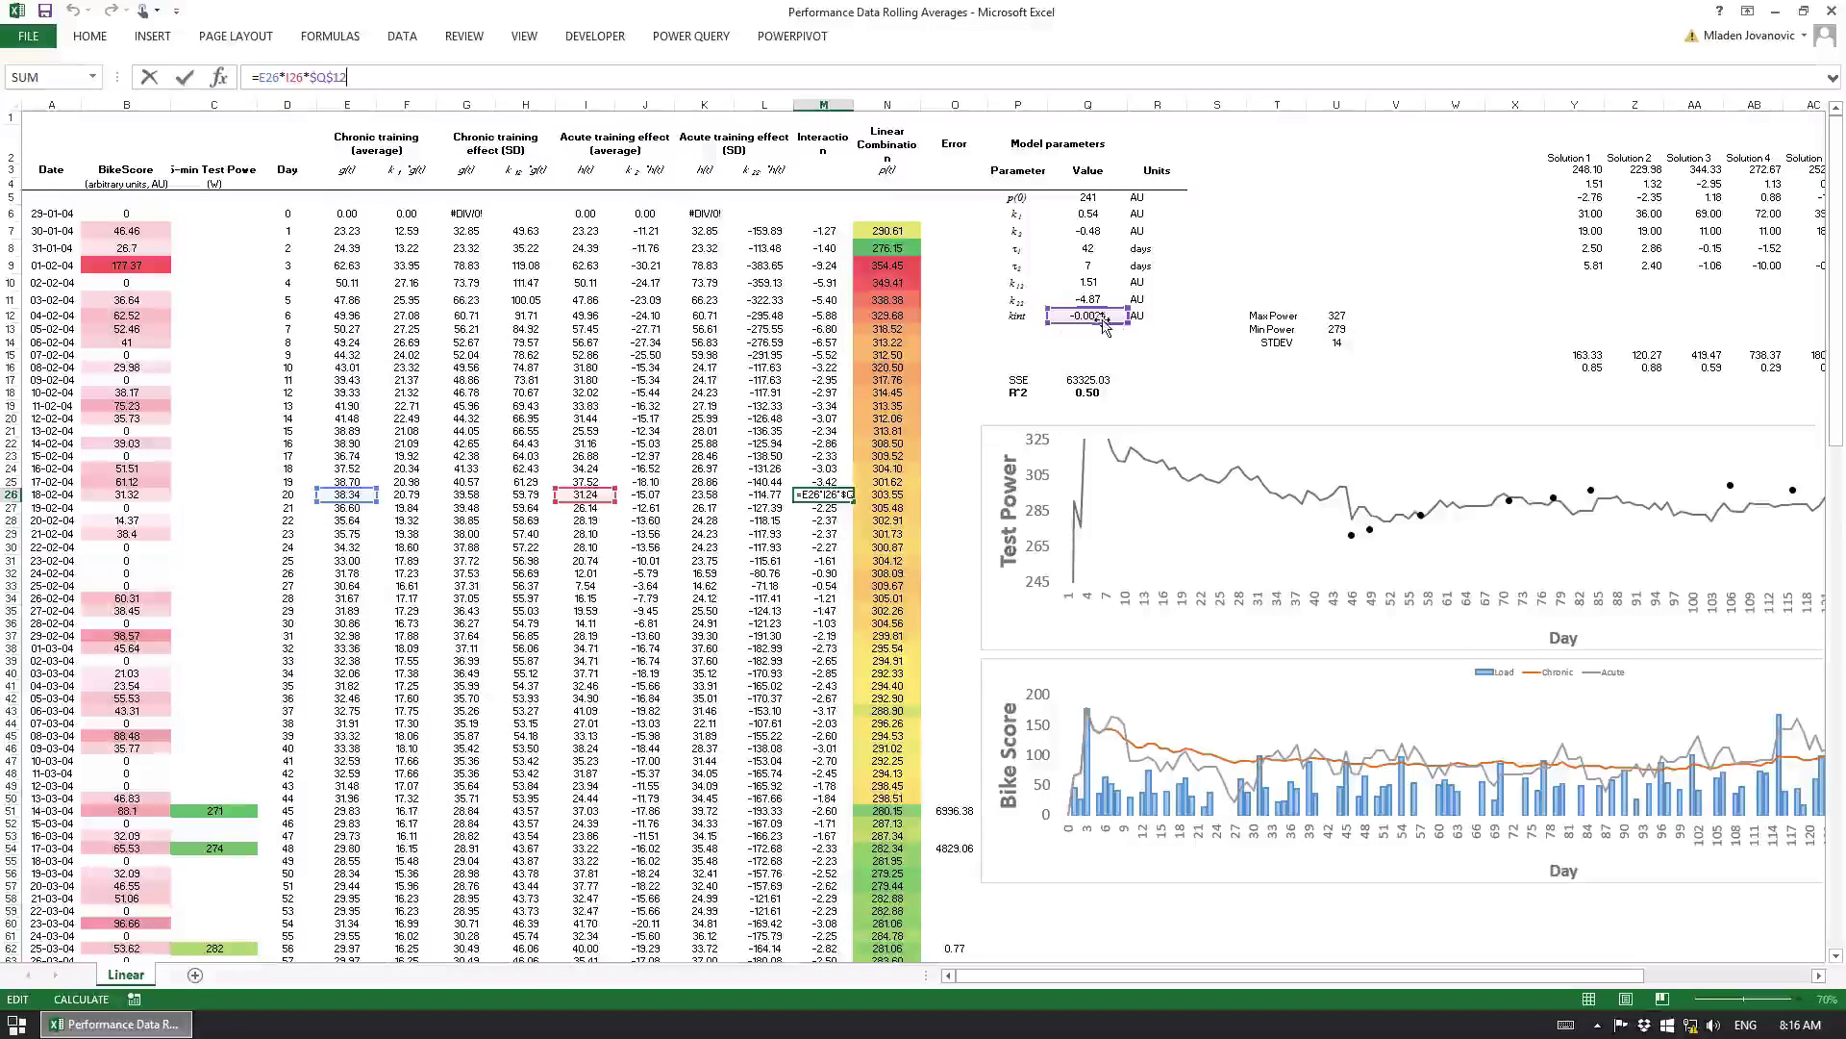
key("ctrl+Return")
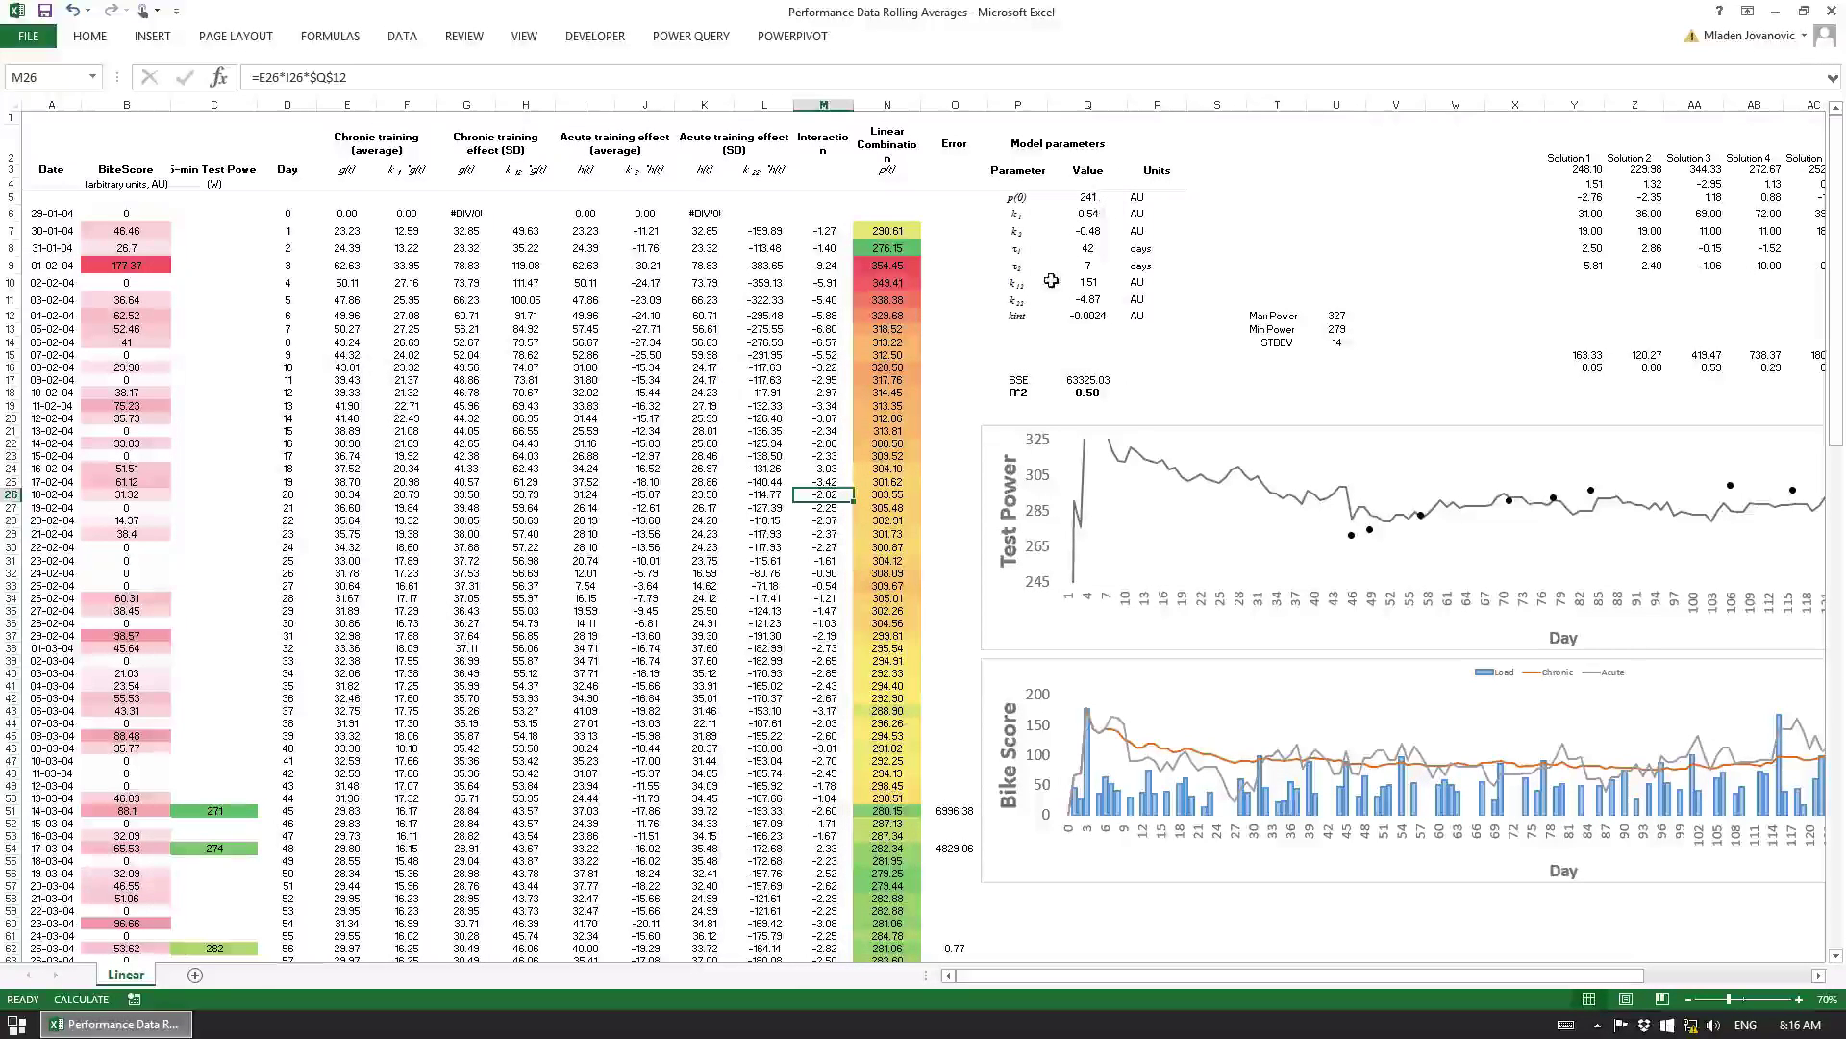
Step: Inspect the SSE formula in Q17 and review the Error column range O6:O170 that it sums
left_click(1087, 380)
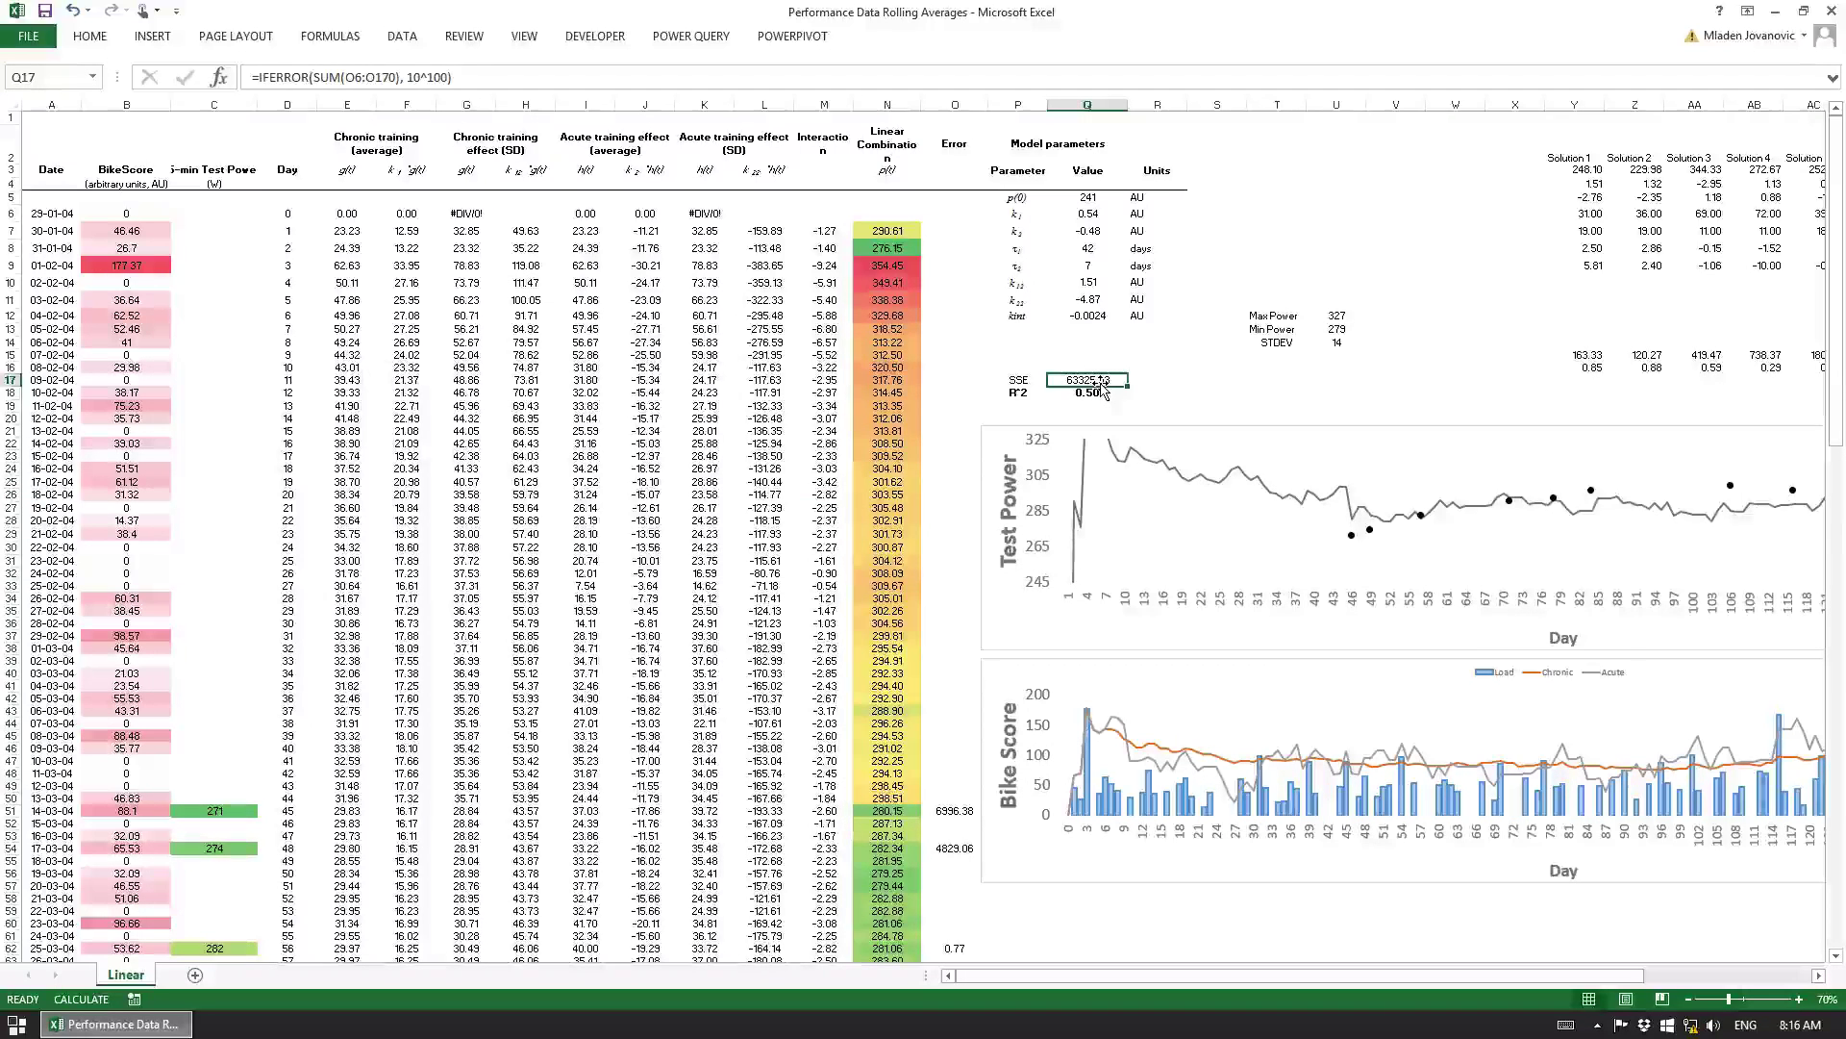
left_click(644, 64)
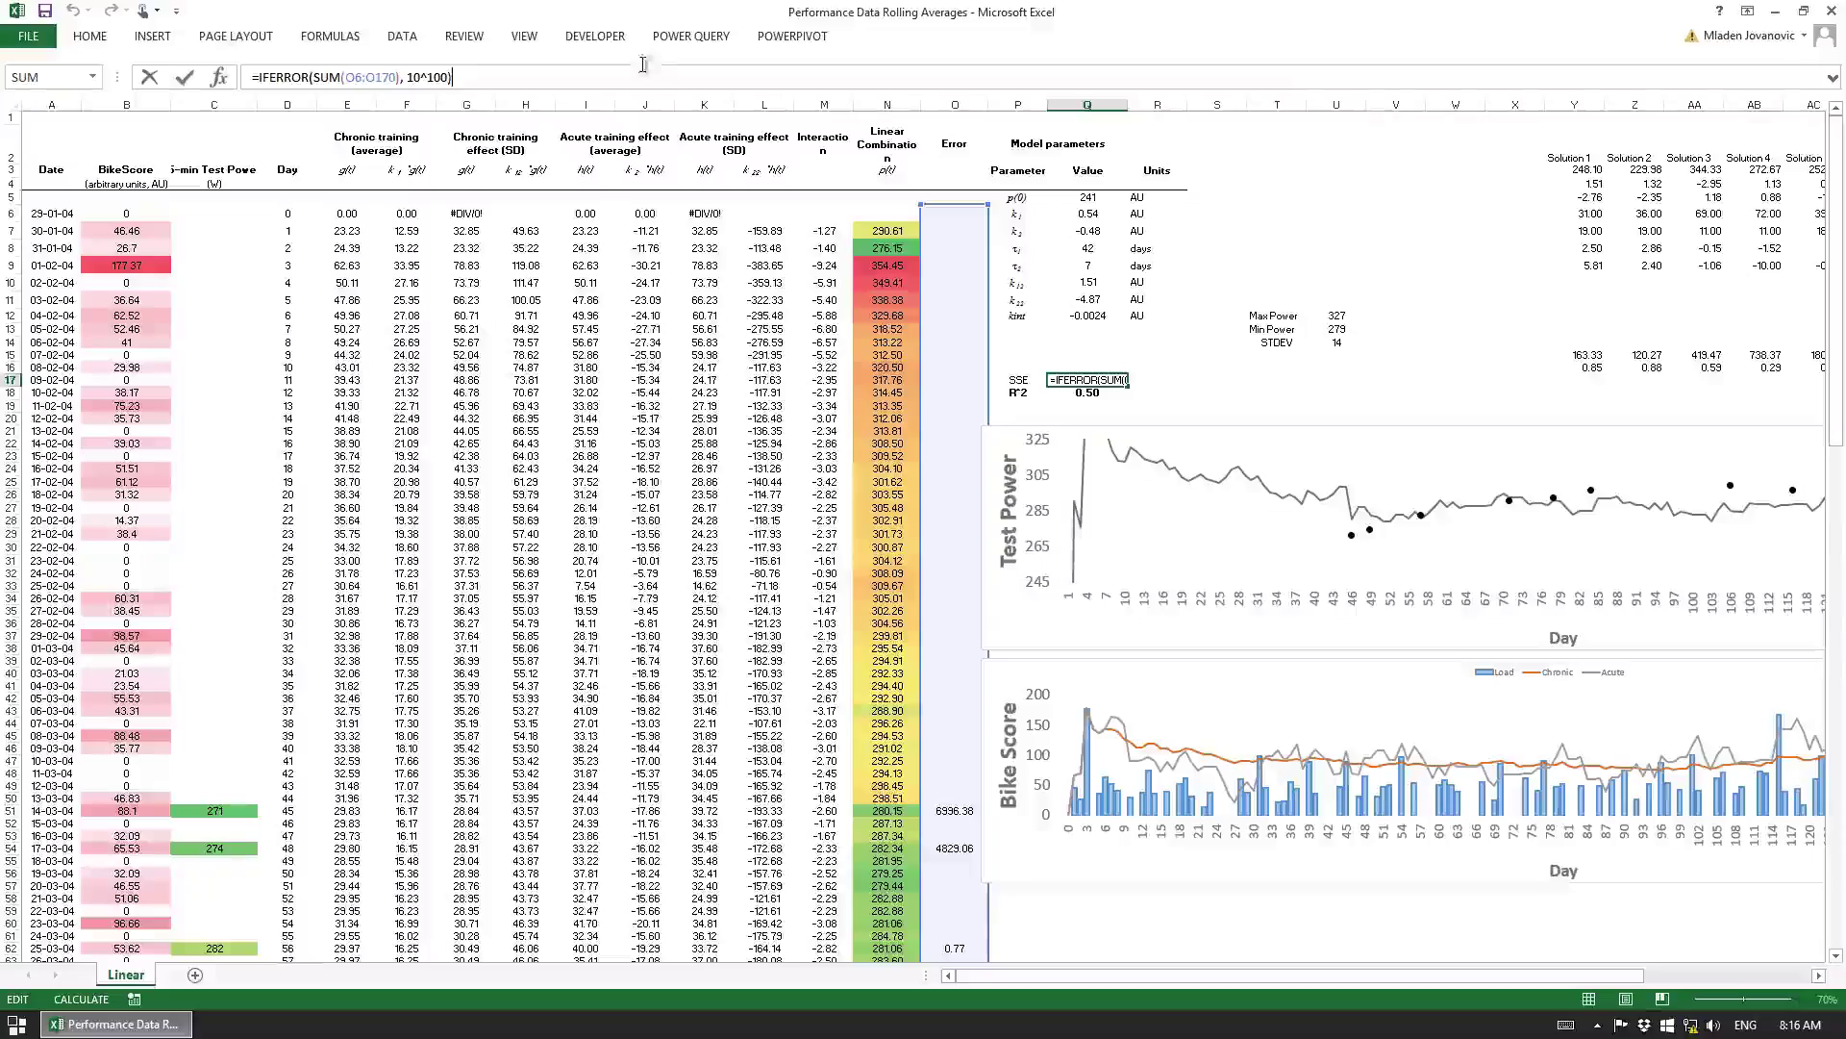
scroll(1210, 341, "down", 9)
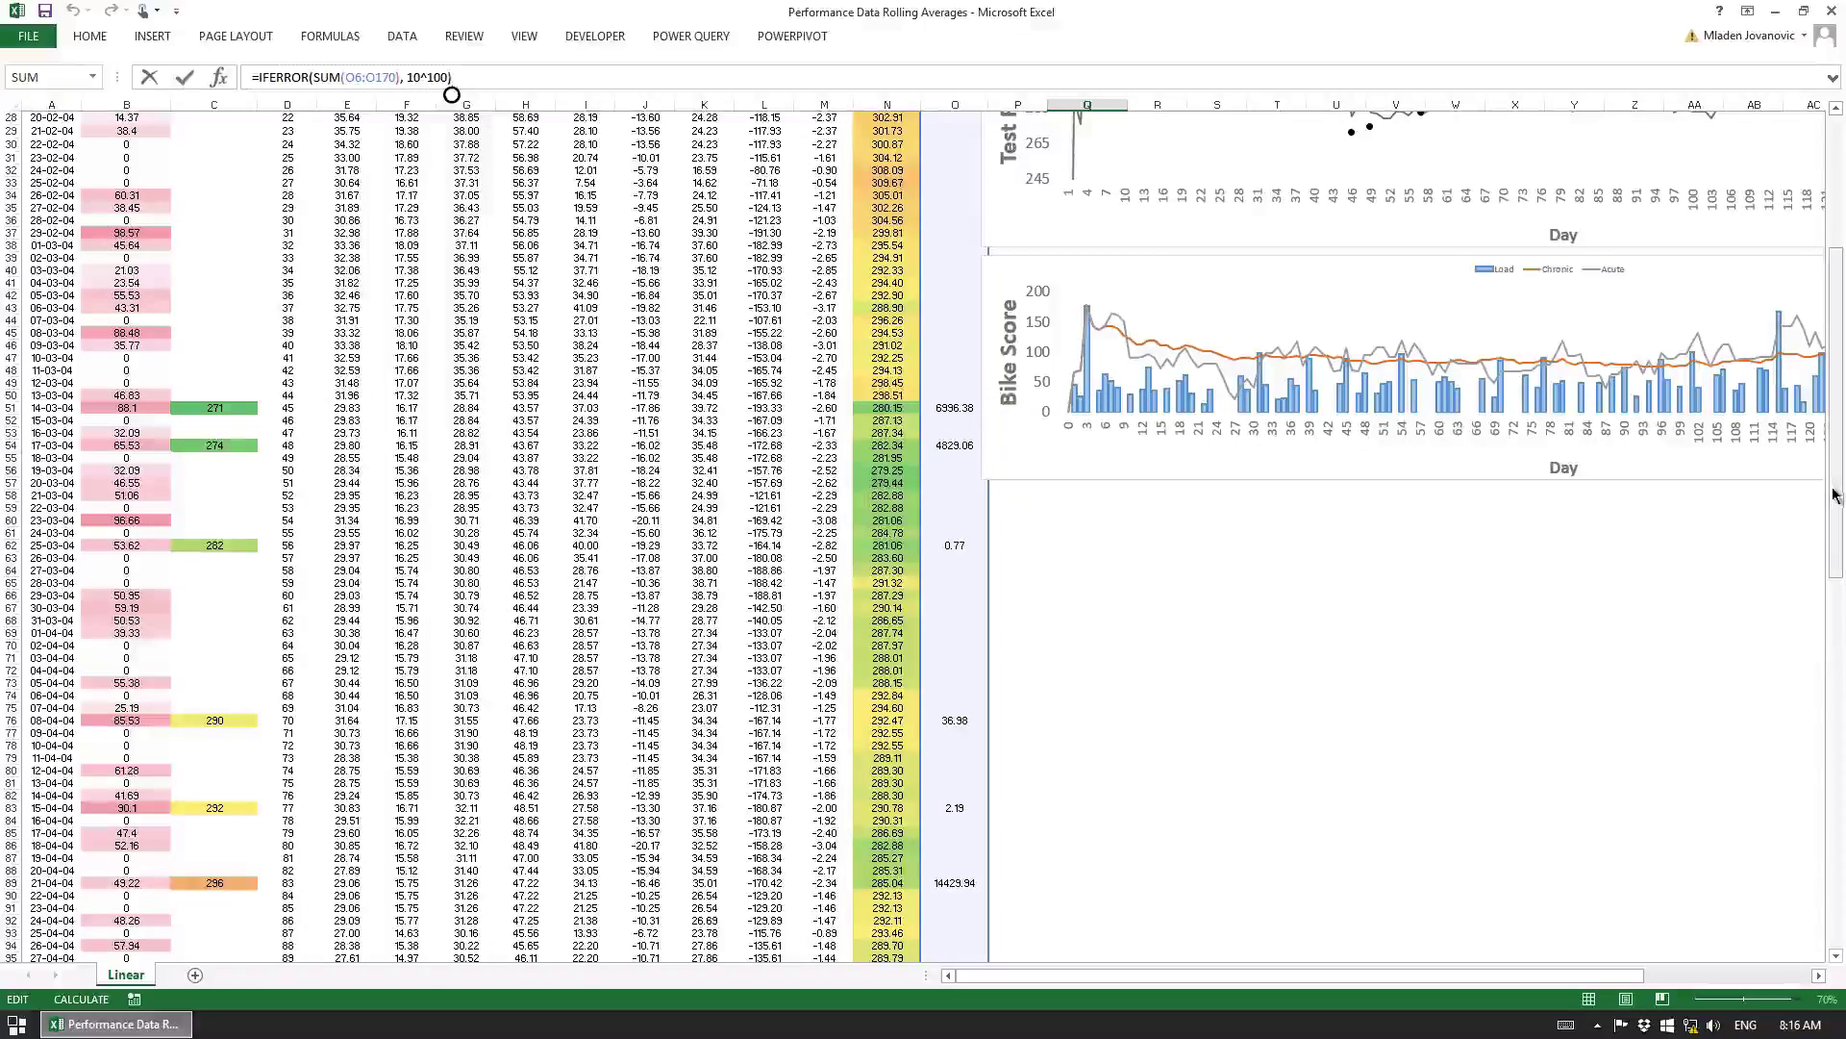
scroll(1082, 303, "up", 9)
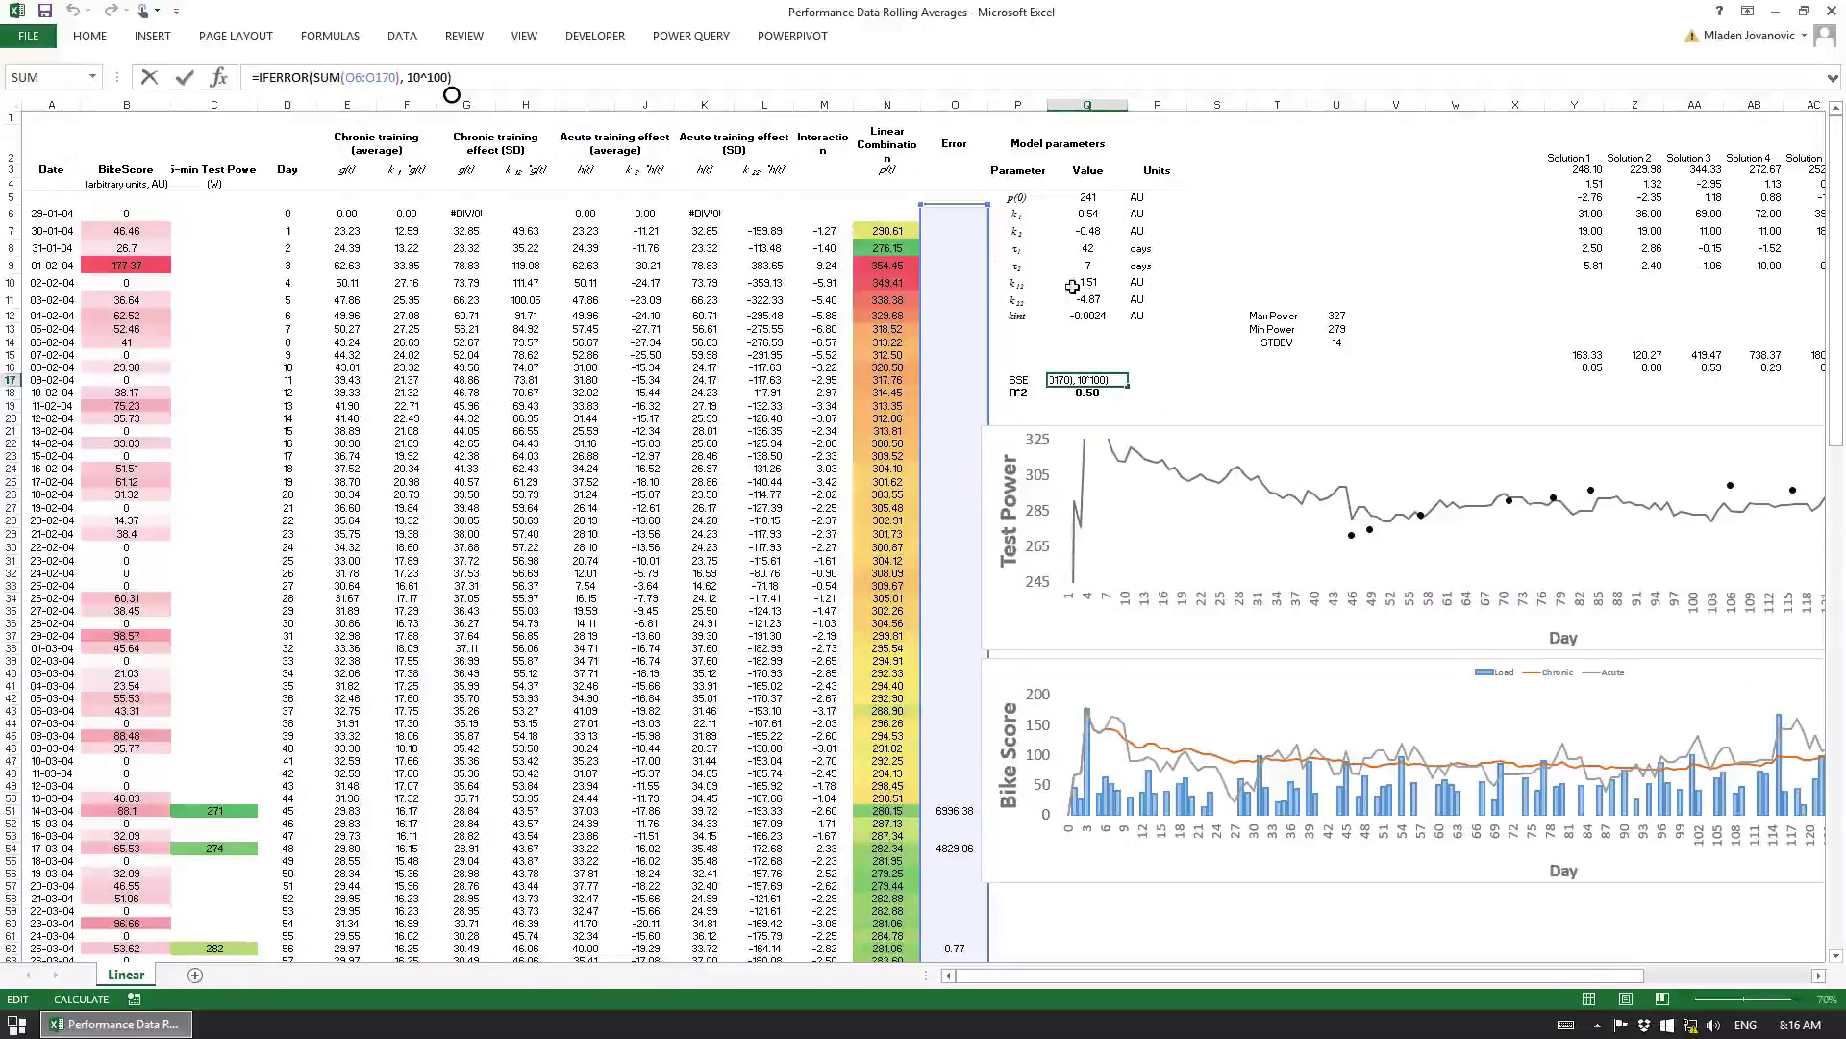
left_click_drag(1835, 368, 1835, 301)
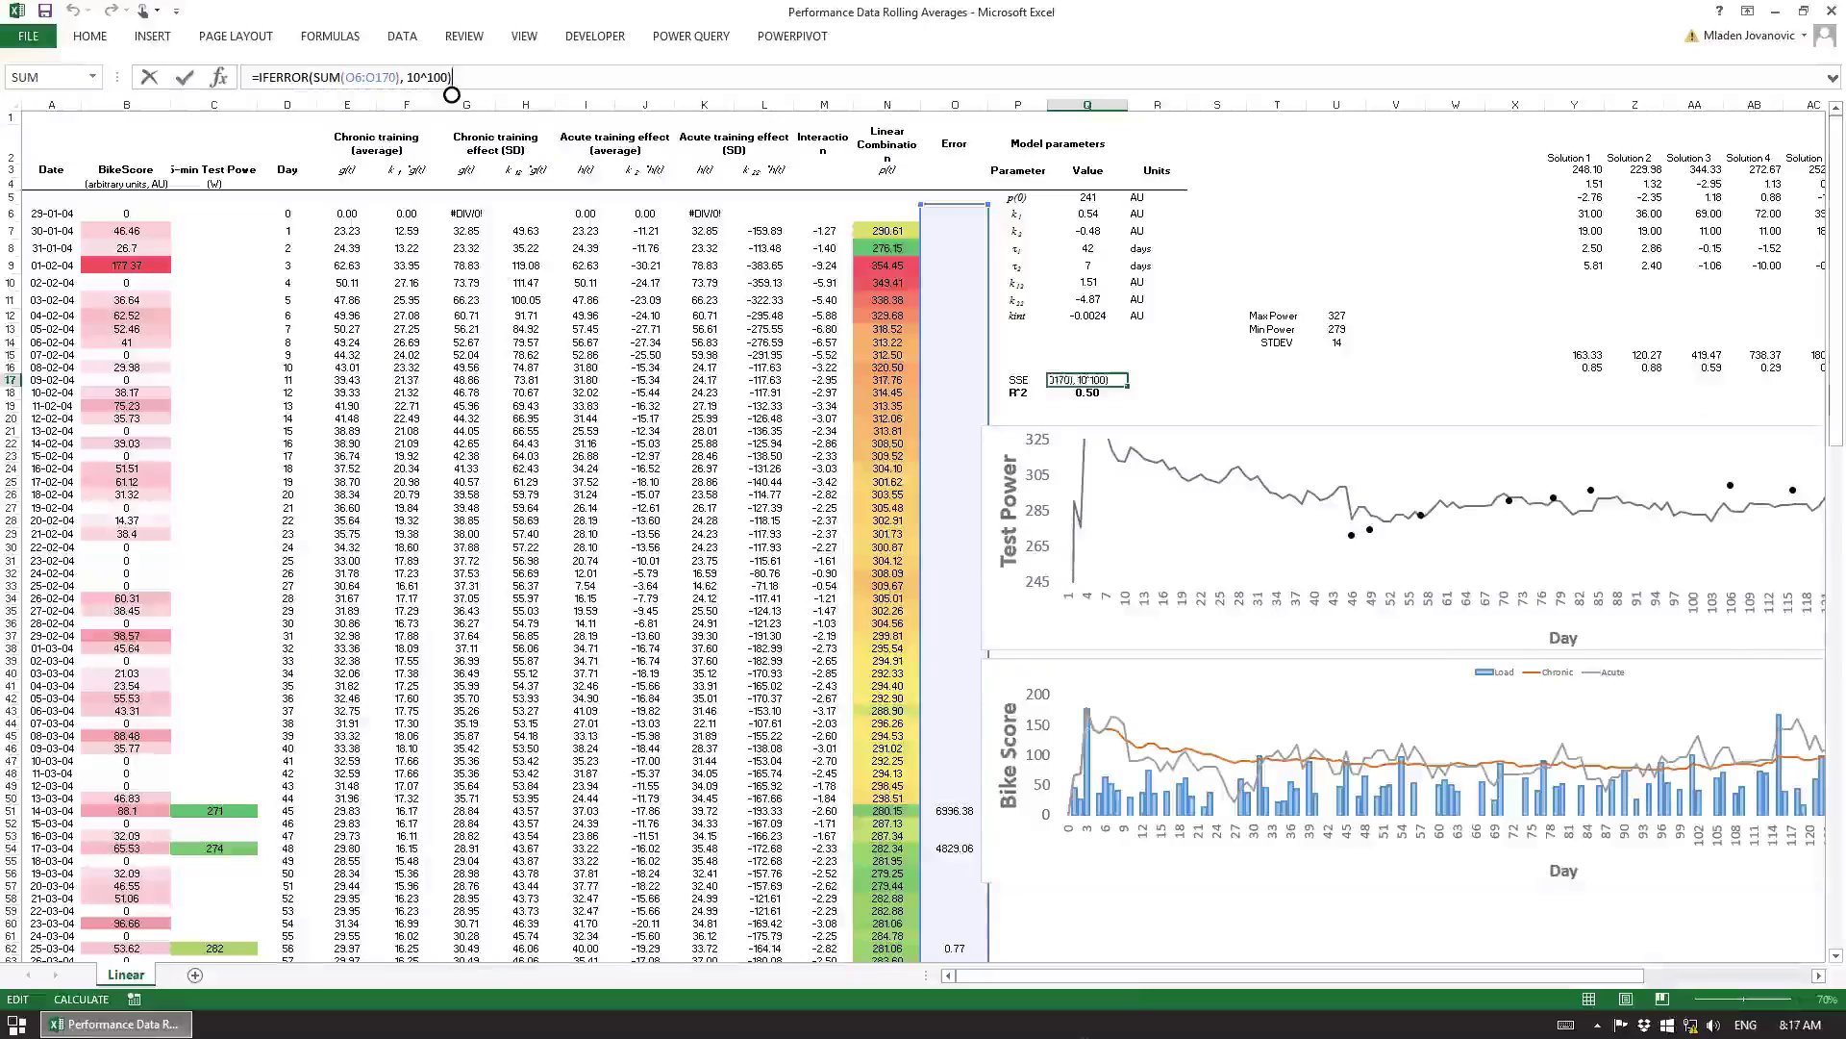
Step: Review the saved solutions table, checking the Solution 1 parameters and the Solution 2 error value in Z15
left_click_drag(1134, 979, 1303, 979)
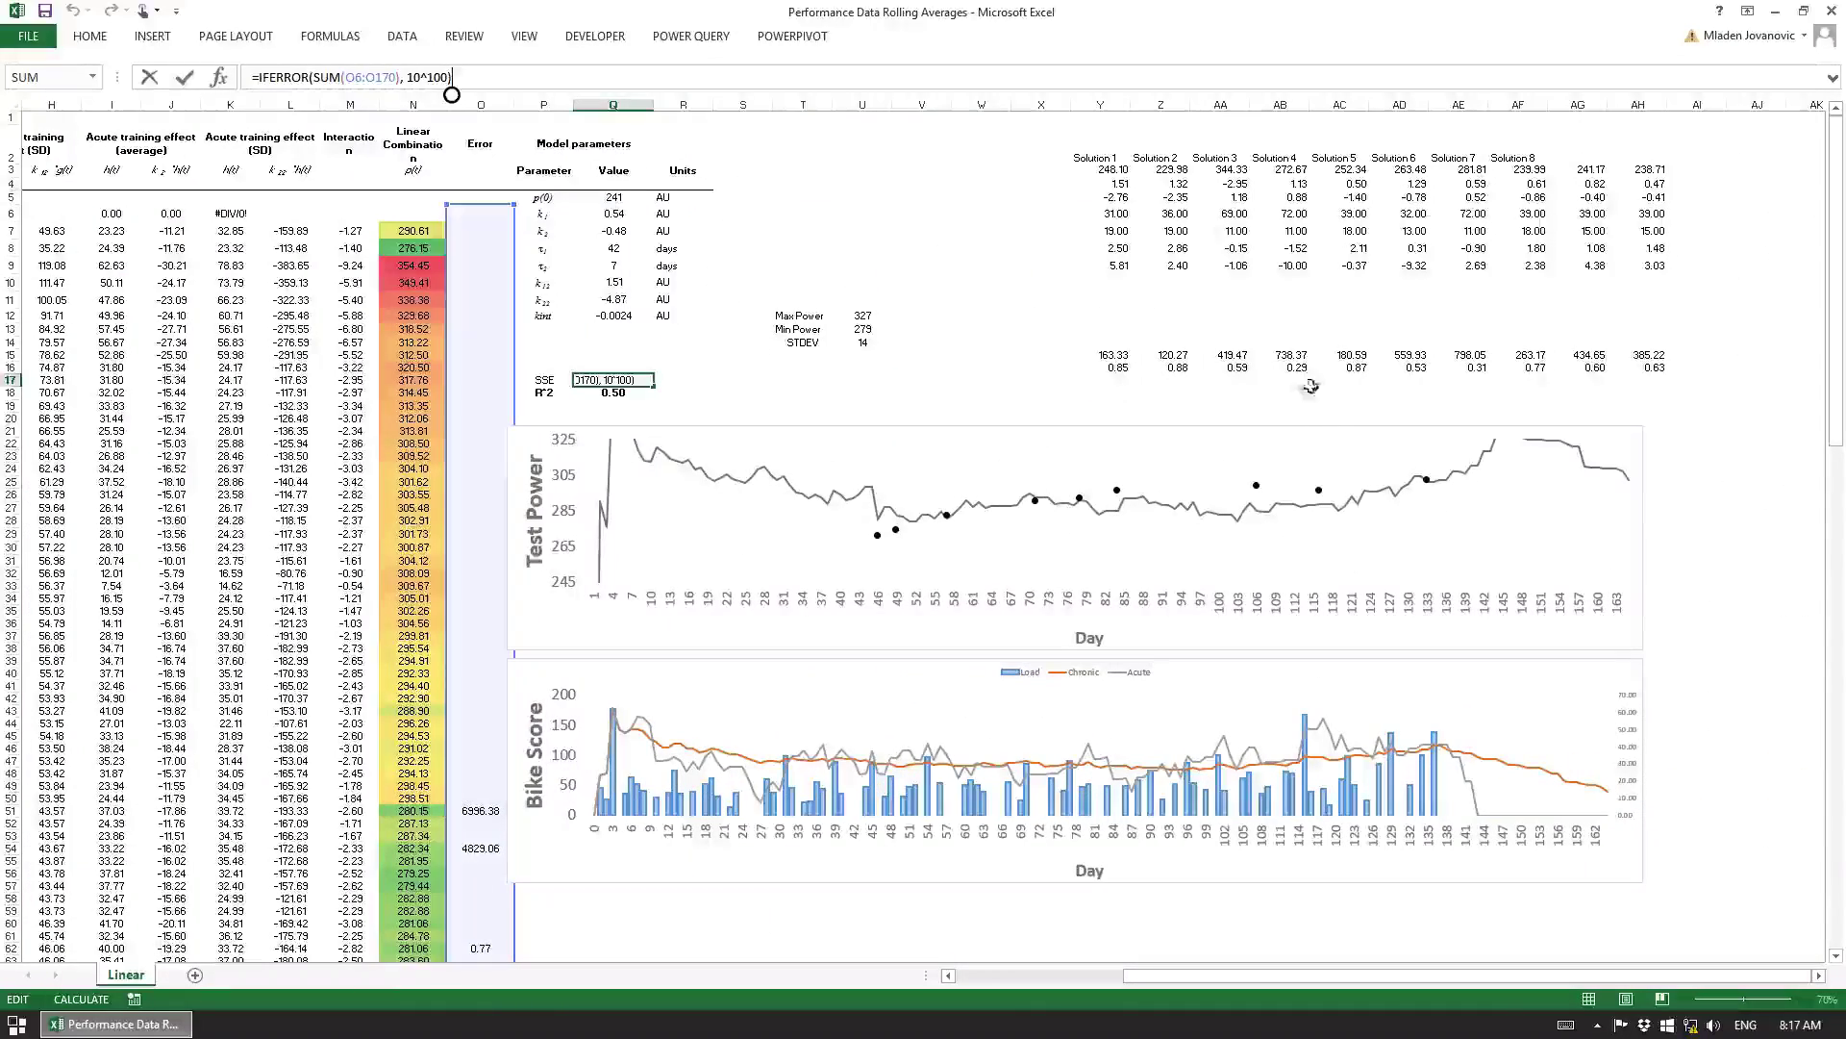
left_click_drag(1106, 170, 1113, 211)
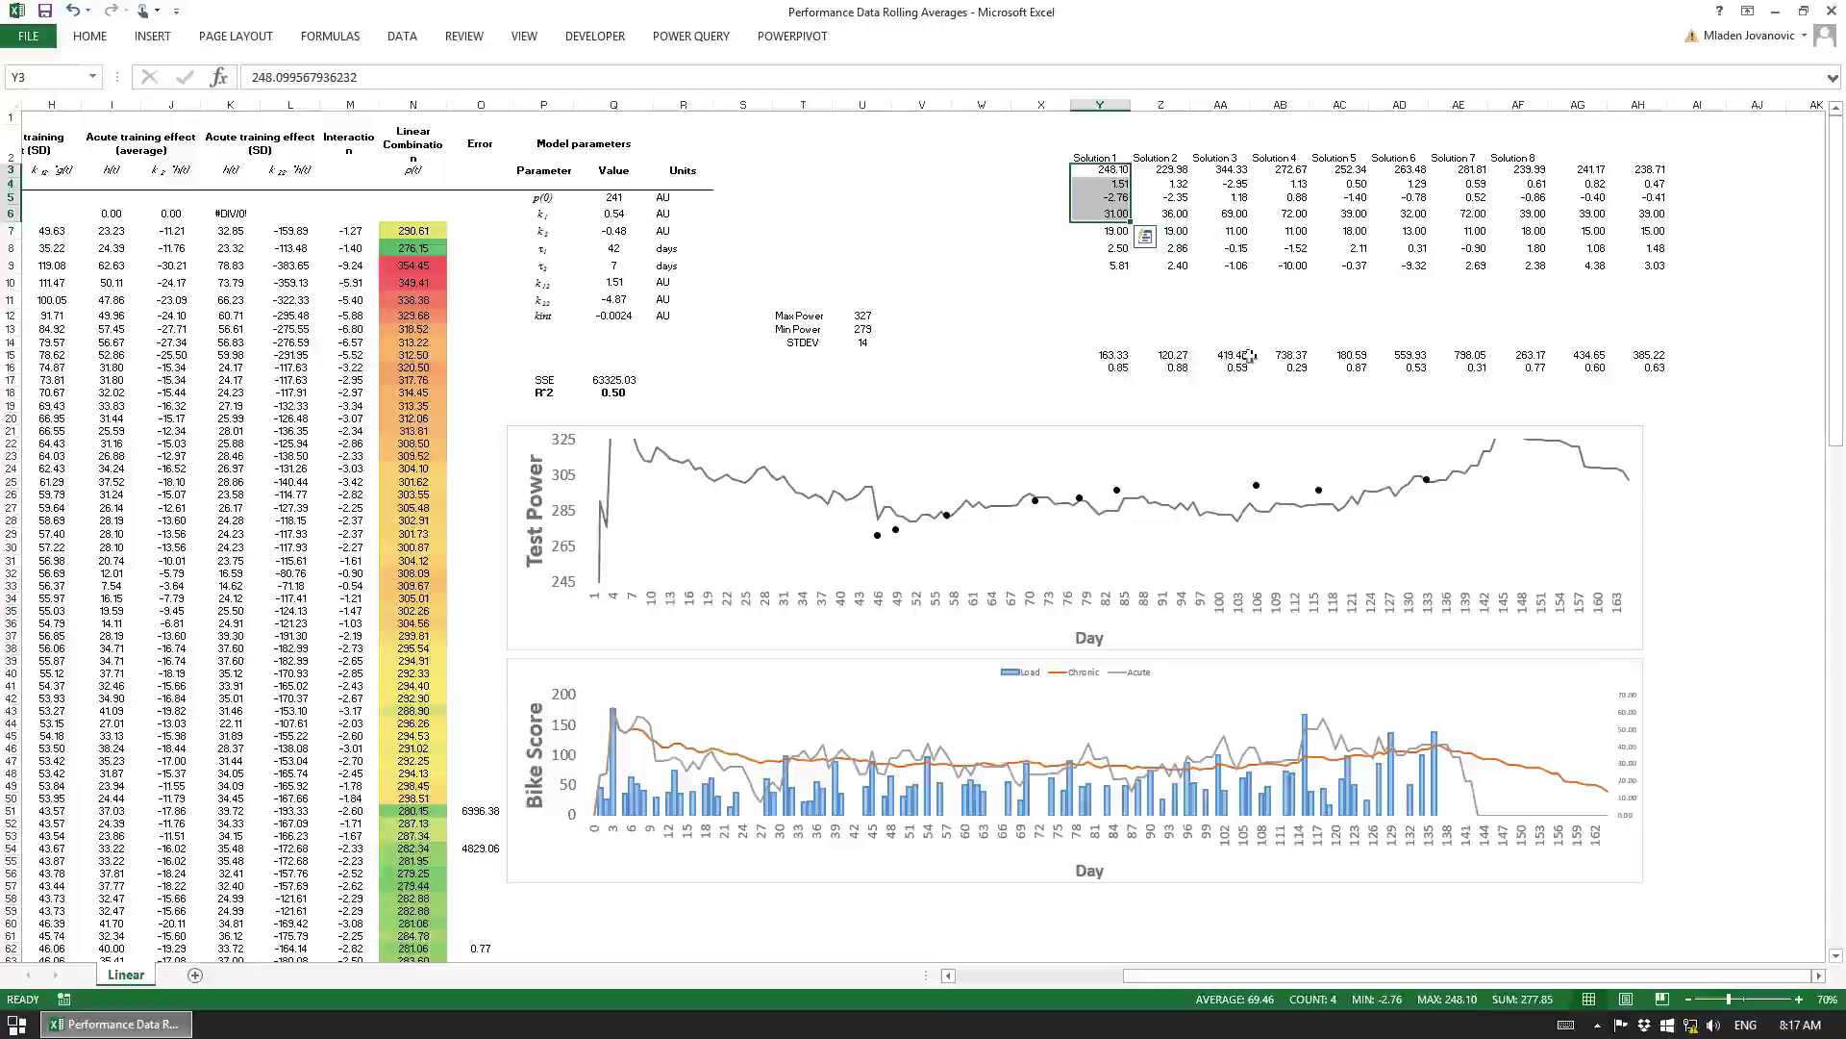
left_click(1167, 356)
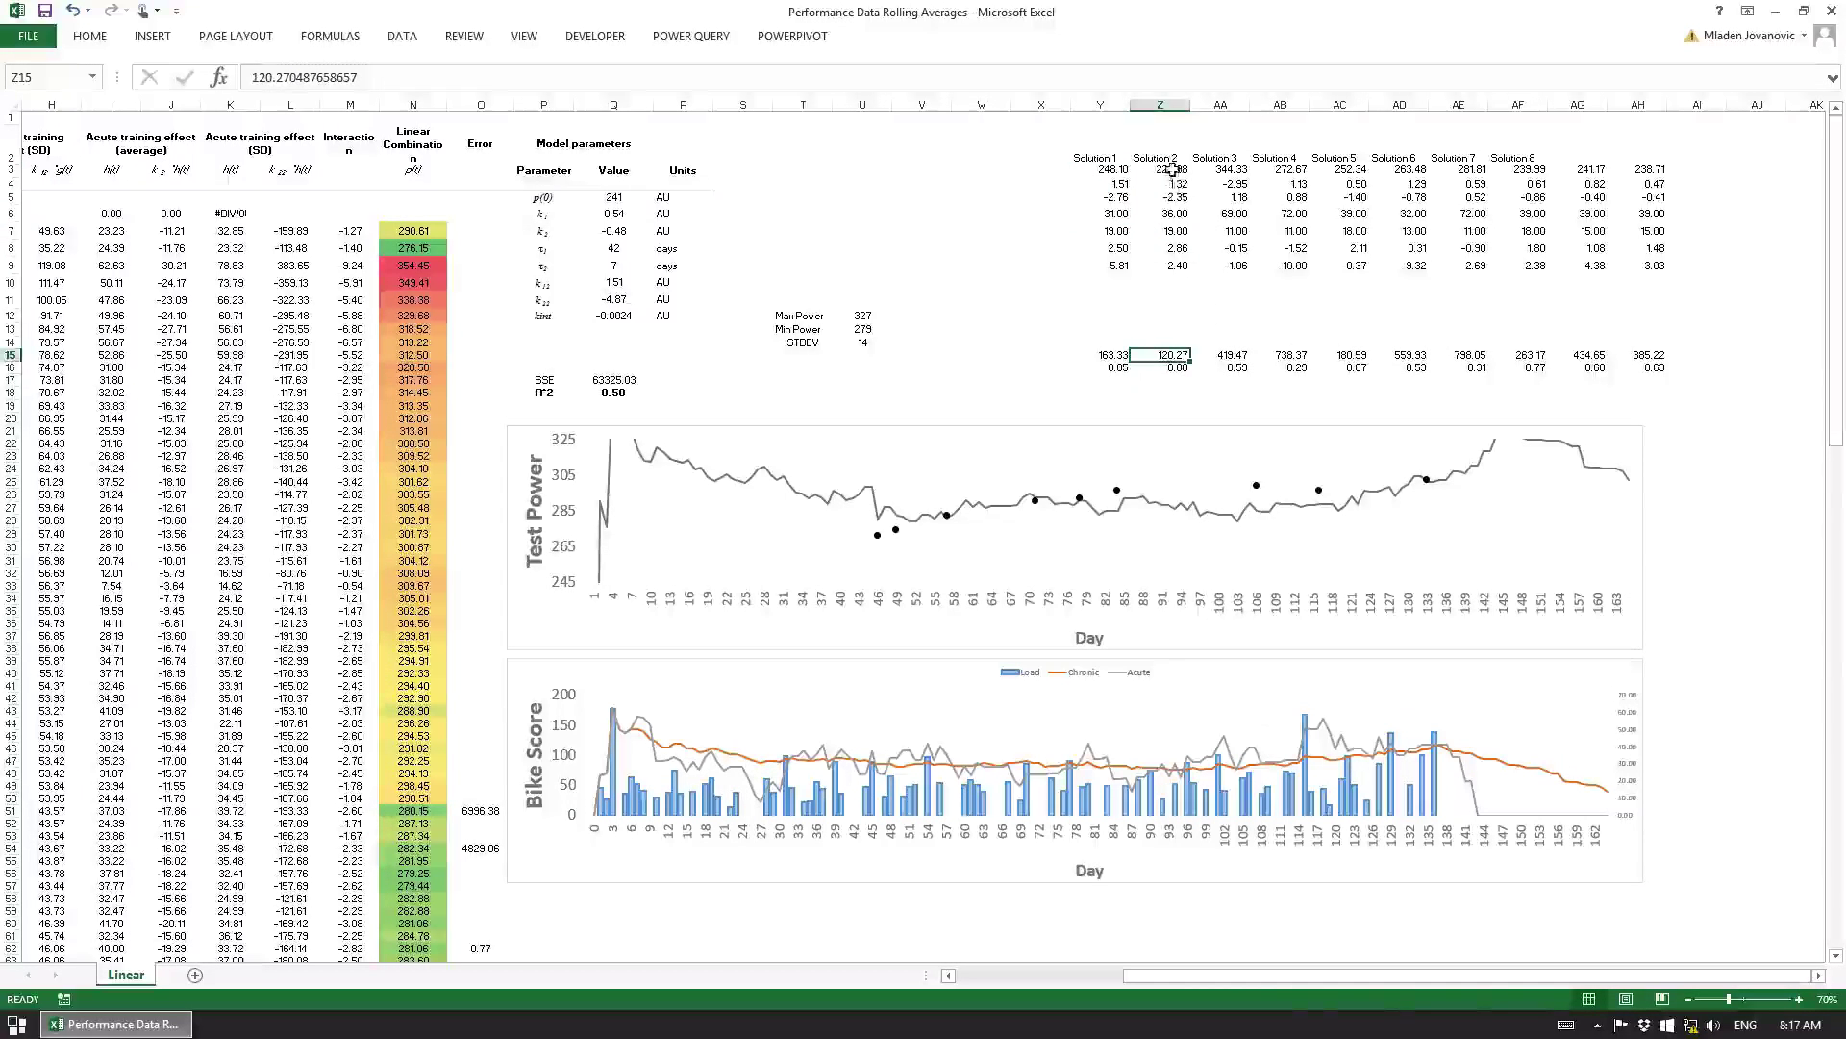
Step: Copy the Solution 2 parameter values from Z3:Z9 into the model parameters starting at Q5
left_click_drag(1172, 170, 1171, 269)
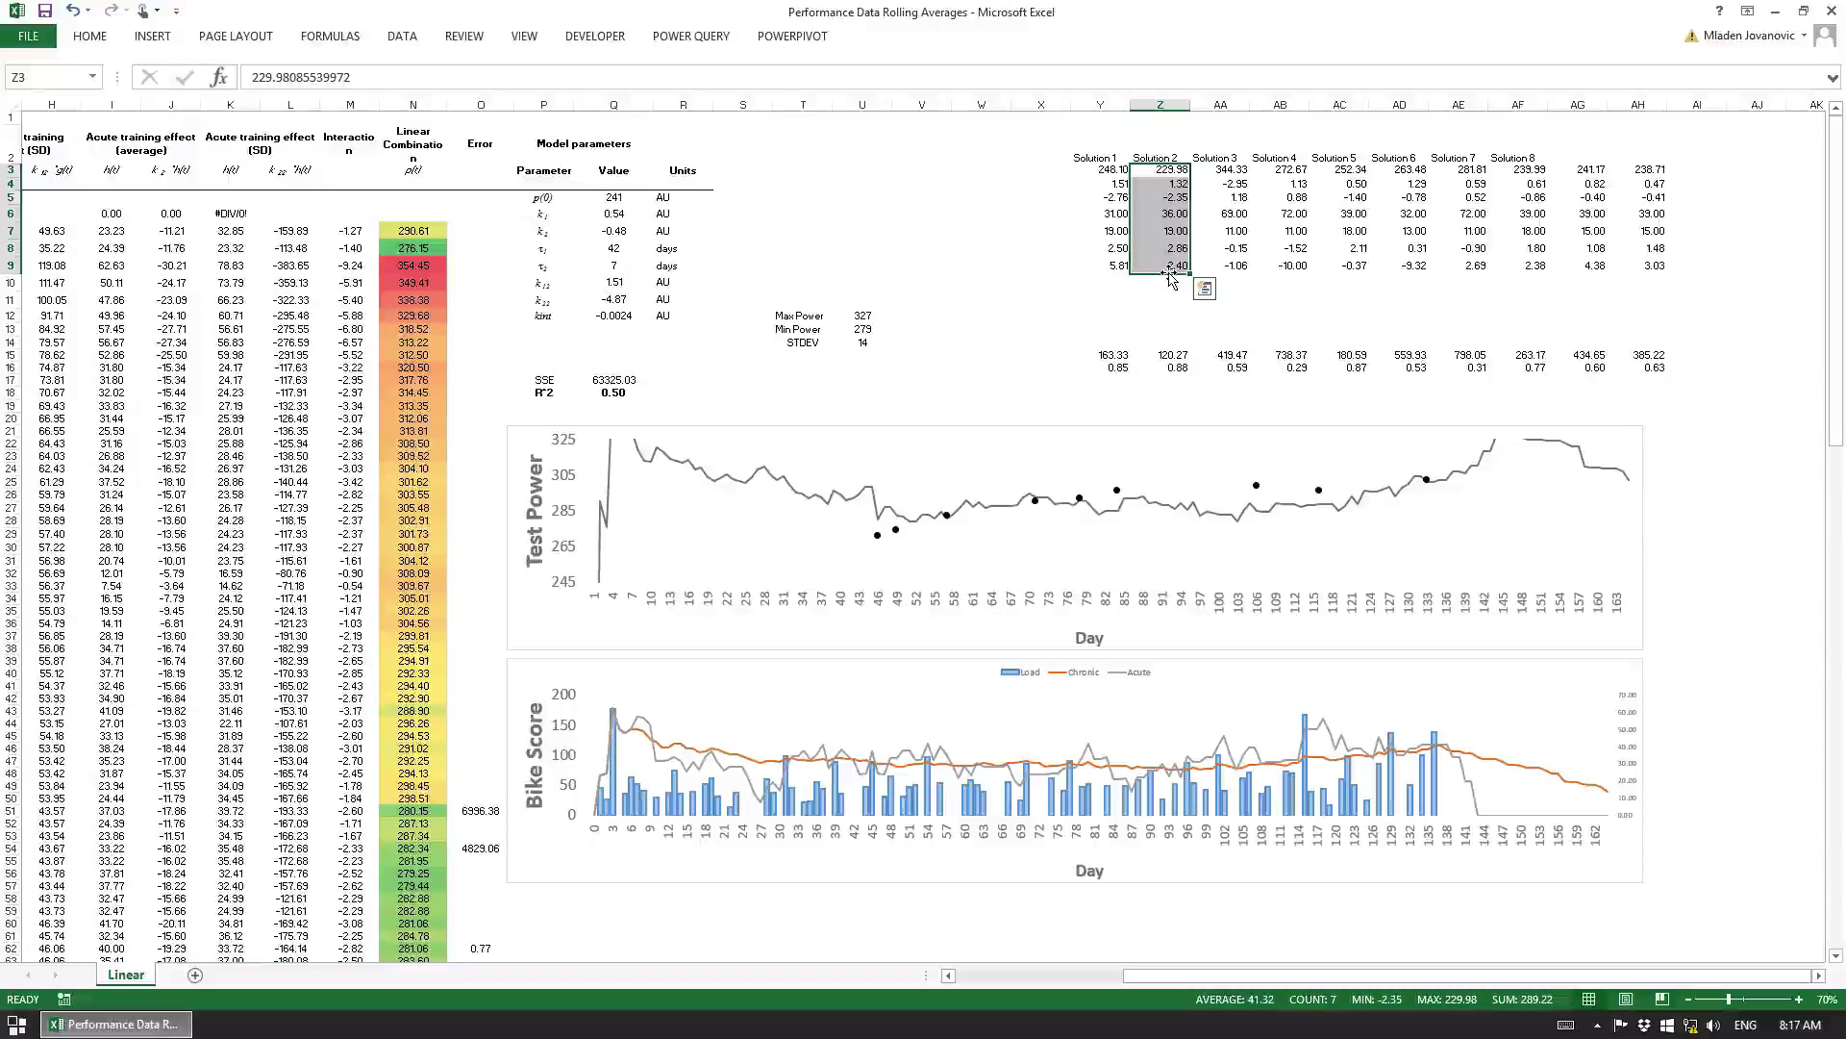
key("ctrl+c")
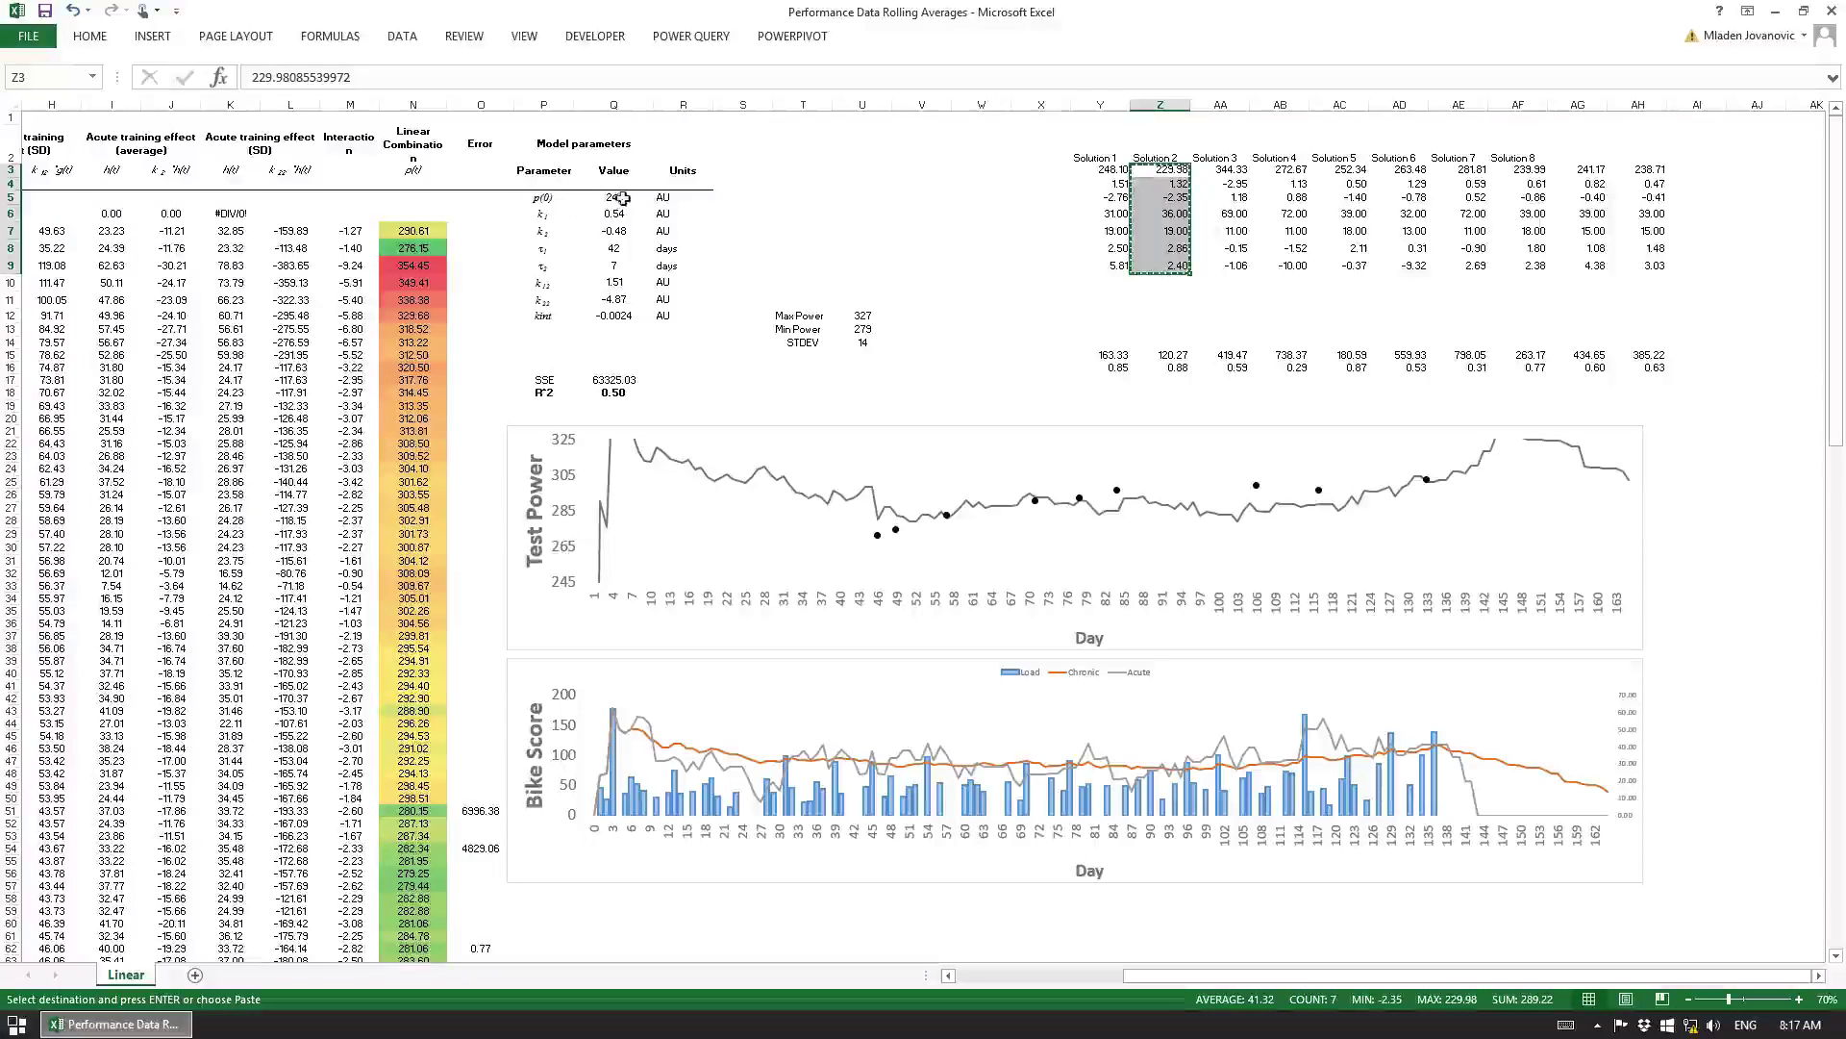
left_click(621, 197)
key("ctrl+v")
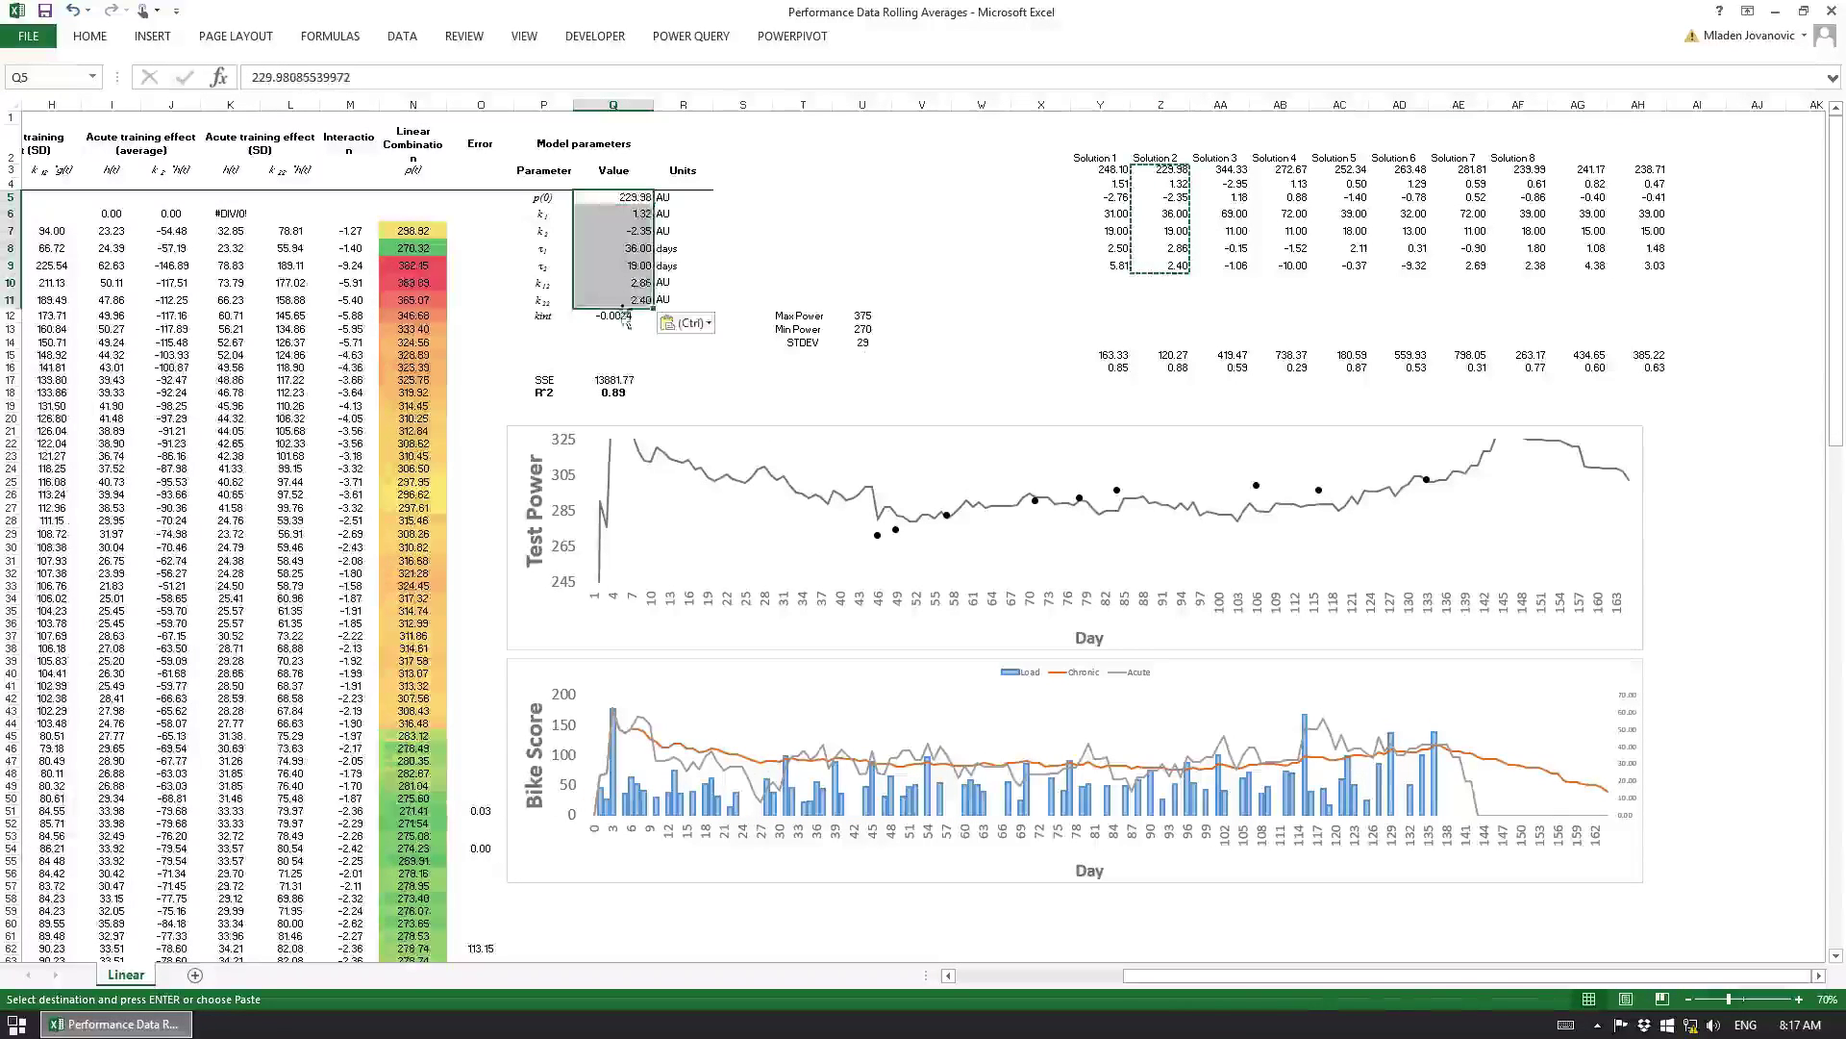
Step: Set the interaction coefficient in Q12 to 0
left_click(617, 316)
type("0")
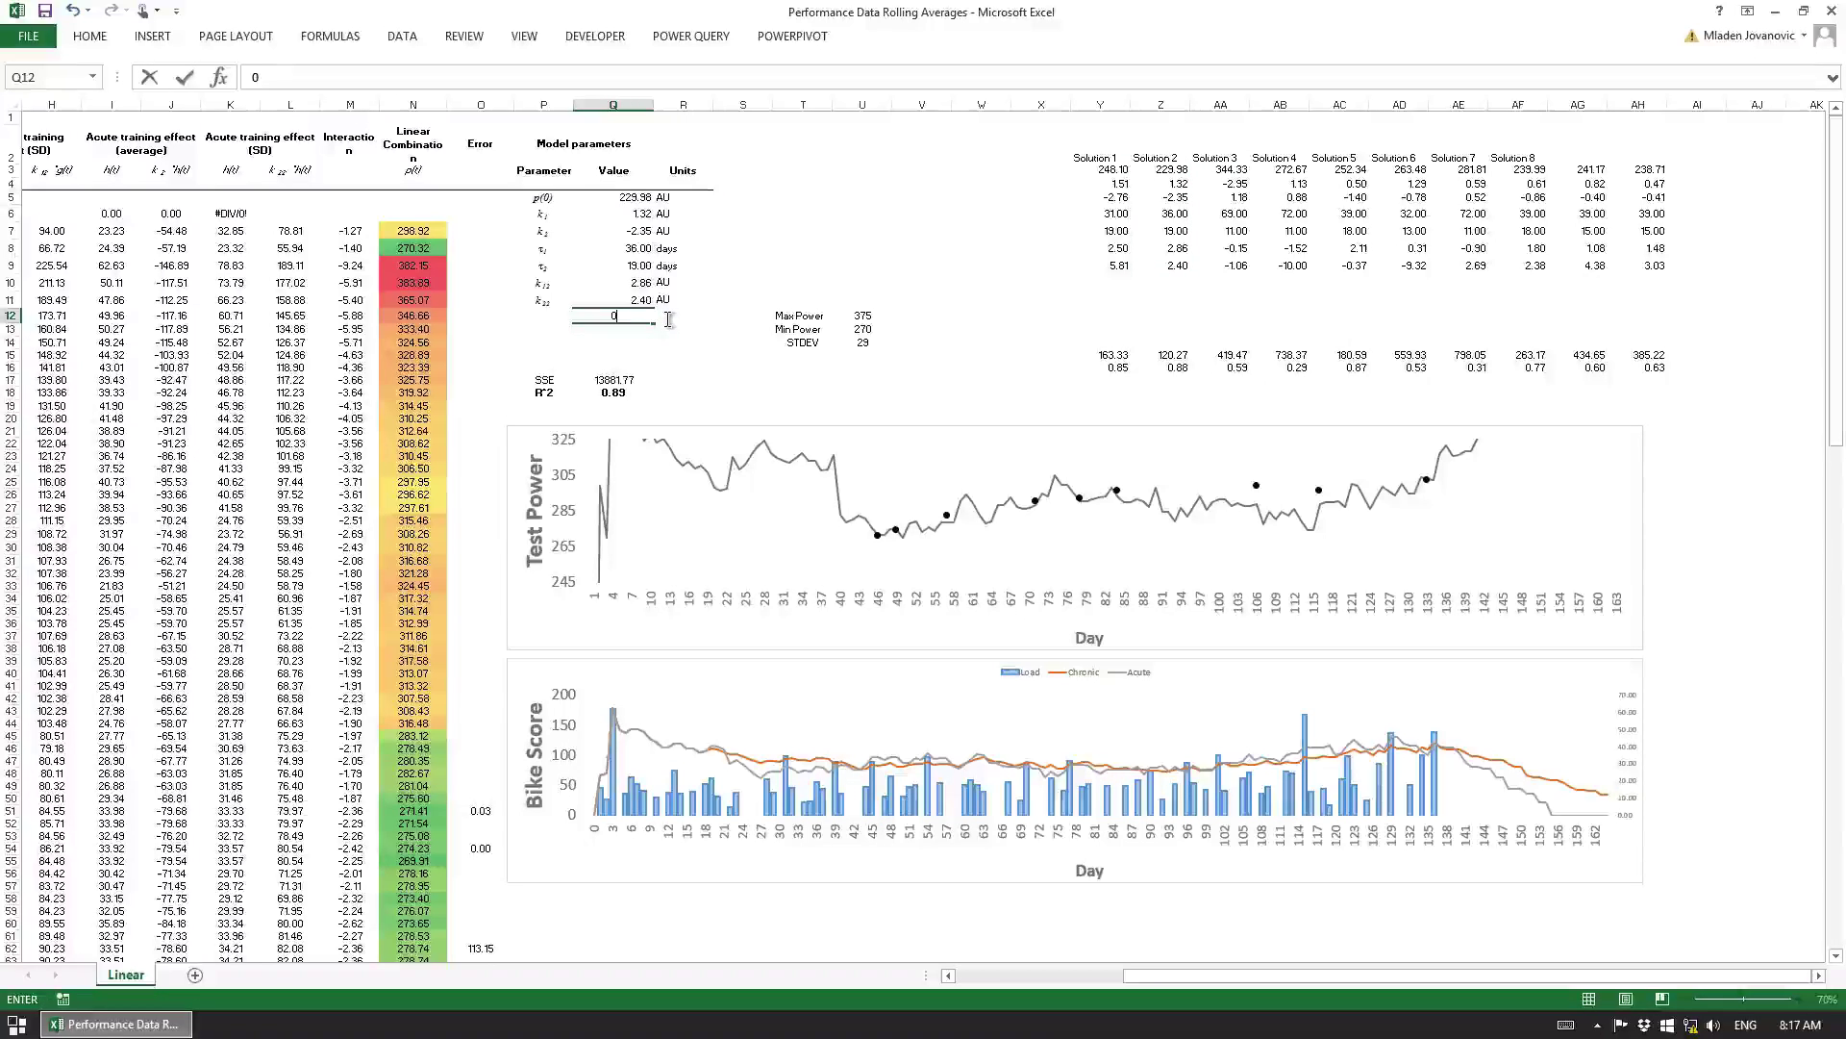
key("Return")
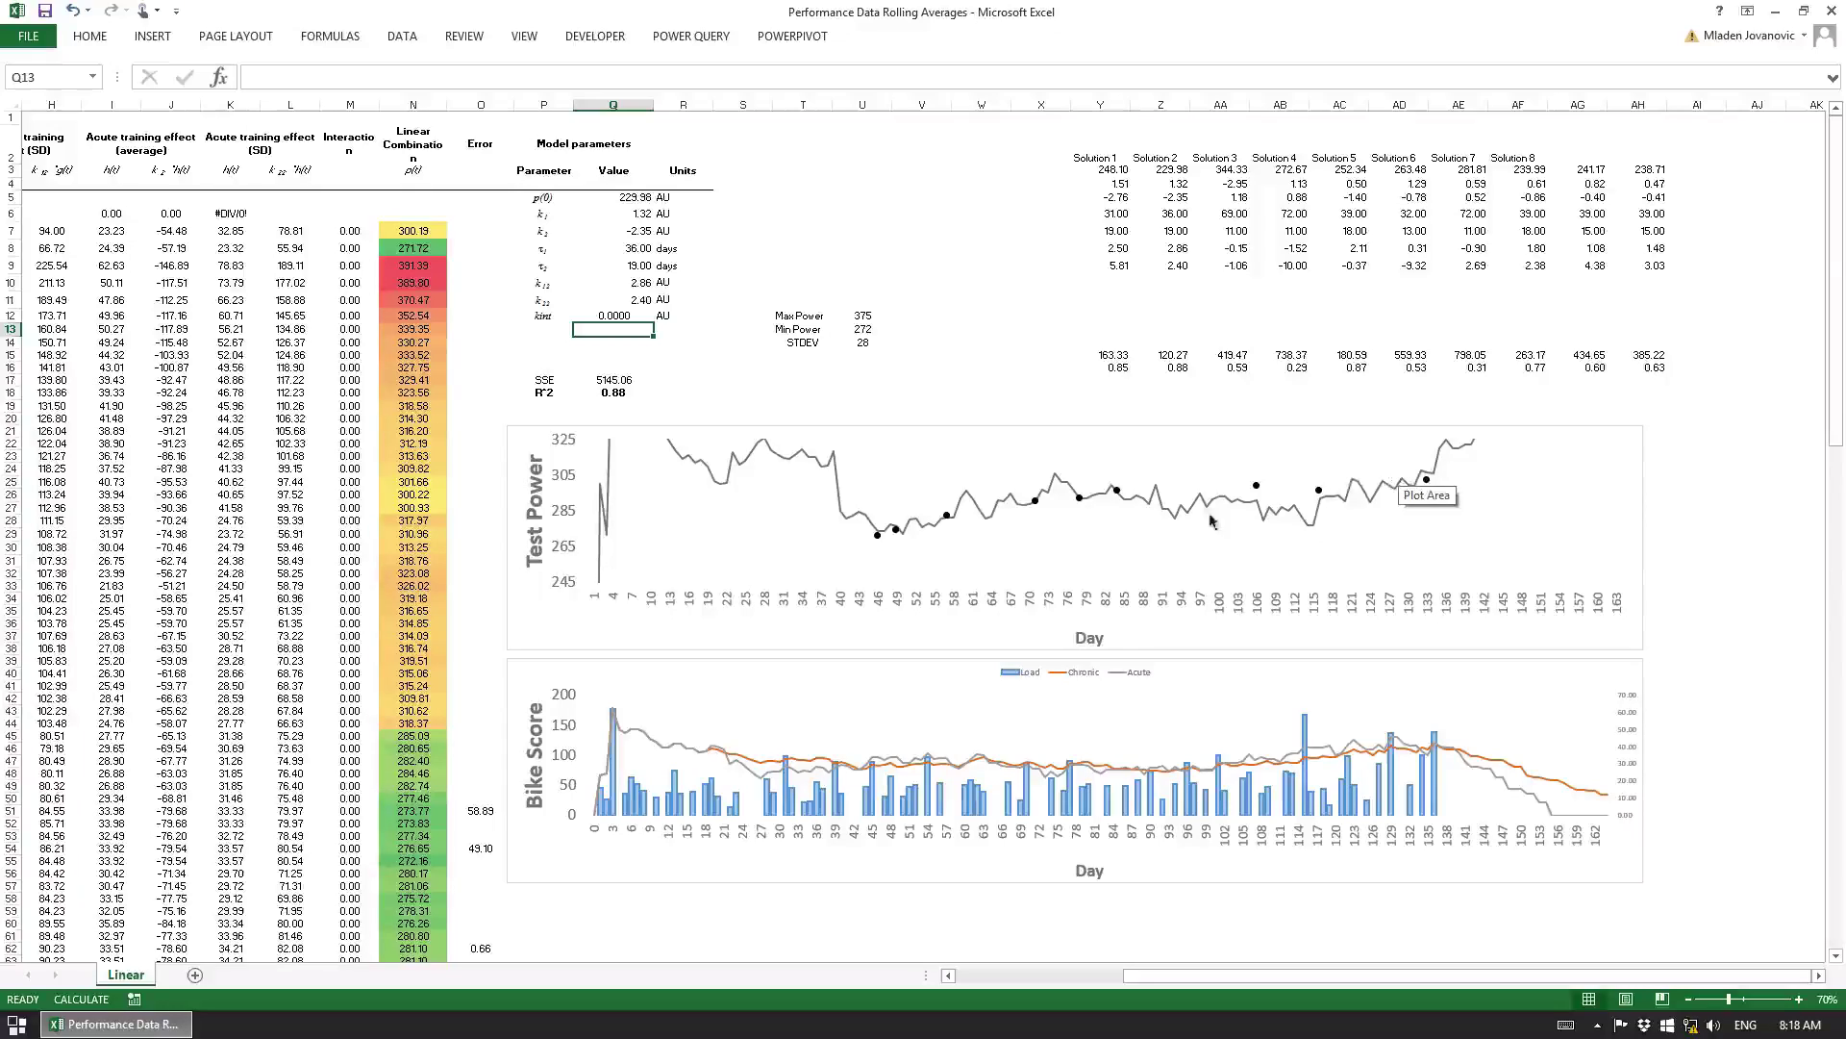
Step: Inspect the chronic average formulas in E15, E29 and E23 together with the chronic time parameter in Q8
left_click_drag(1150, 979, 1002, 969)
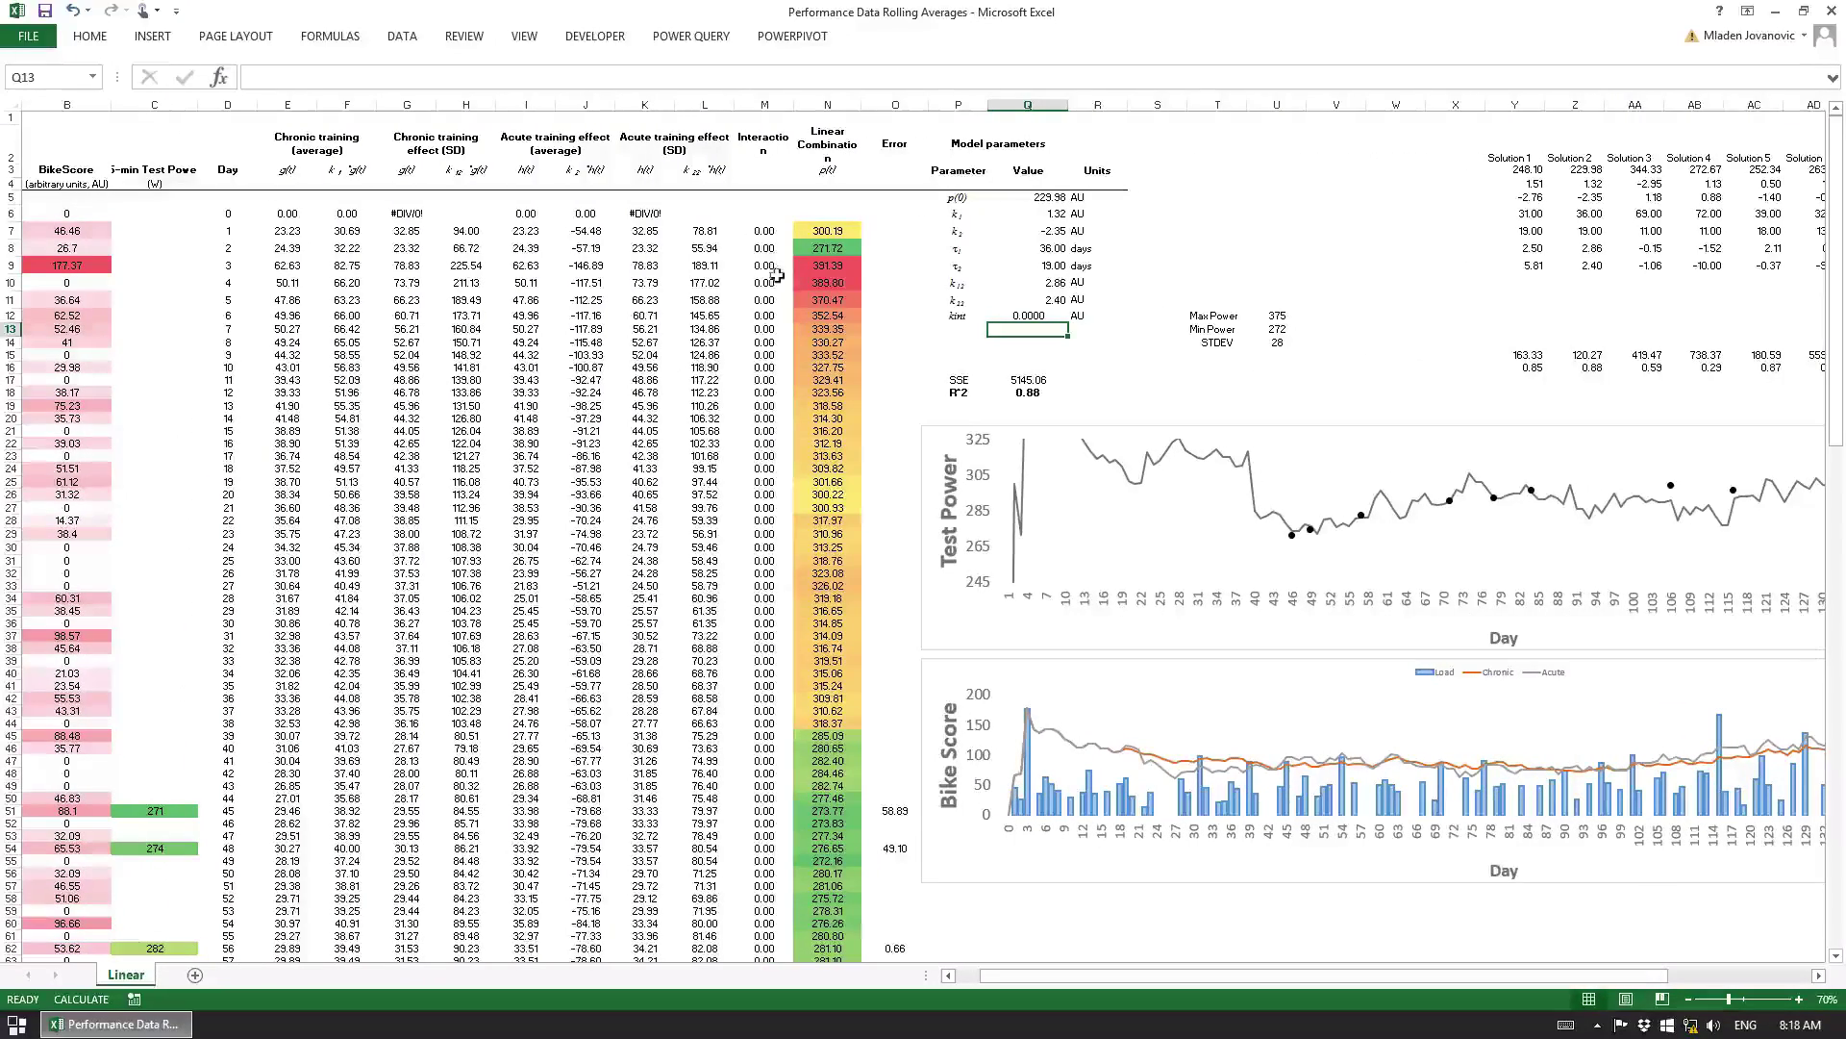
left_click(281, 356)
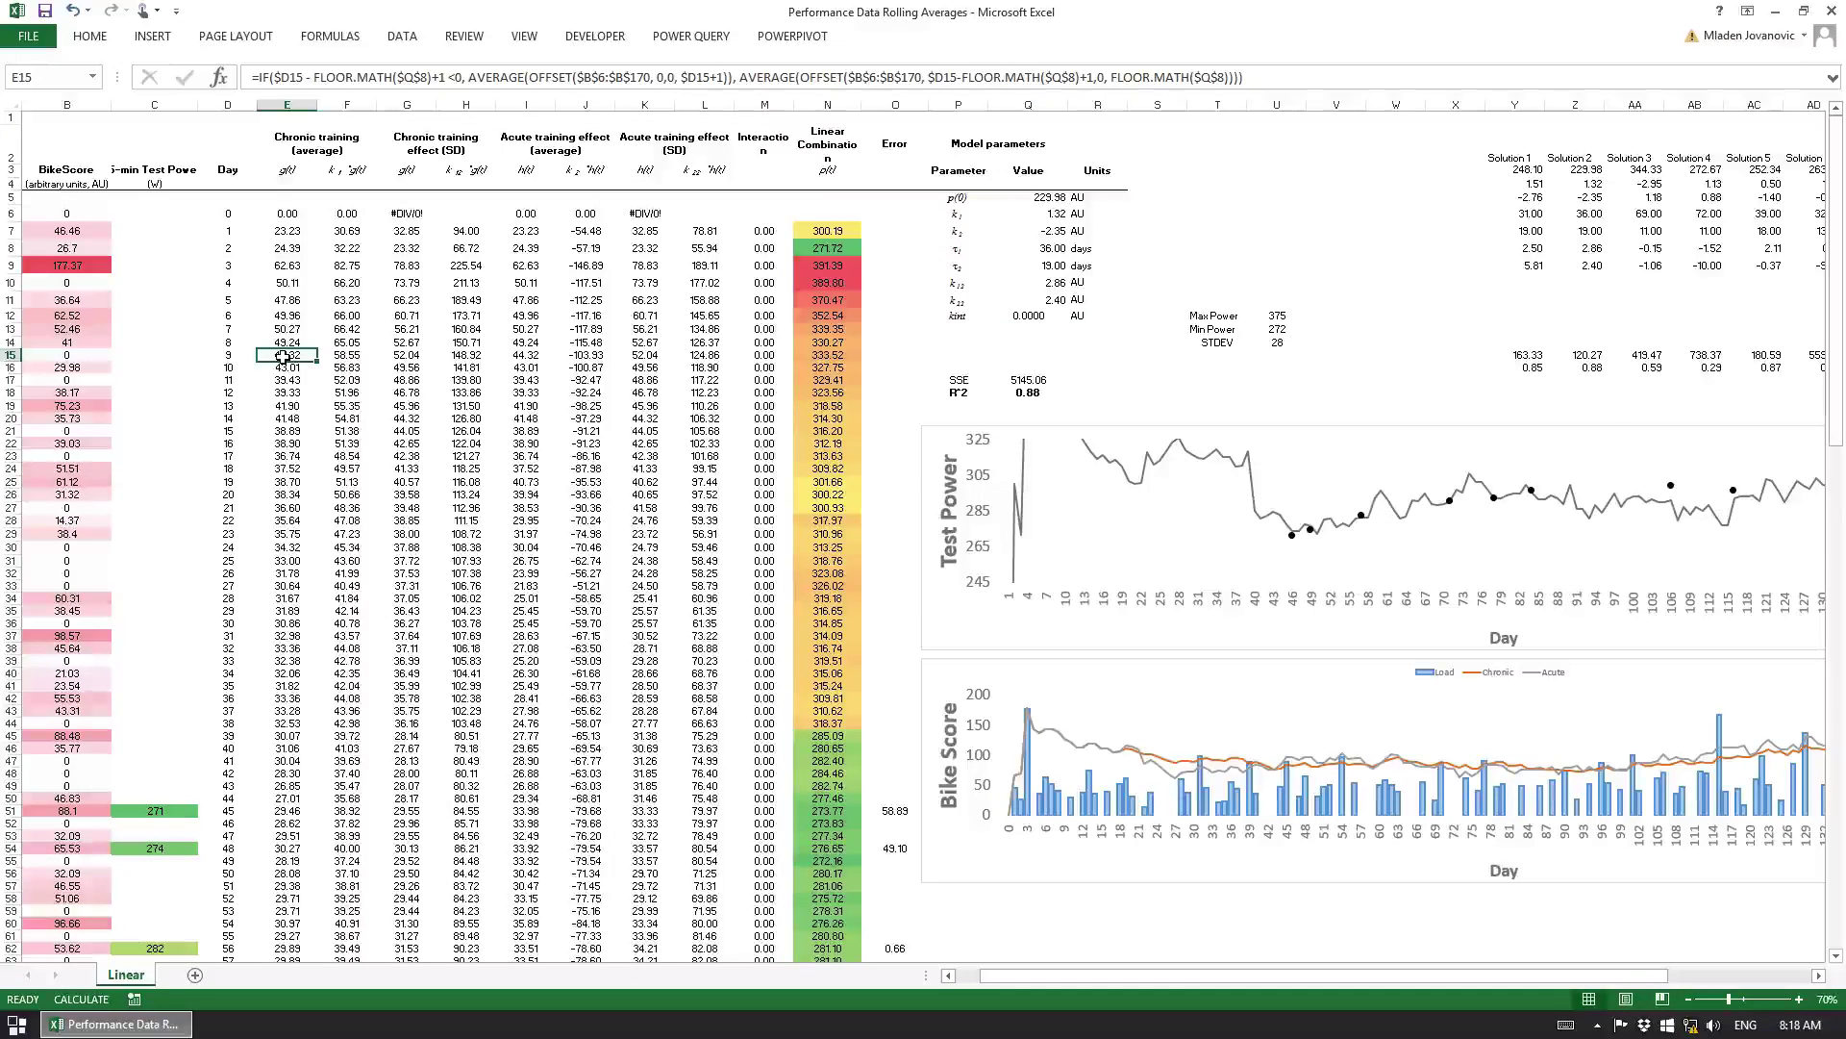
left_click(1049, 249)
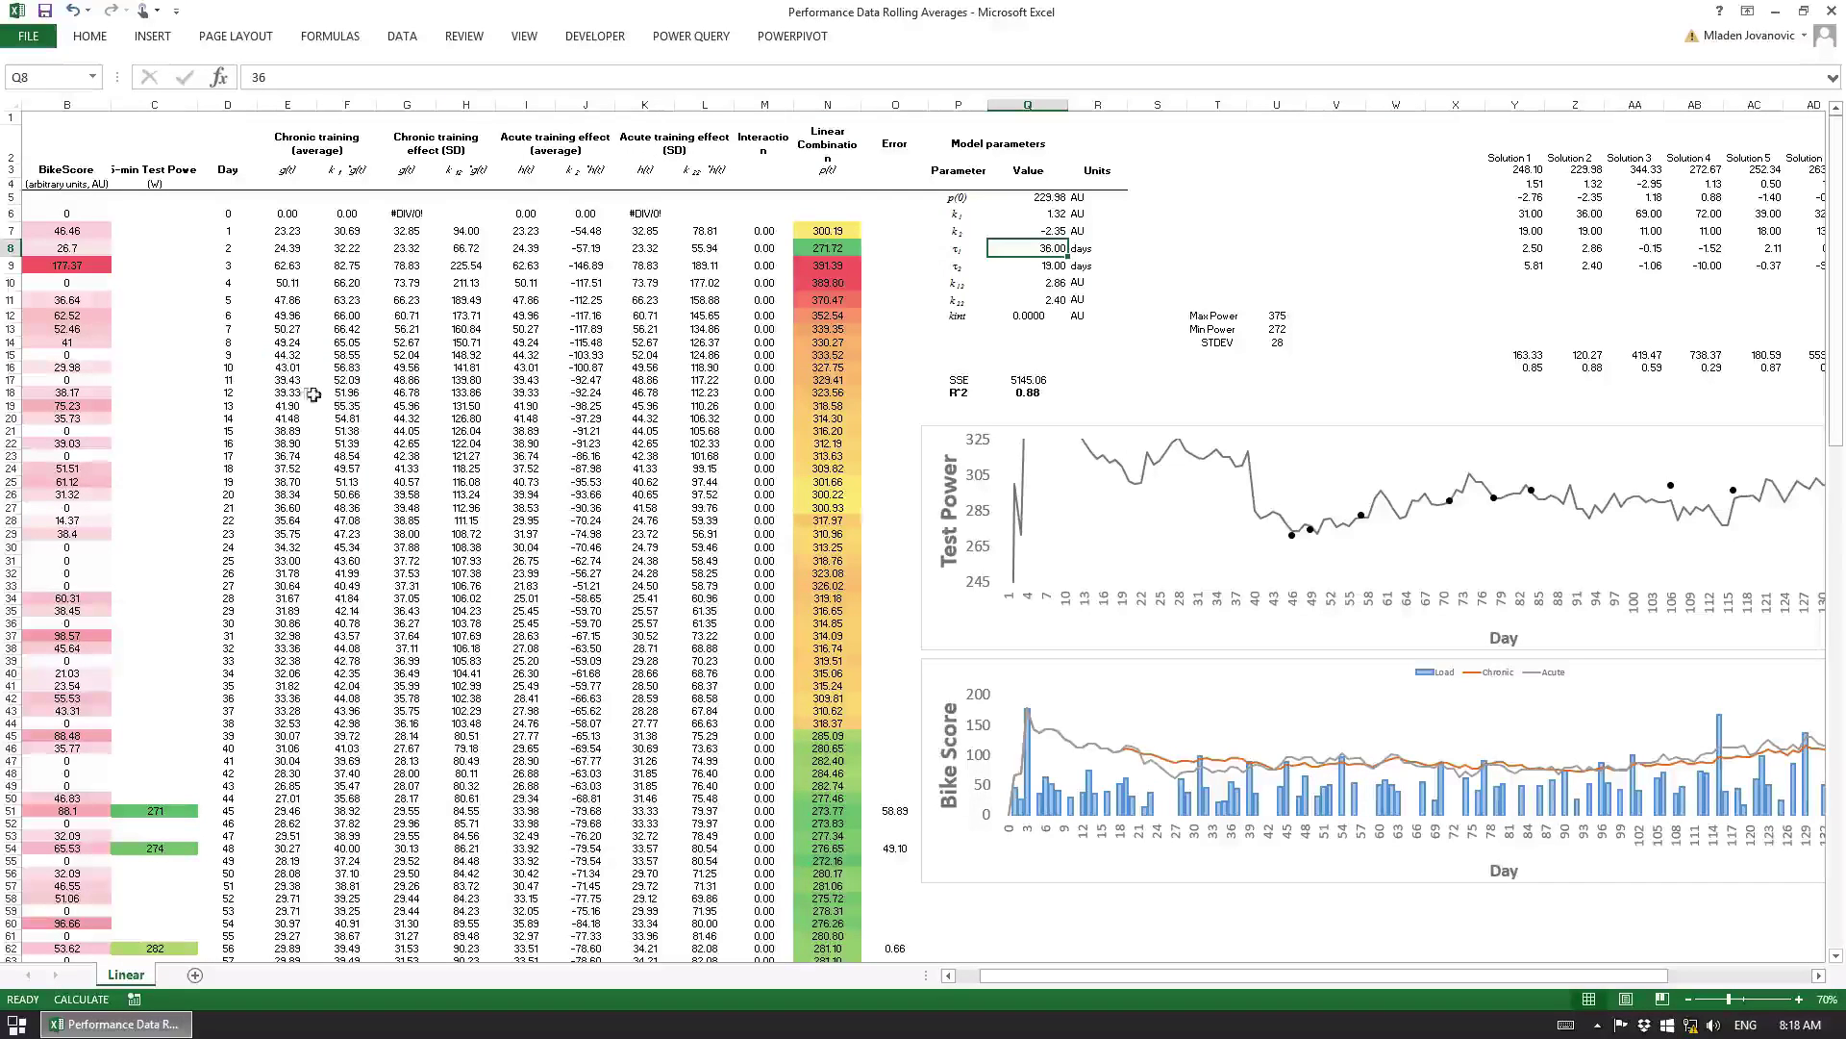
left_click(286, 534)
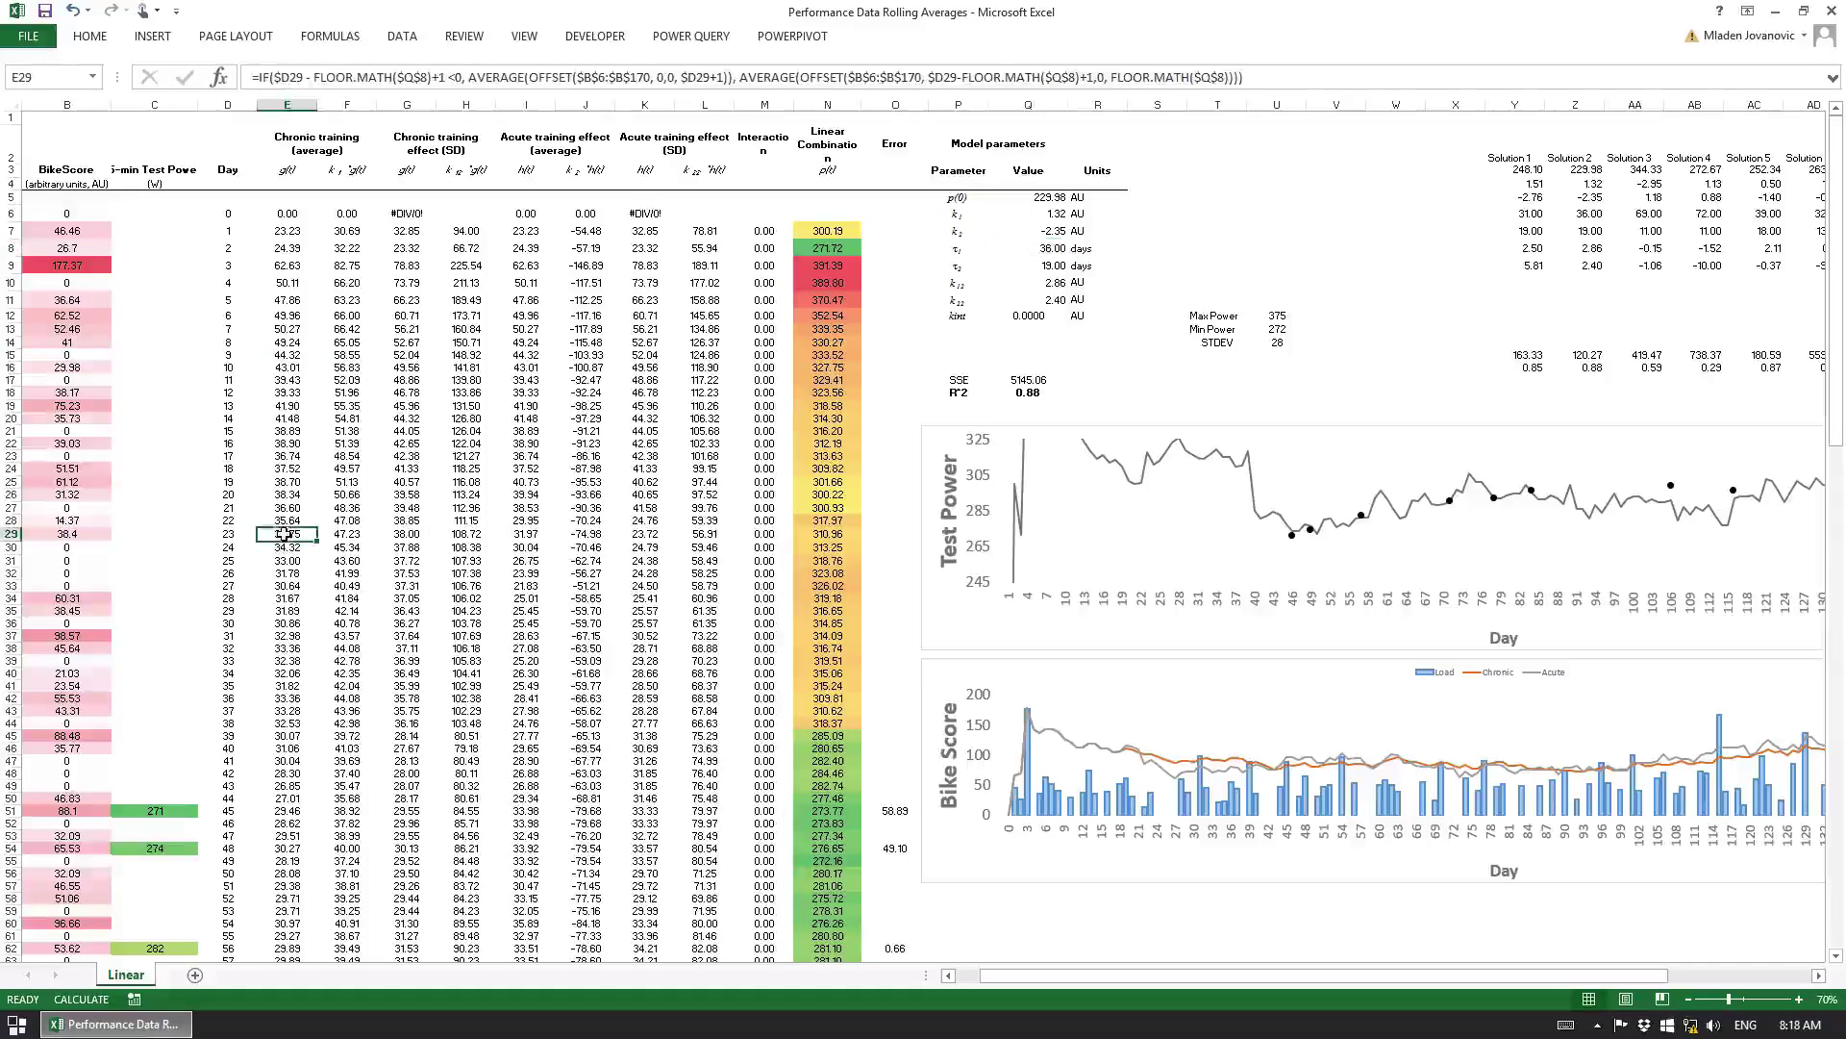
left_click(286, 456)
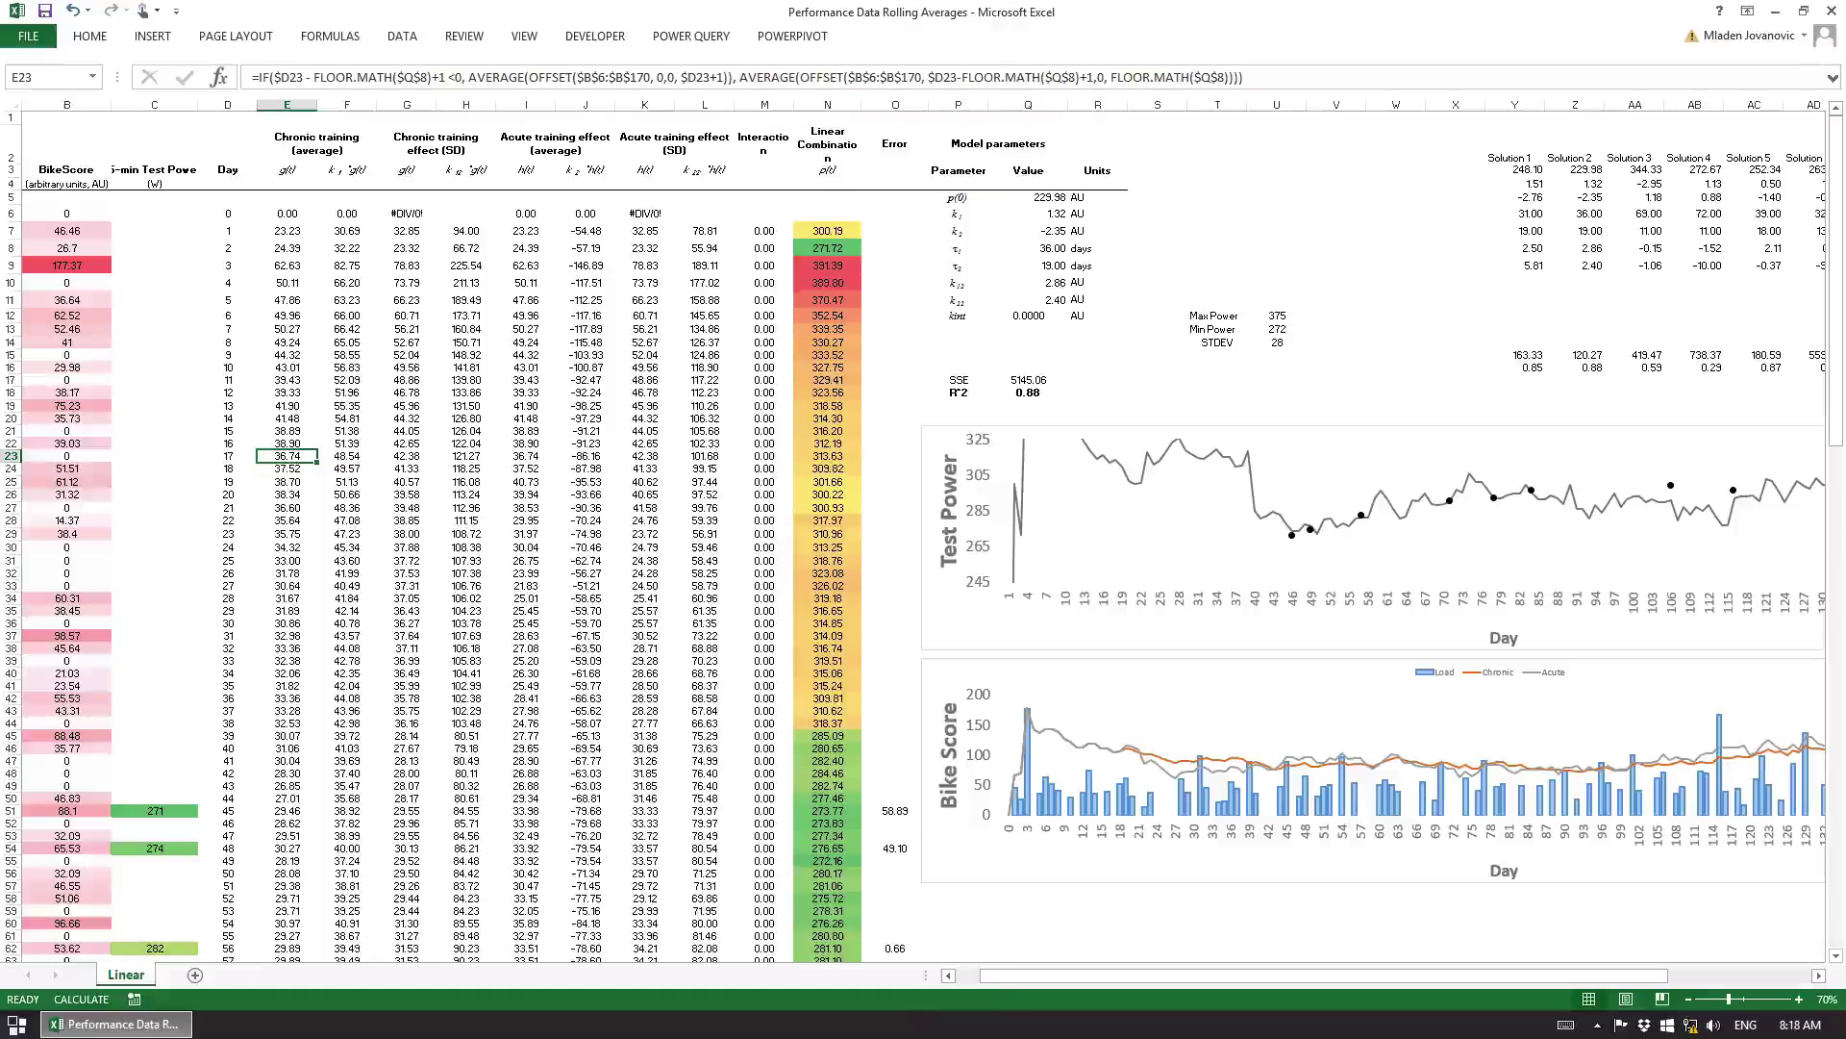
left_click_drag(1005, 978, 955, 978)
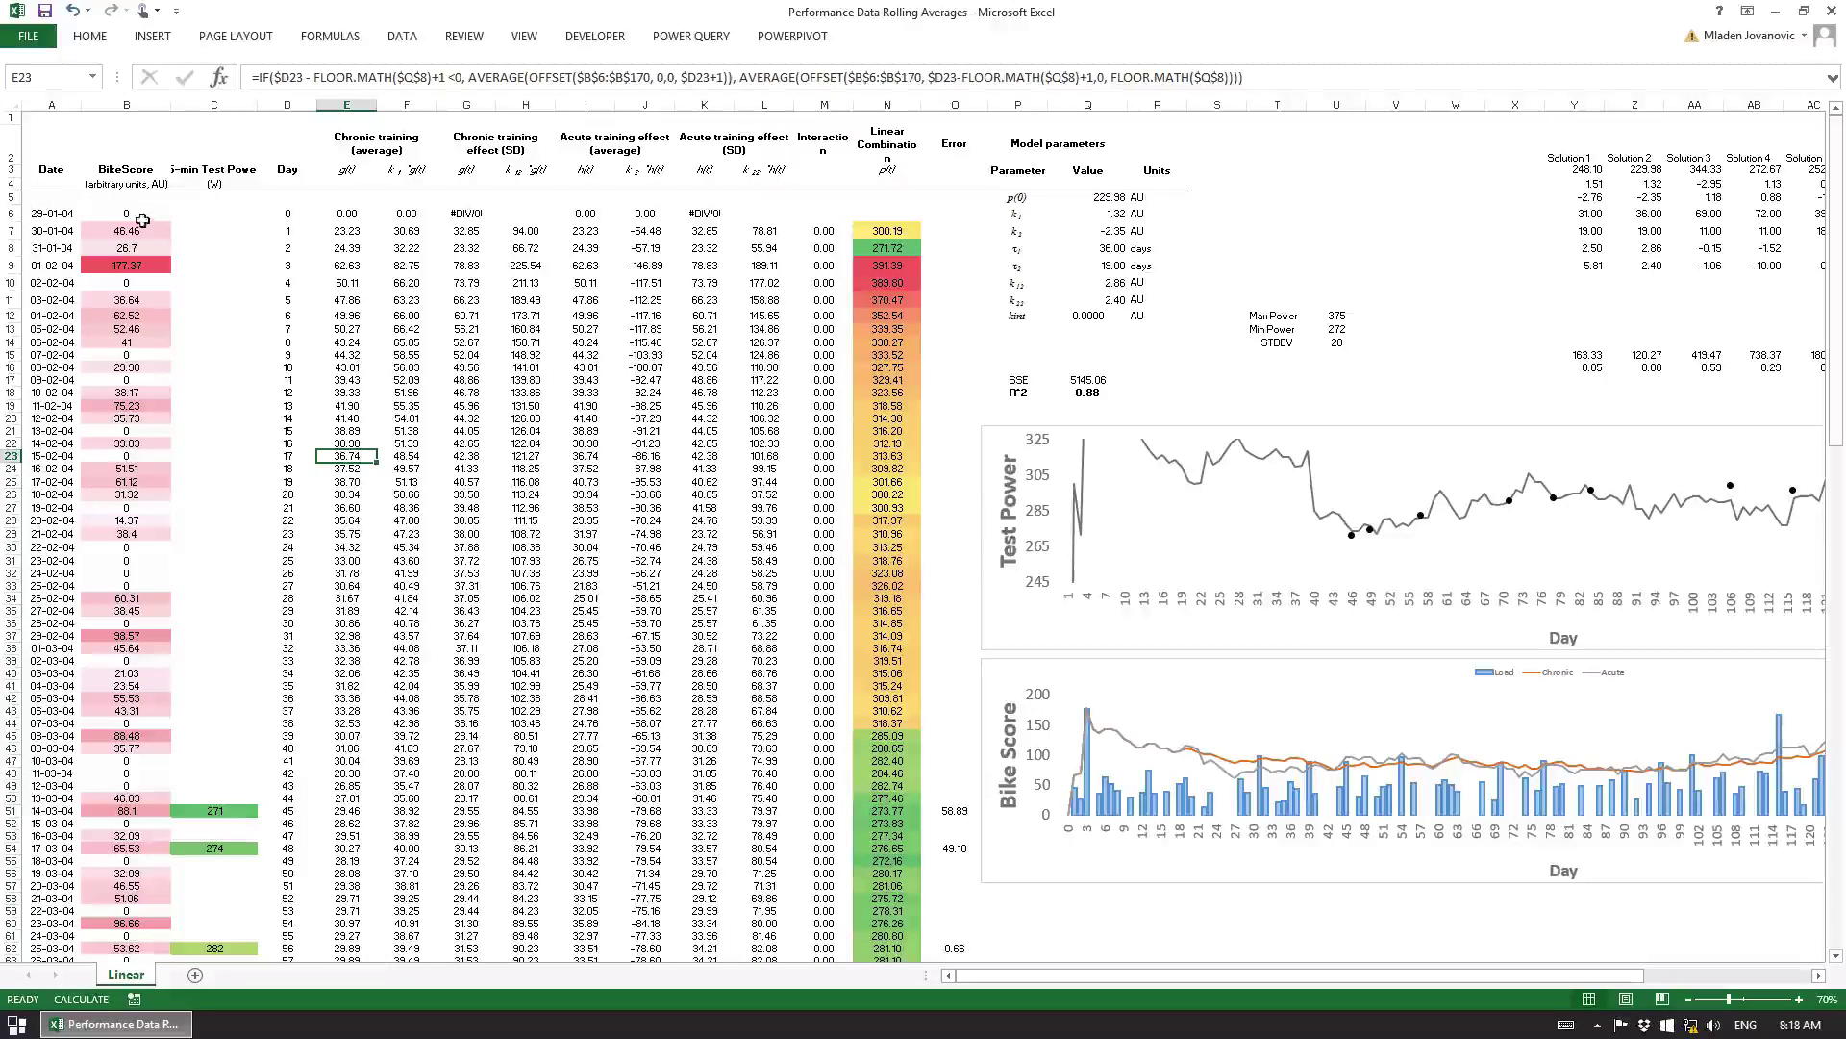
Step: Inspect the BikeScore values in B6:B23, the linear combination formula in N18 and the Max Power formula in U12 alongside the Test Power chart
left_click_drag(135, 215, 149, 462)
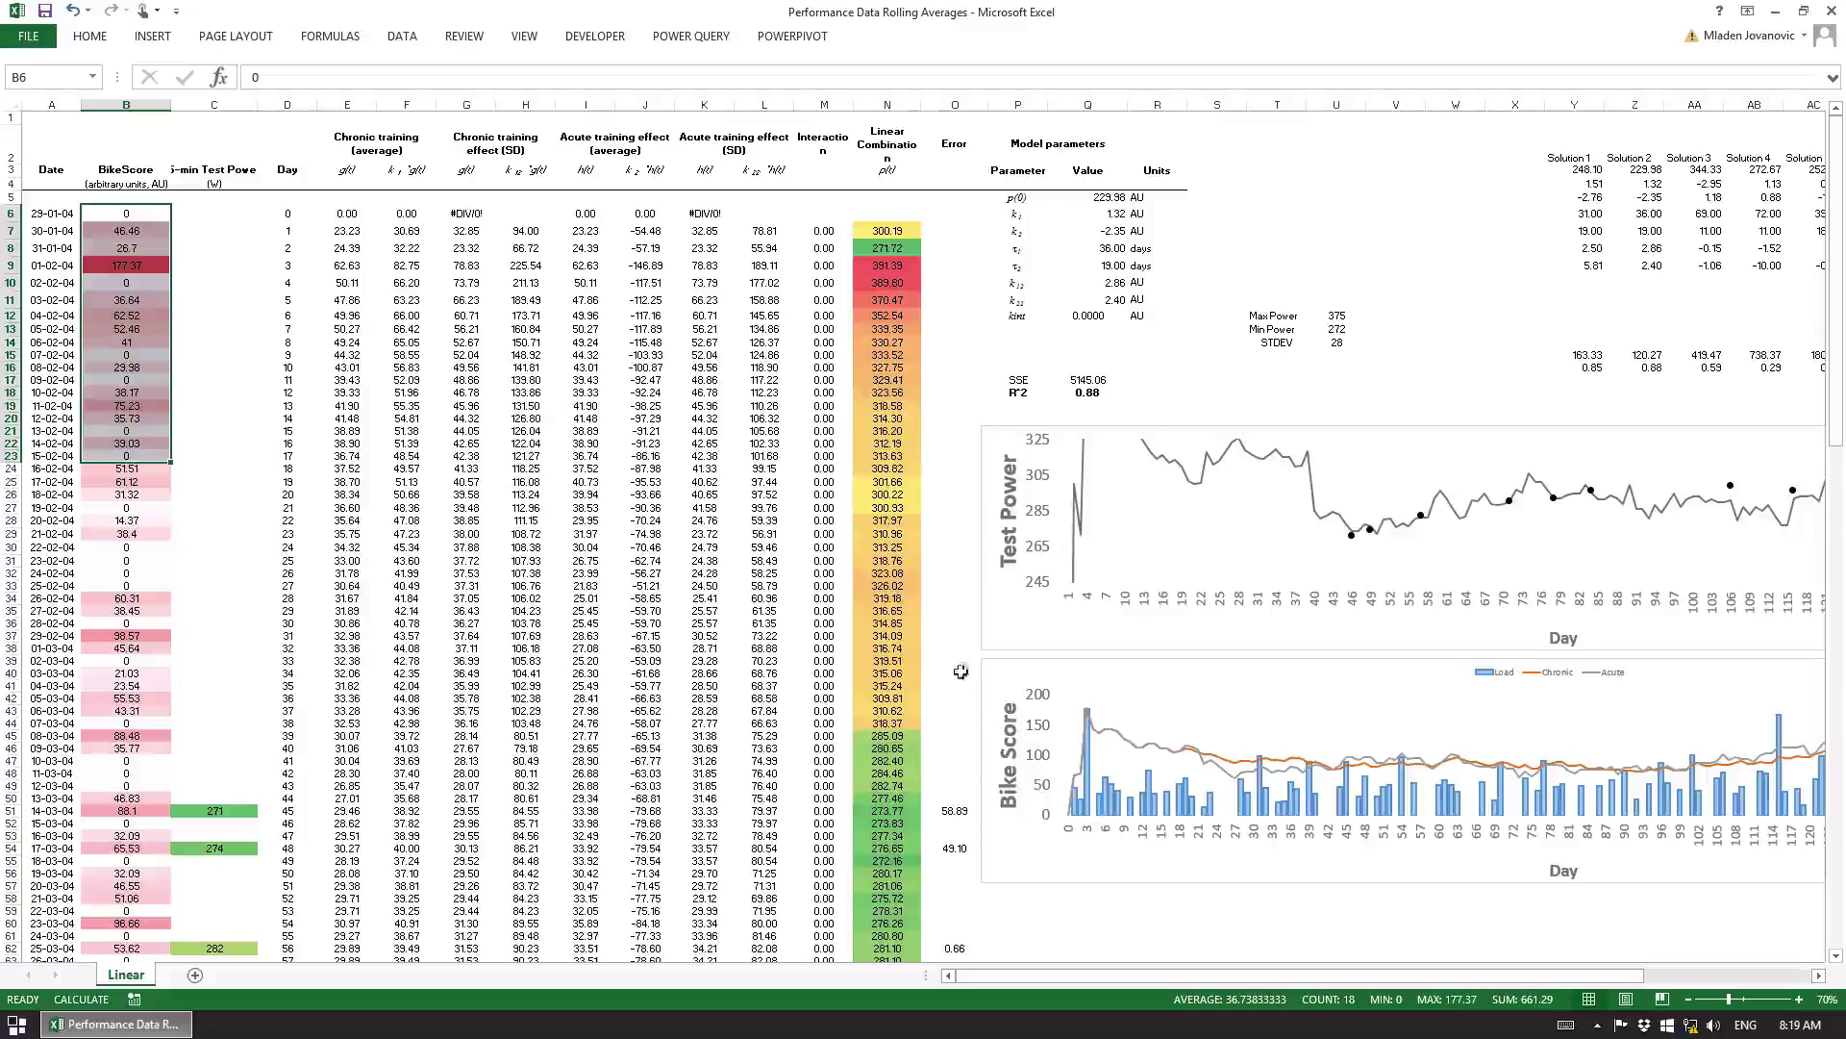
left_click(885, 391)
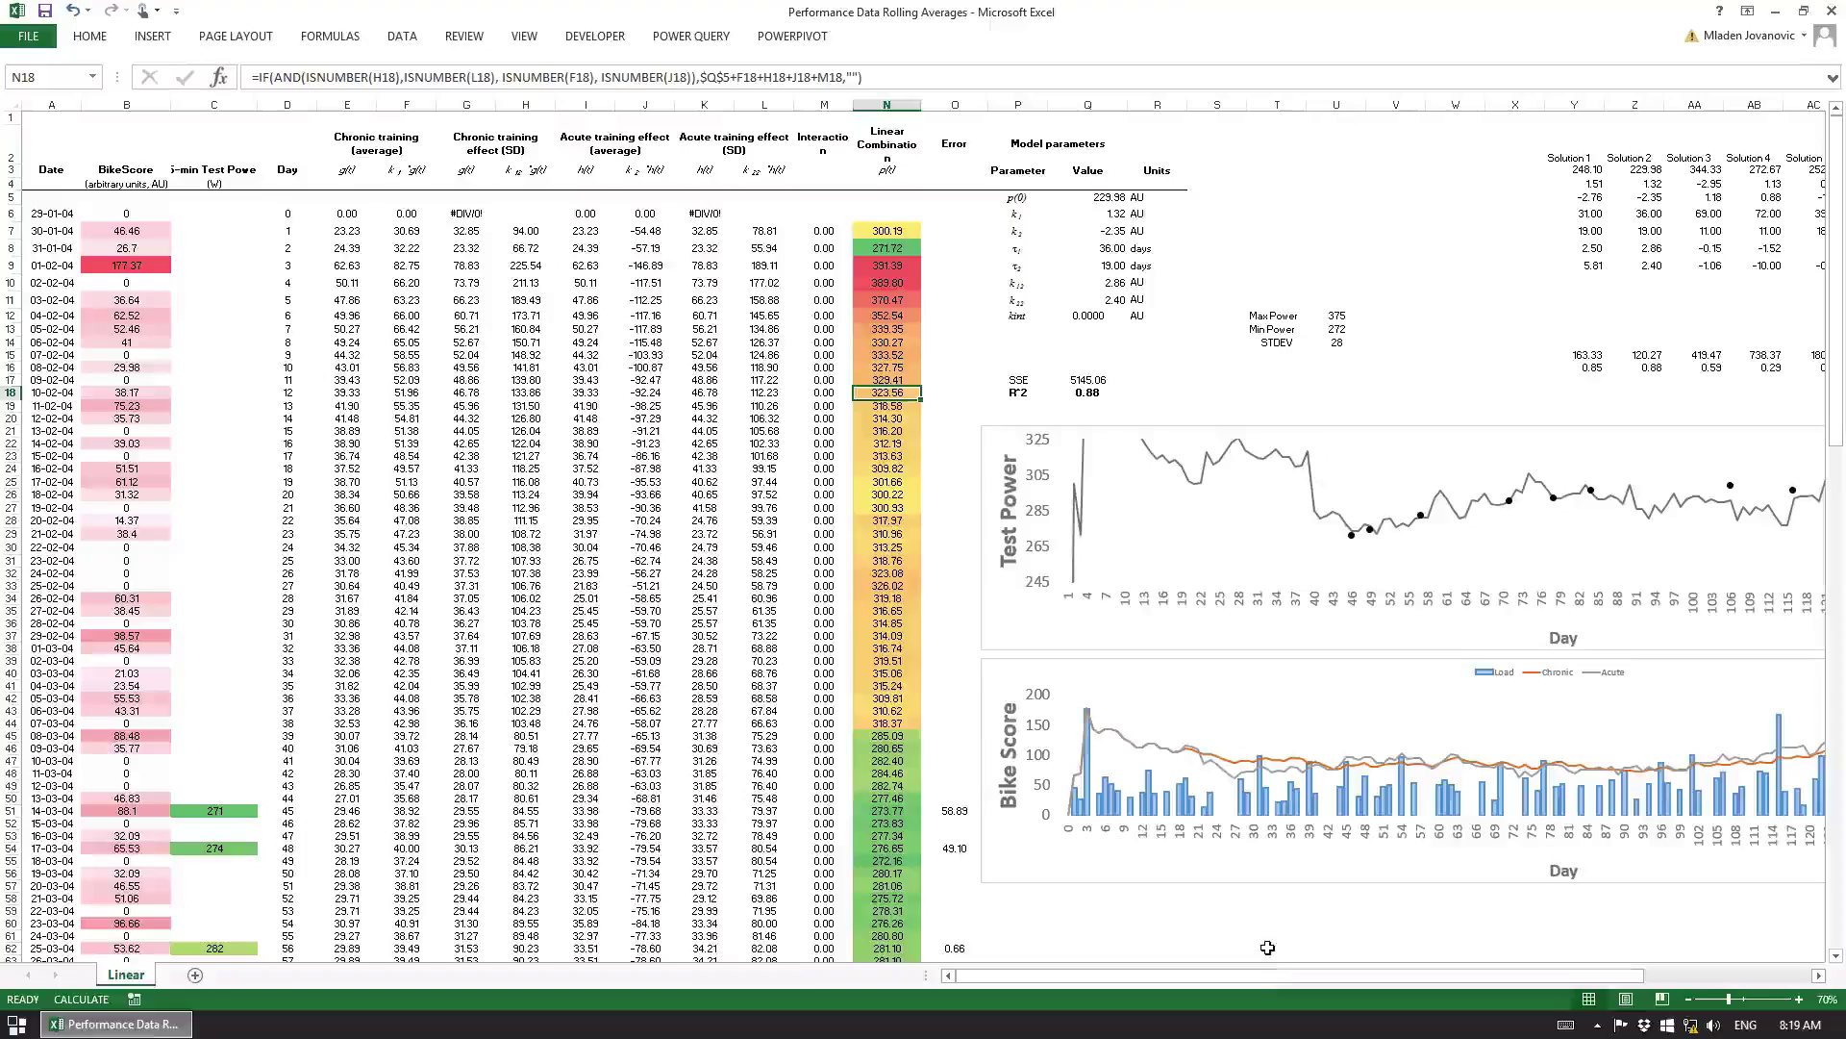
left_click_drag(1242, 986, 1265, 983)
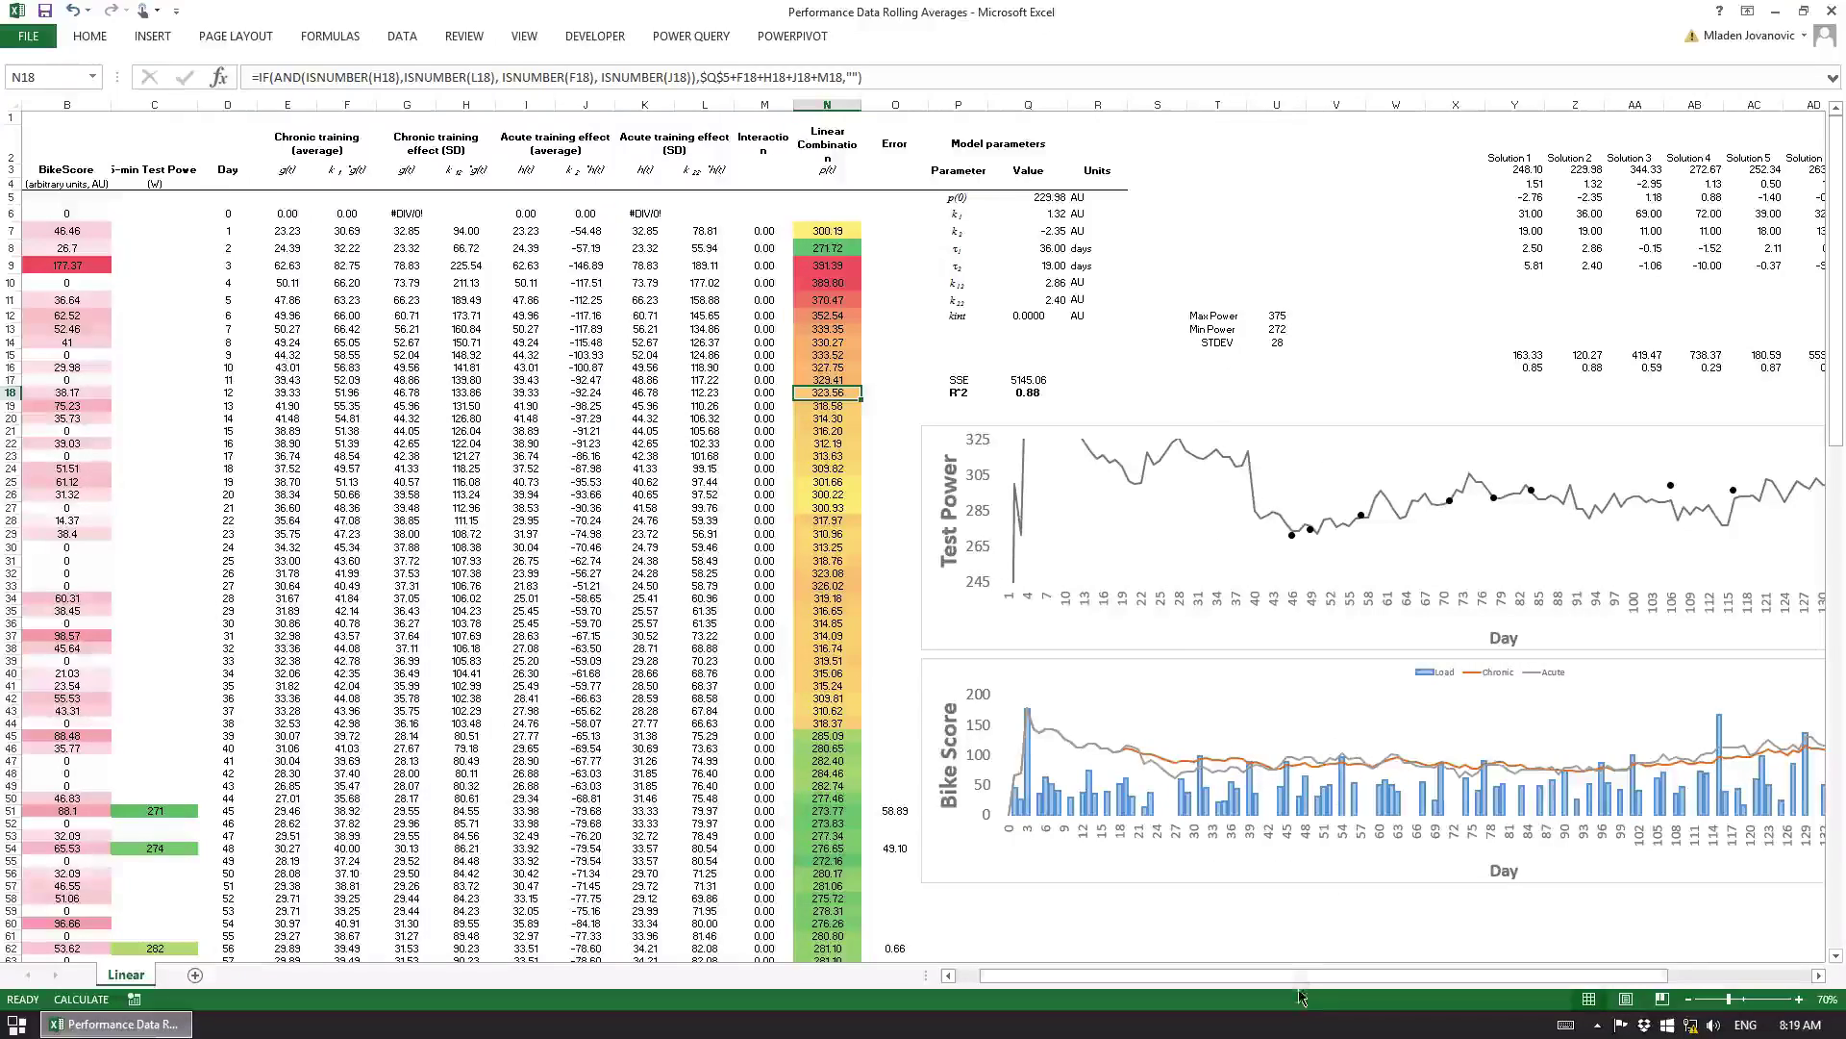
left_click_drag(1307, 979, 1356, 977)
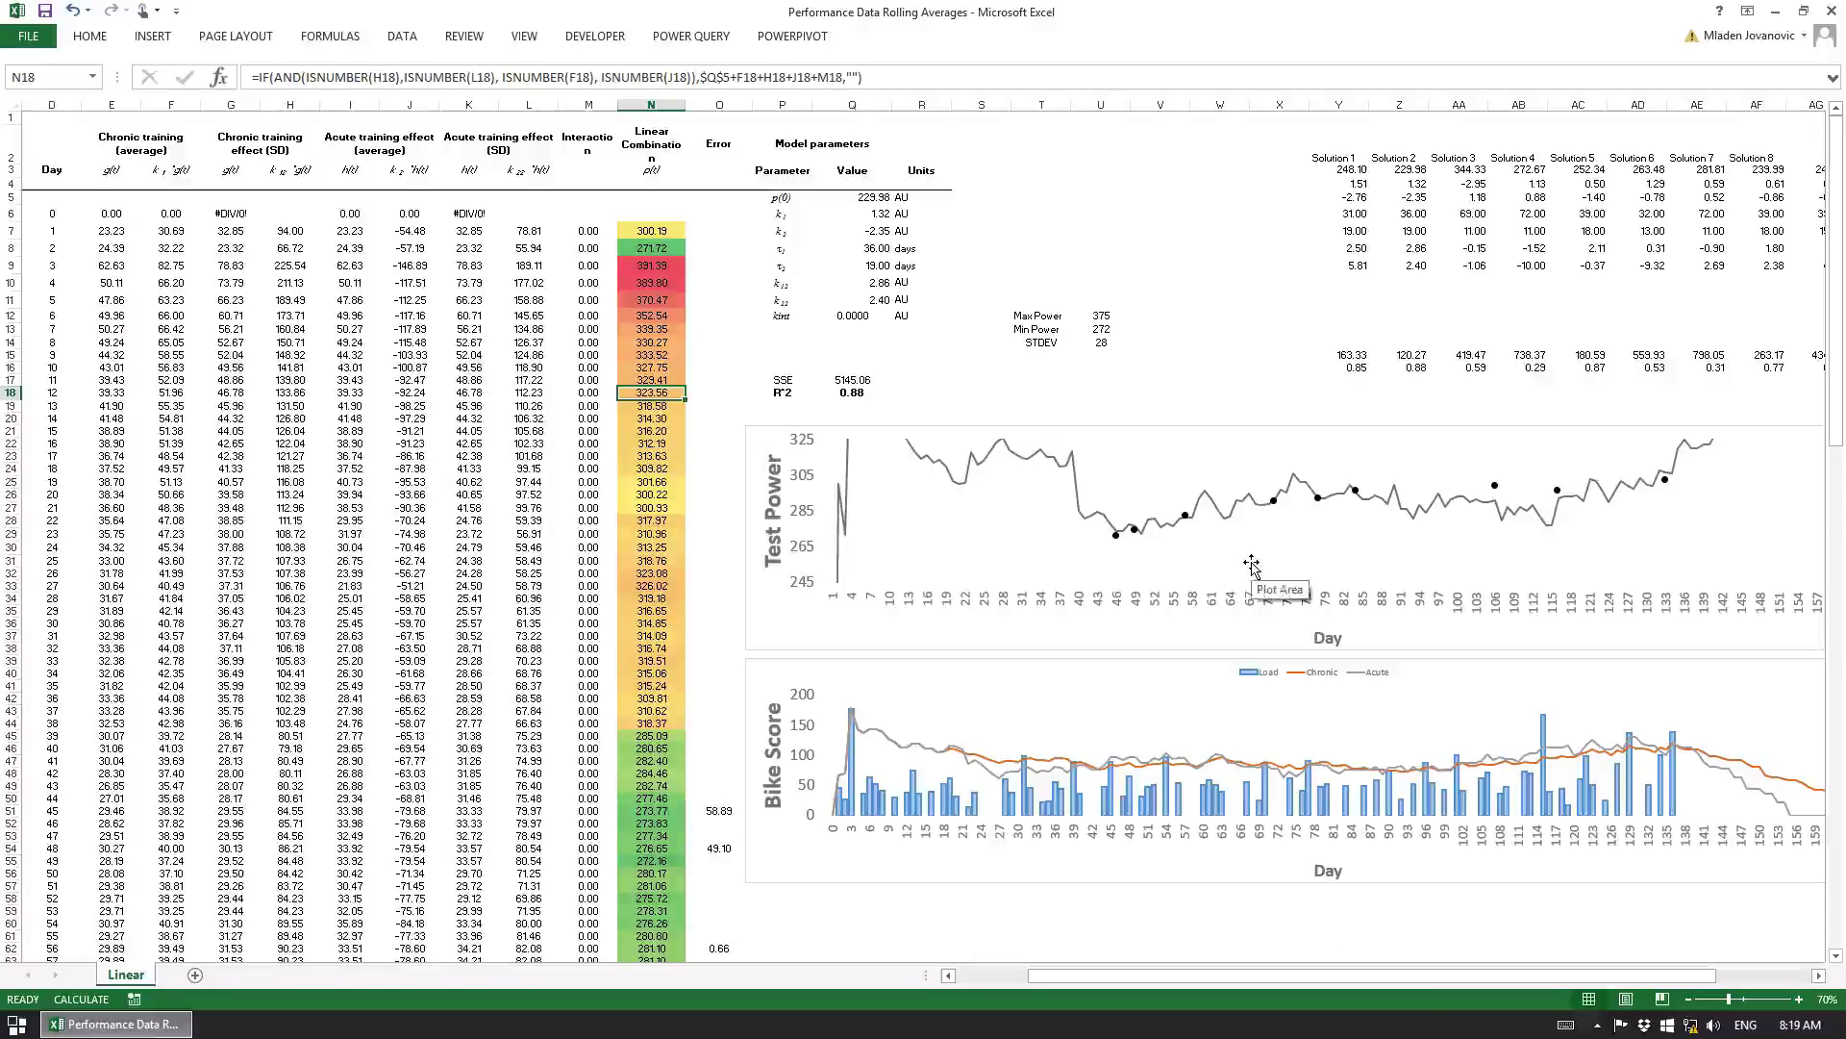
left_click(1102, 316)
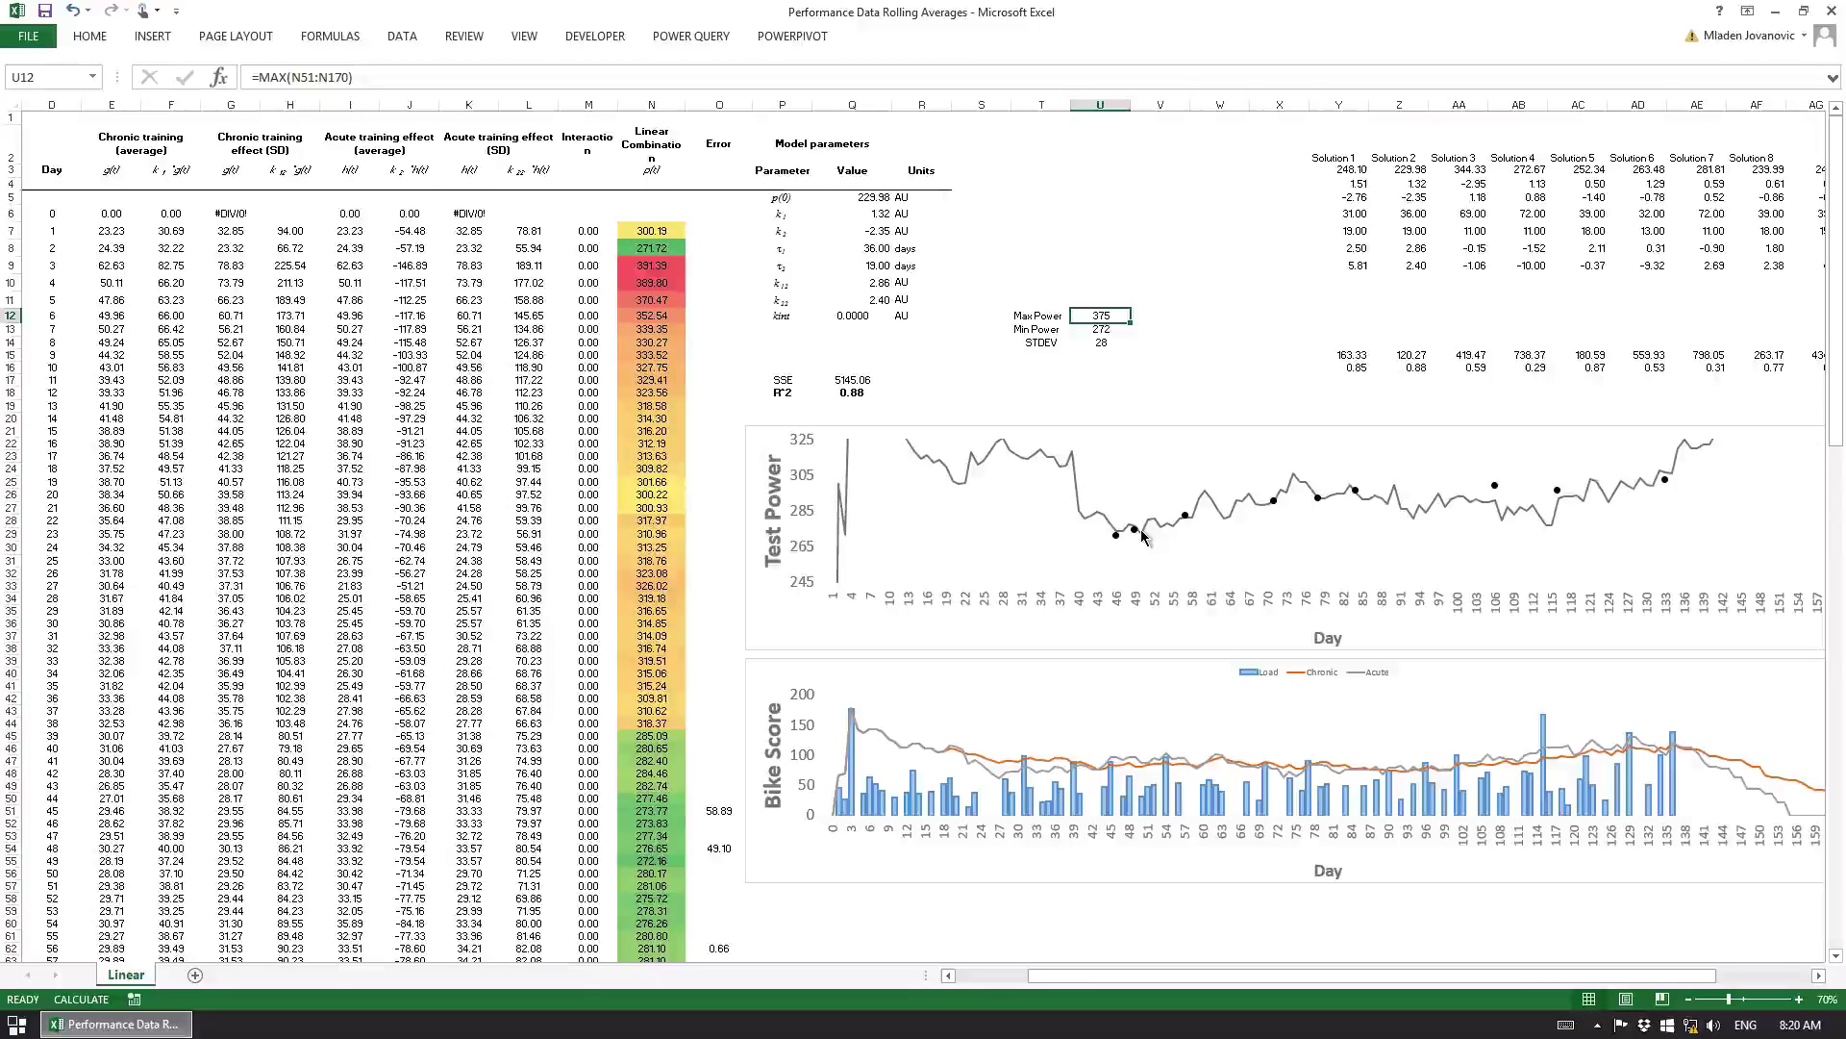
mouse_move(1144, 537)
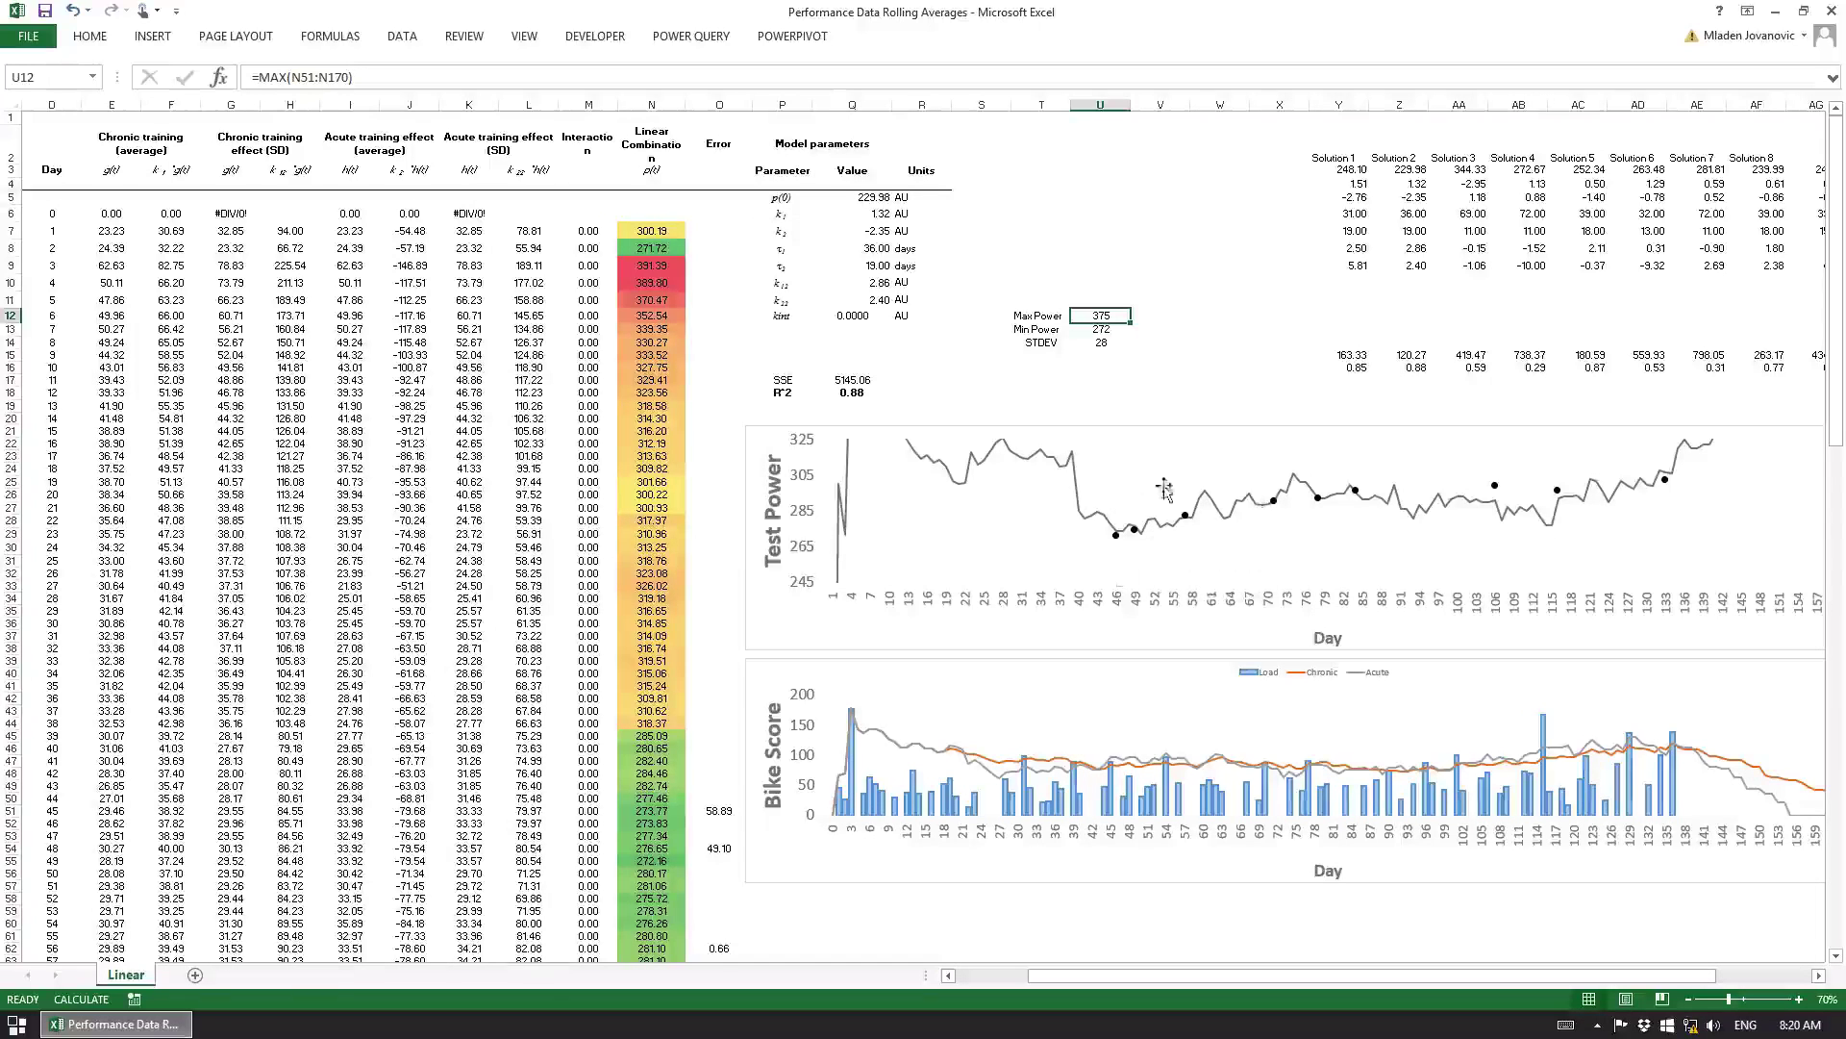
mouse_move(1234, 518)
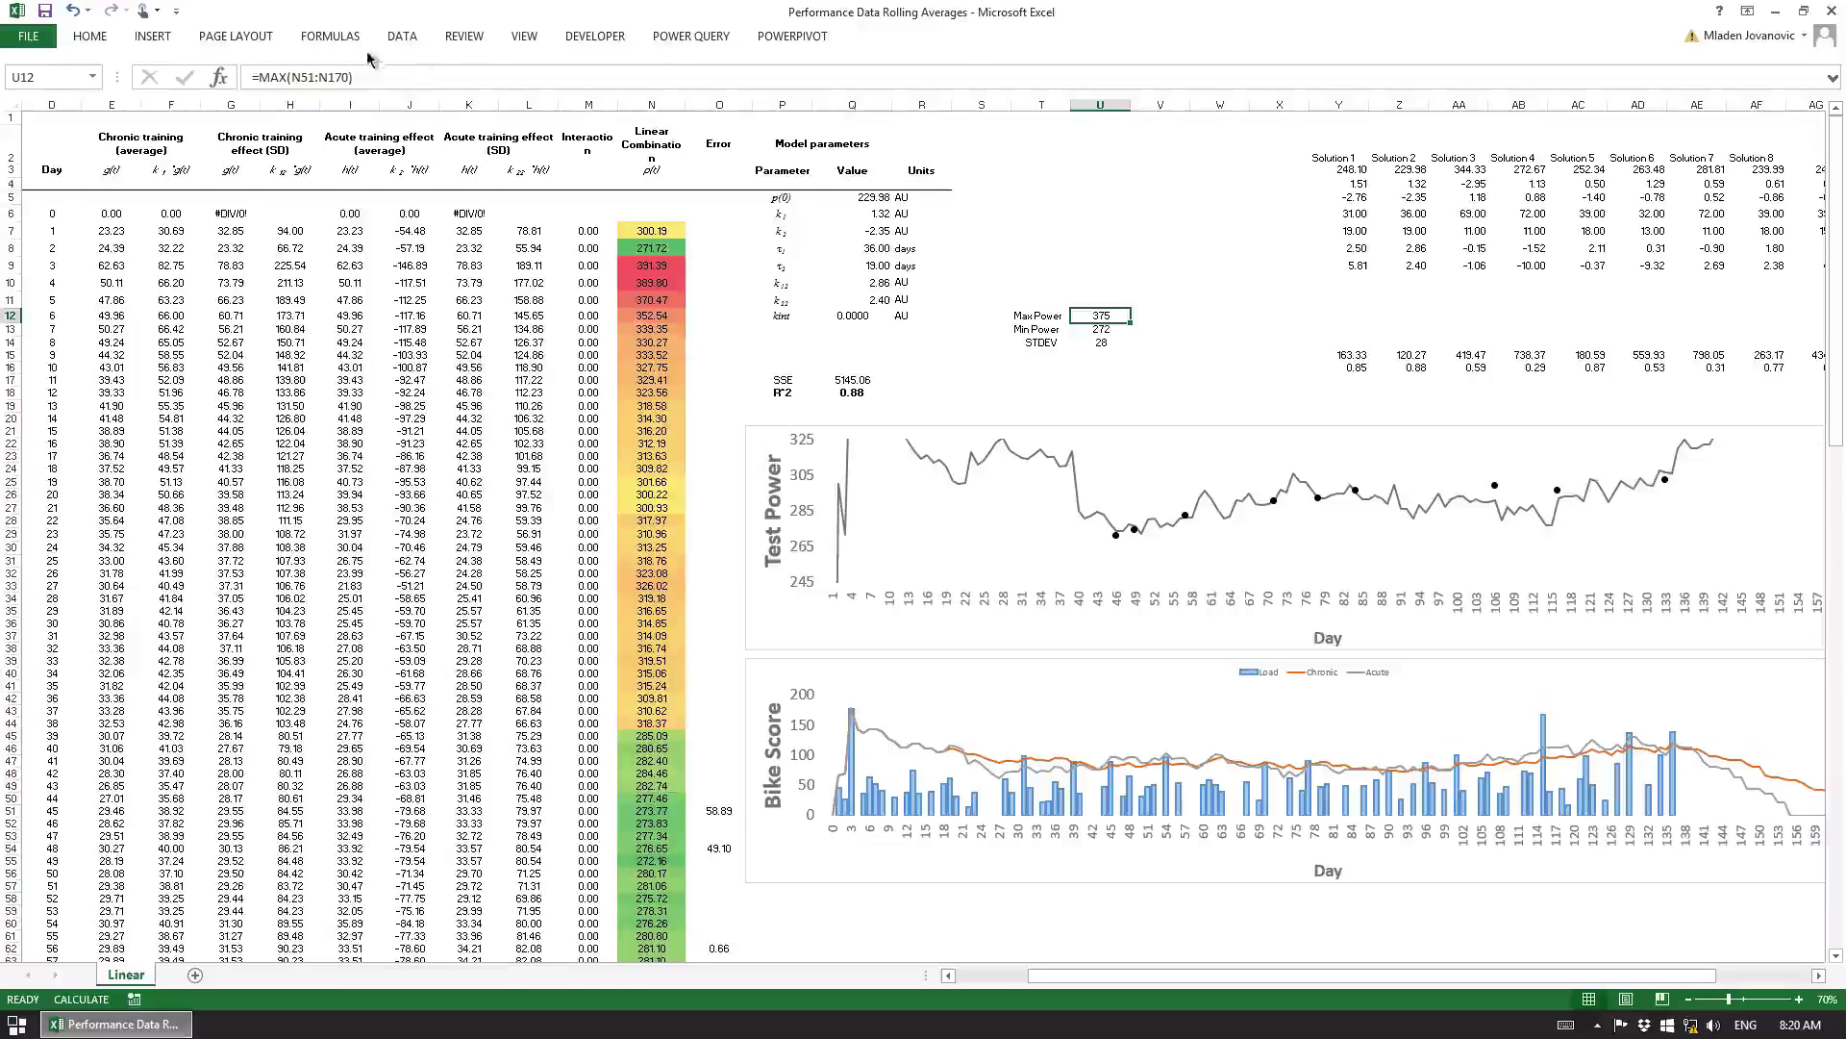
Step: Review the Solver objective, variable cells and constraints, including the U12 <= 320 power limit, and leave without solving
left_click(400, 38)
left_click(1298, 63)
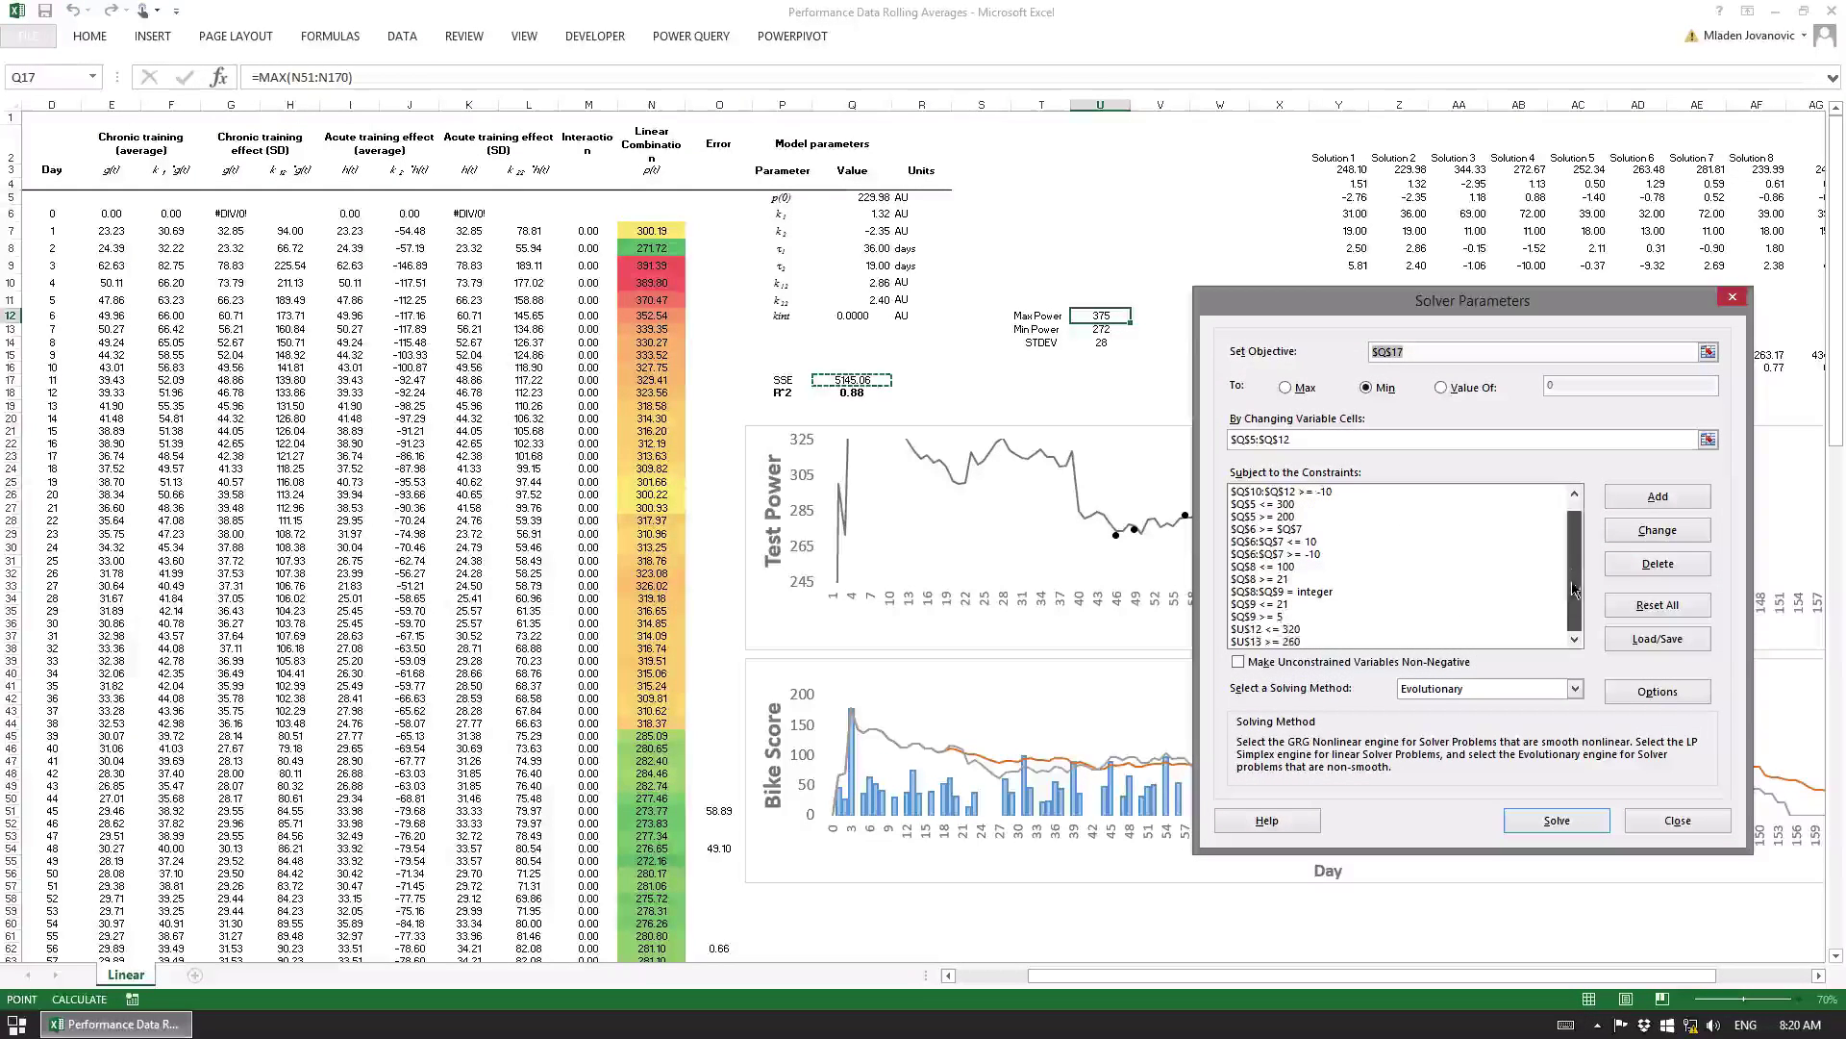
left_click_drag(1580, 535, 1580, 546)
left_click_drag(1482, 311, 1533, 158)
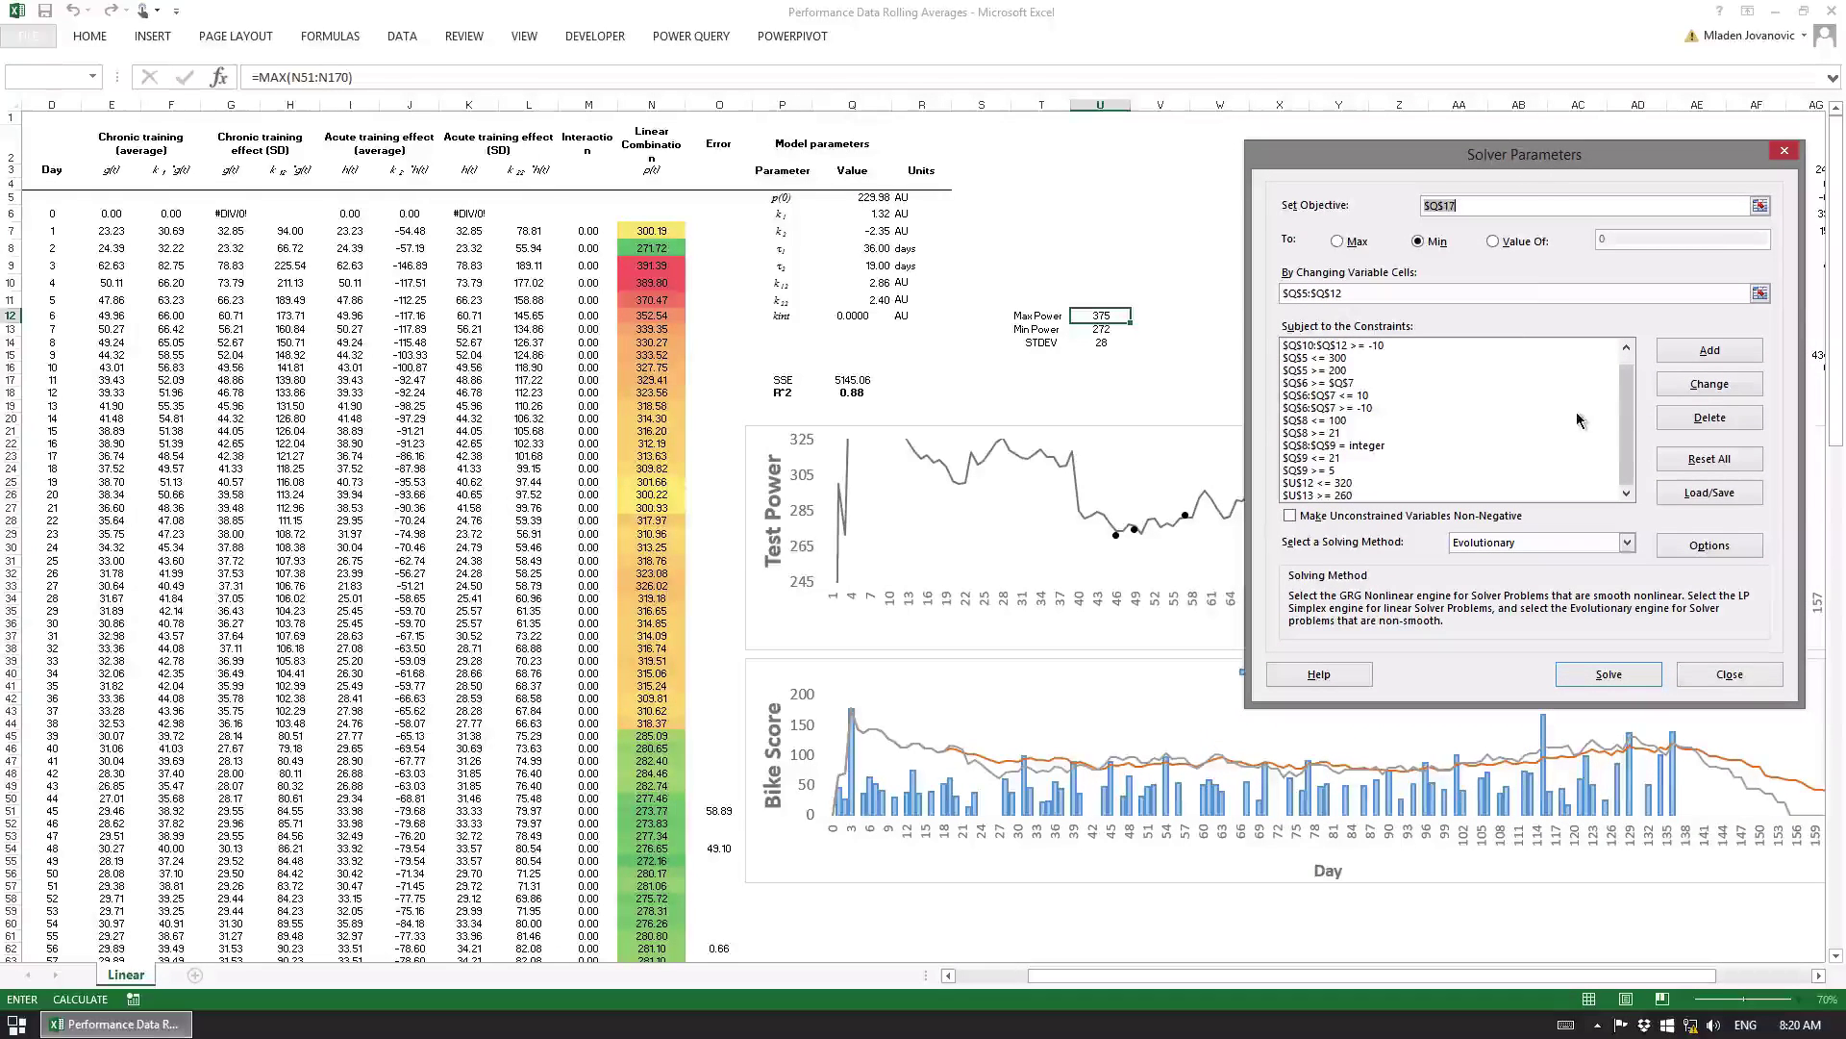
left_click(1313, 485)
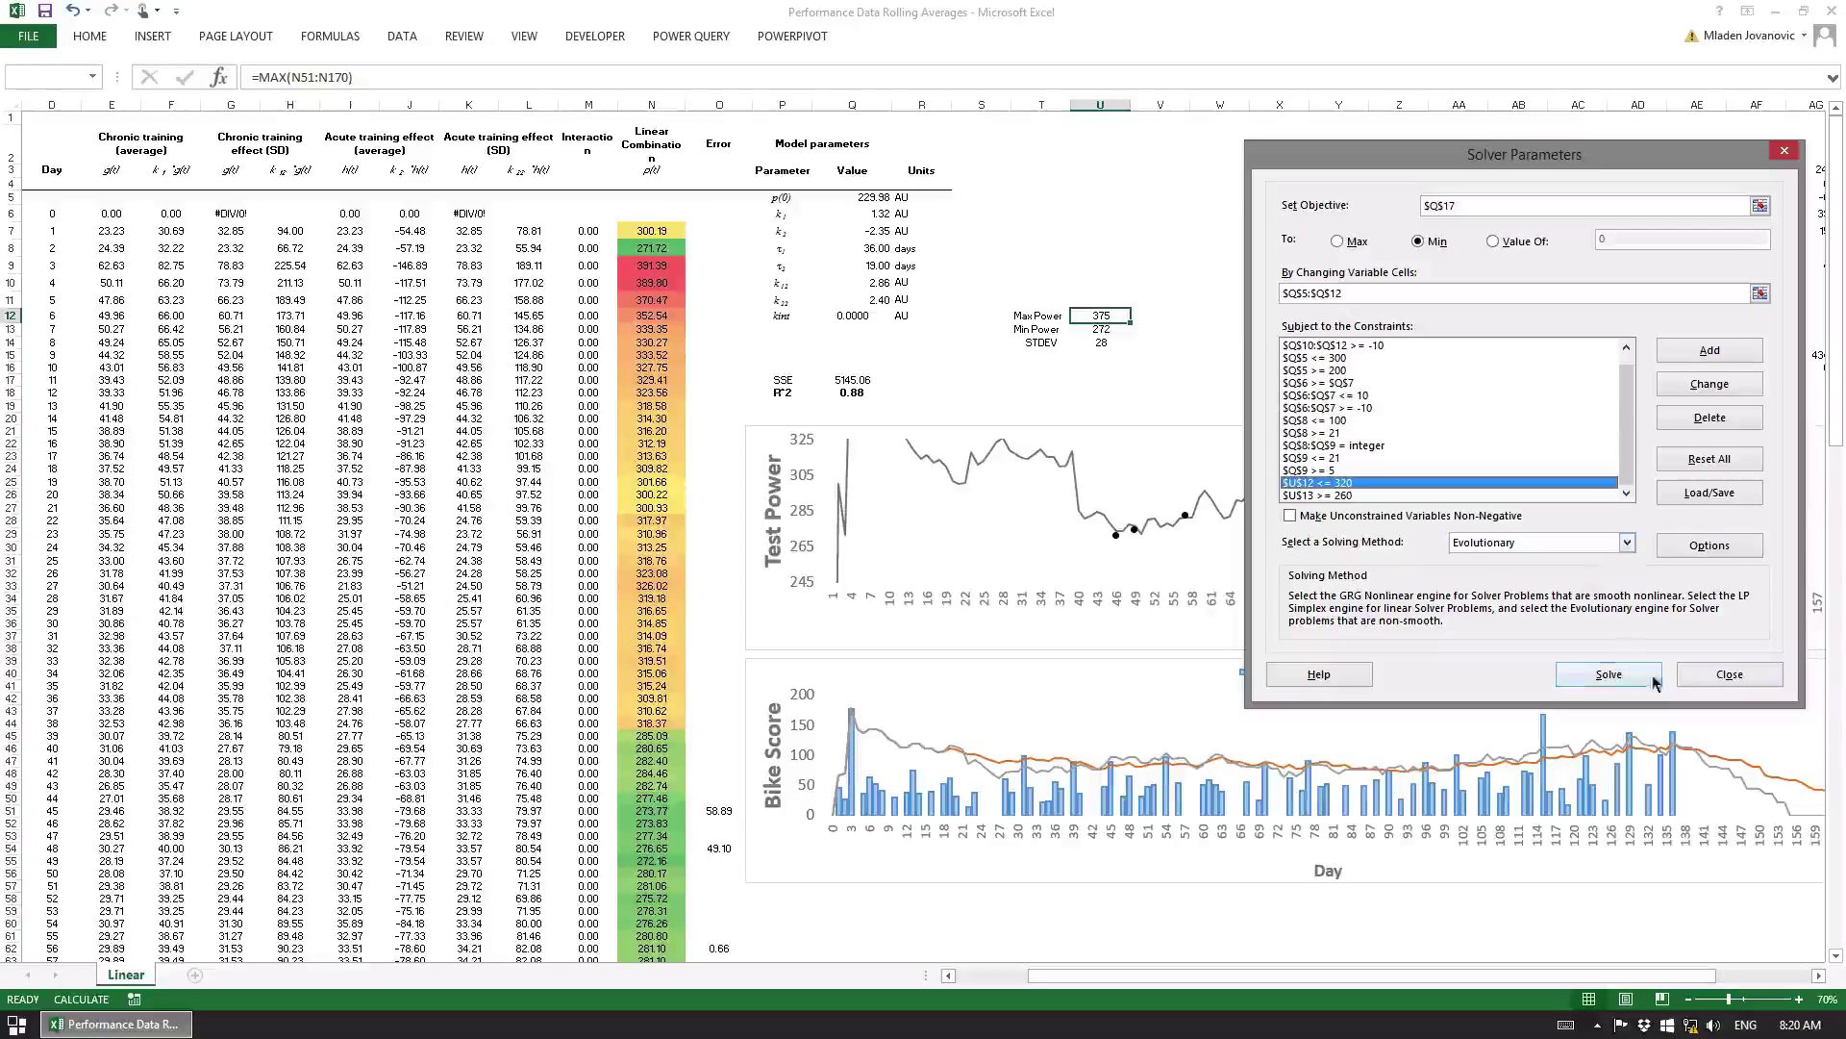
left_click(1720, 685)
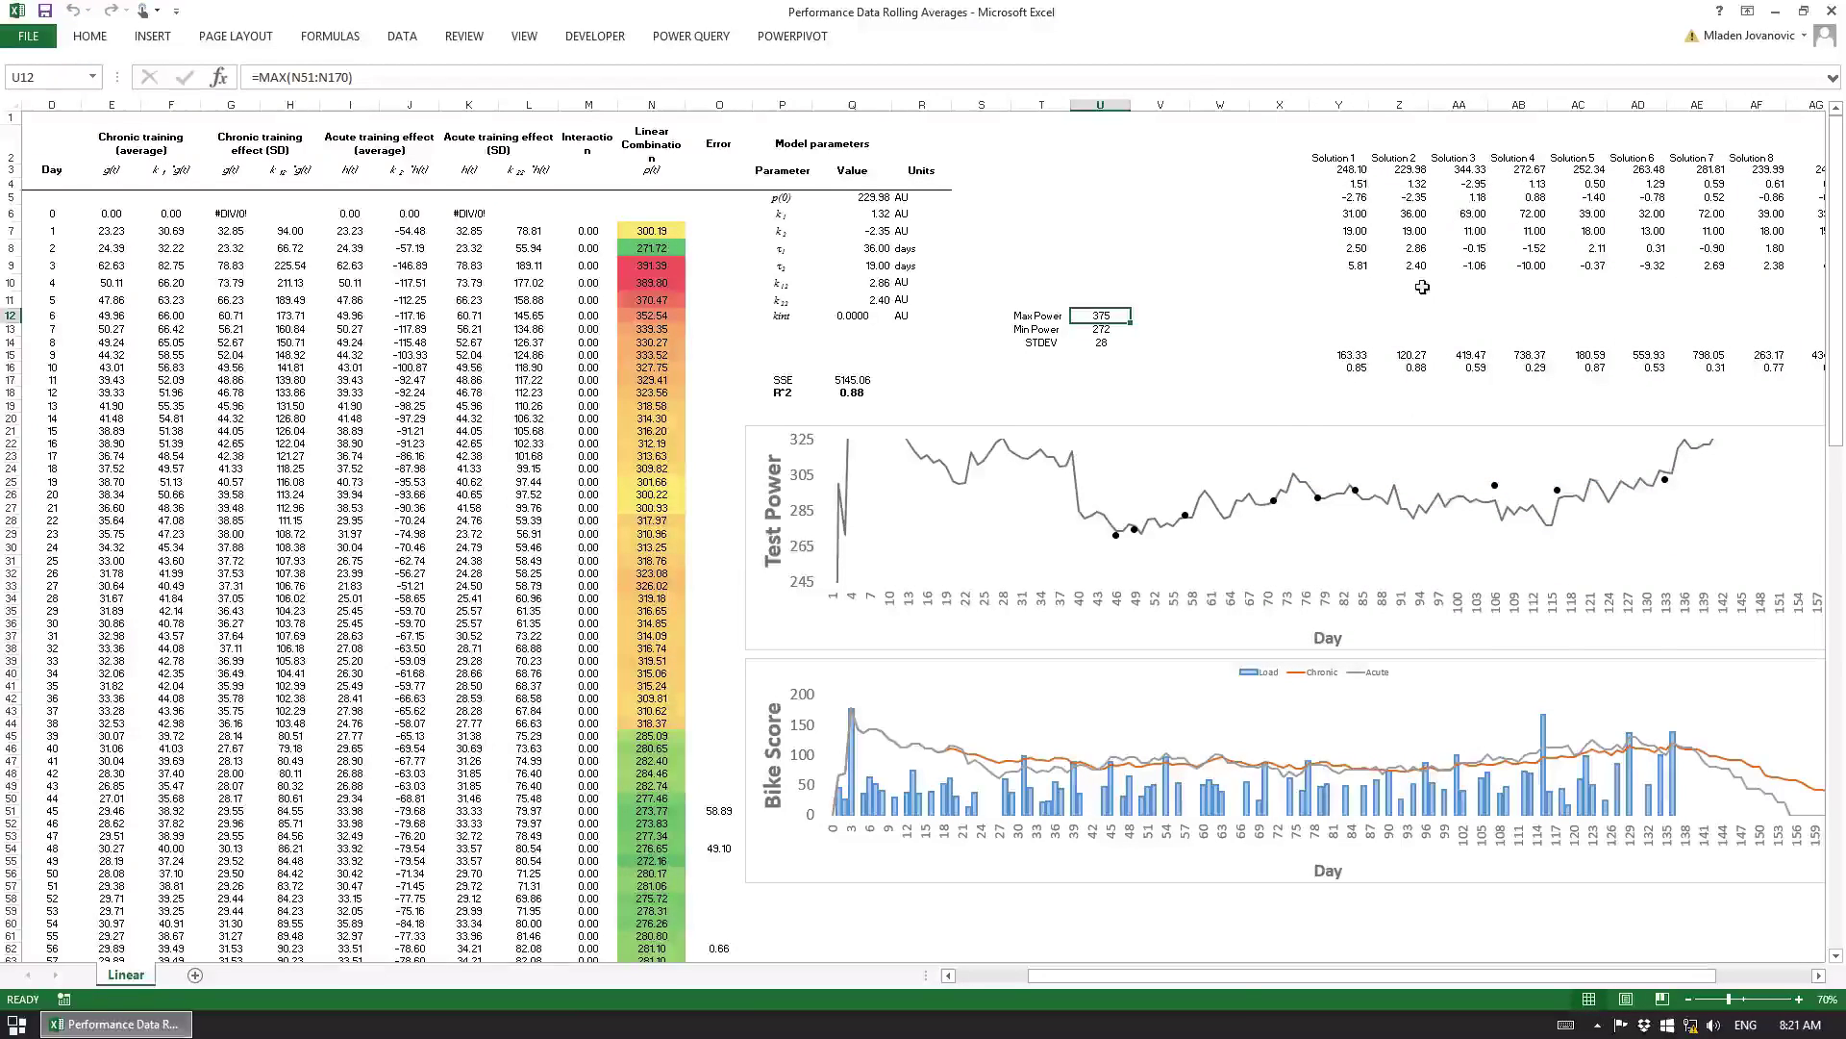
Step: Copy the Solution 3 parameter values from AA3:AA9 into the model parameters starting at Q5
left_click_drag(1472, 169, 1484, 279)
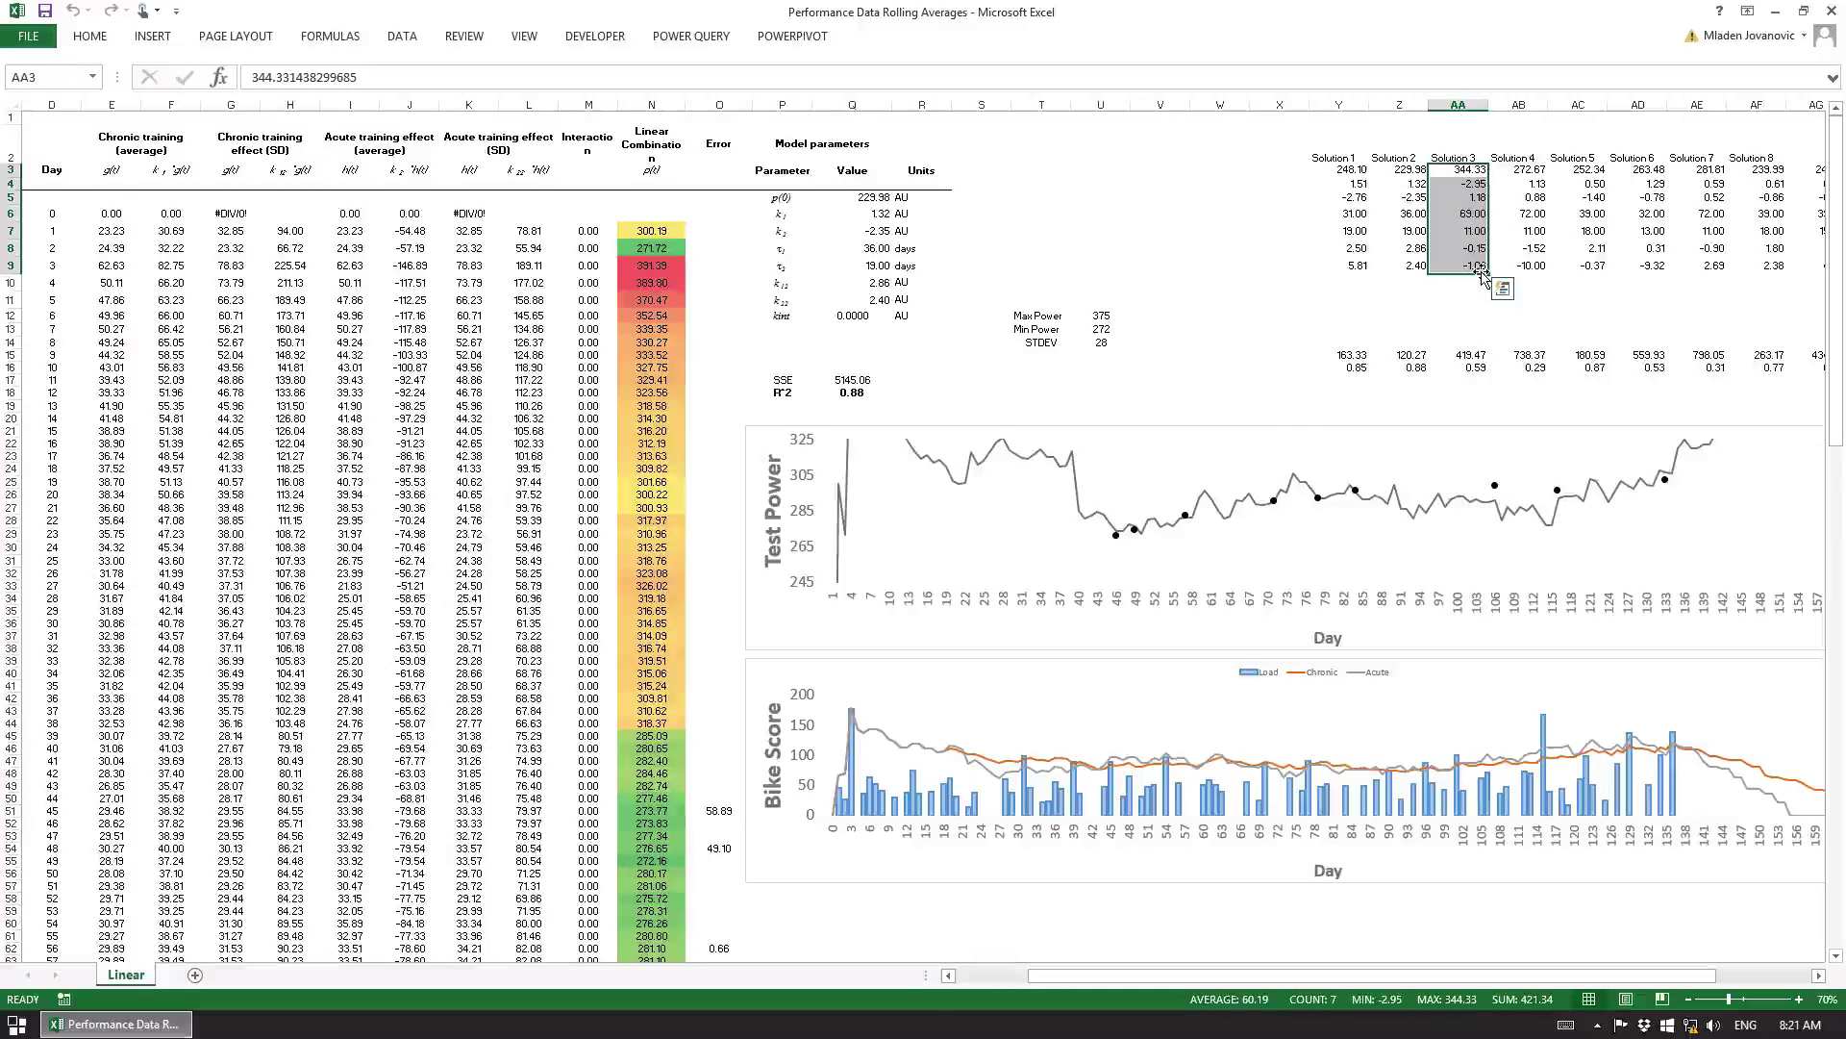
key("ctrl+c")
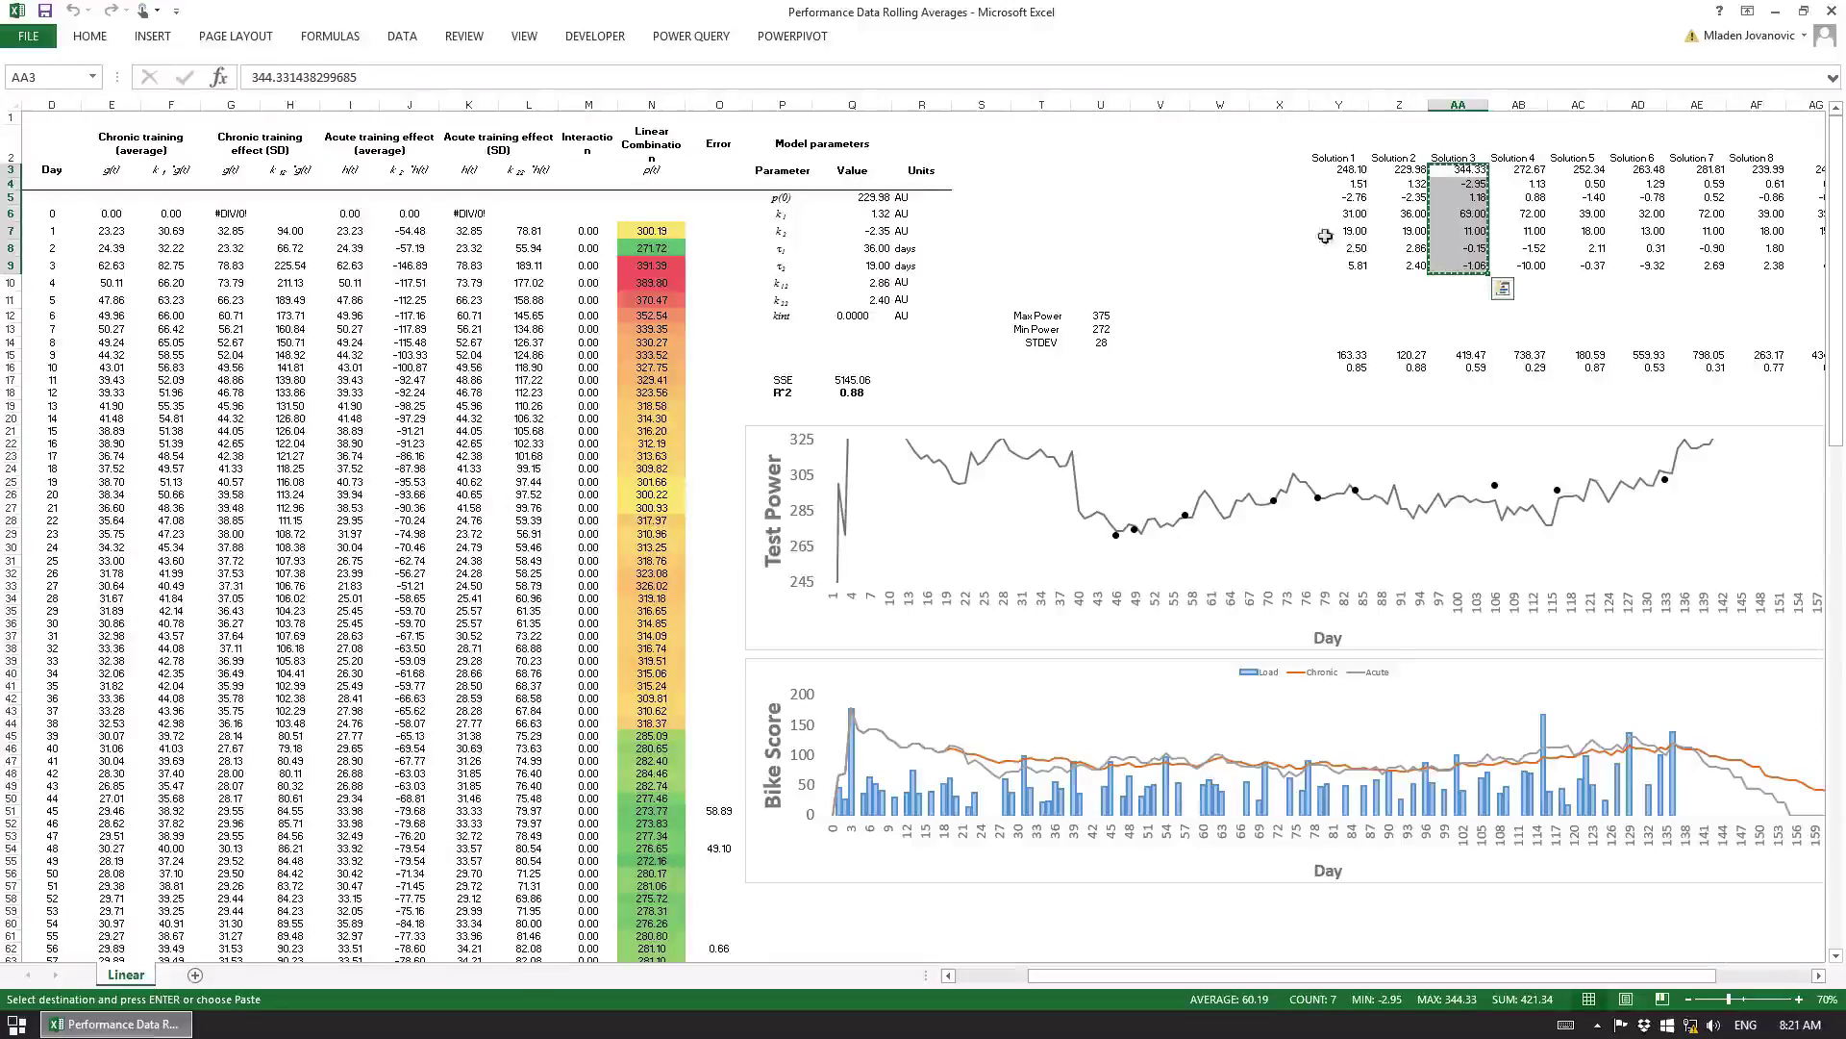
left_click(873, 198)
key("ctrl+v")
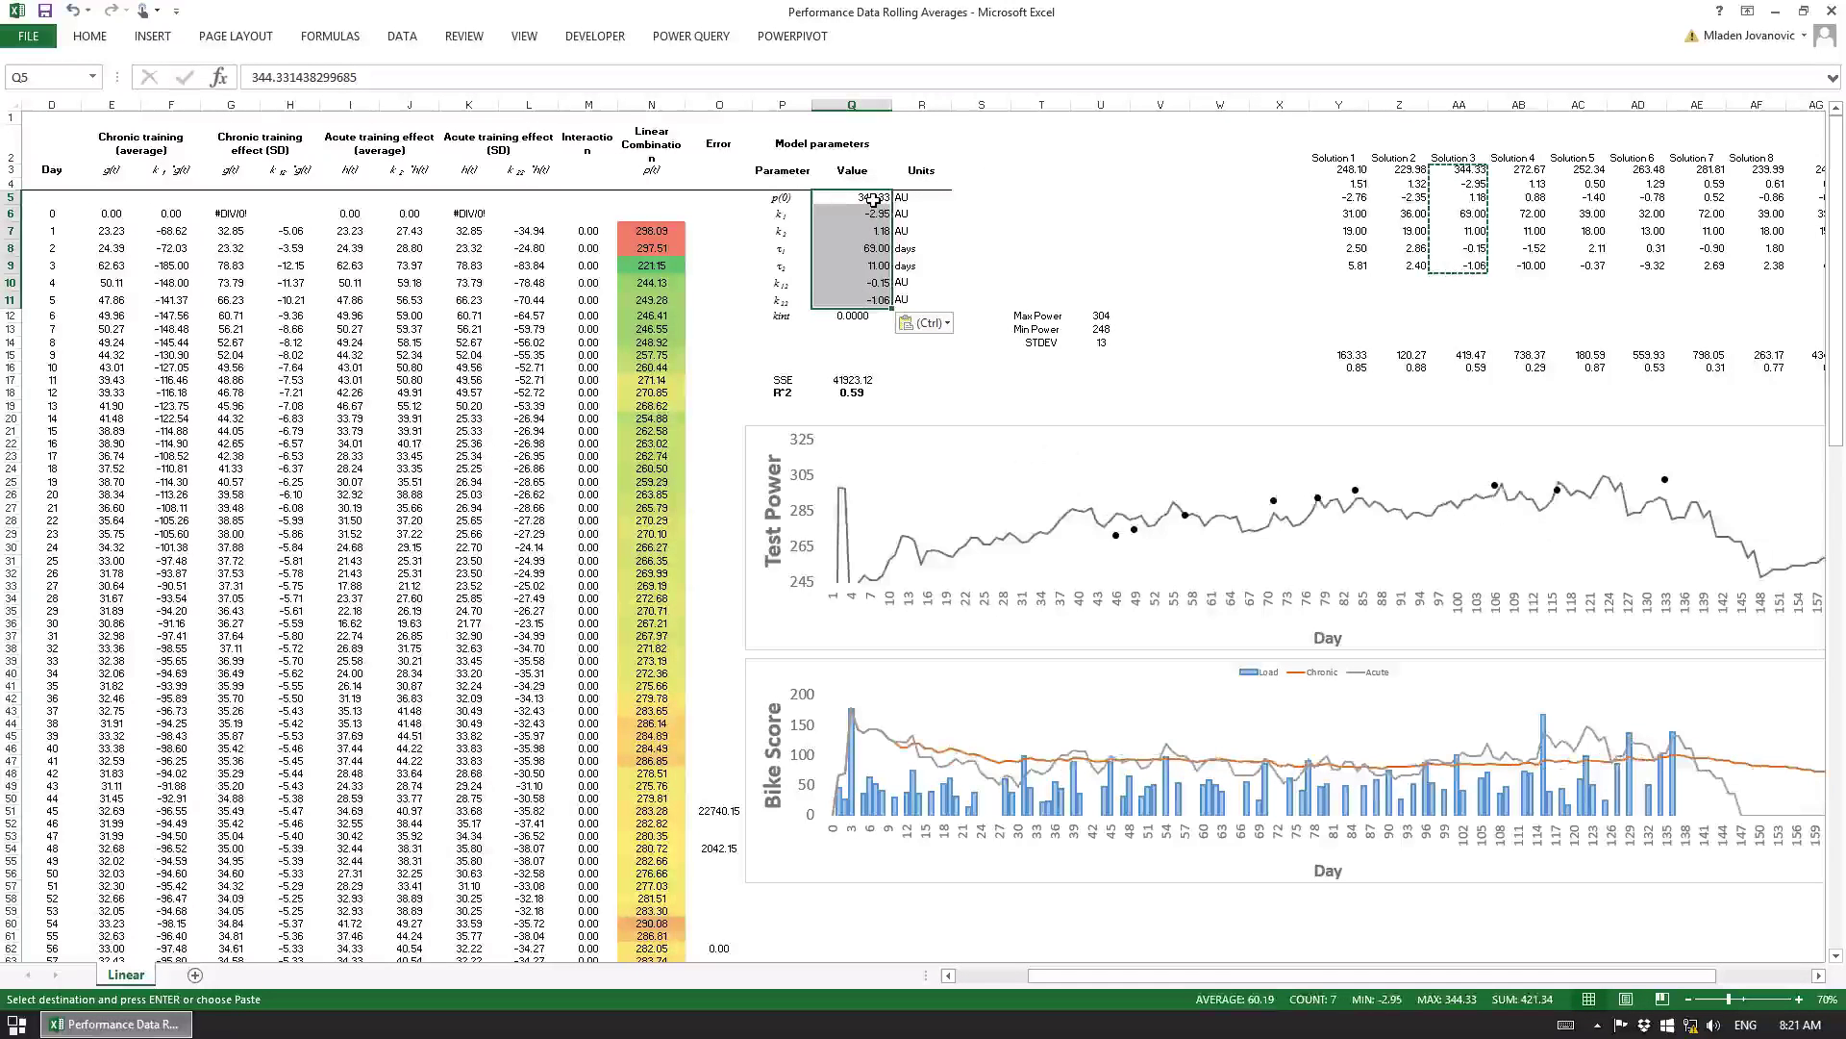
Step: Examine the Bike Score and Test Power charts together with the coefficients in Q6:Q7 and the time parameters in Q8:Q9
left_click(1084, 710)
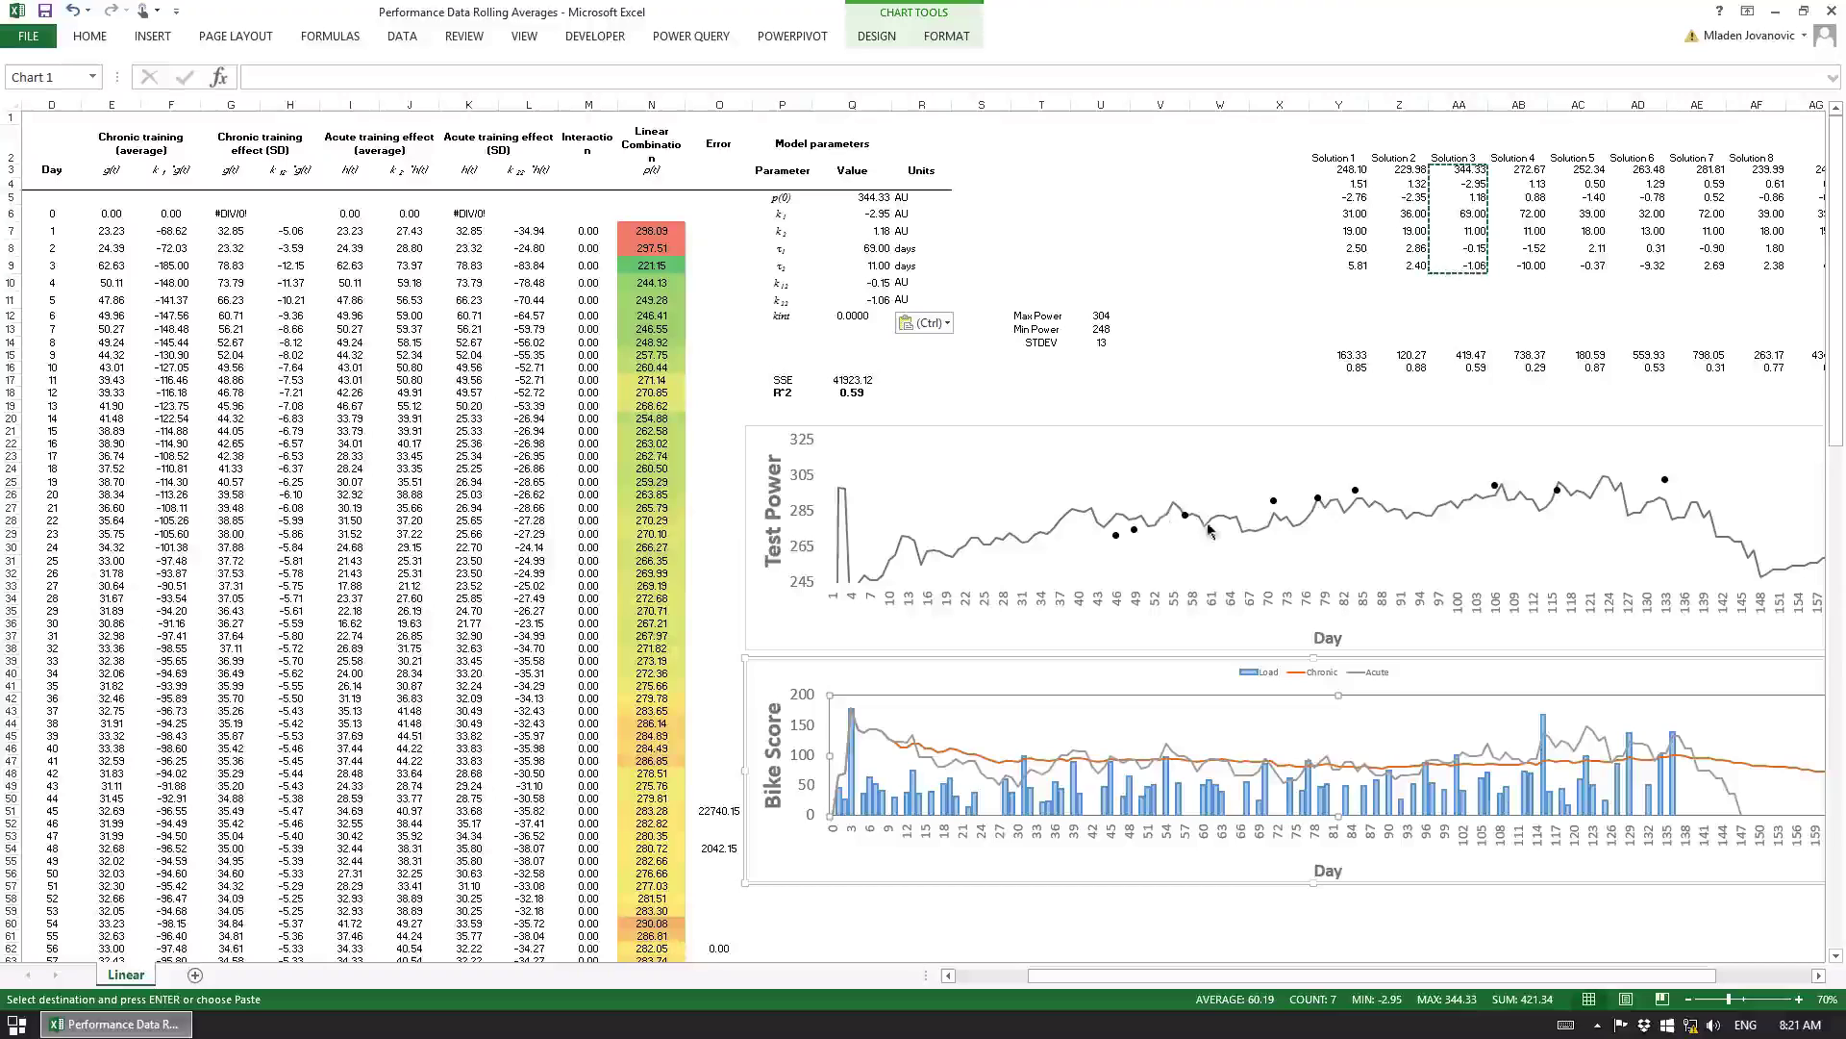
mouse_move(1670, 484)
left_click(876, 247)
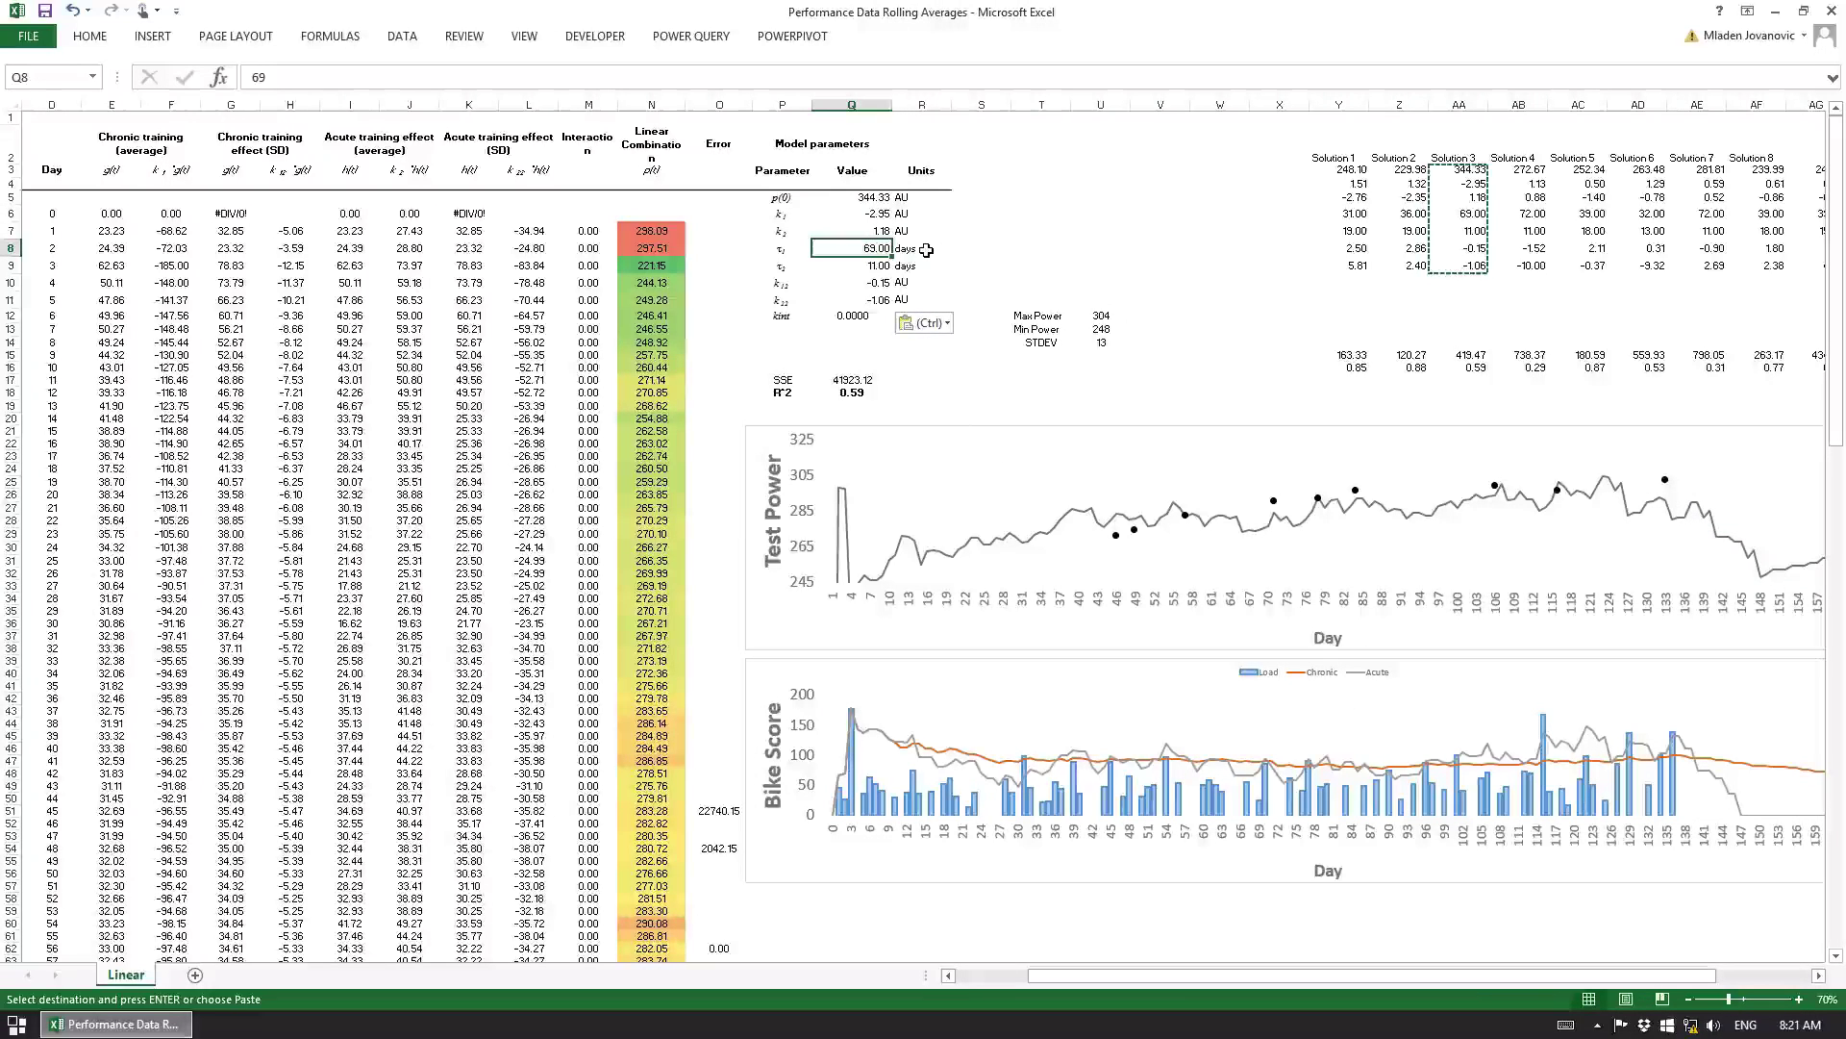
key("Down")
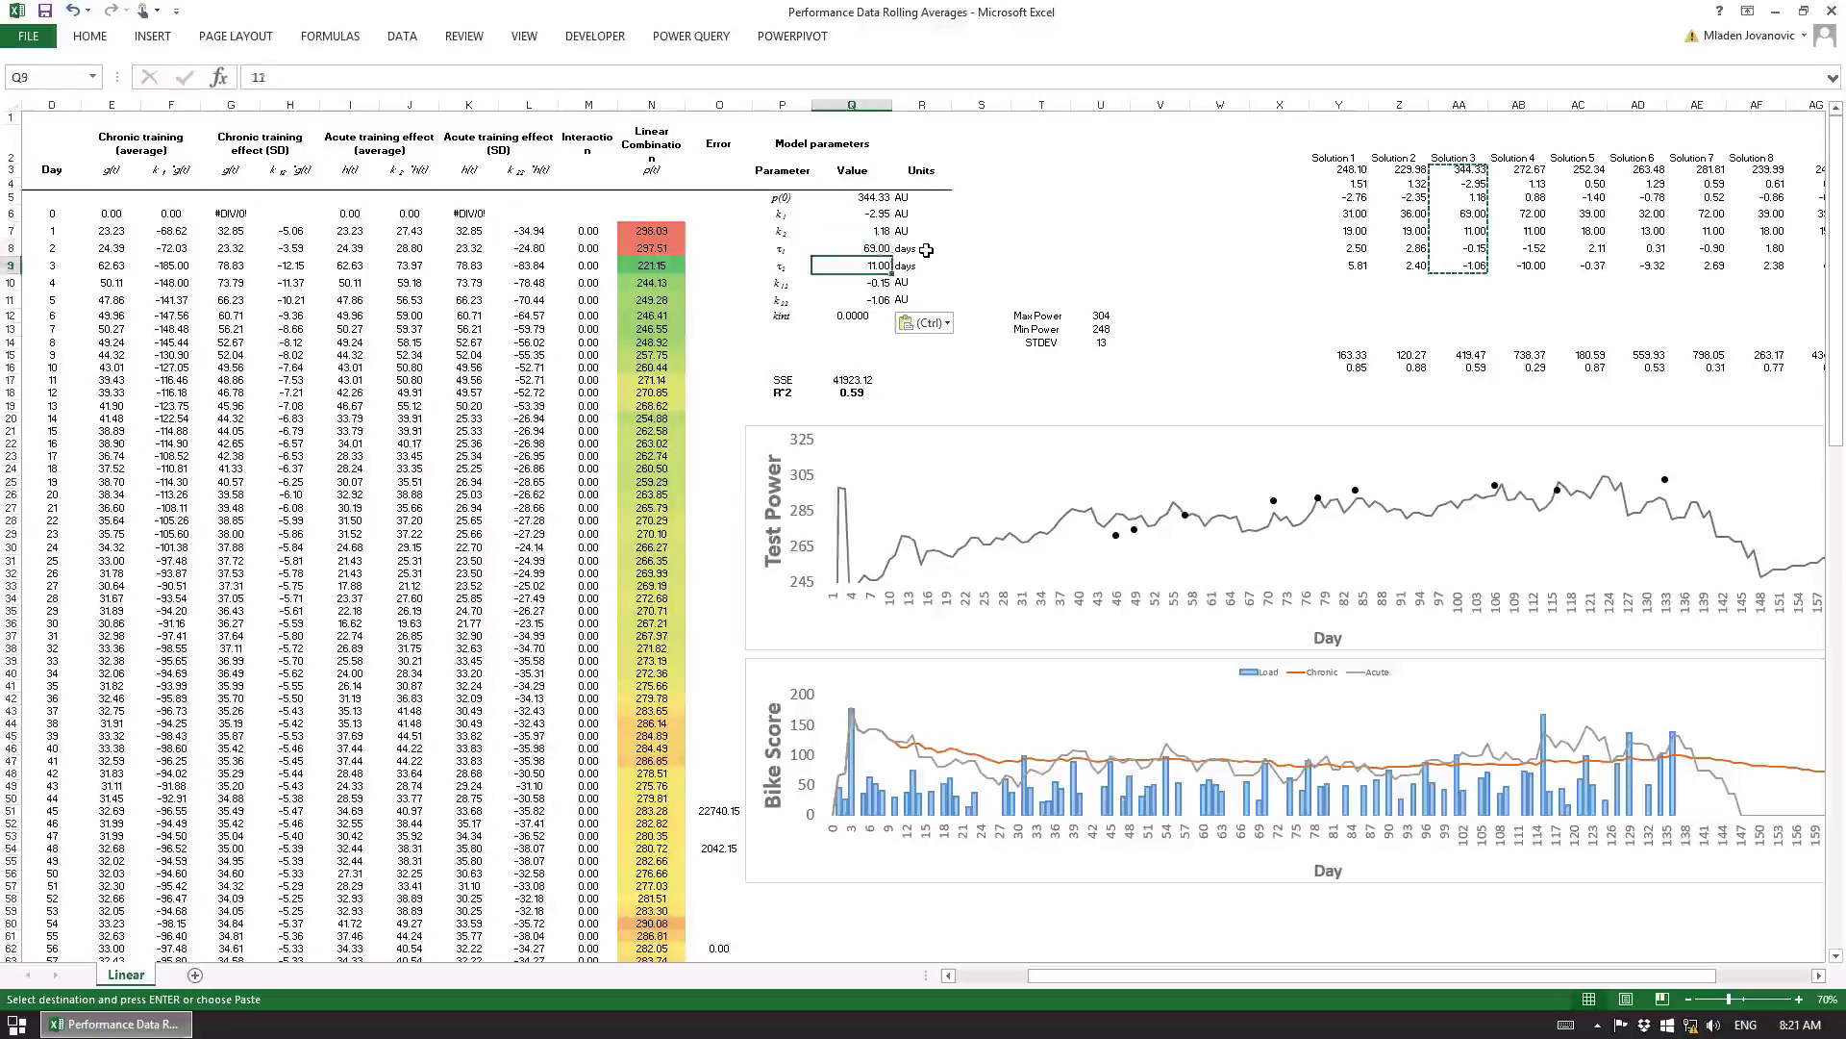
key("Up")
key("Down")
key("Up")
key("Up")
key("Up")
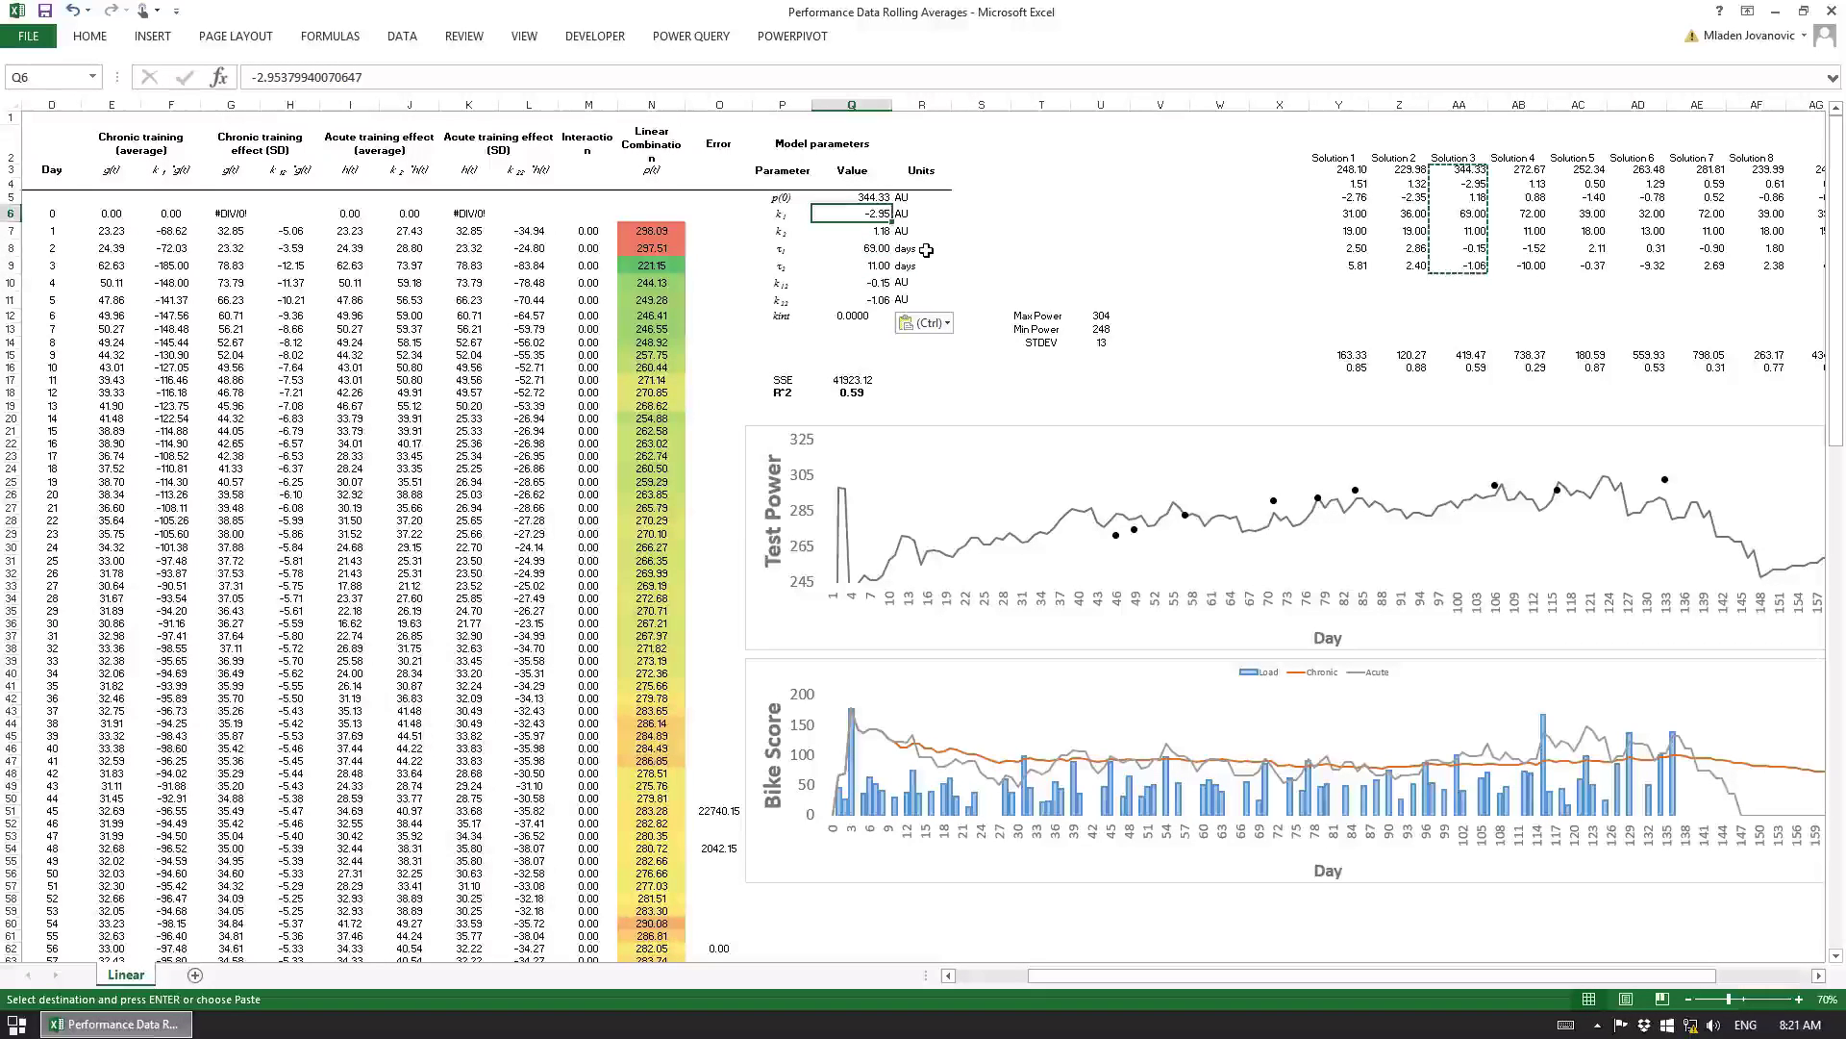
key("Down")
key("Down")
key("Up")
key("Down")
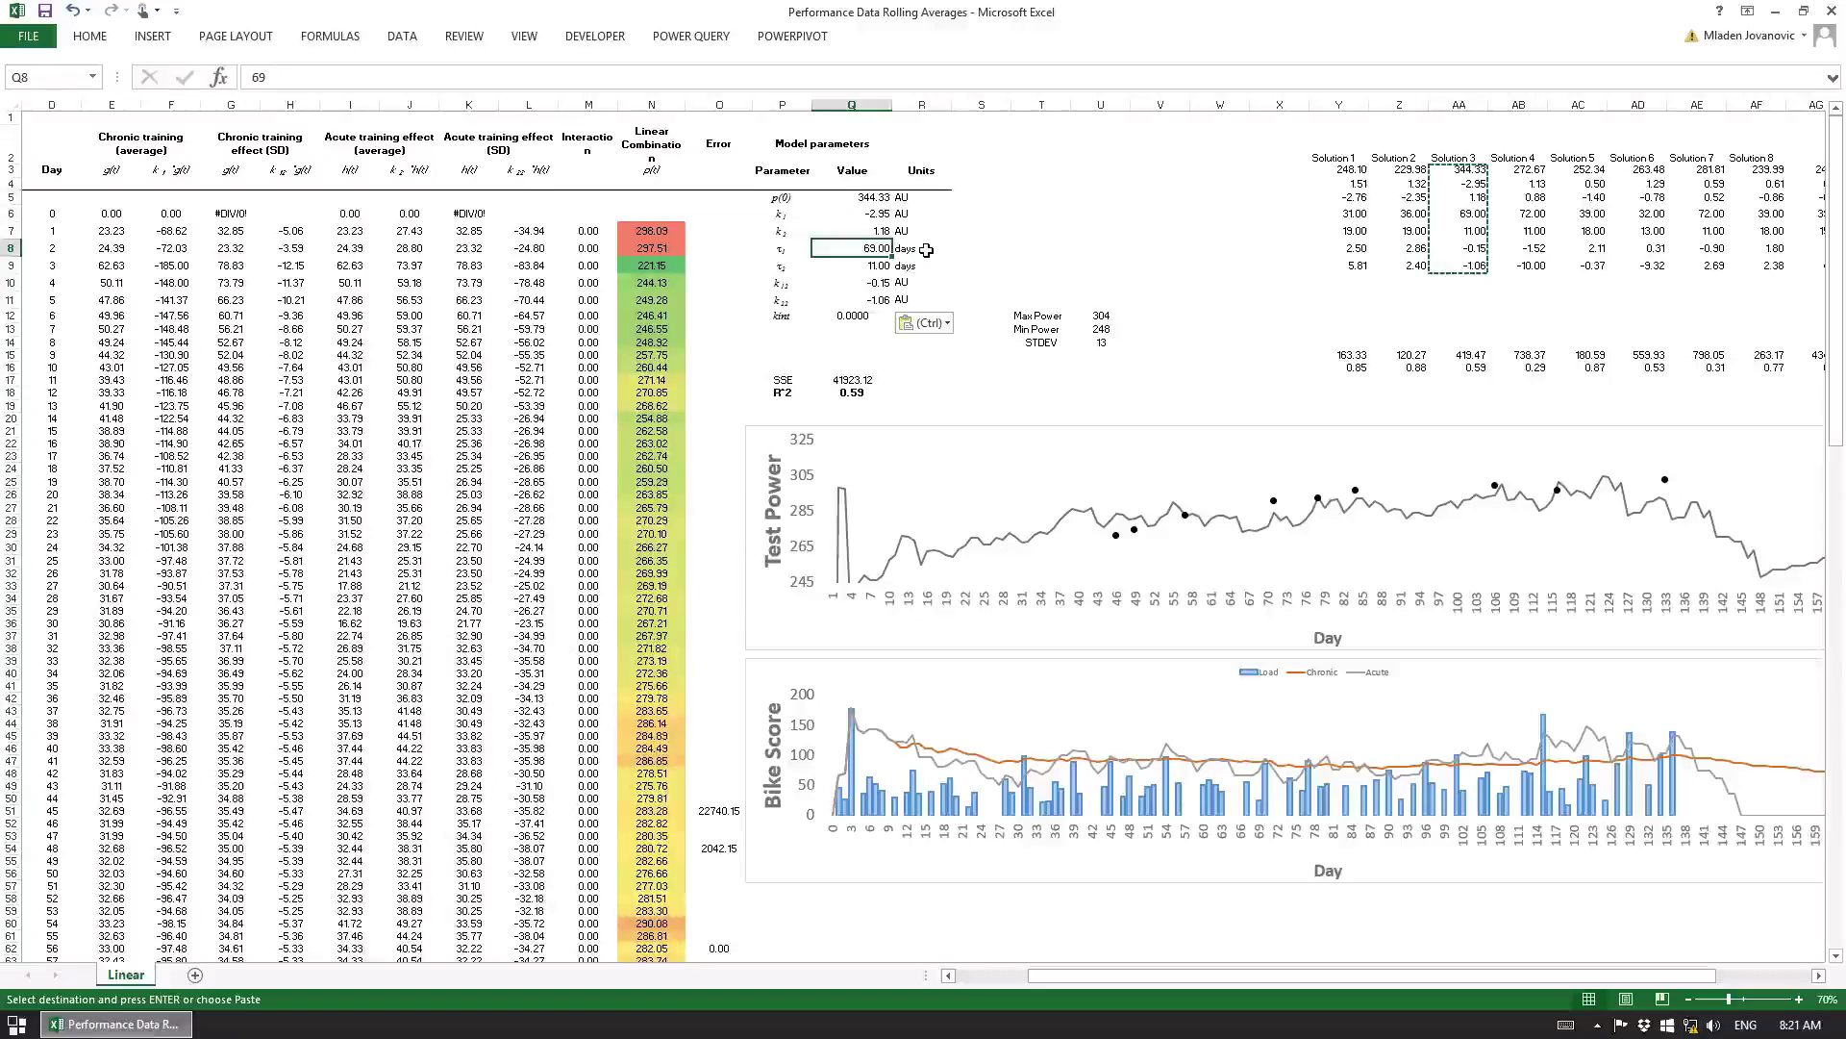
key("Up")
key("Up")
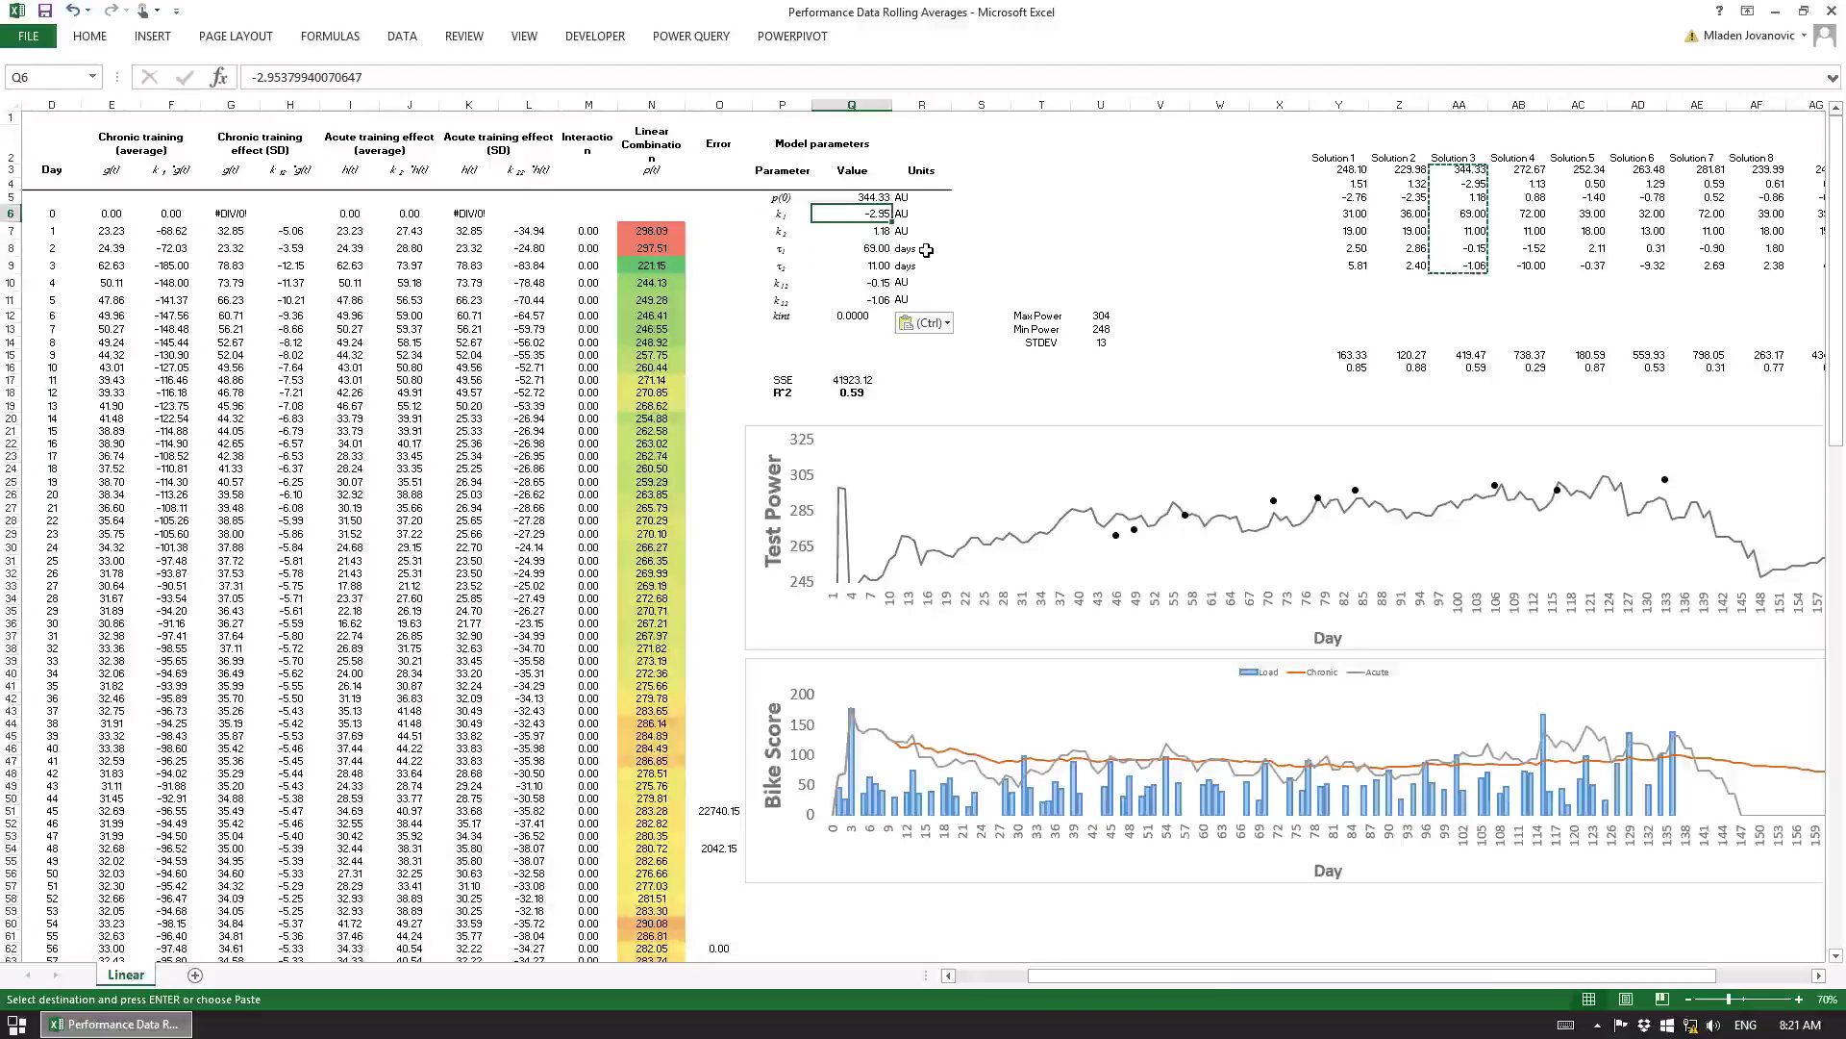
key("Down")
key("Down")
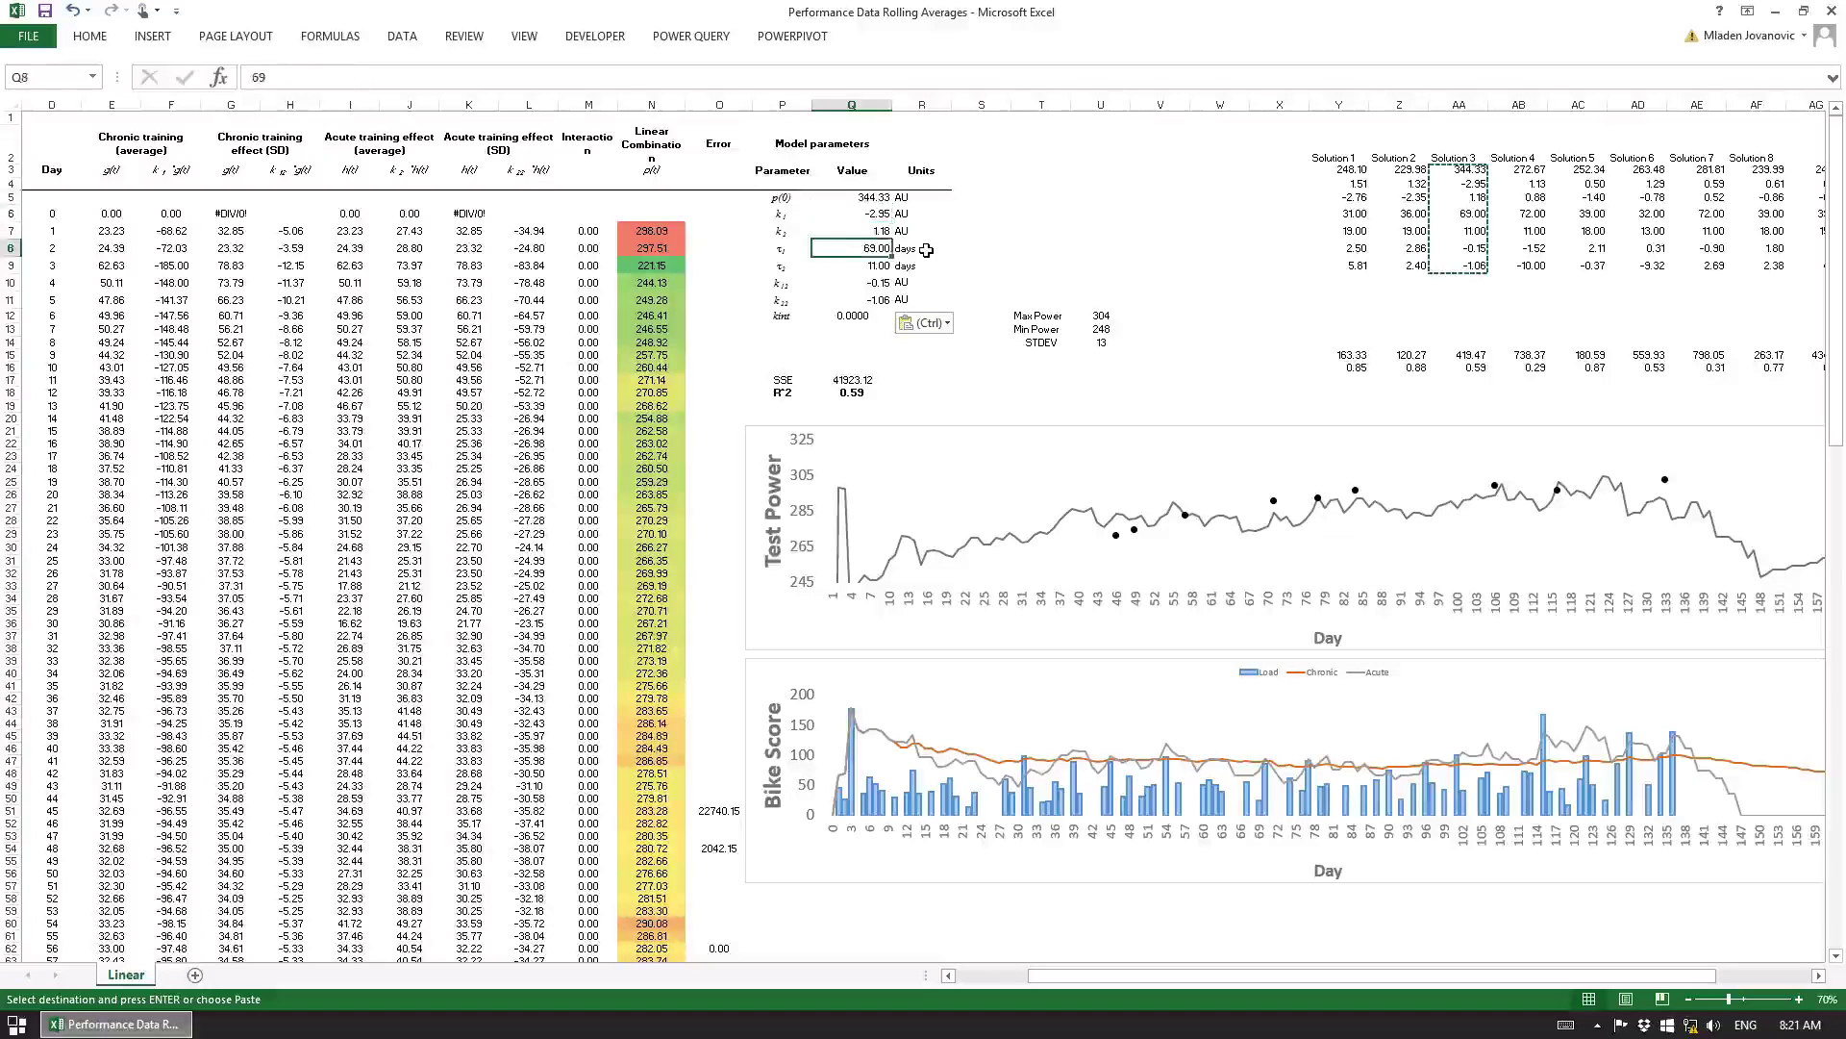
left_click(879, 231)
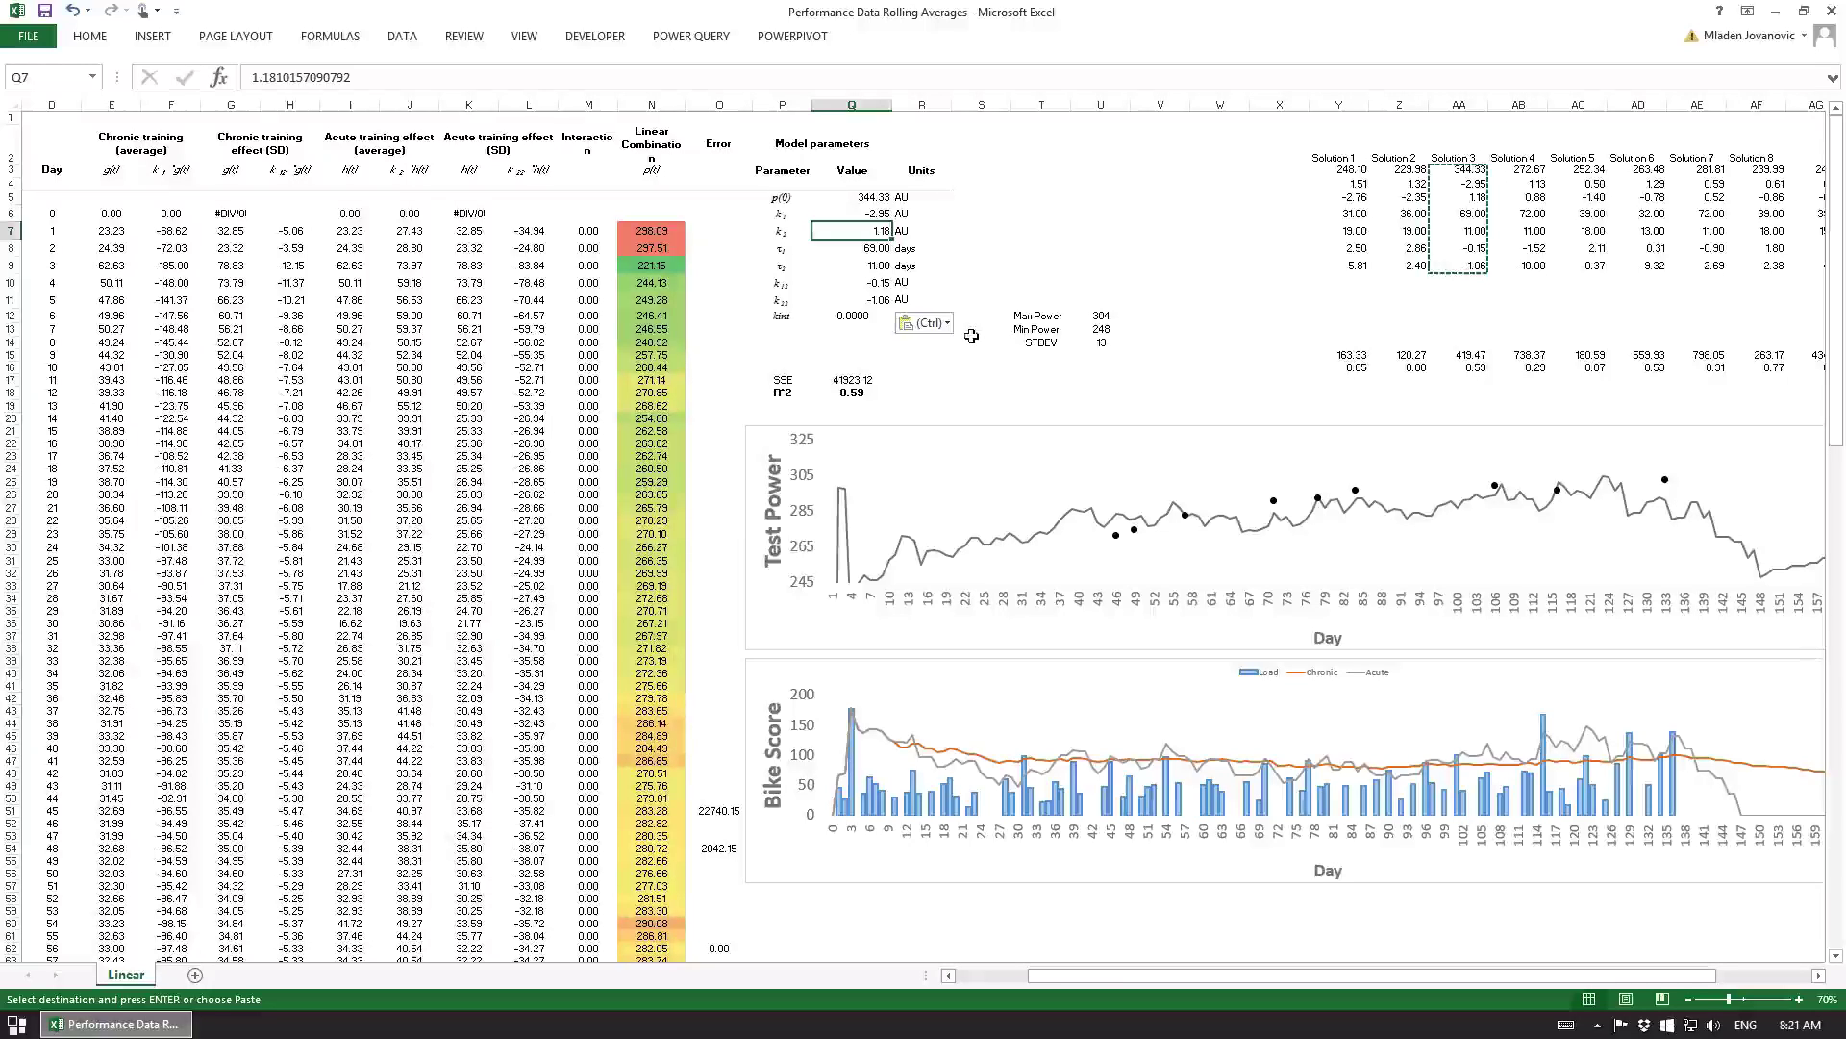
mouse_move(1159, 530)
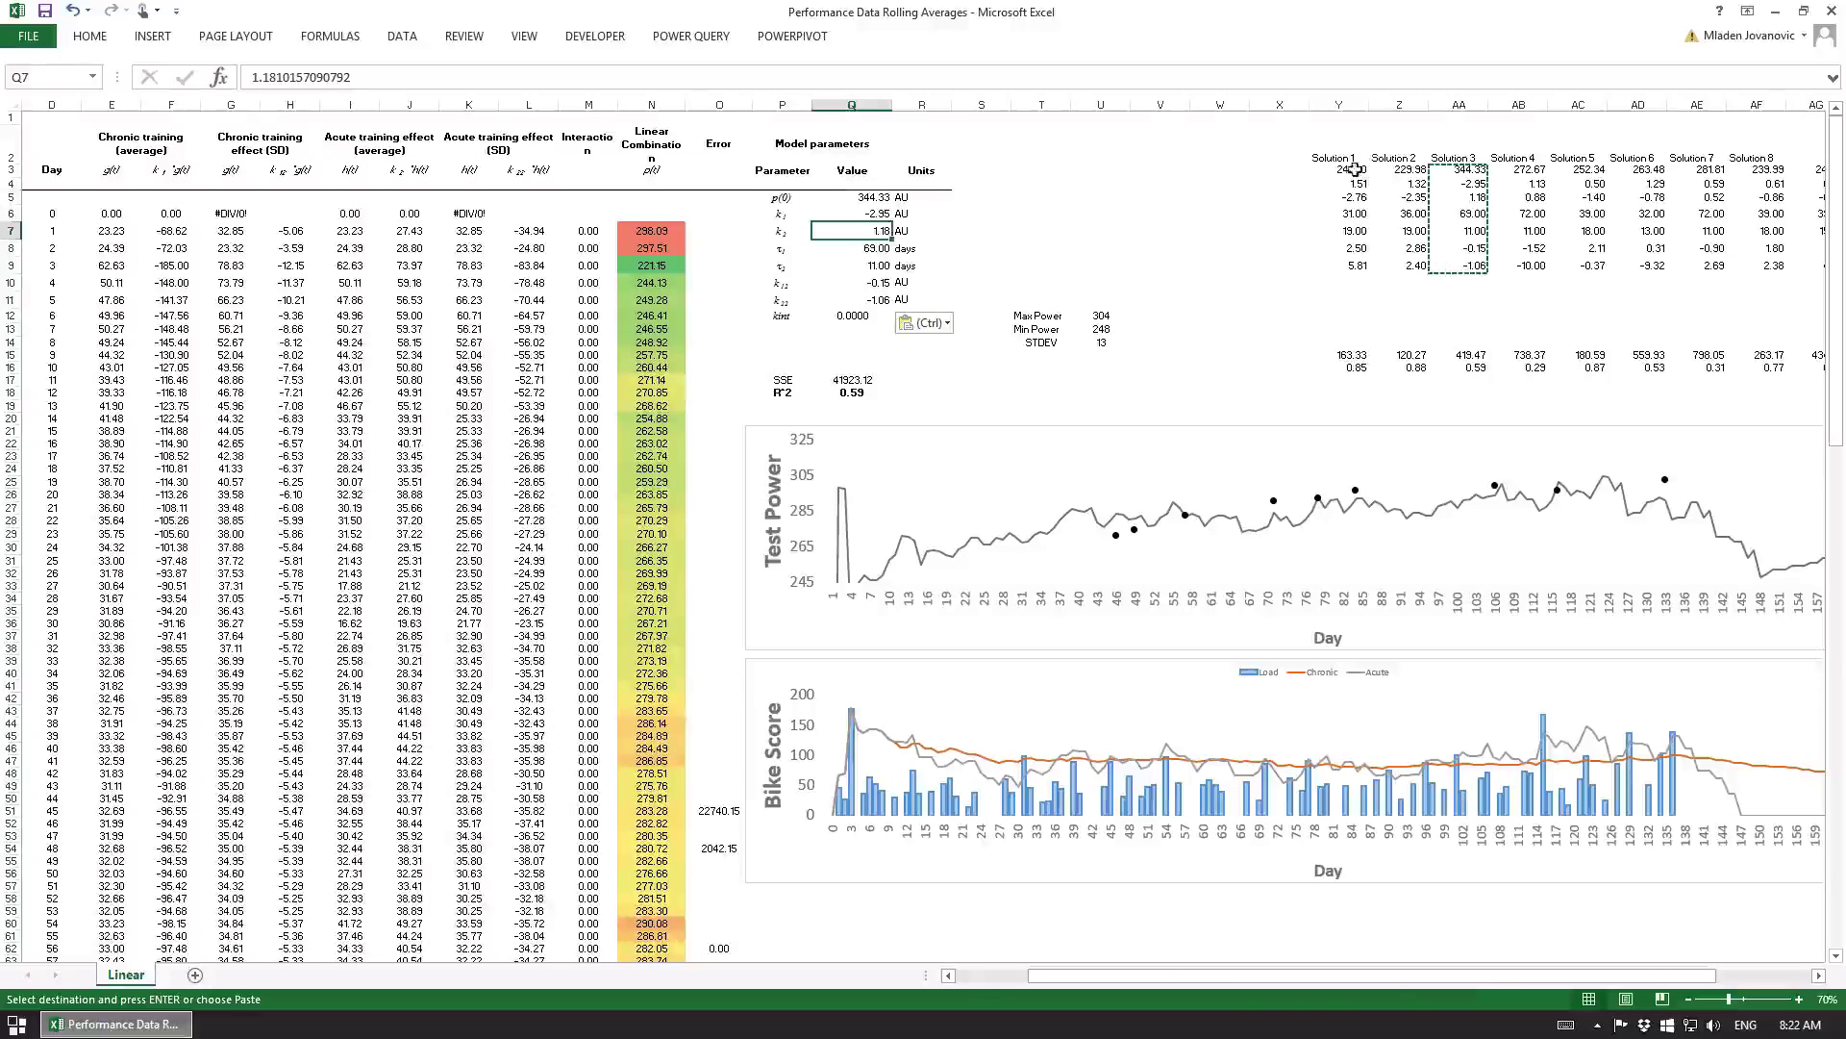
Step: Copy the Solution 1 parameter values from Y3:Y9 into the model parameters starting at Q5
left_click_drag(1355, 169, 1355, 265)
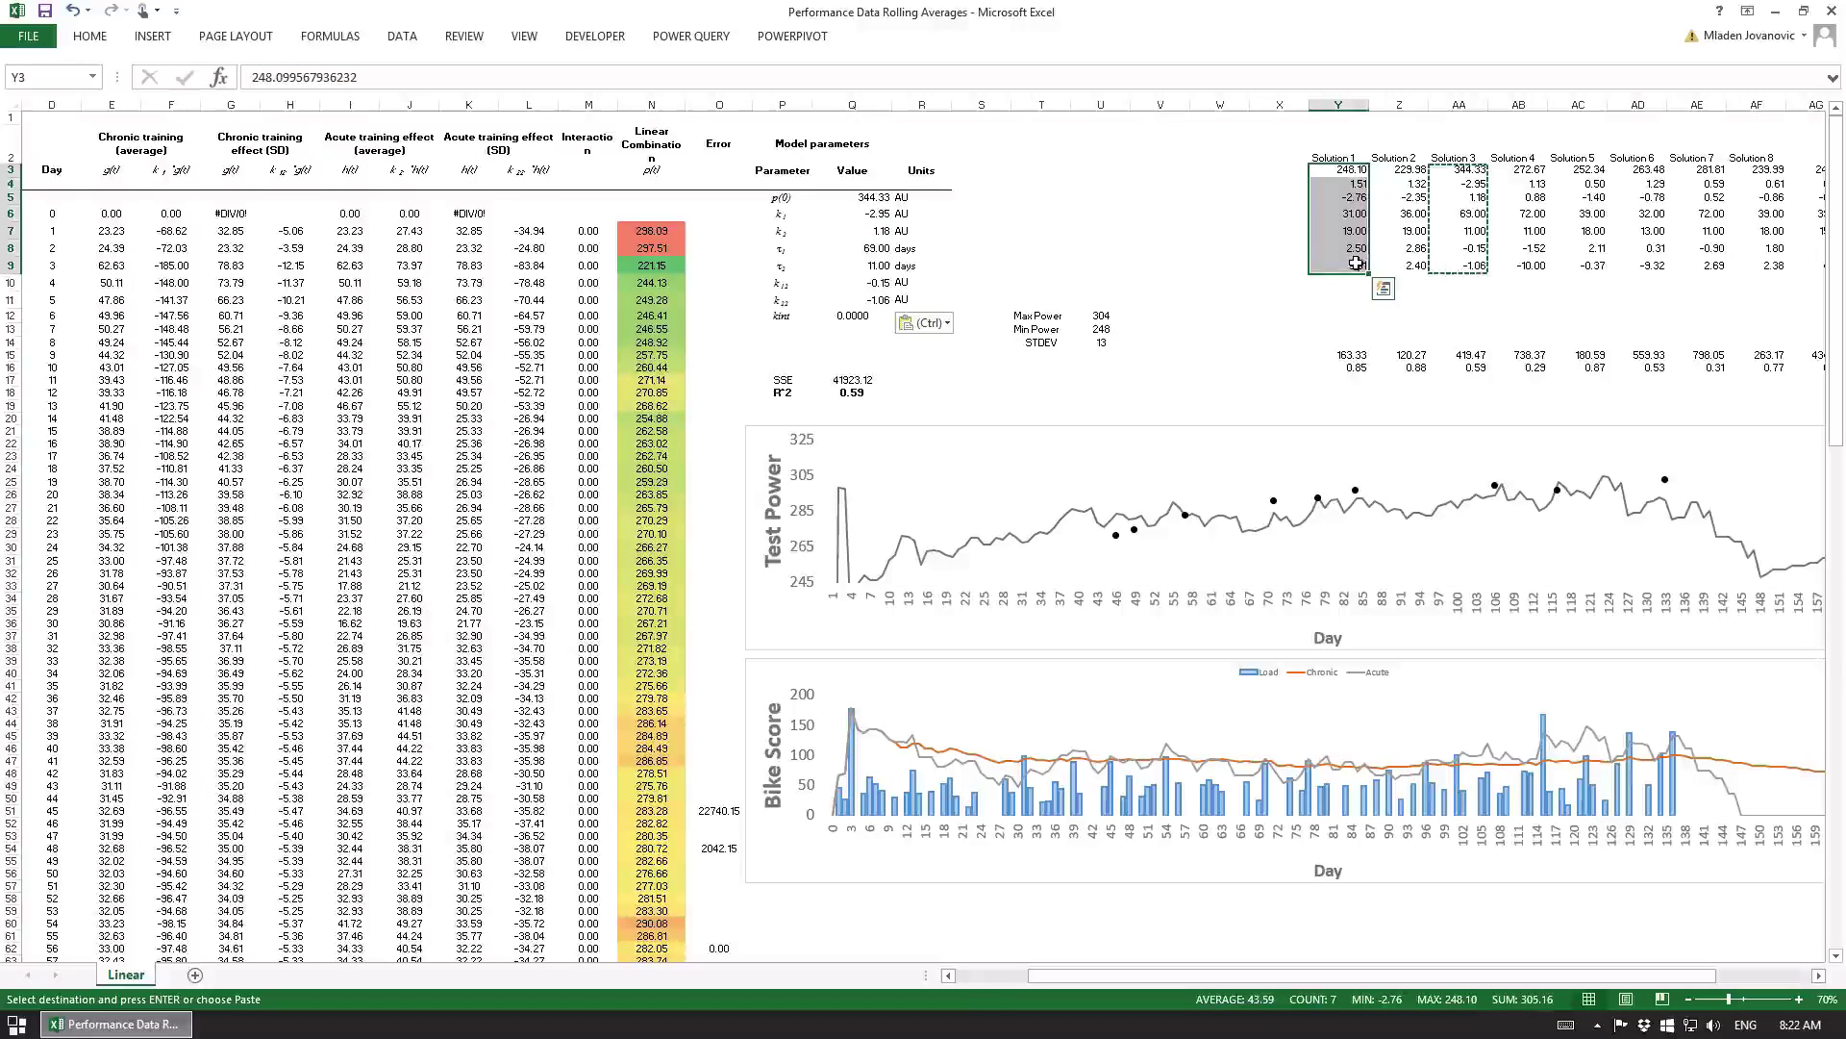
key("ctrl+c")
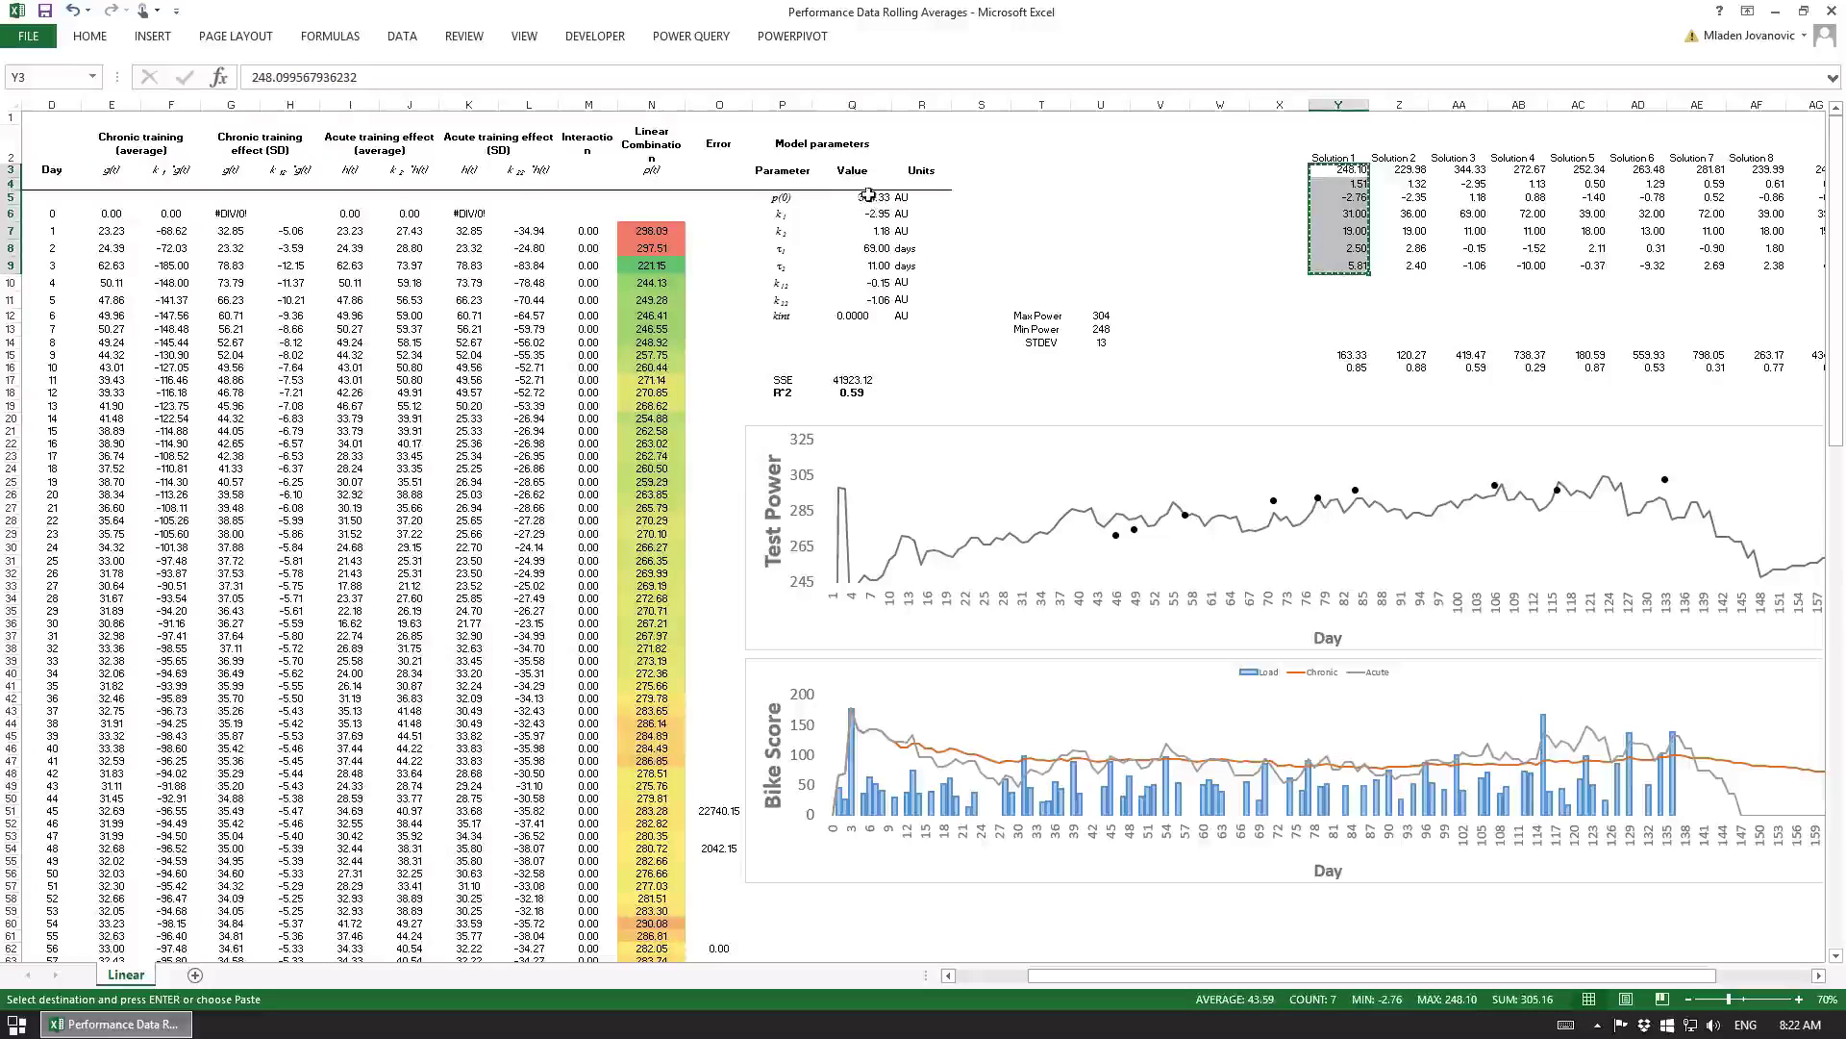
left_click(868, 195)
key("ctrl+v")
key("ctrl")
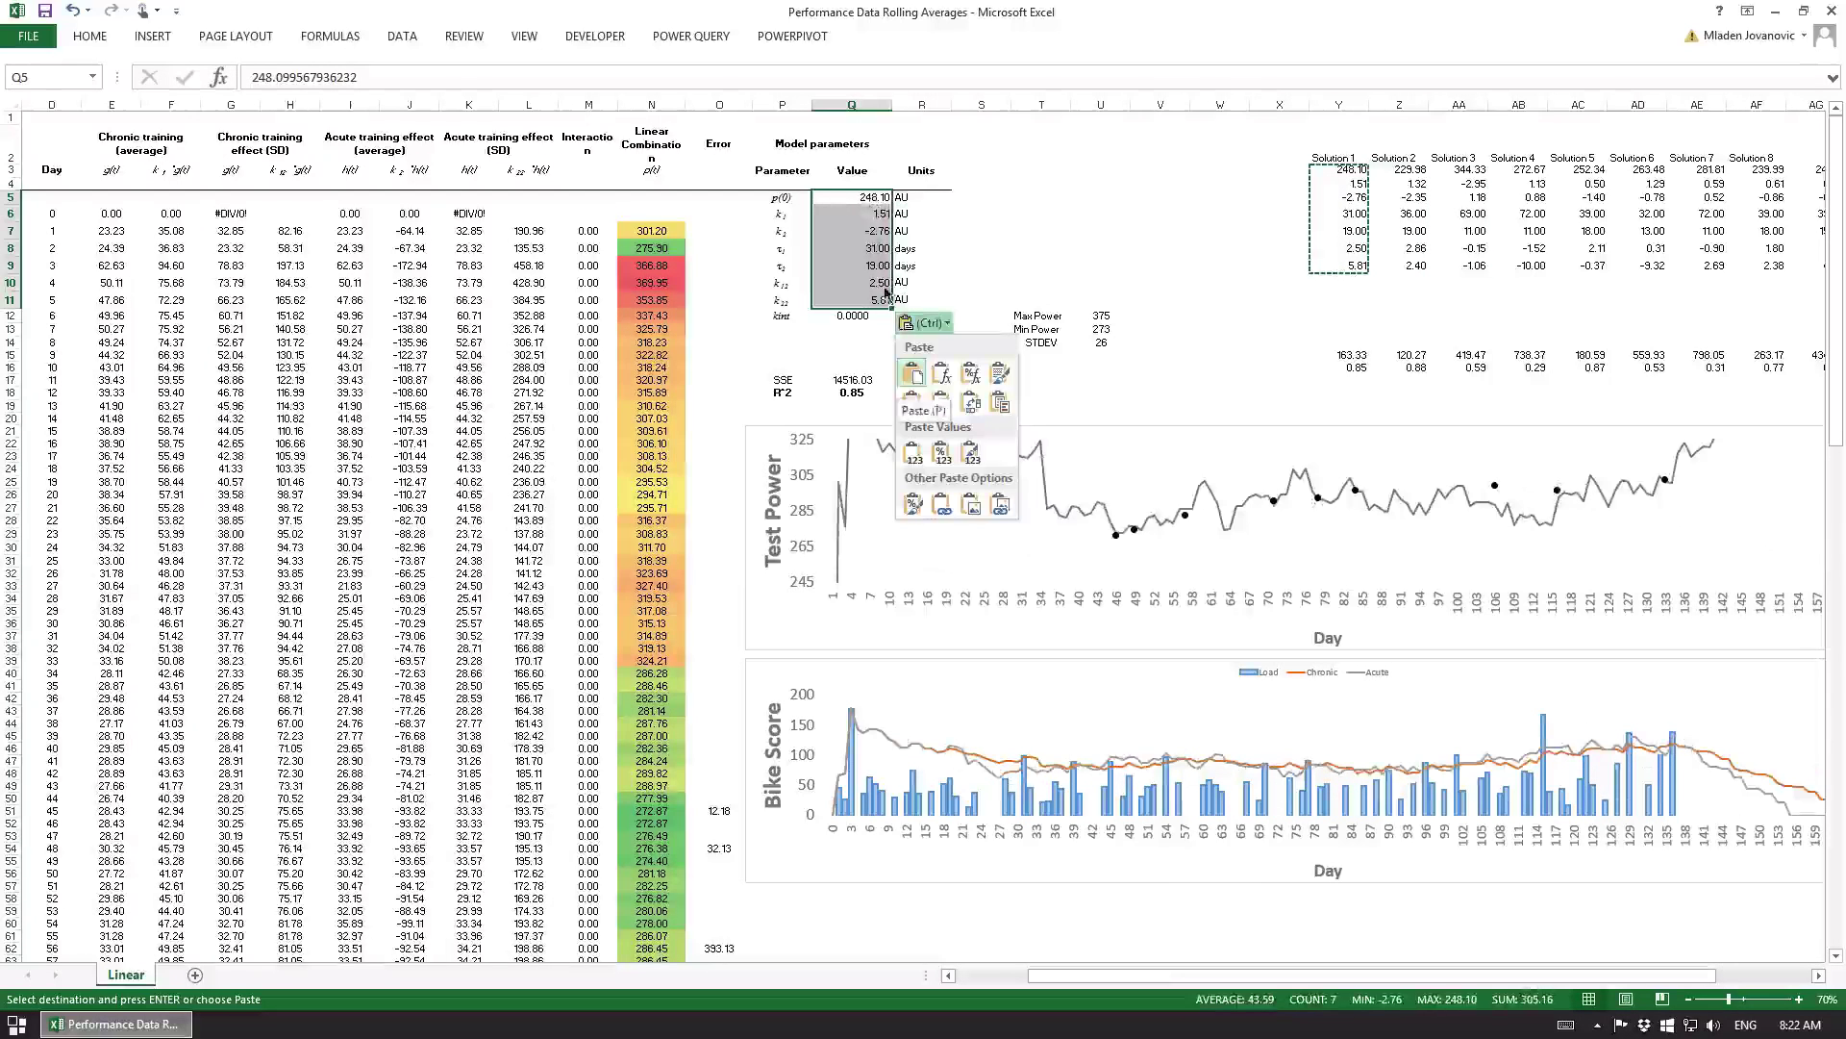
key("Escape")
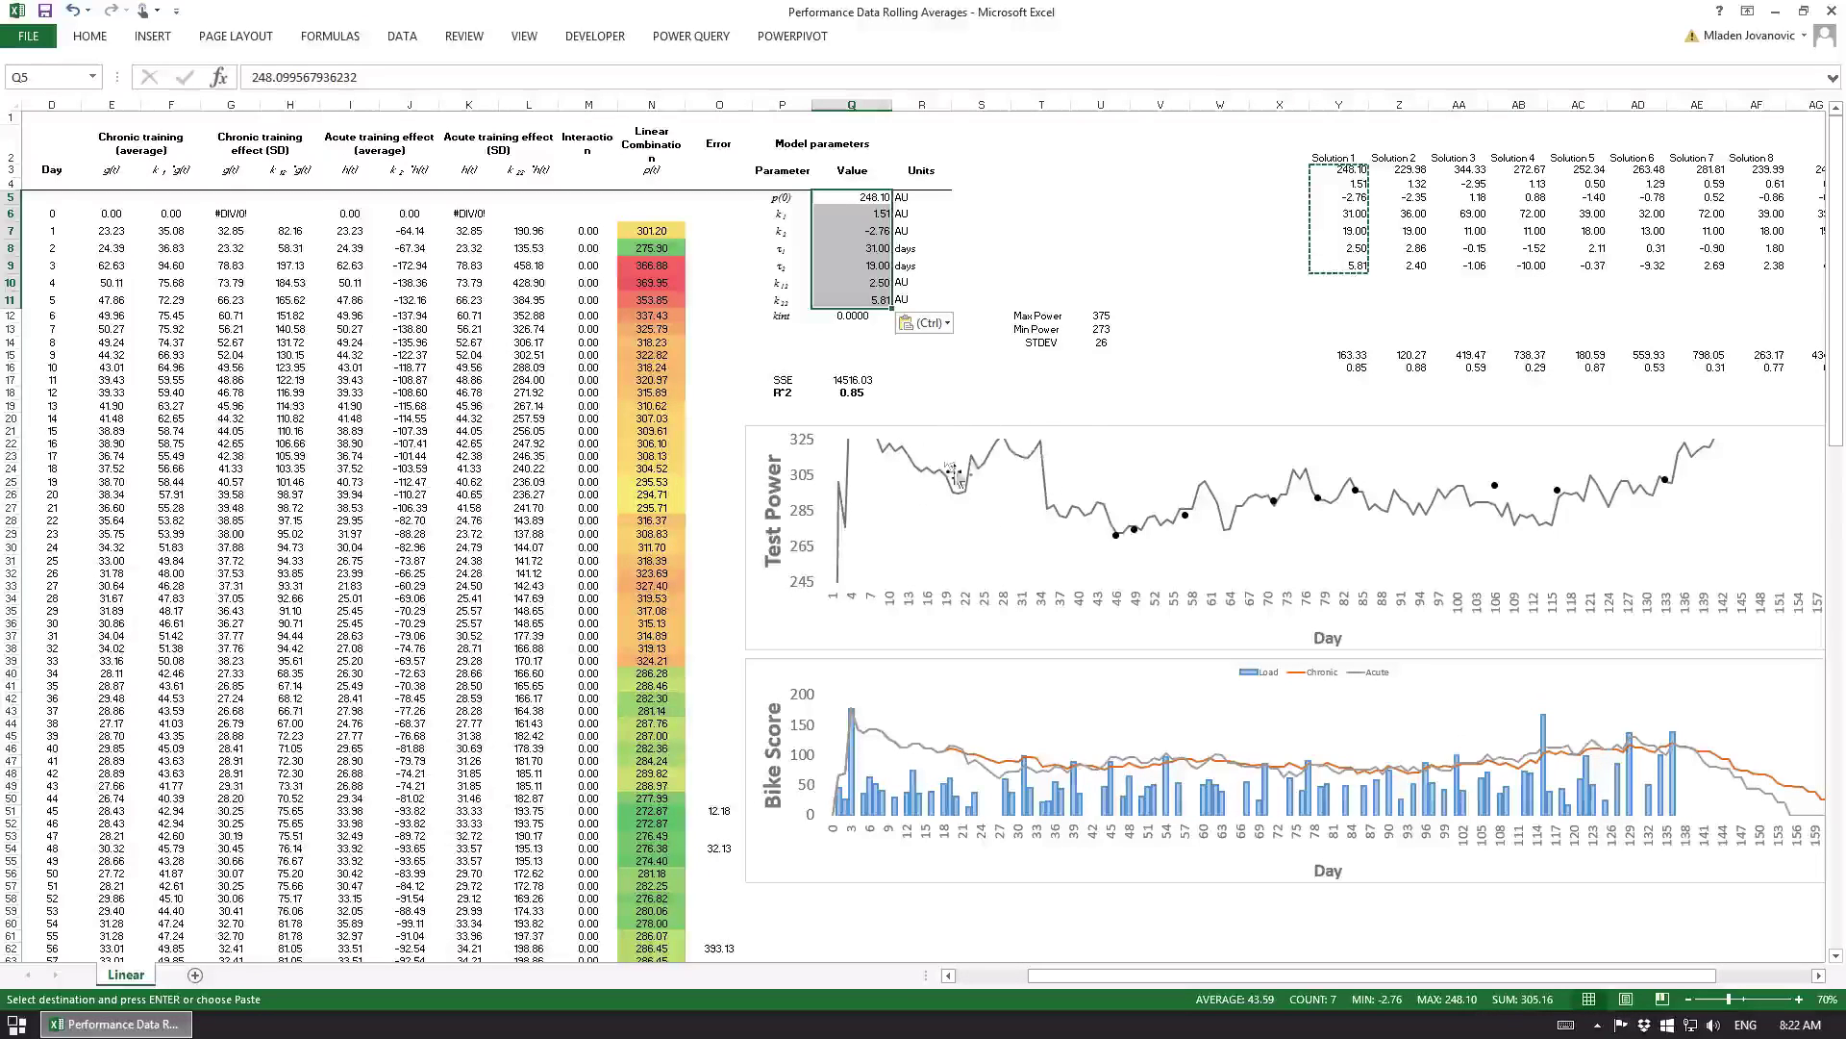
Step: Check the average-effect coefficients in Q6:Q7 and the chronic and acute time parameters in Q8:Q9
left_click(870, 227)
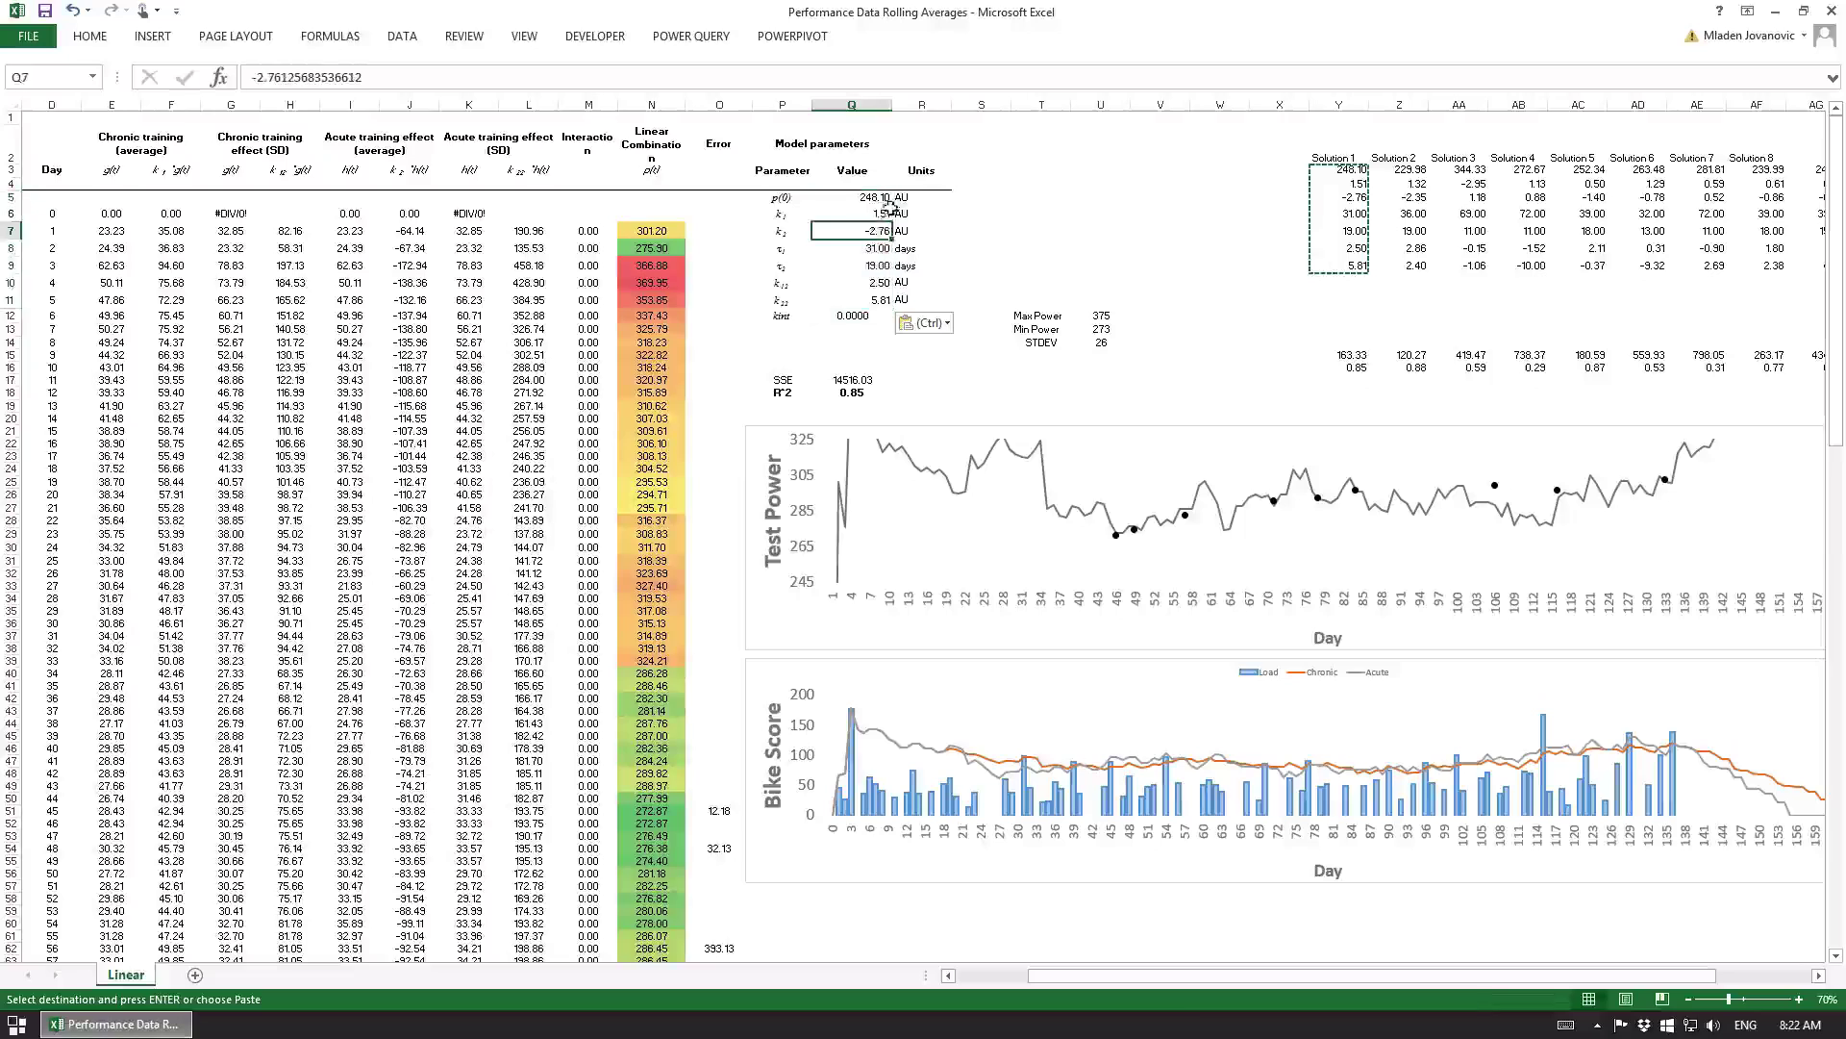
left_click(870, 213)
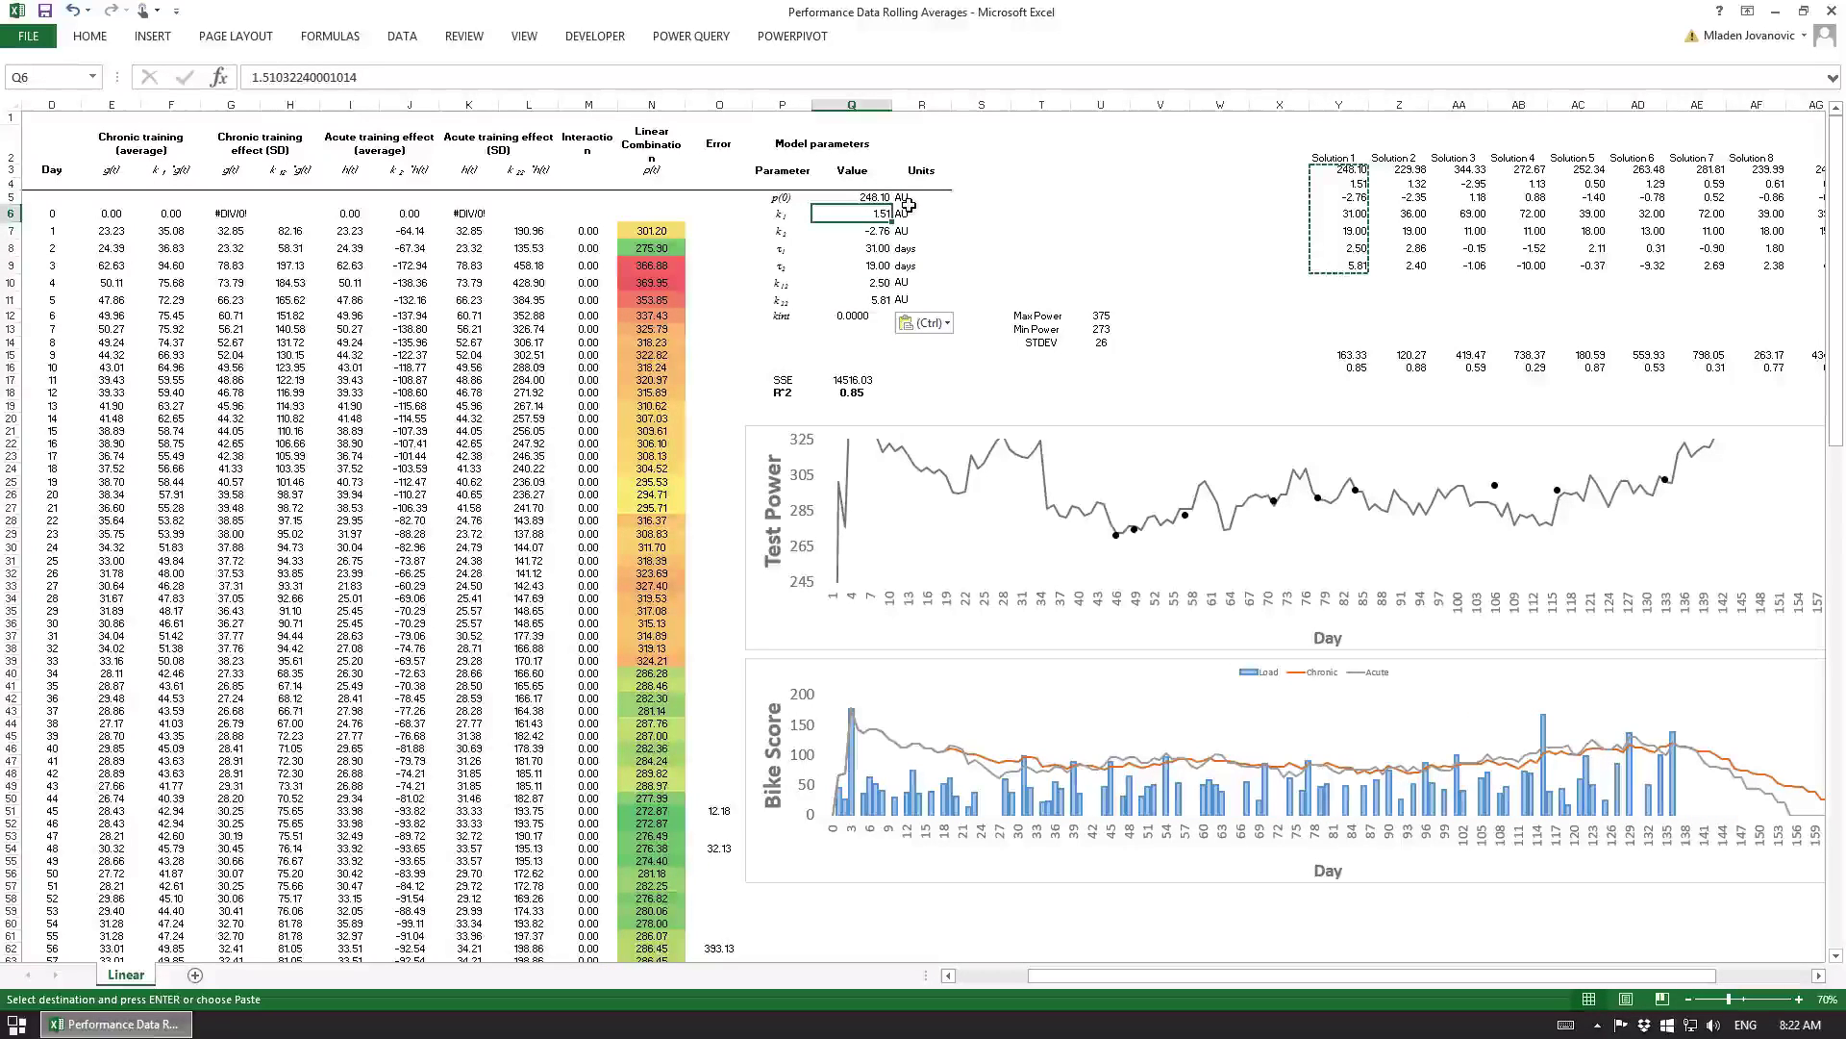
key("Down")
key("Up")
key("Down")
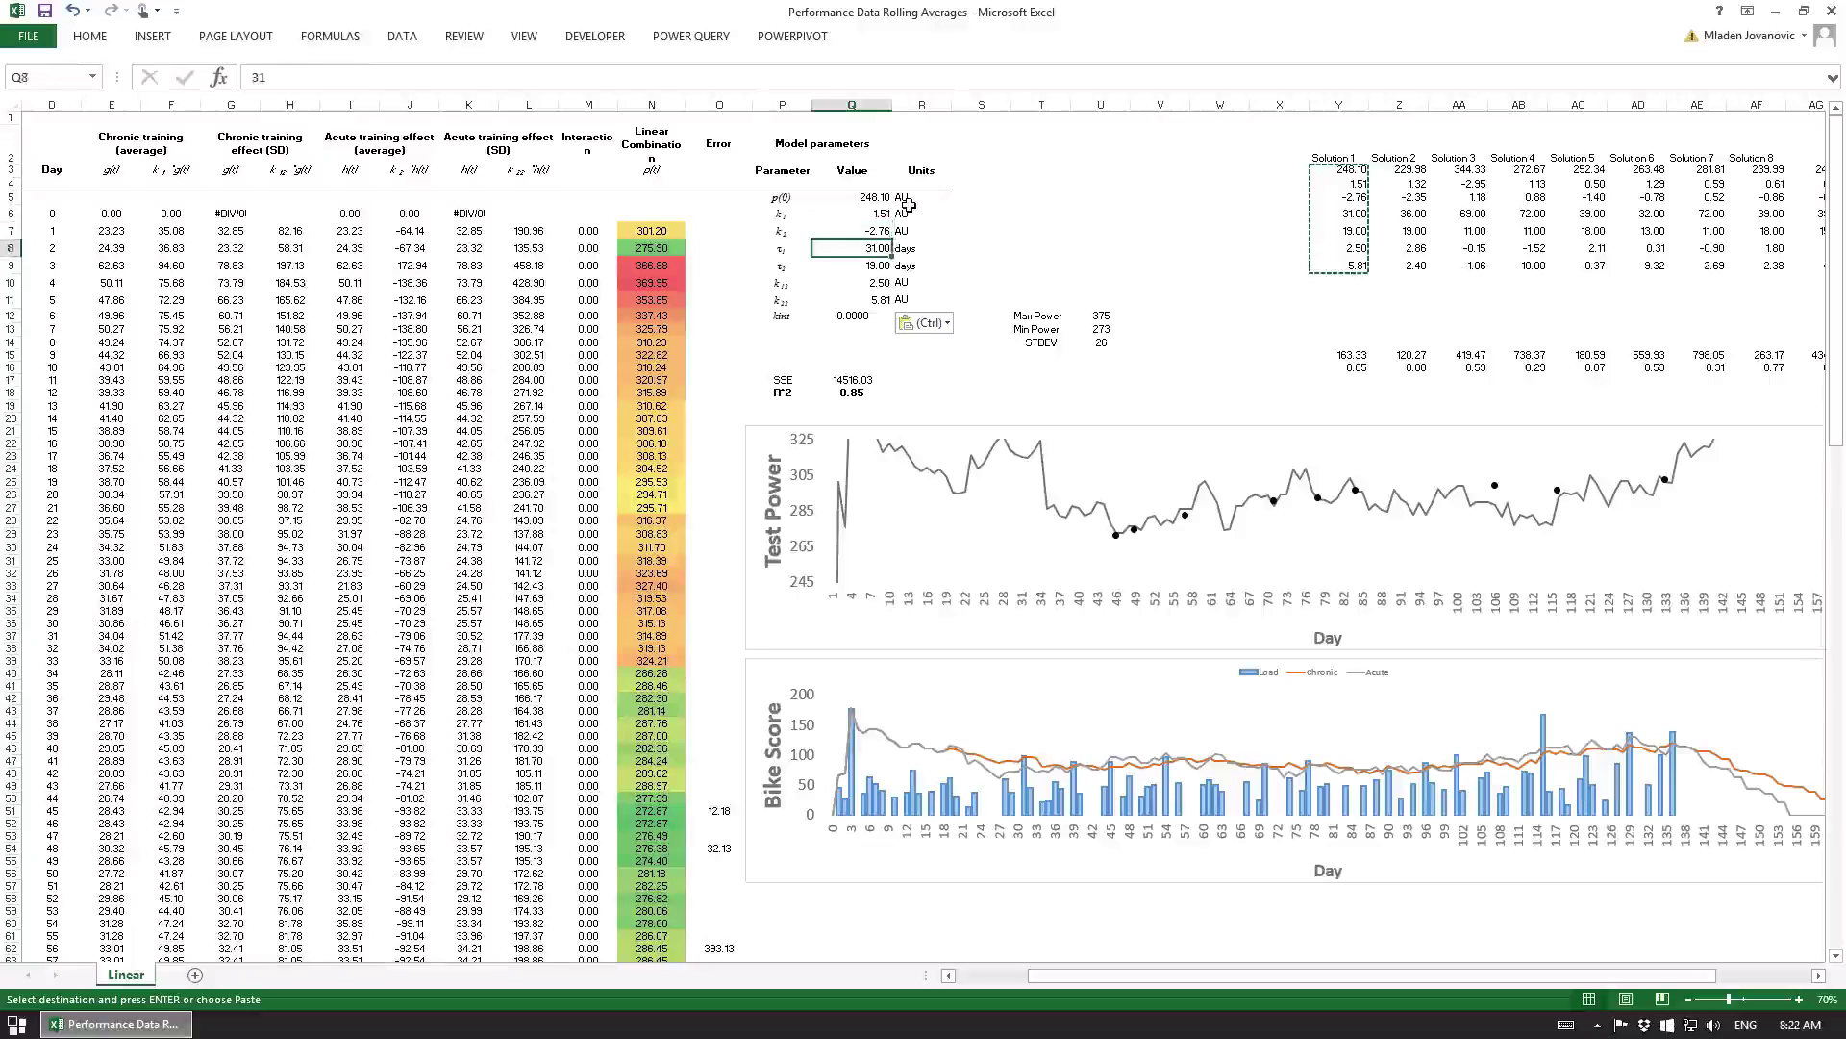
key("Down")
key("Down")
key("Up")
key("Down")
key("Up")
key("Down")
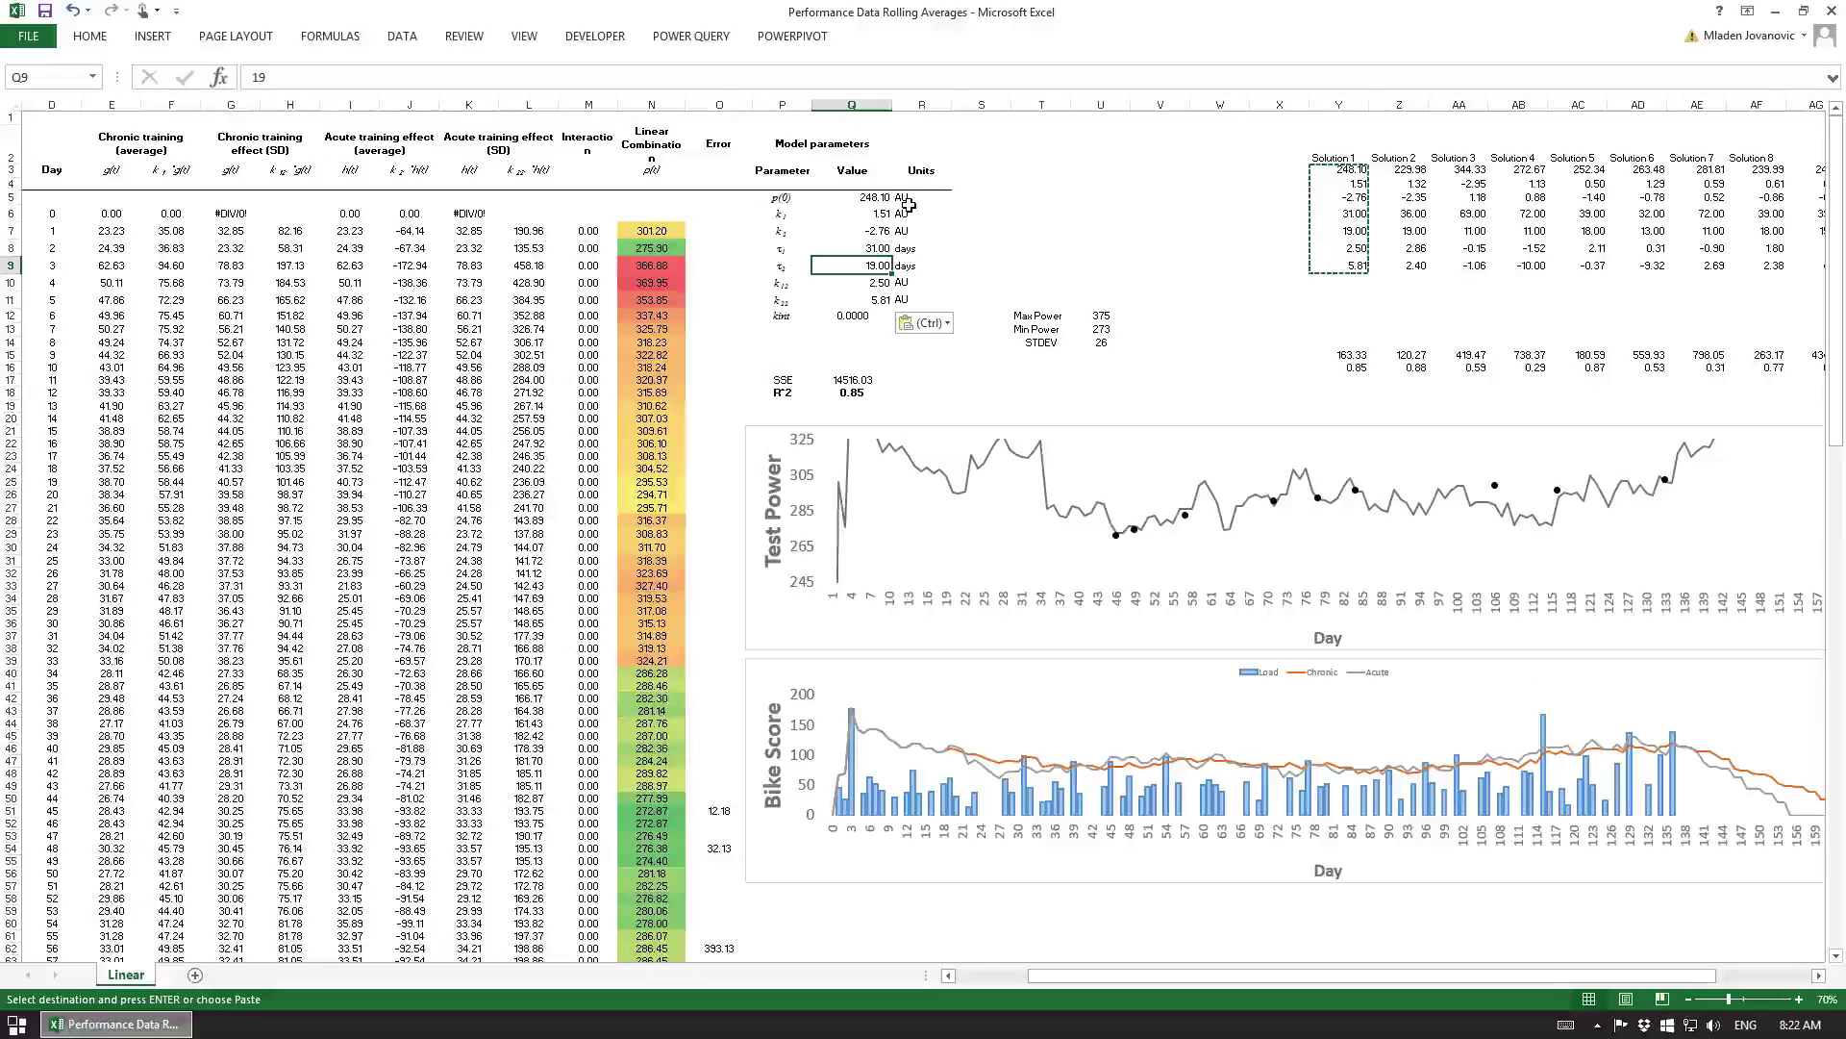
Step: Check the standard-deviation effect coefficients in Q10 and Q11 against their parameter labels
key("Down")
key("Down")
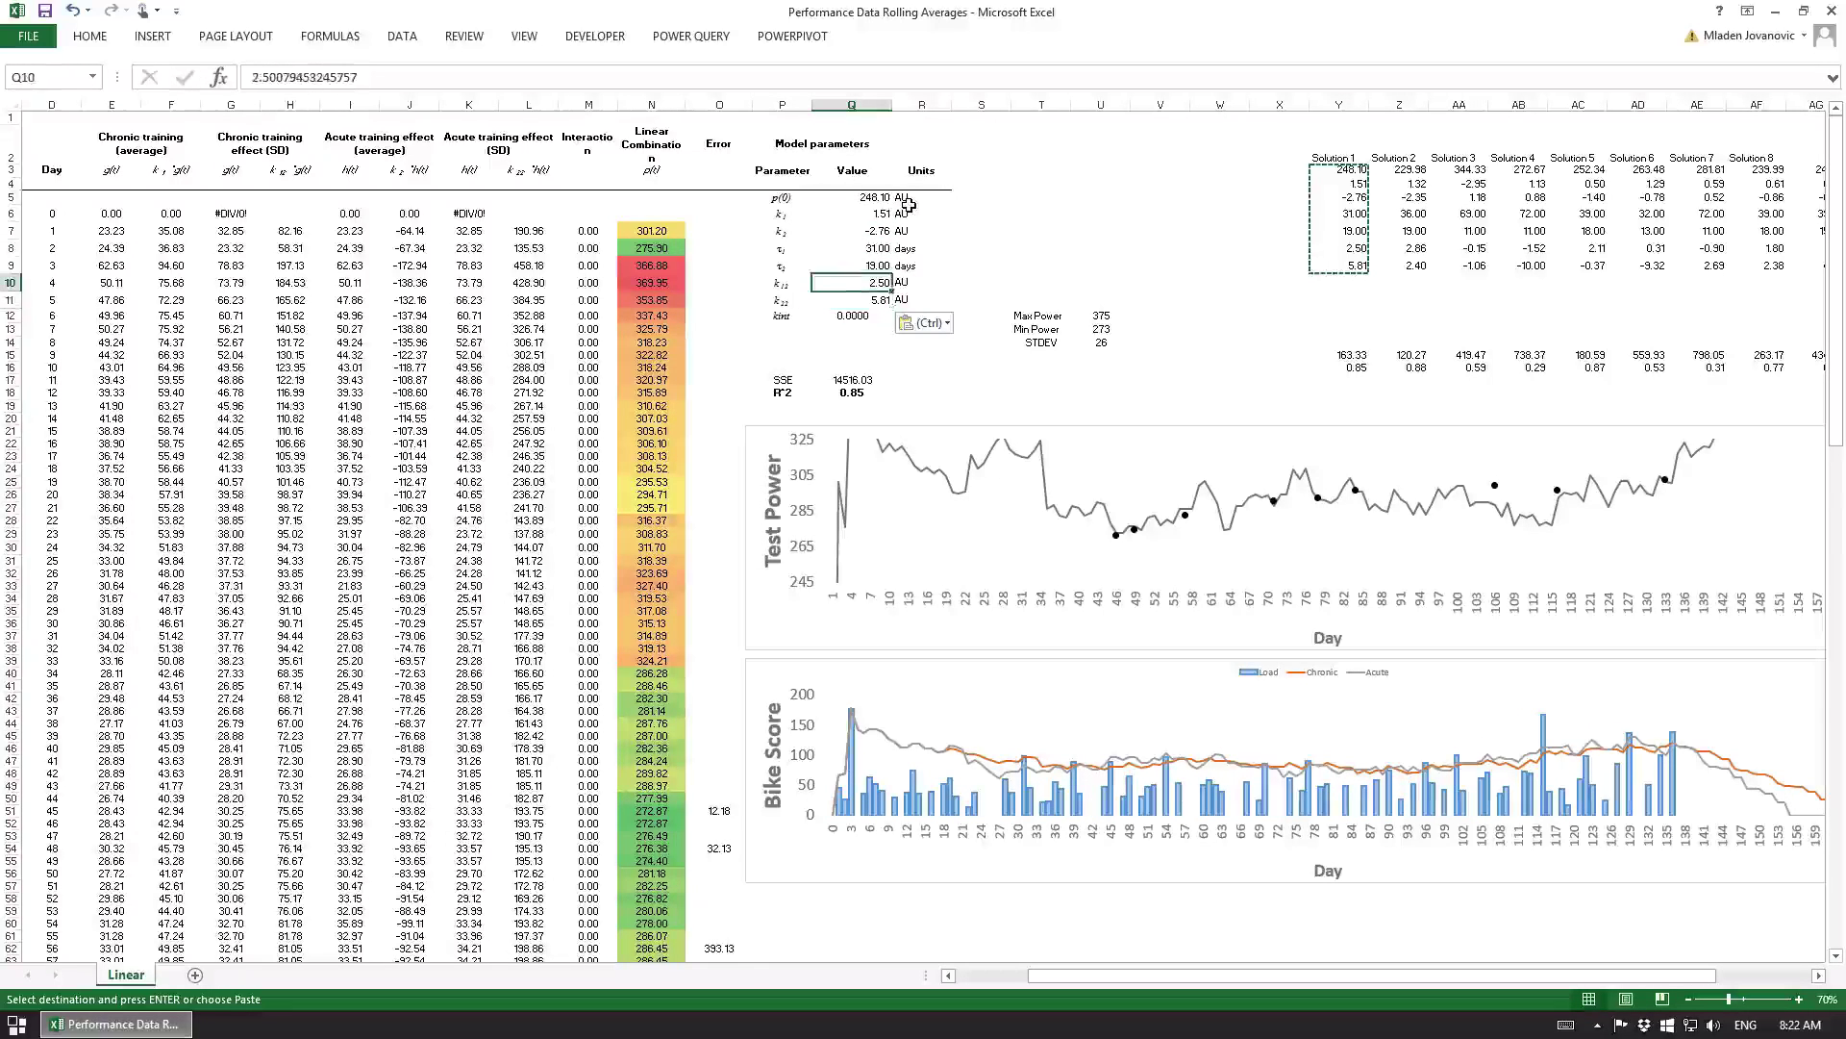
key("Up")
key("Down")
key("Up")
key("Down")
key("Up")
key("Left")
key("Right")
key("Down")
key("Up")
key("Left")
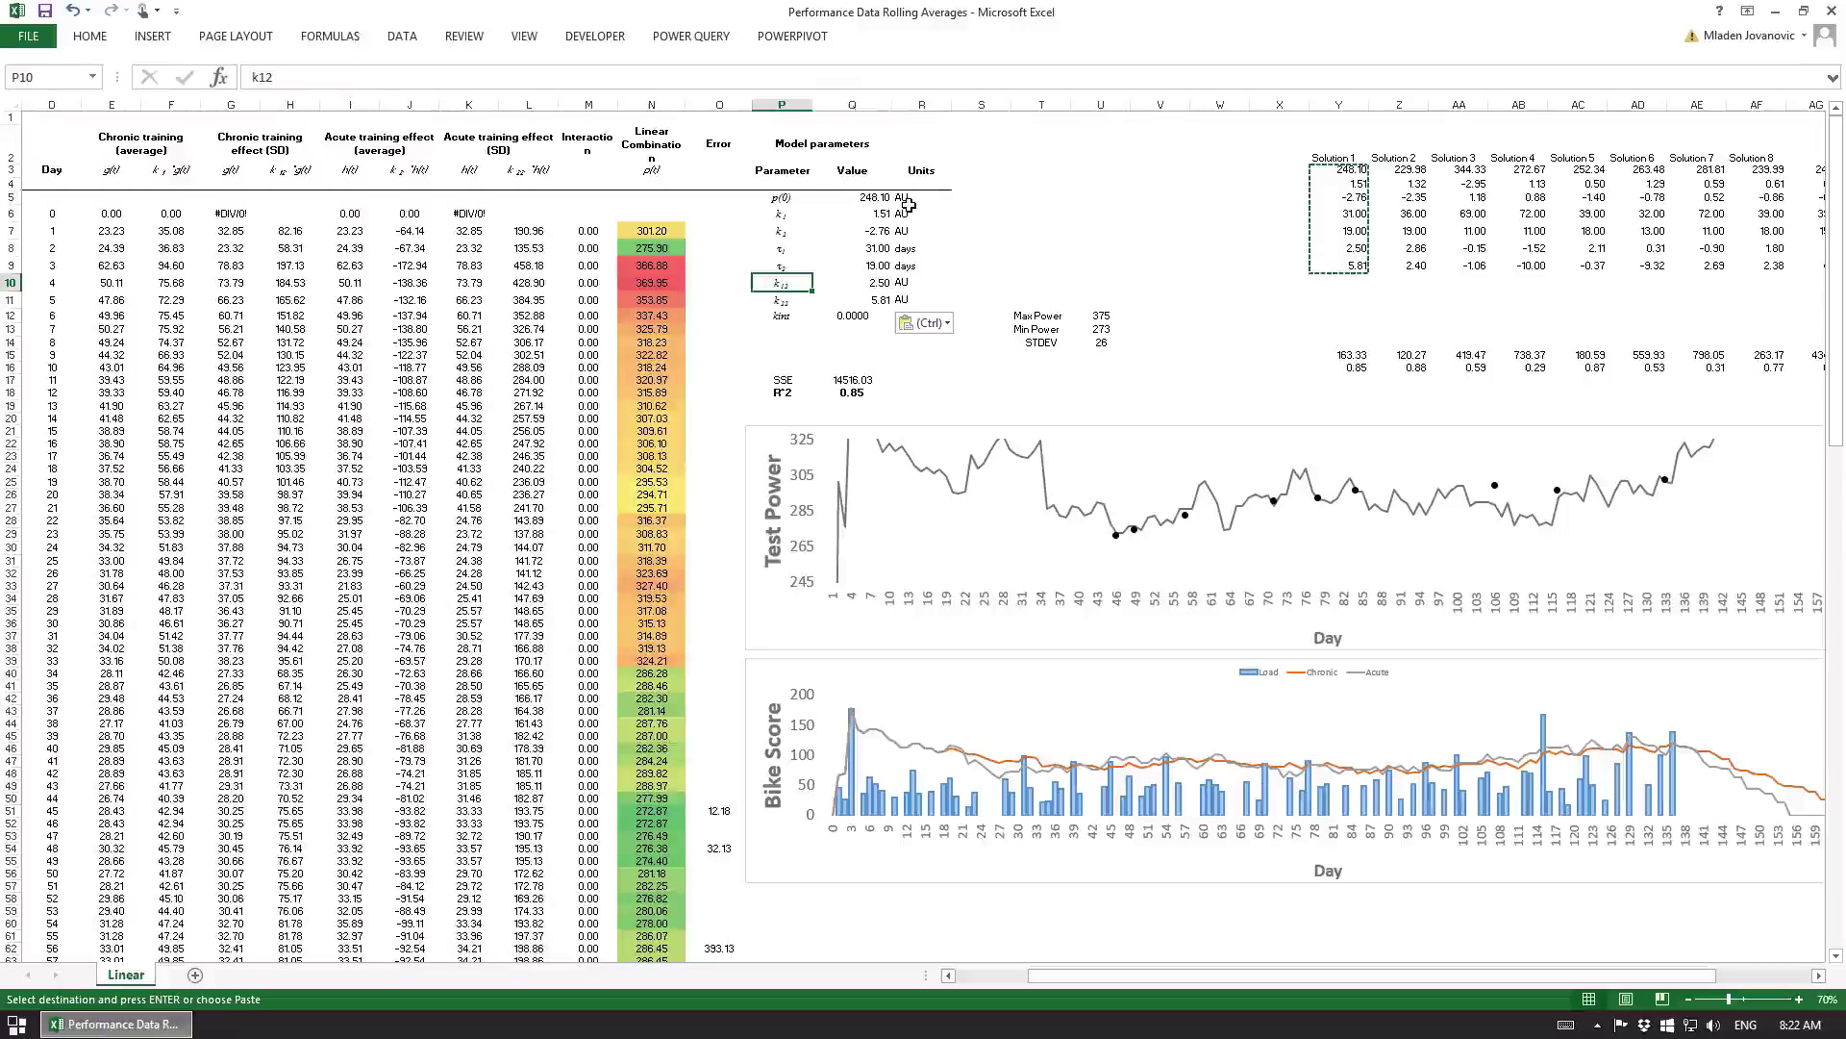
key("Right")
key("Down")
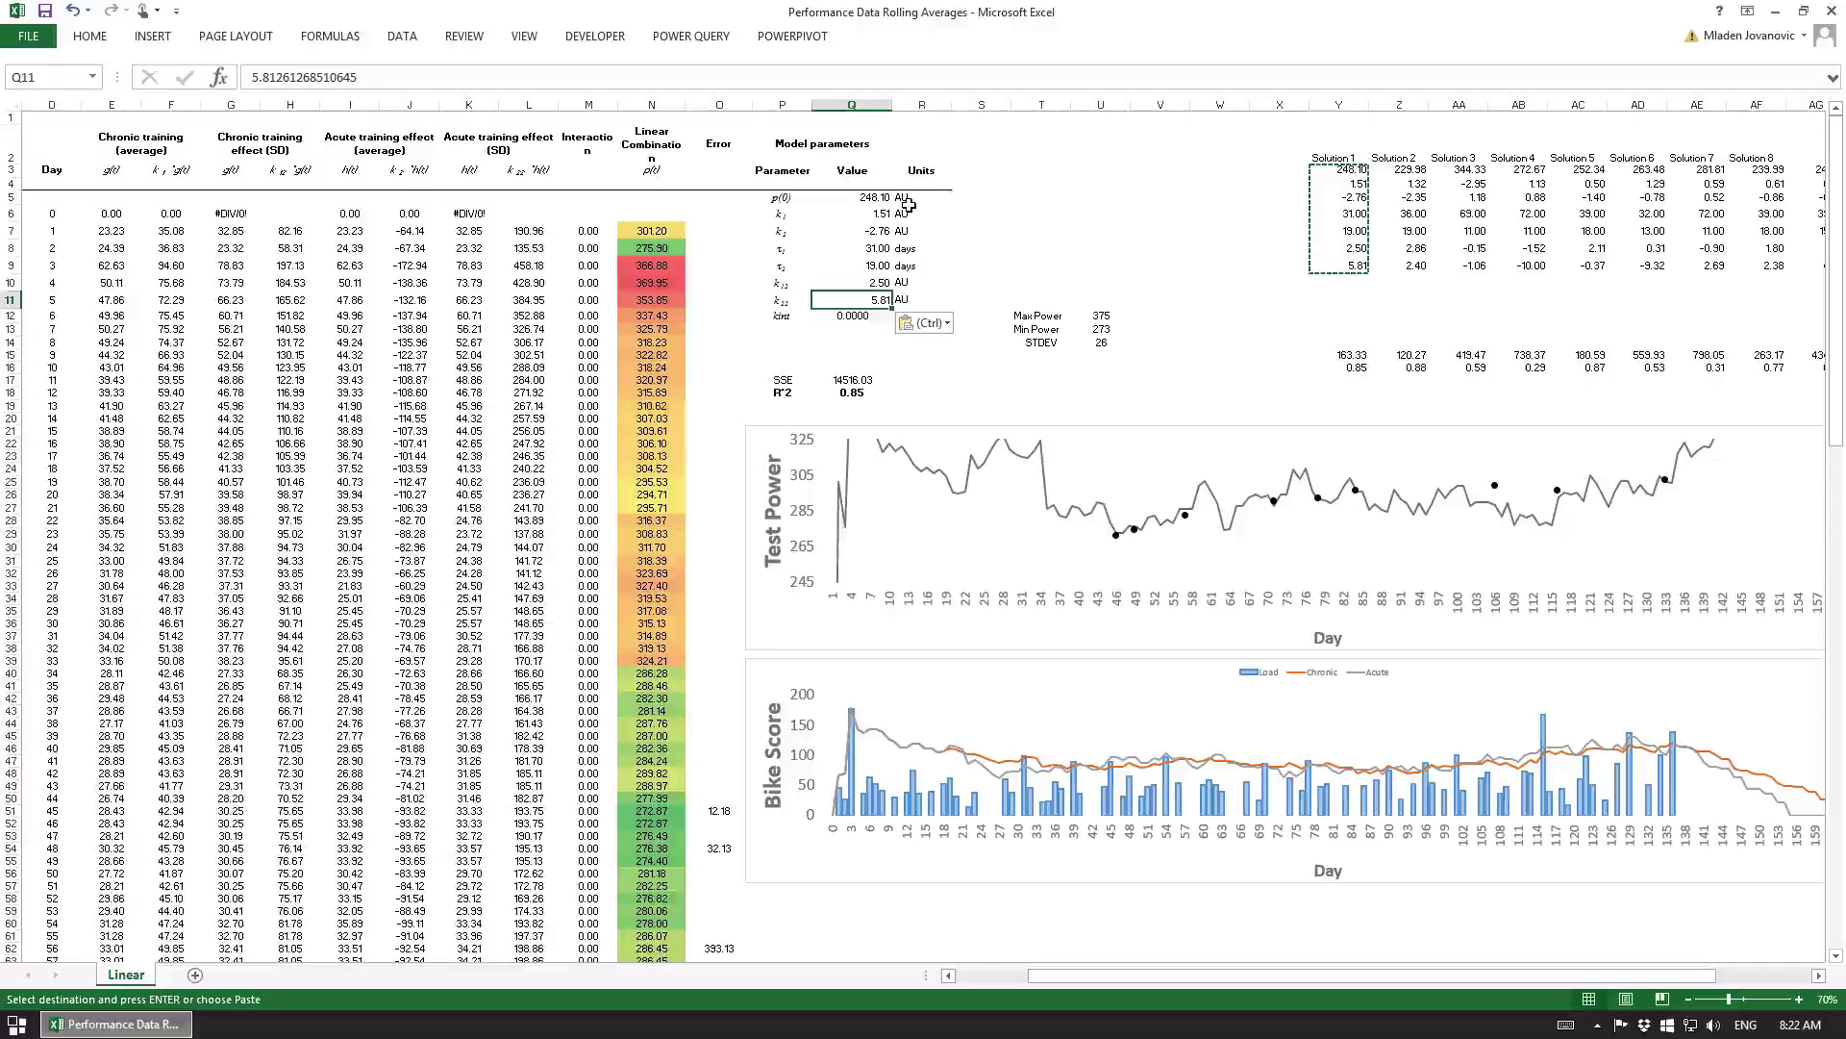
key("Up")
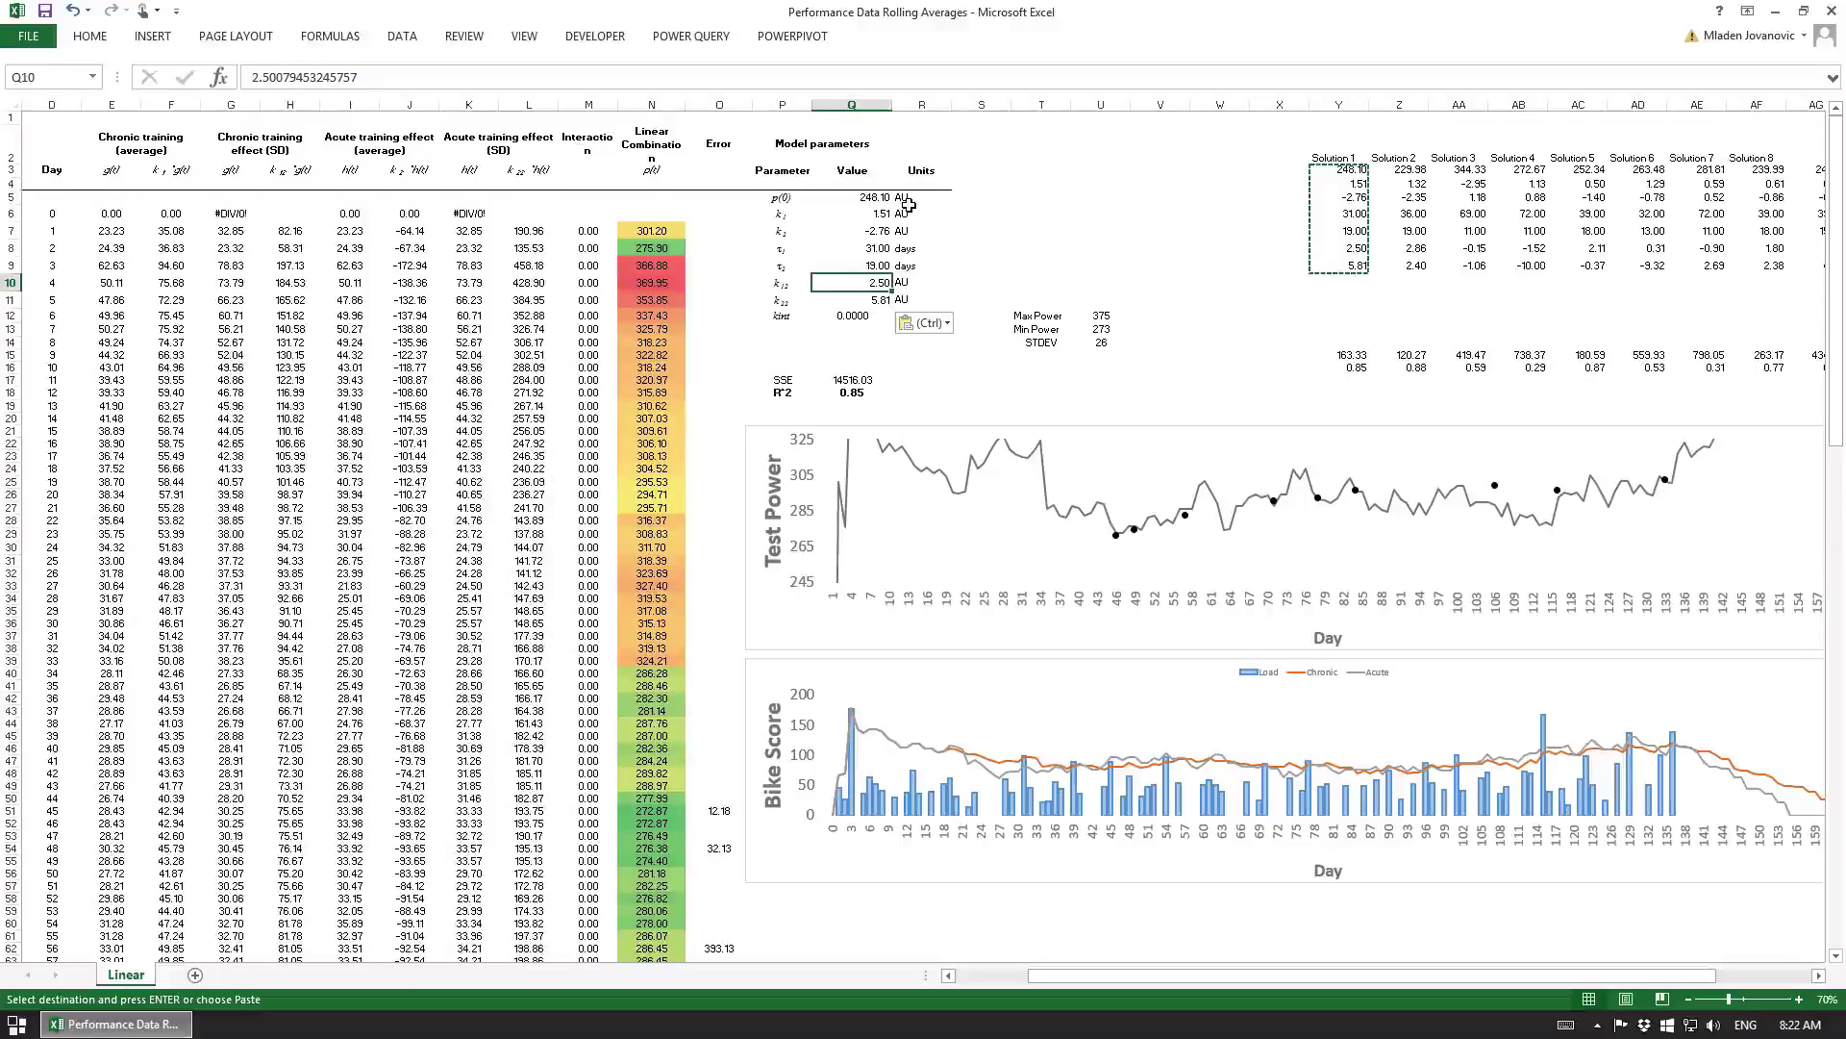
Step: Compare the standard-deviation coefficients in Q10 and Q11 with the acute time parameter in Q9
key("Down")
key("Up")
key("Down")
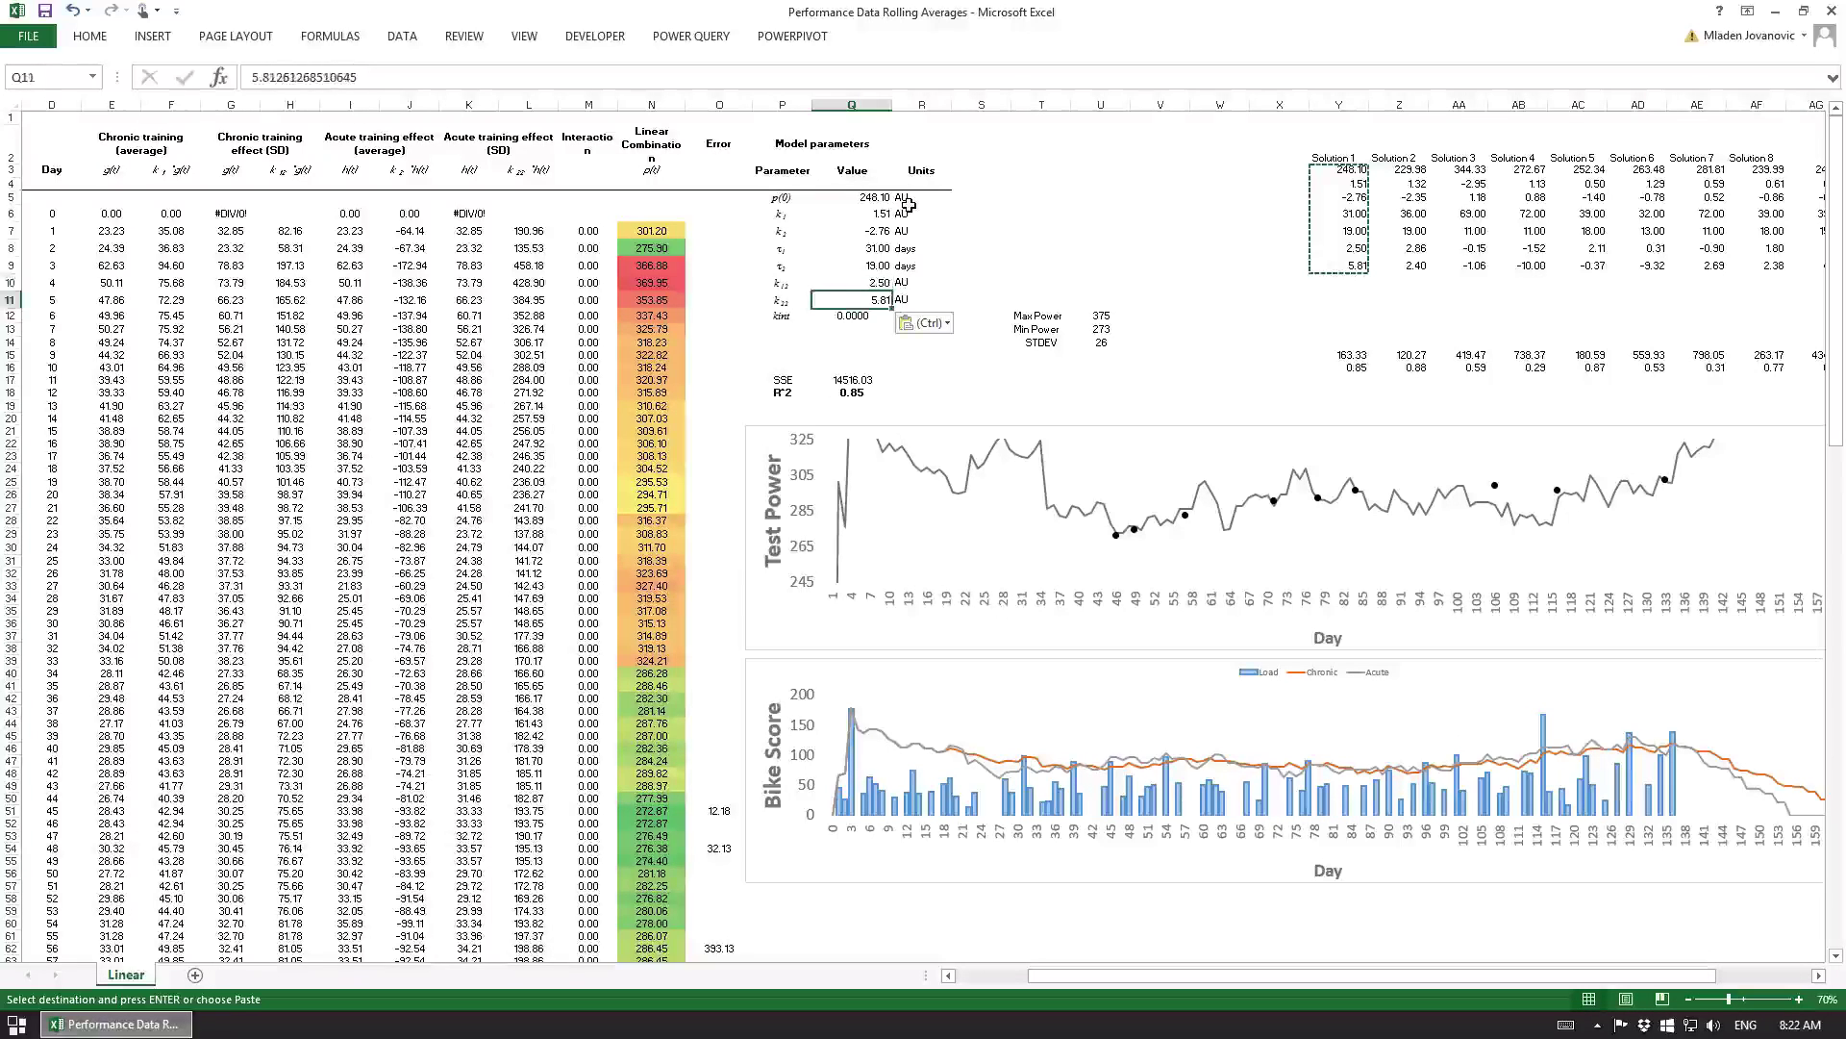
key("Up")
key("Up")
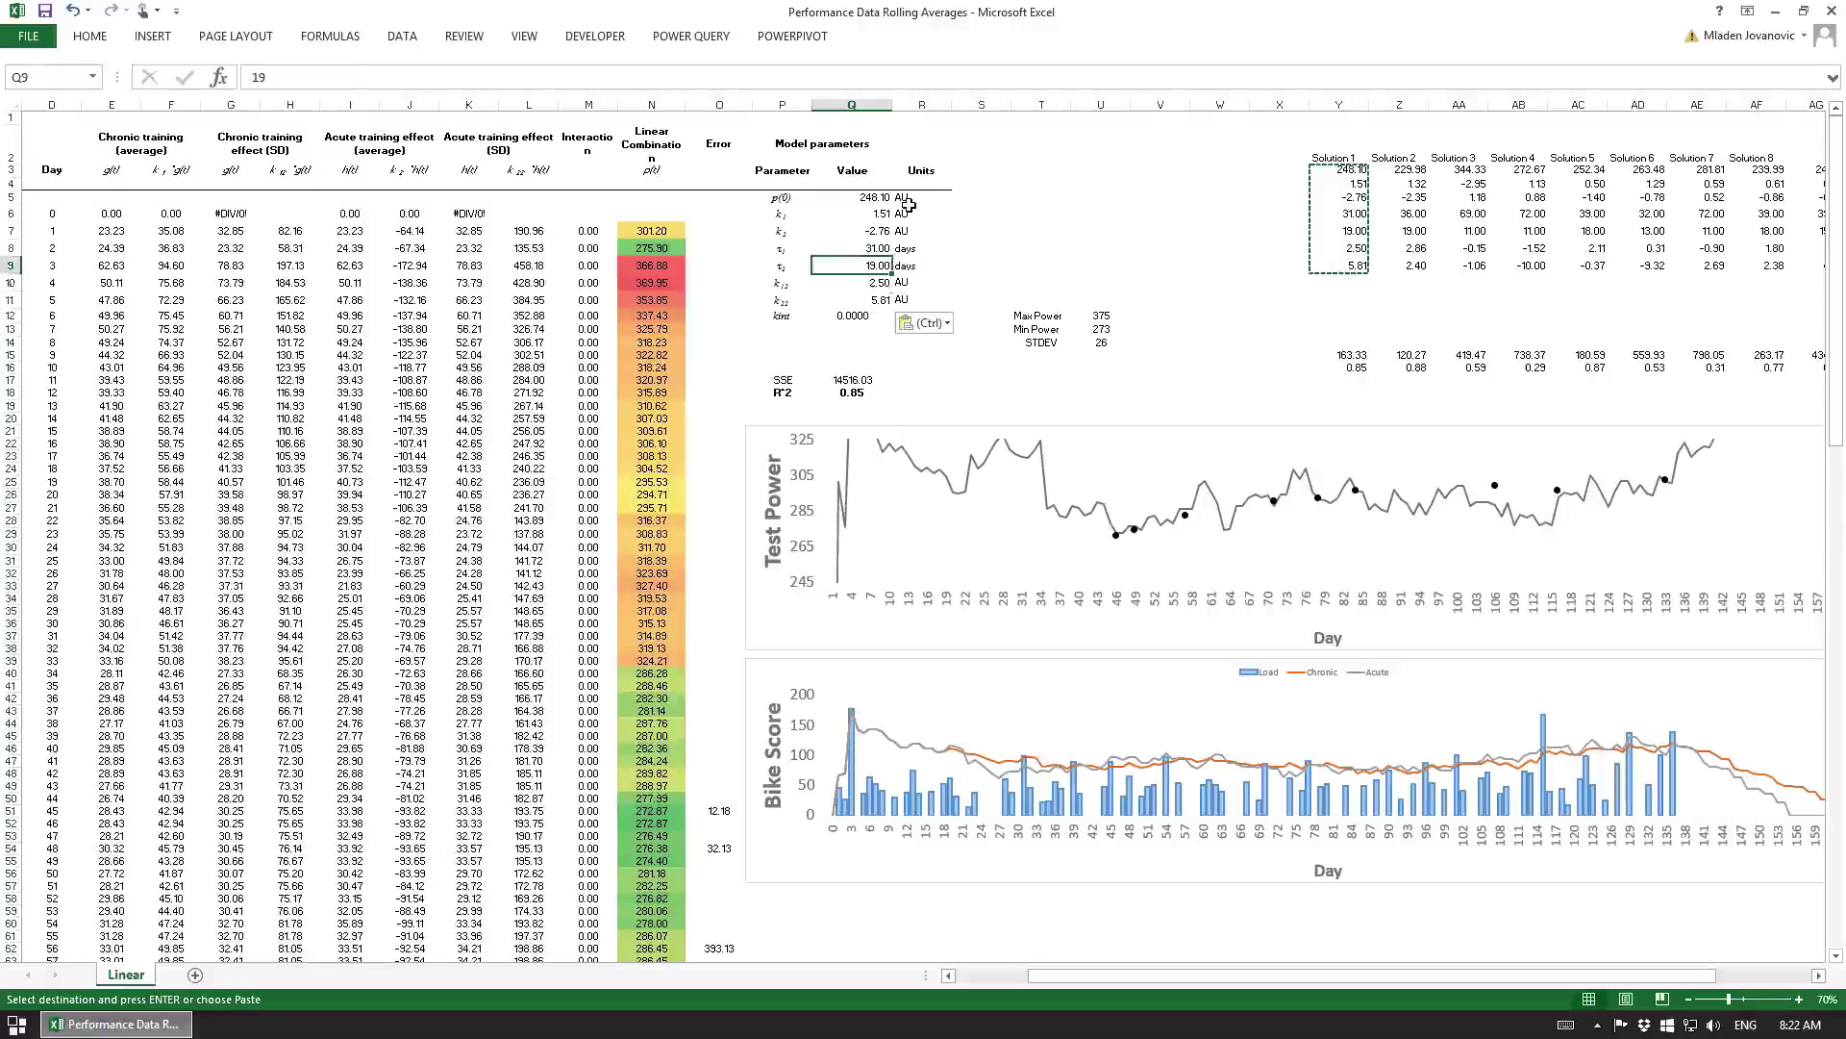
key("Down")
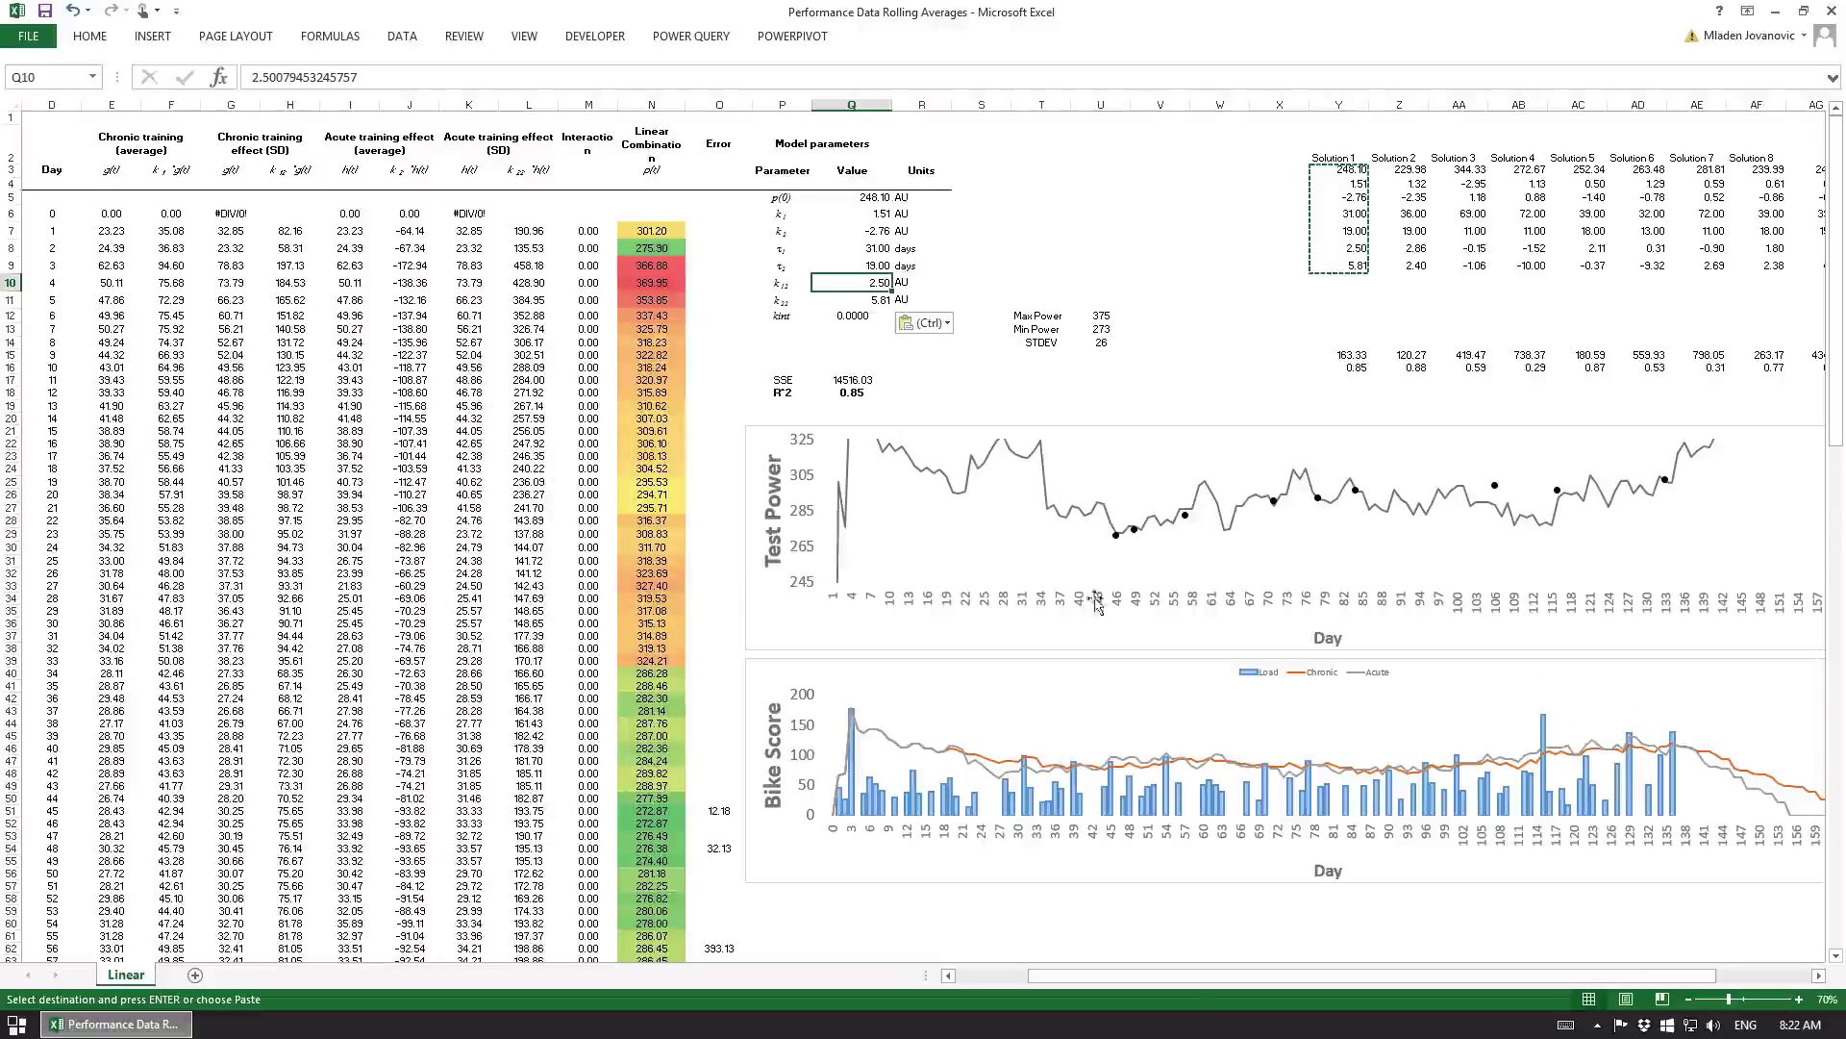
Step: Review the charts and training effect columns, and inspect the weighted chronic standard-deviation effect formula in H11
left_click_drag(1202, 975, 1300, 975)
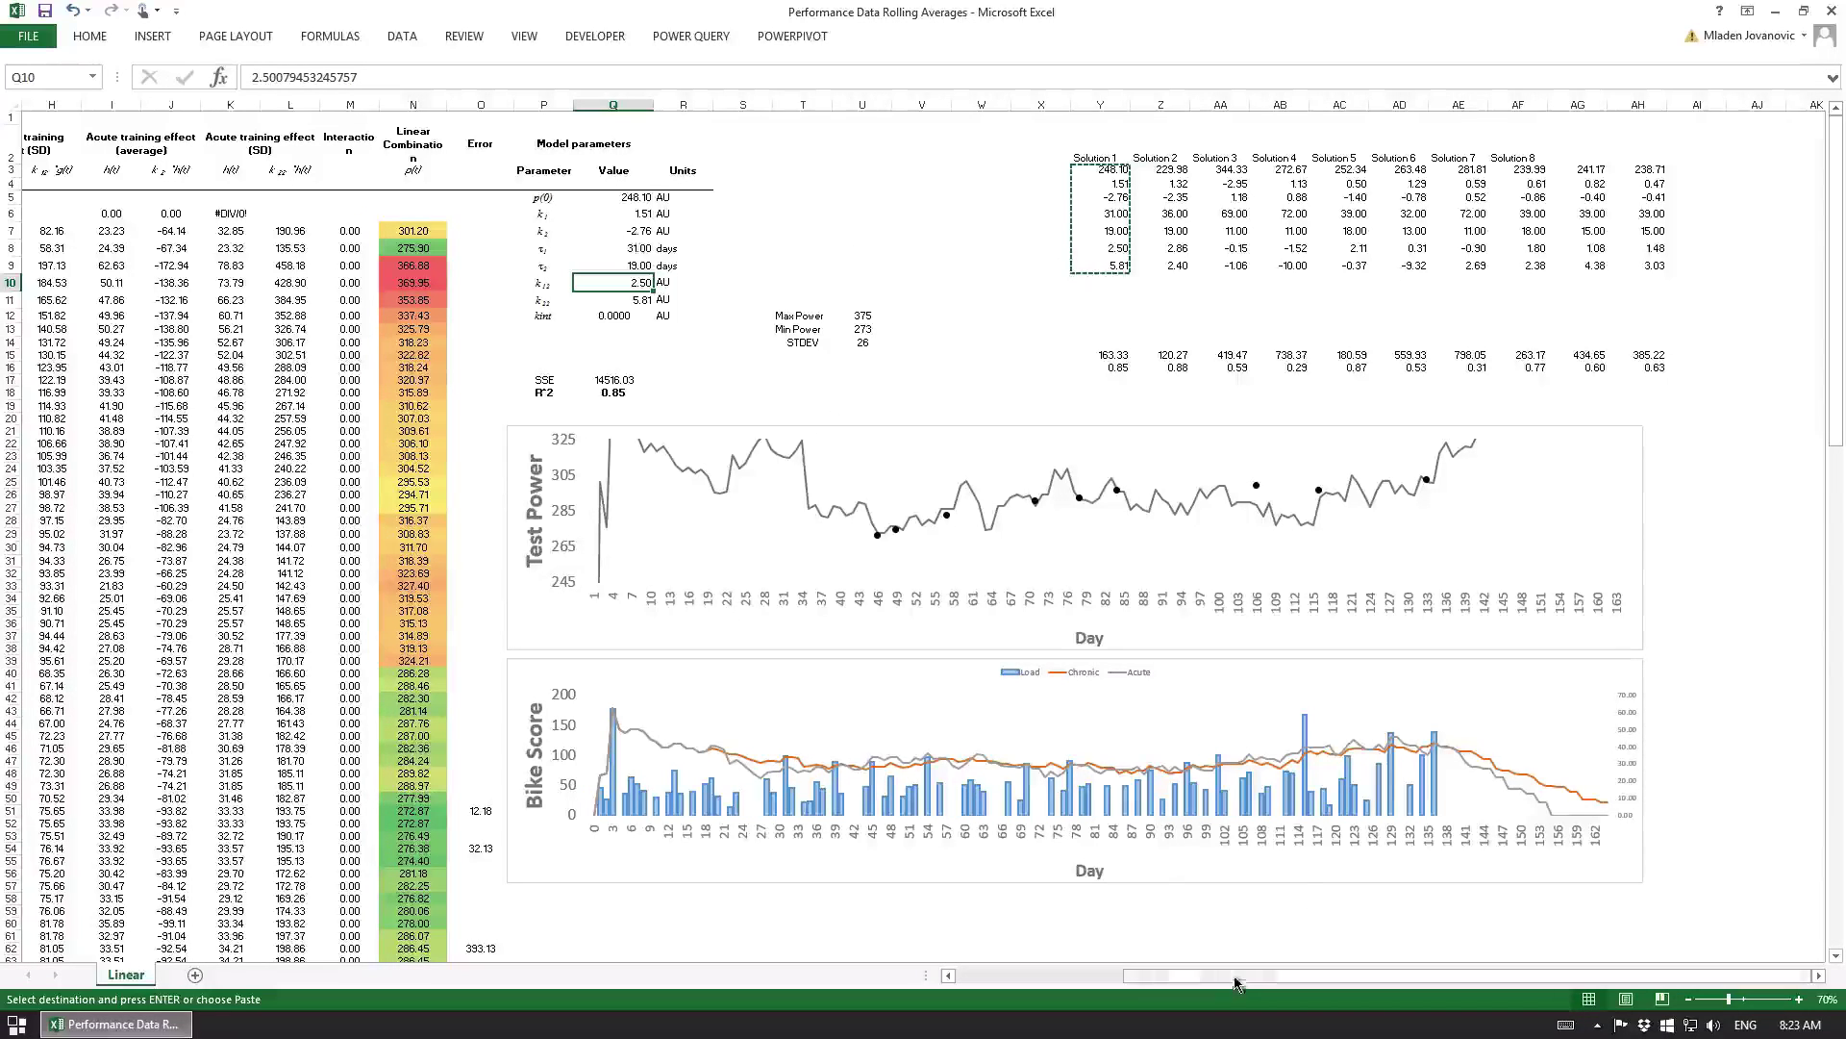
left_click_drag(1236, 976, 1058, 975)
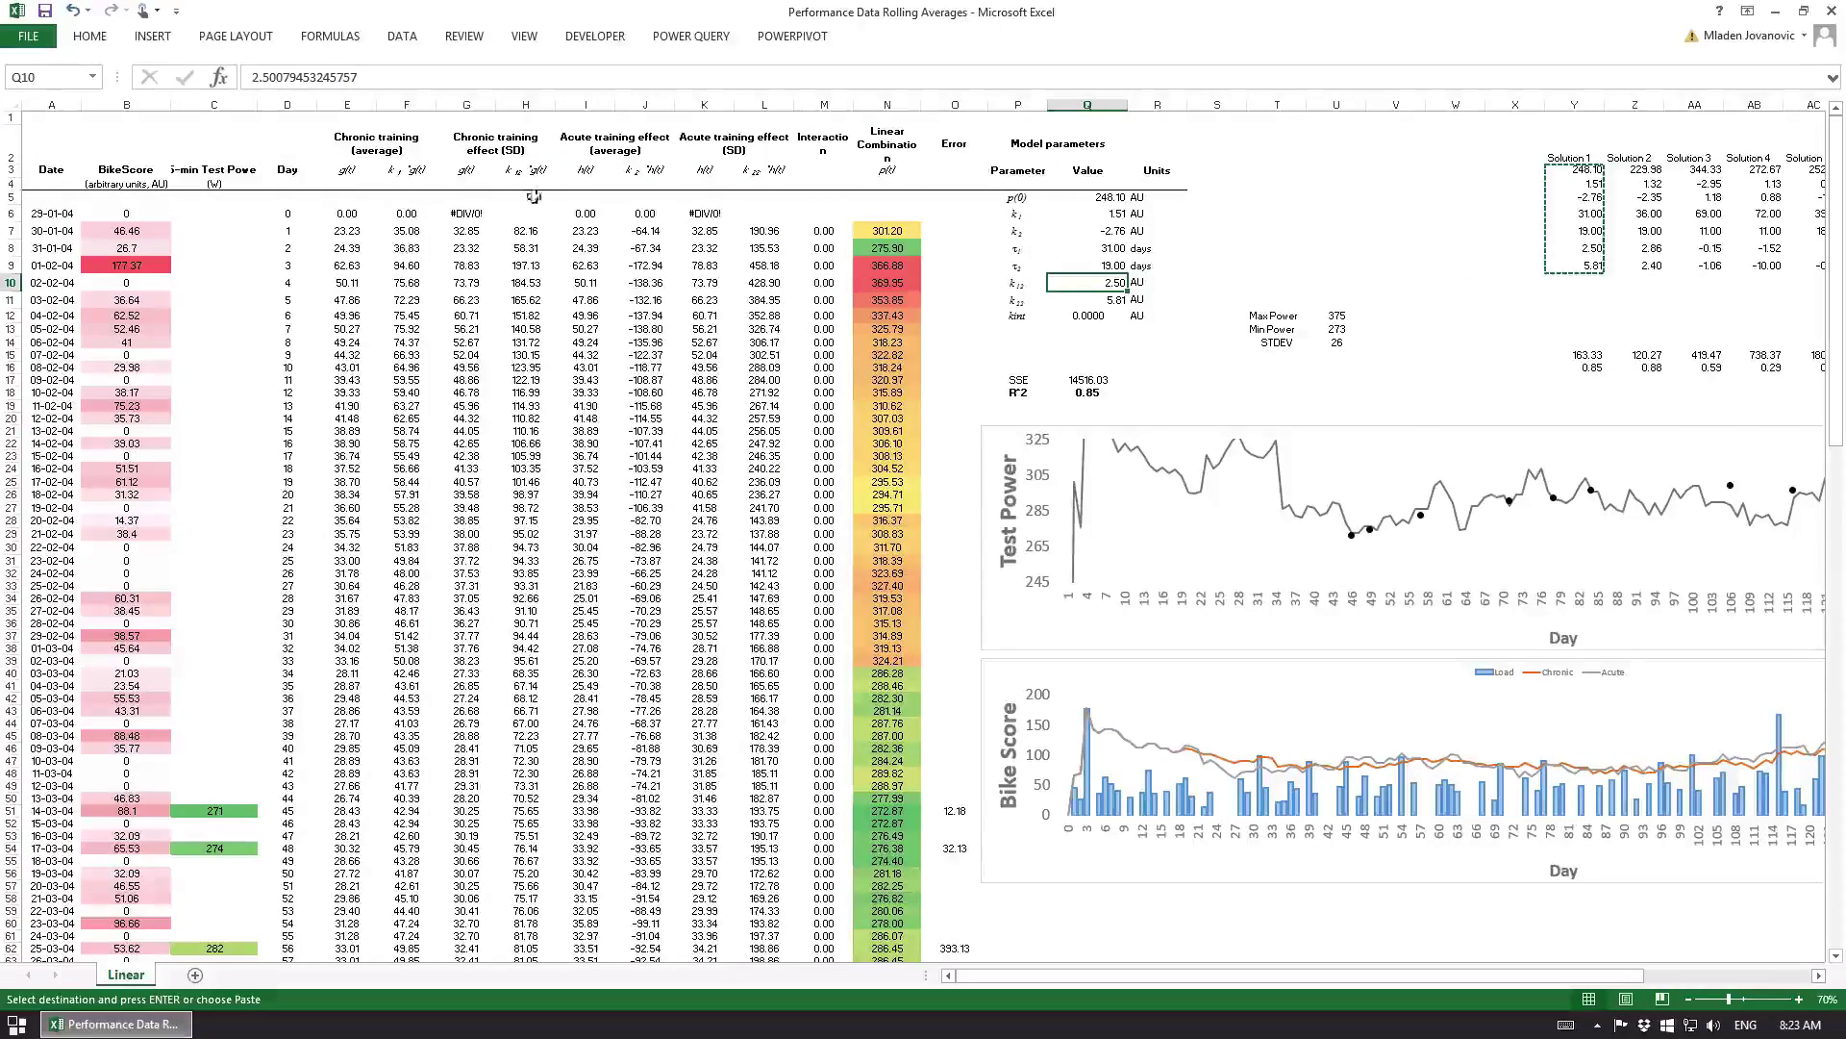
left_click(525, 300)
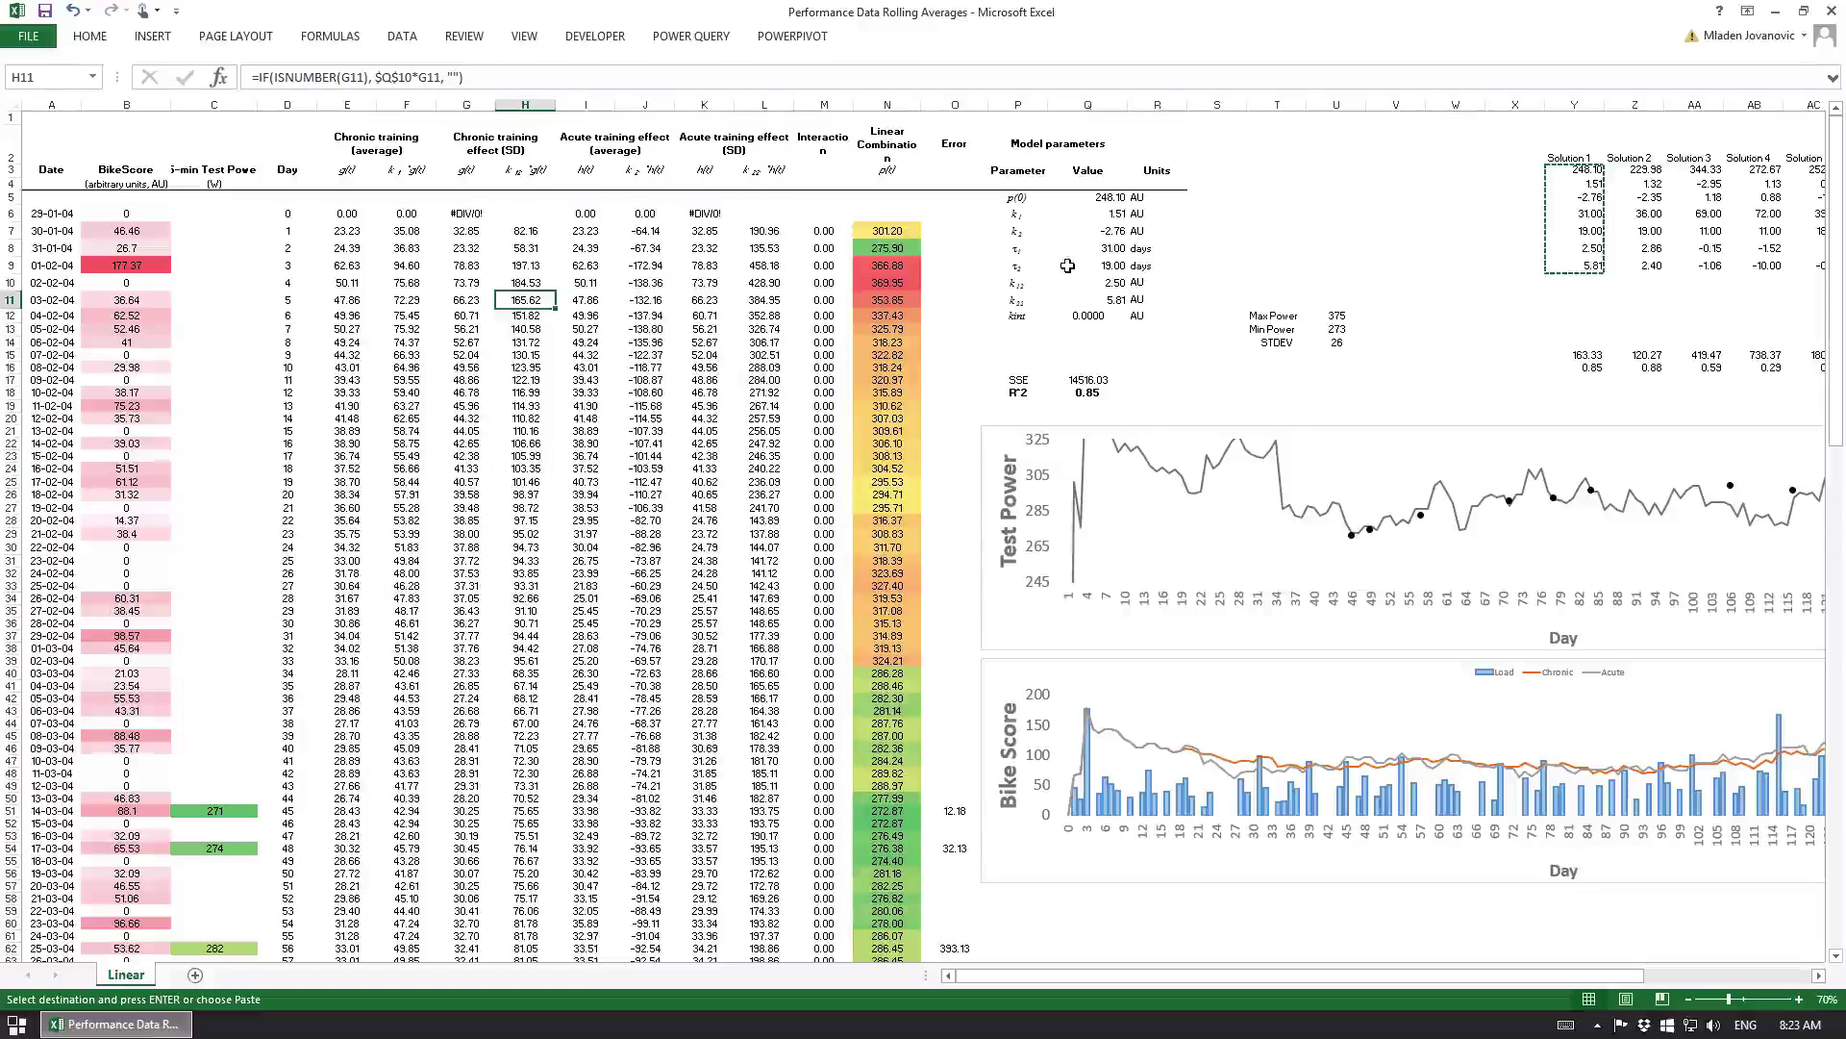
Step: Review the Solver objective, changing variable cells and parameter constraints without running the optimisation
left_click(402, 35)
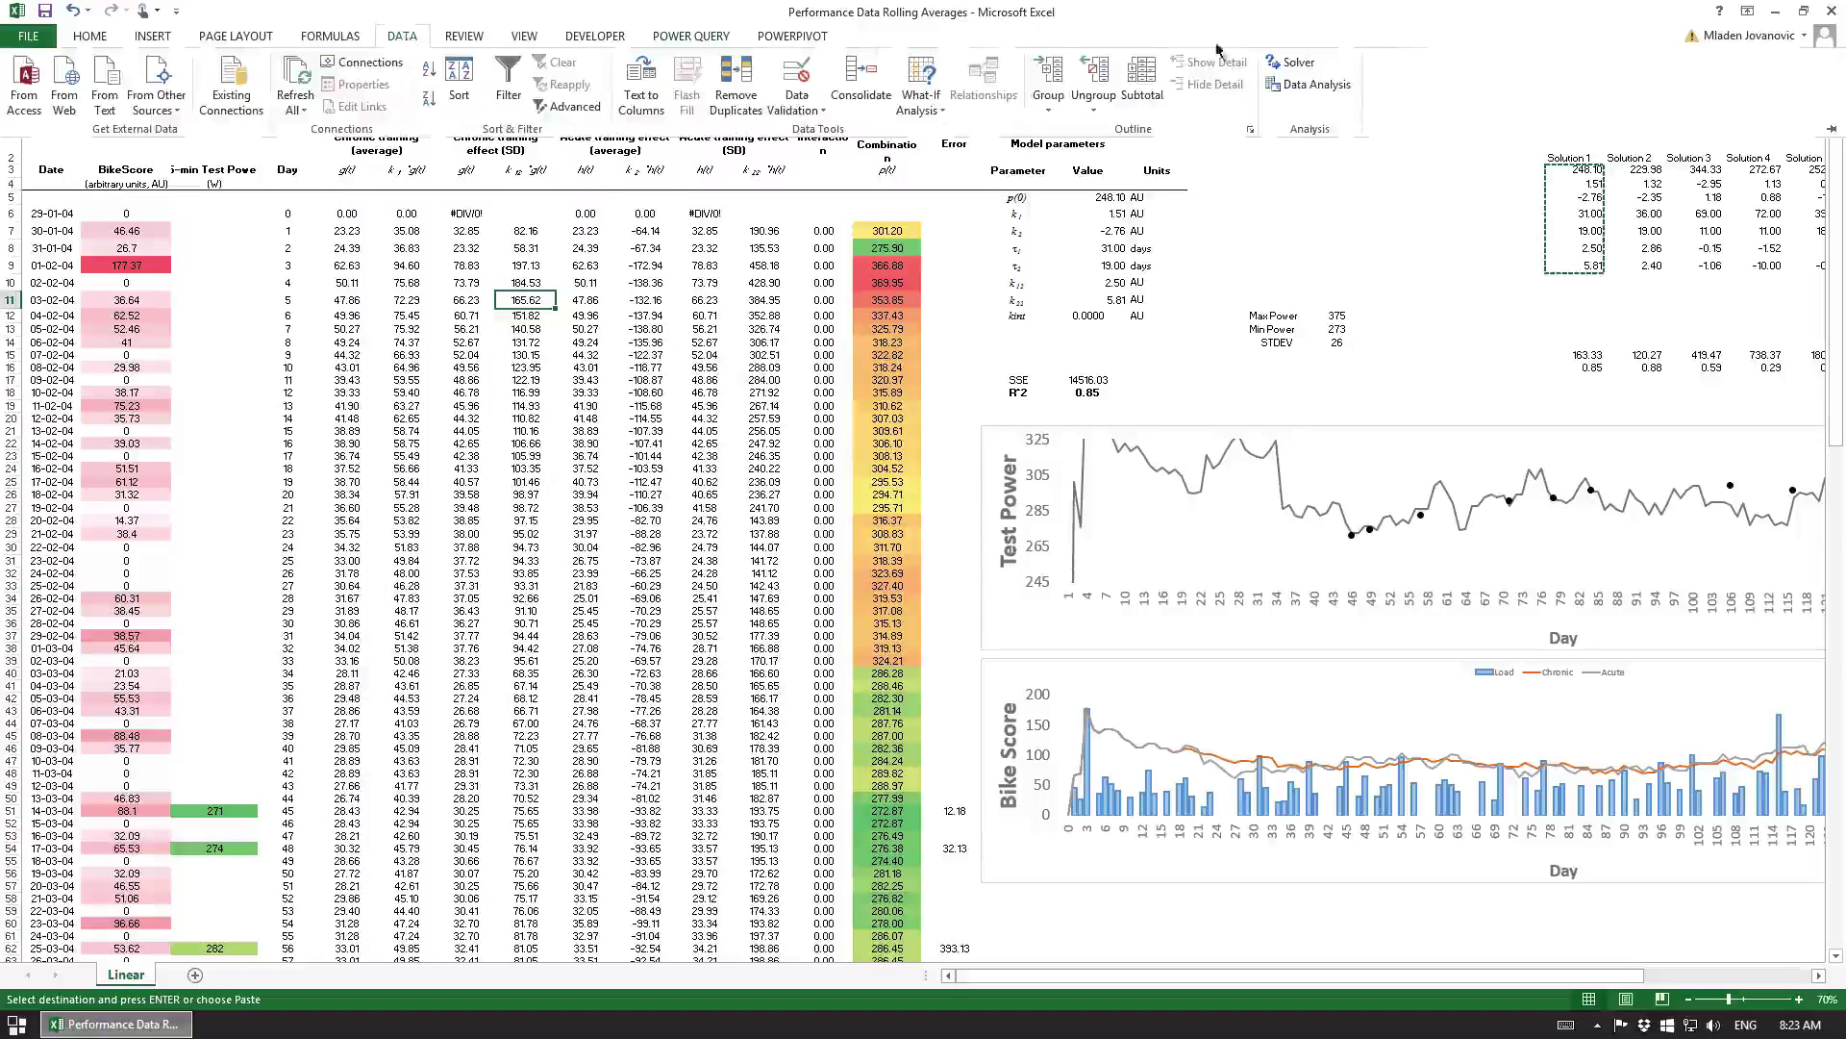
left_click(1310, 63)
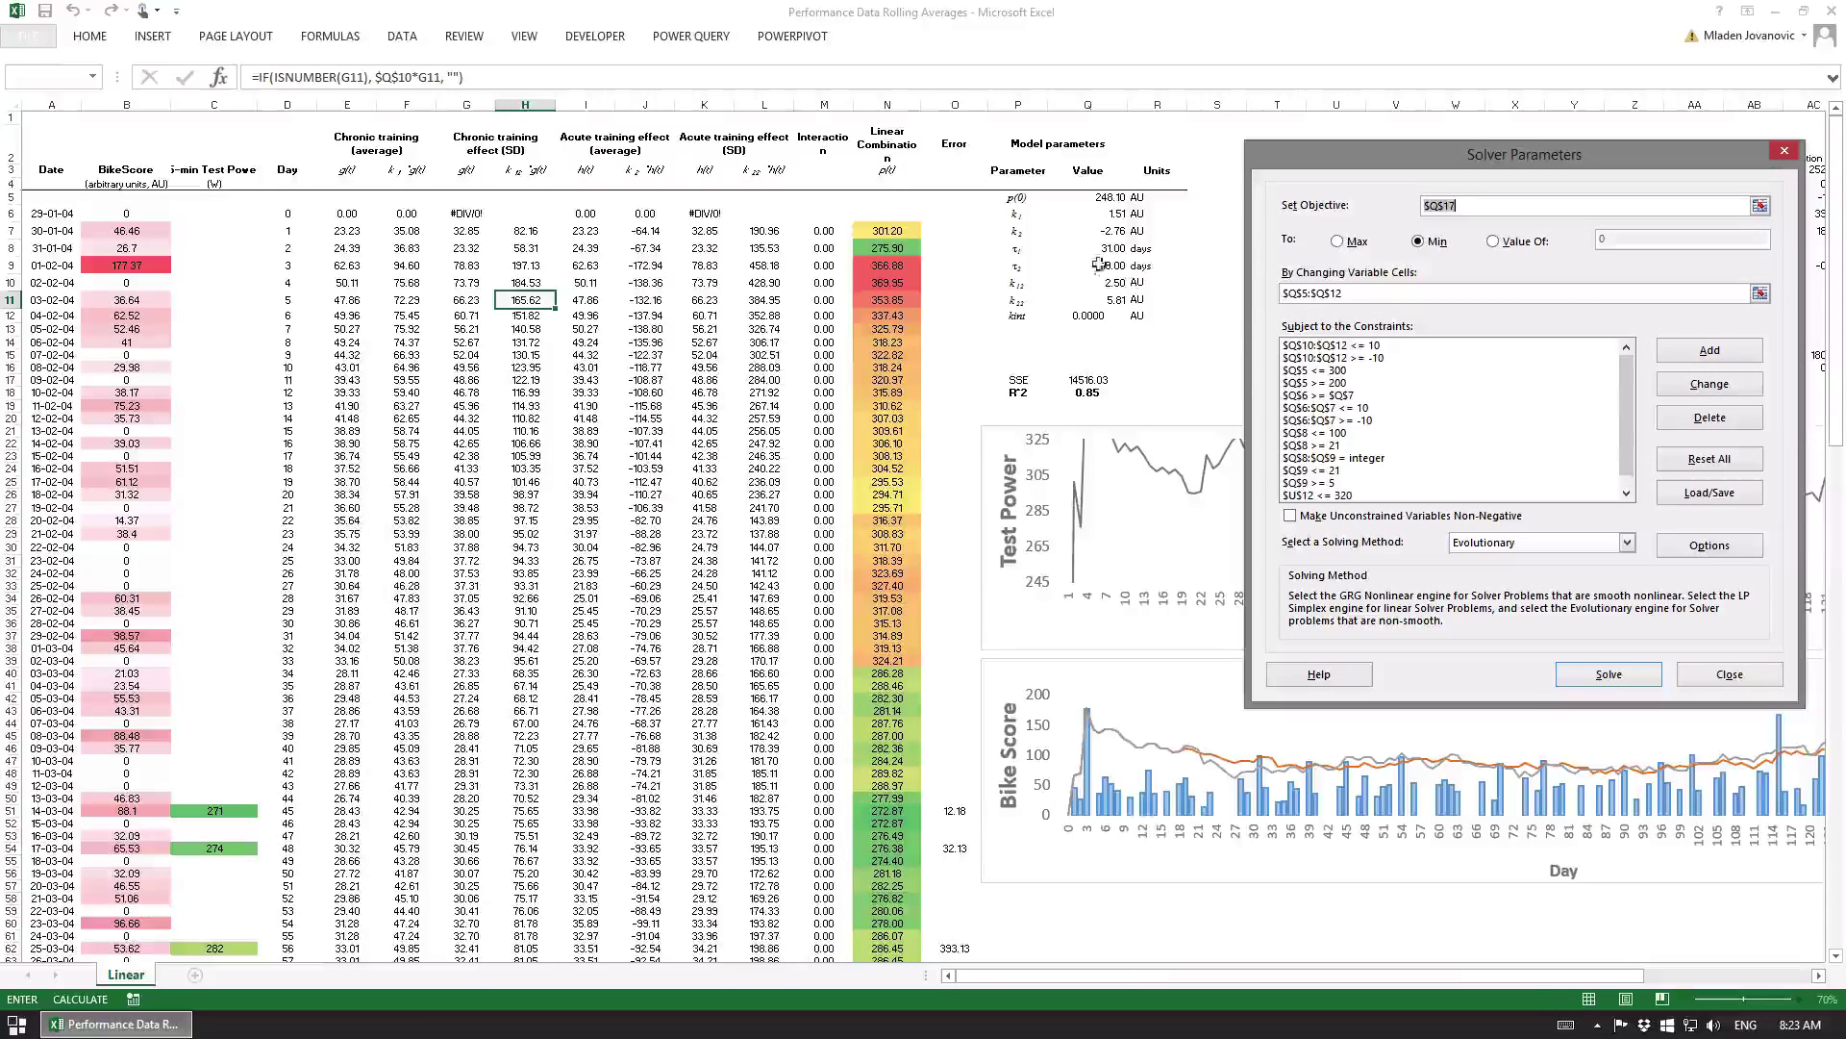
left_click(1729, 673)
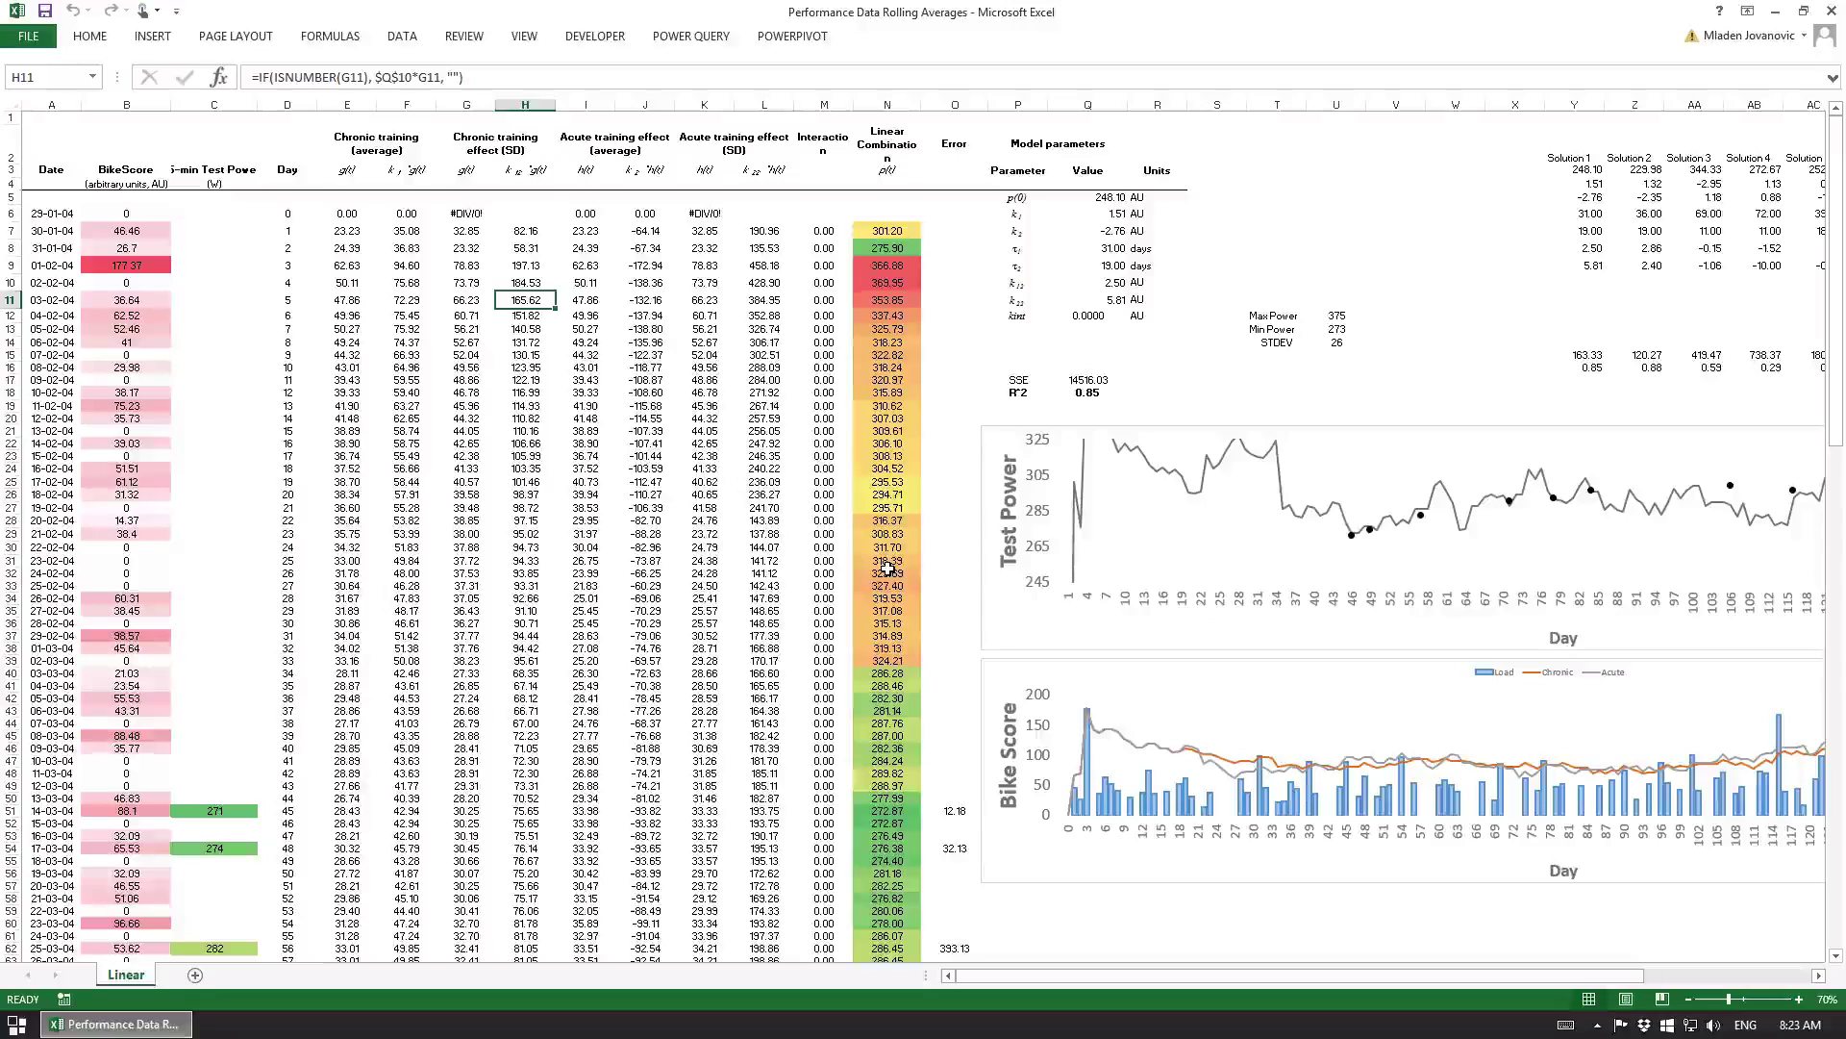
Step: Examine the predicted series against the measured test points on the Test Power chart, around point 98
left_click_drag(1175, 976, 1228, 978)
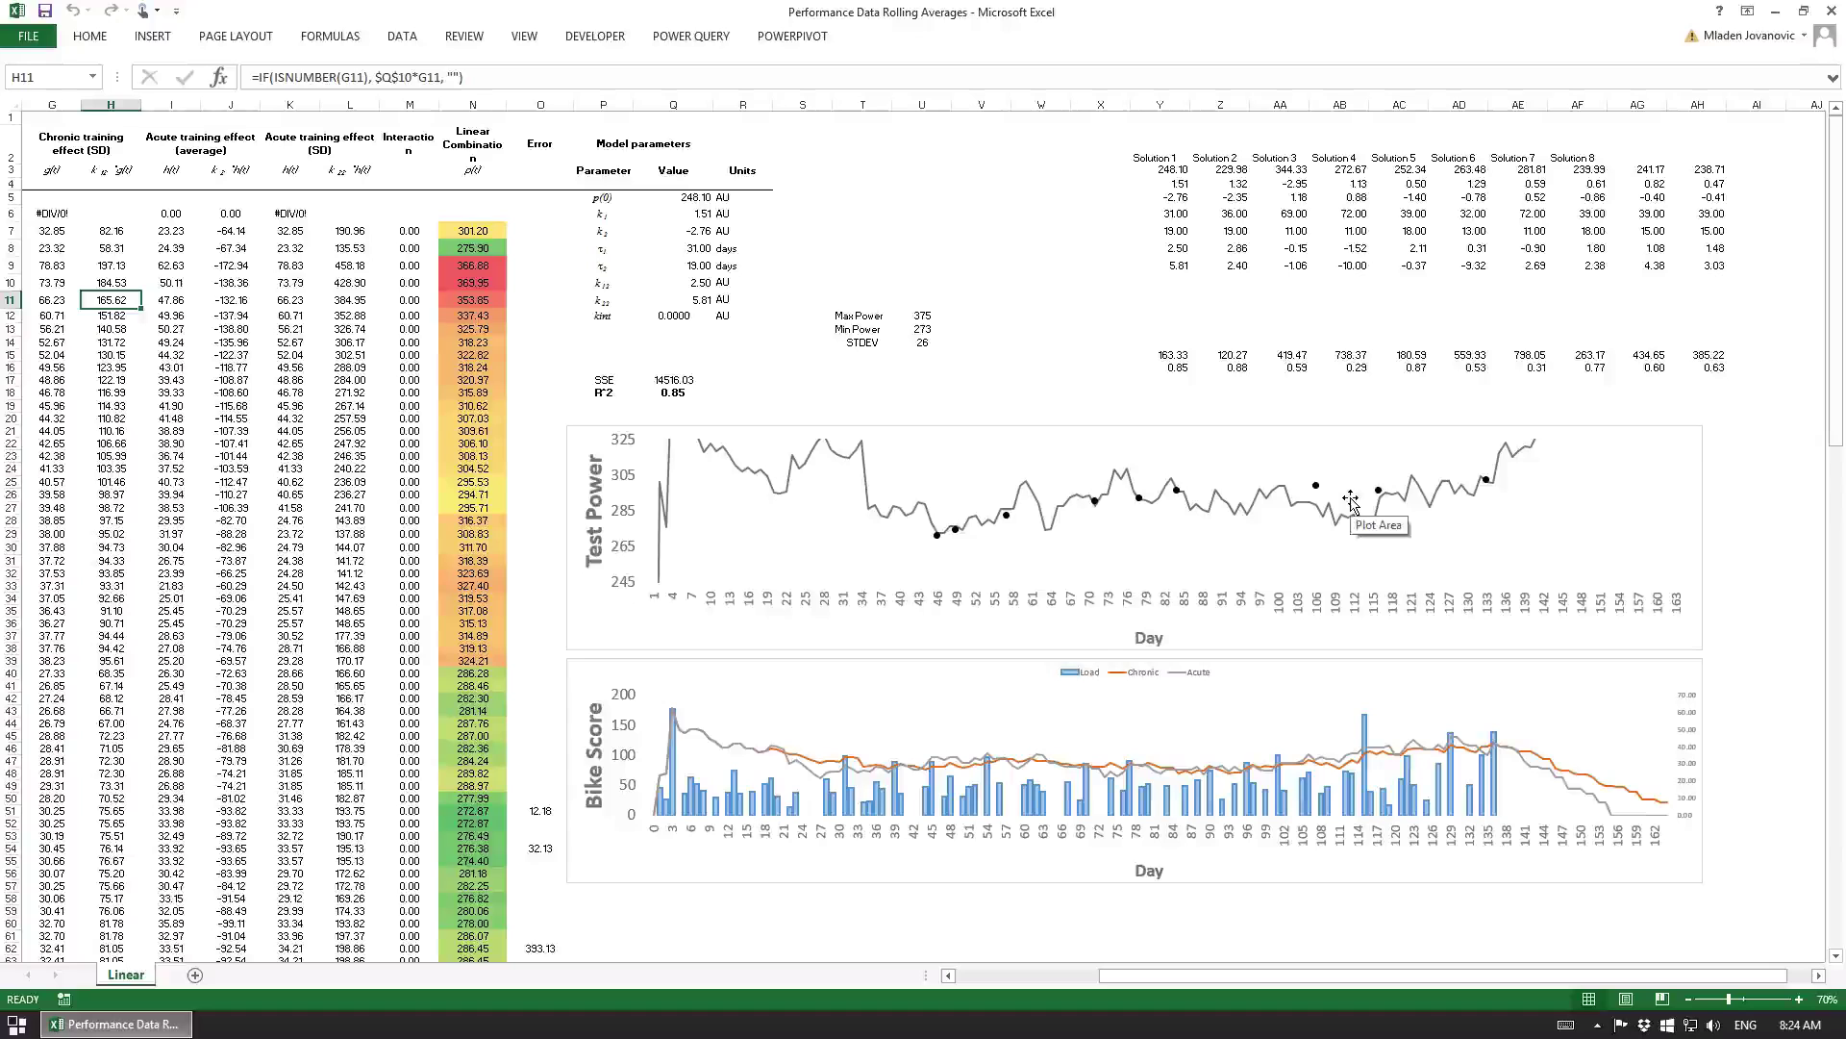
mouse_move(1265, 502)
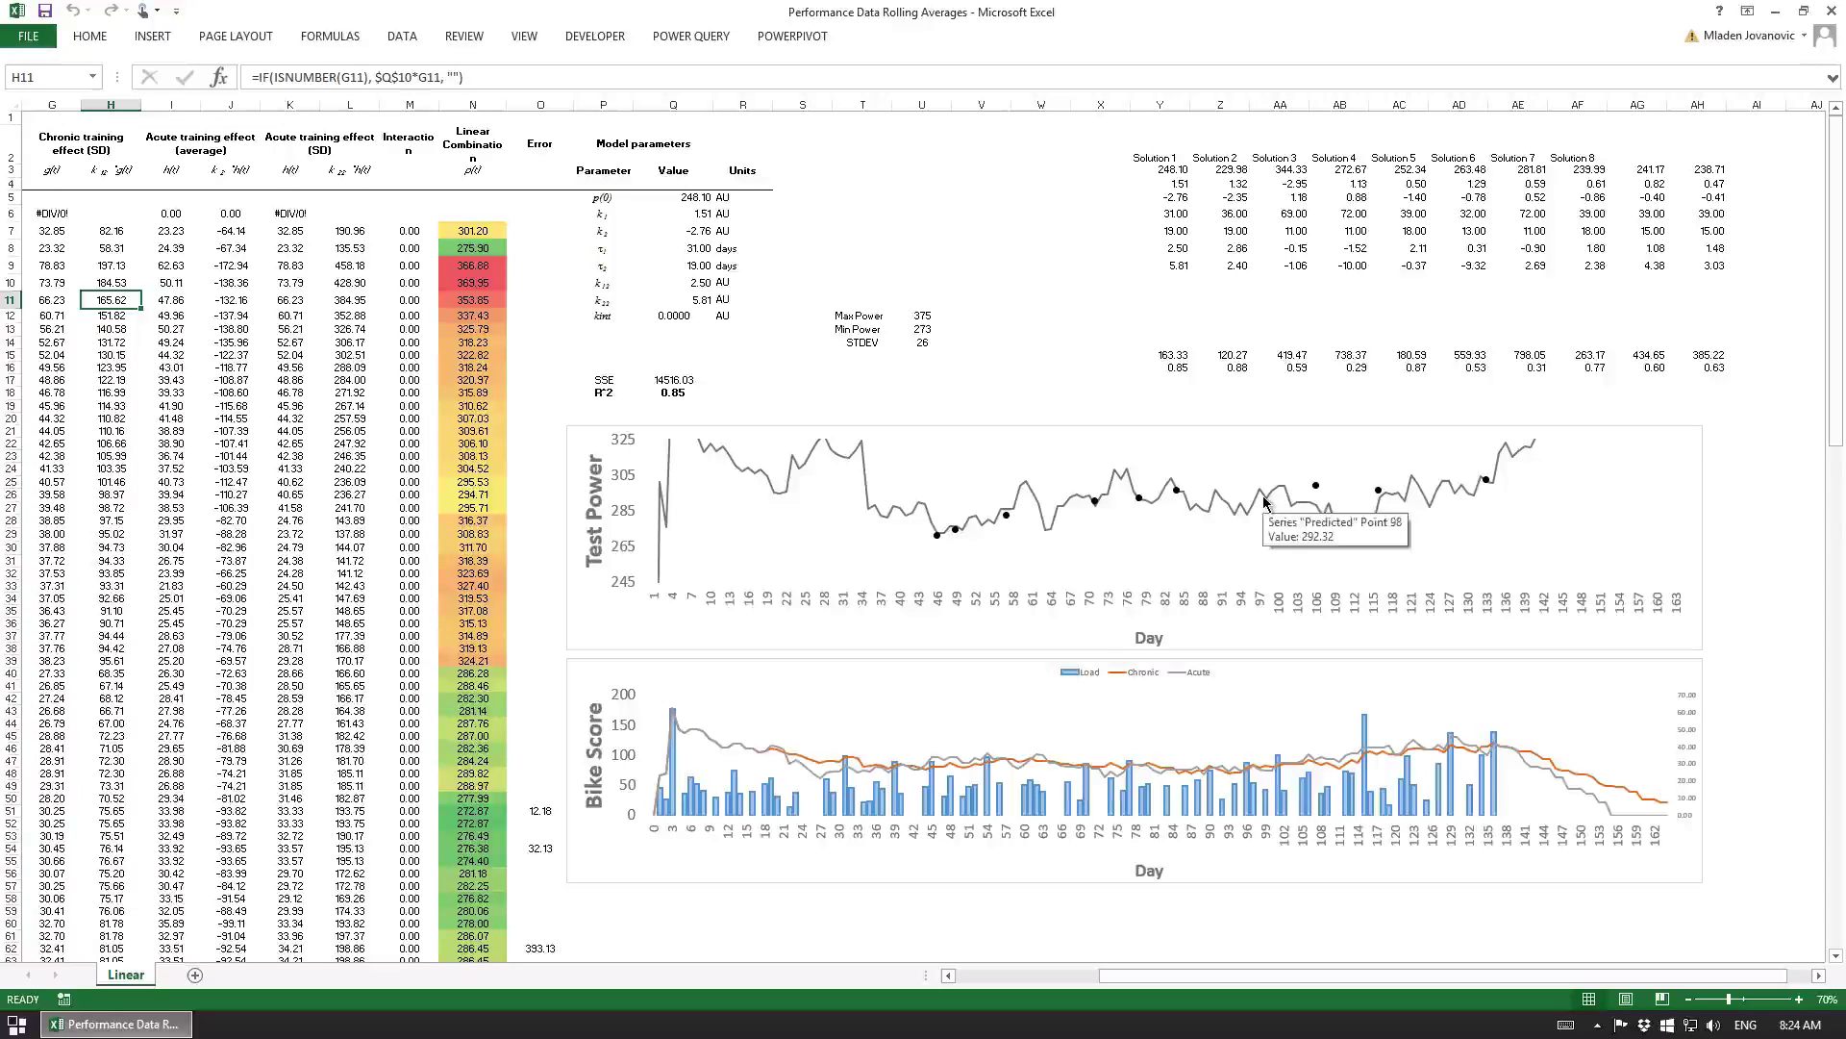